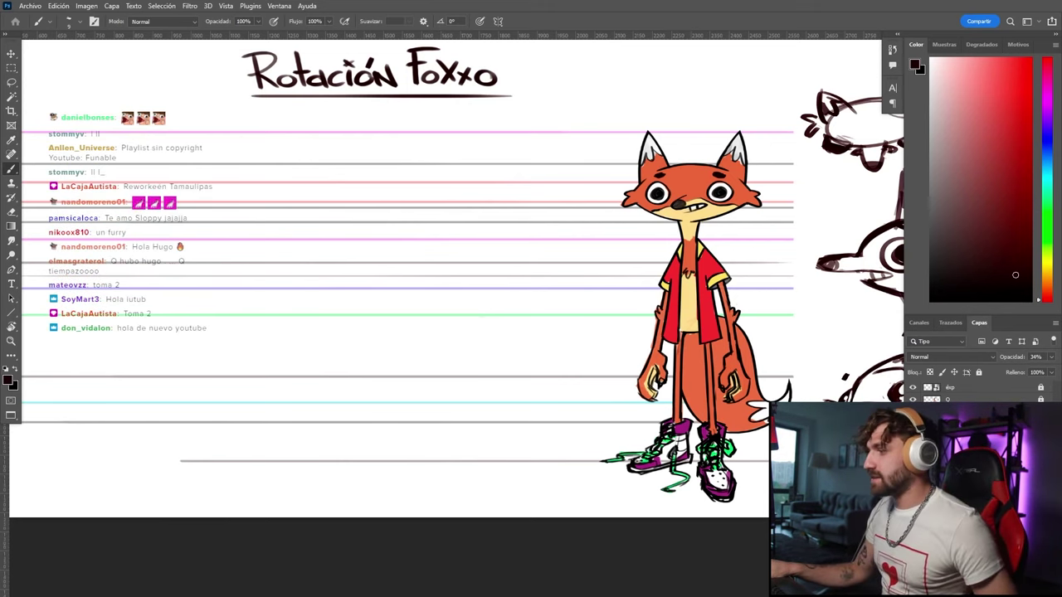
# Sketch a construction sphere beside the fox, with a horizontal ellipse and a vertical ellipse wrapping around its volume
pyautogui.click(967, 489)
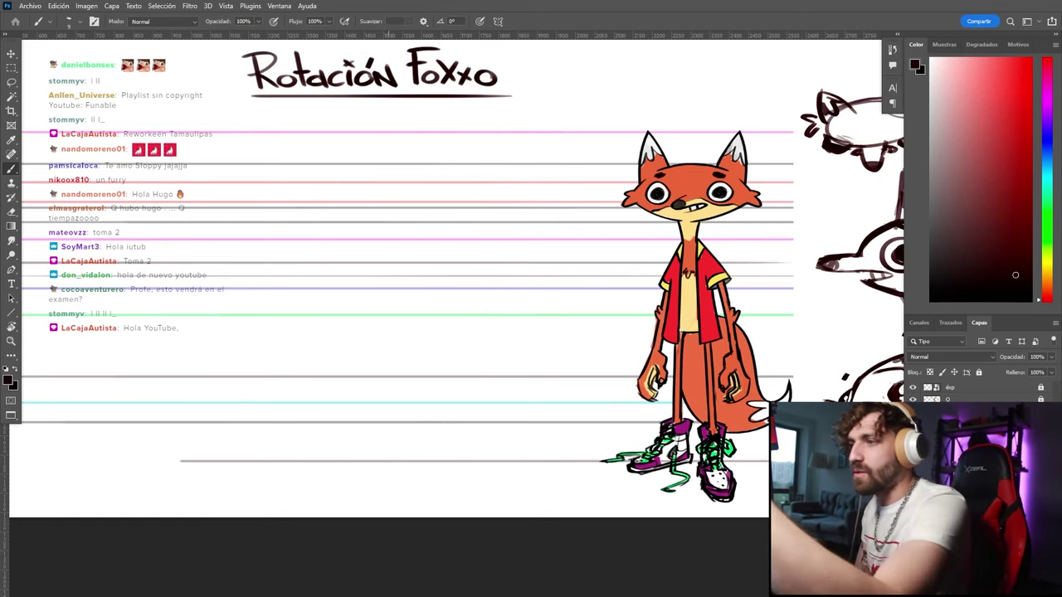
pyautogui.moveTo(473, 217); pyautogui.dragTo(458, 178)
pyautogui.hotkey('ctrl', 'z')
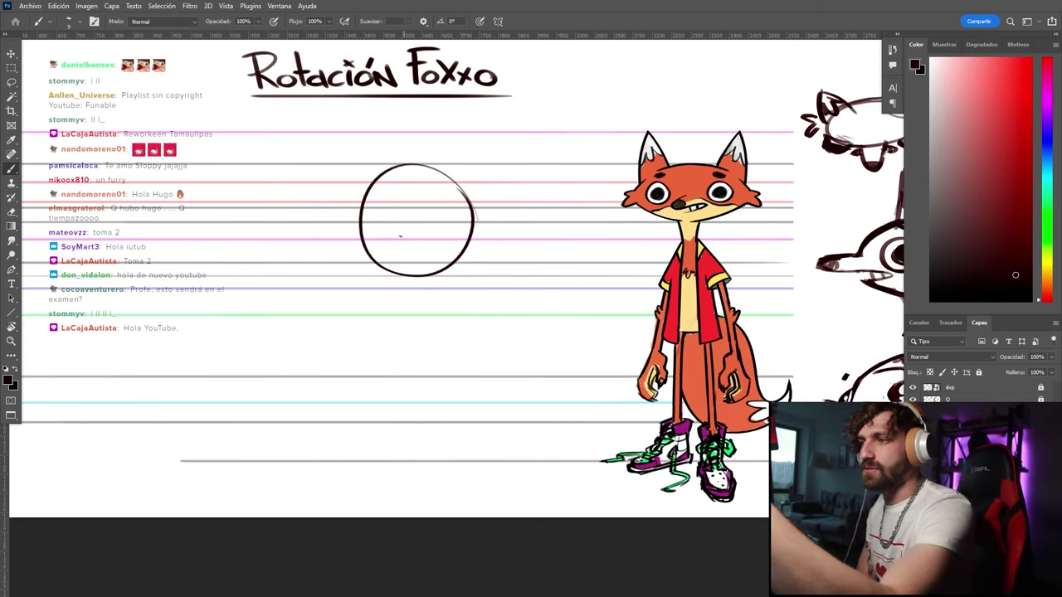
pyautogui.moveTo(416, 164); pyautogui.dragTo(408, 166)
pyautogui.moveTo(470, 237); pyautogui.dragTo(471, 212)
pyautogui.hotkey('ctrl', 'z')
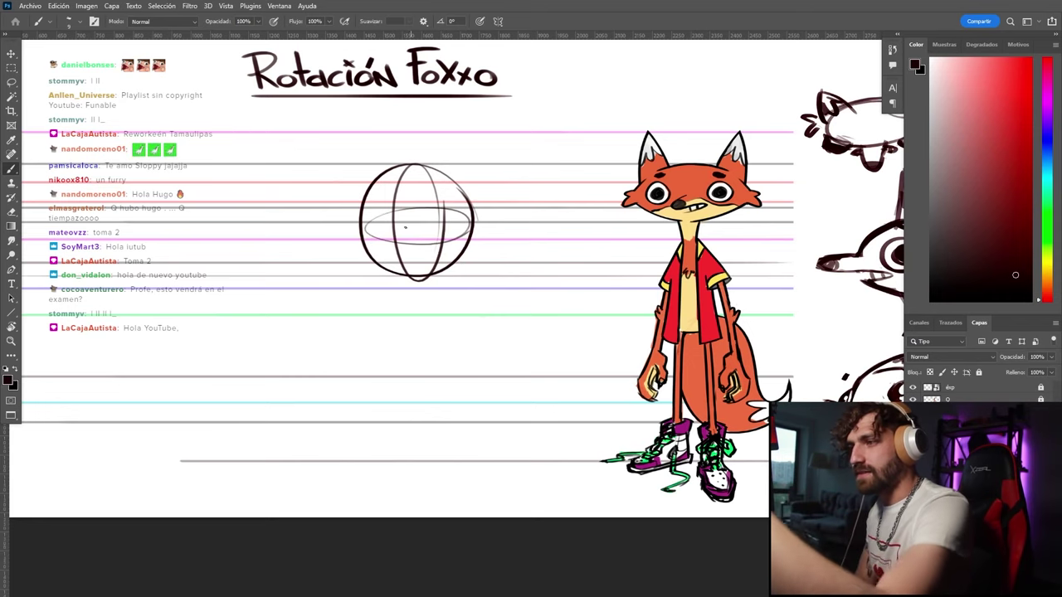
pyautogui.moveTo(394, 247); pyautogui.dragTo(401, 172)
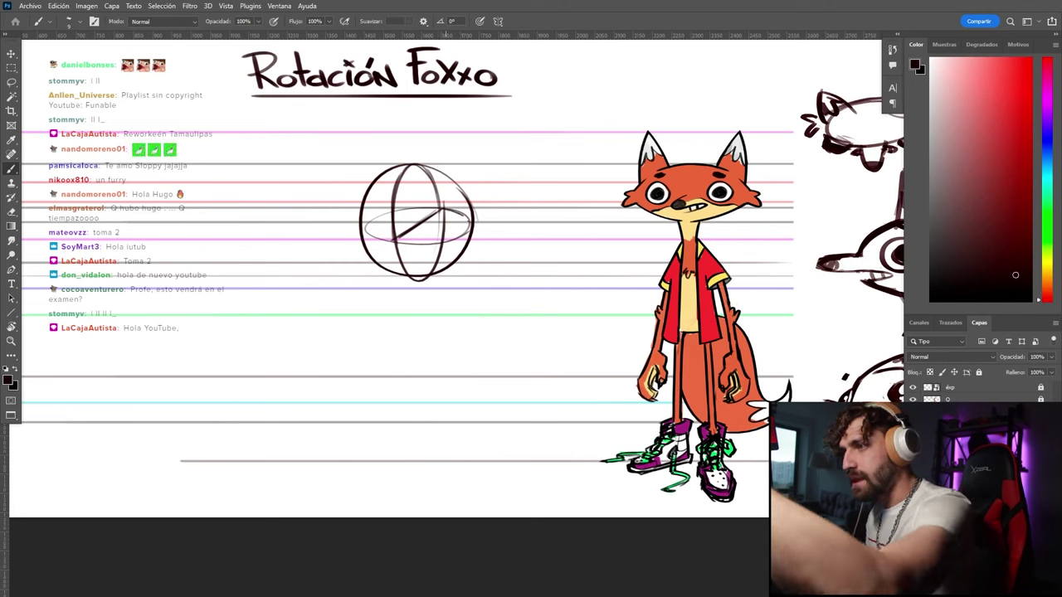
# Erase the surplus construction lines on the sphere to carve out a wide-open mouth, and redraw the mouth's upper edge
pyautogui.press('e')
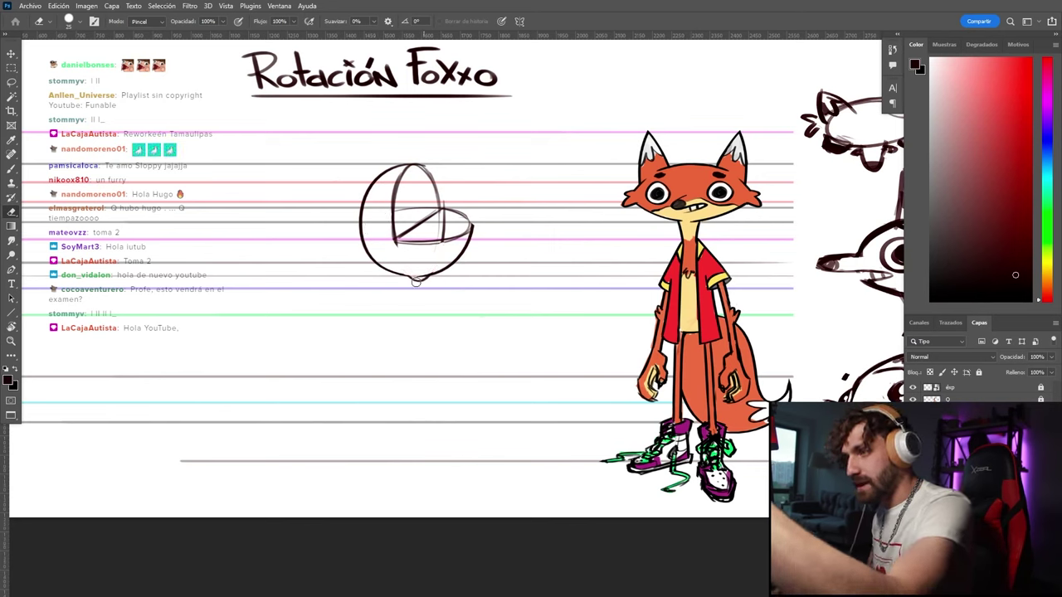
pyautogui.press('b')
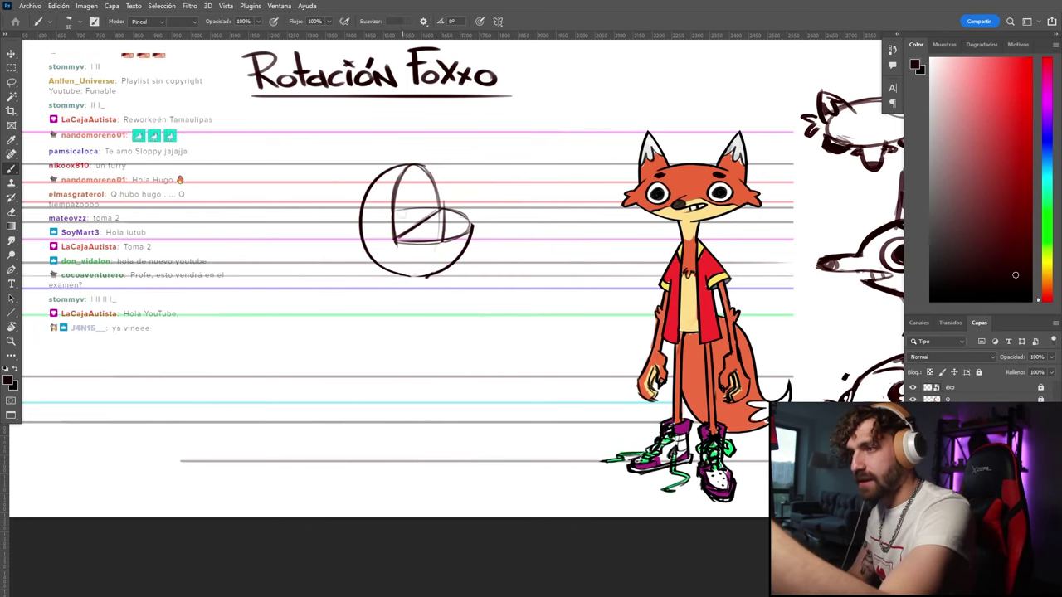
pyautogui.press('e')
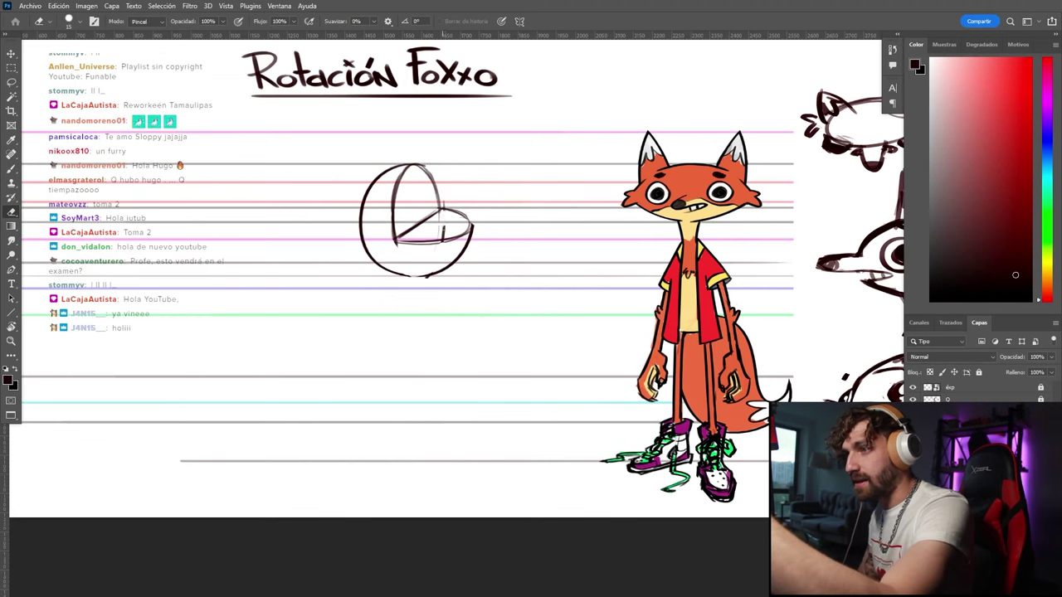
pyautogui.press('b')
pyautogui.press('b')
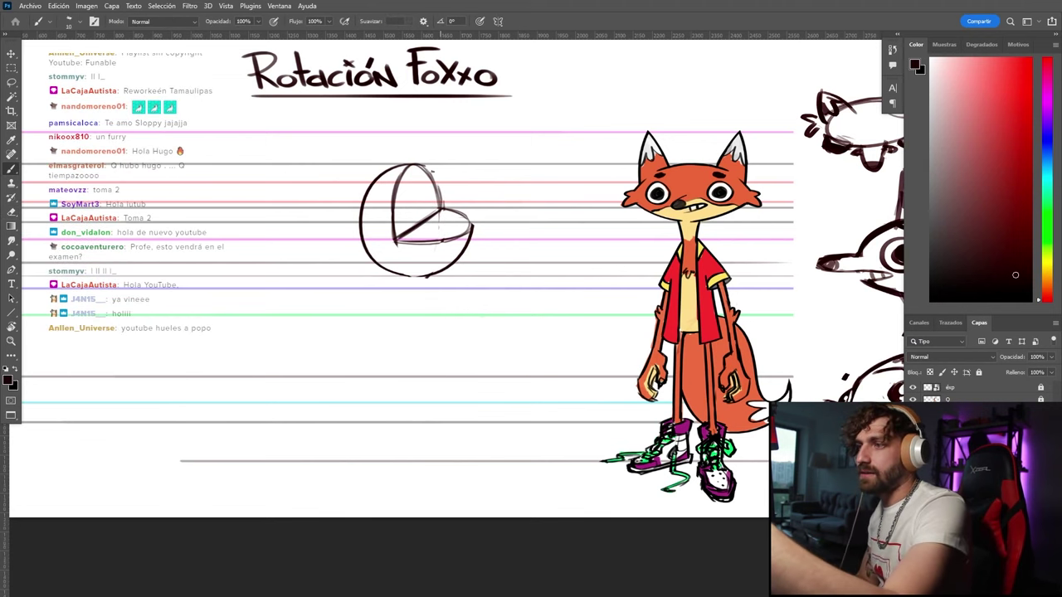
pyautogui.moveTo(422, 162)
pyautogui.mouseDown()
pyautogui.moveTo(441, 208)
pyautogui.moveTo(402, 175)
pyautogui.mouseUp()
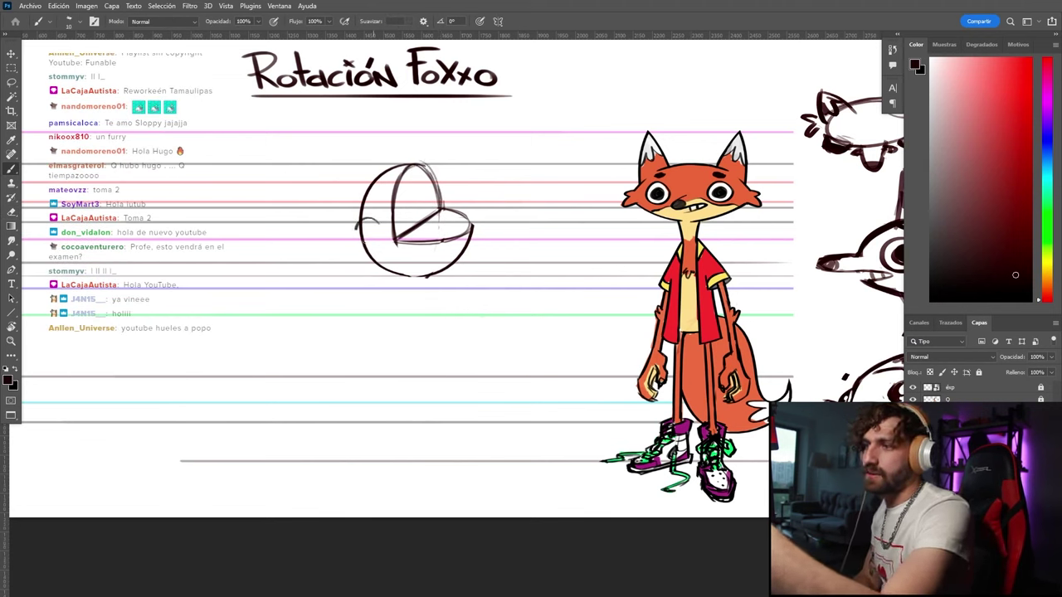
# Draw the open-mouthed character's eye, scalloped collar, torso sides and an arm raised with one finger up
pyautogui.moveTo(371, 217); pyautogui.dragTo(369, 234)
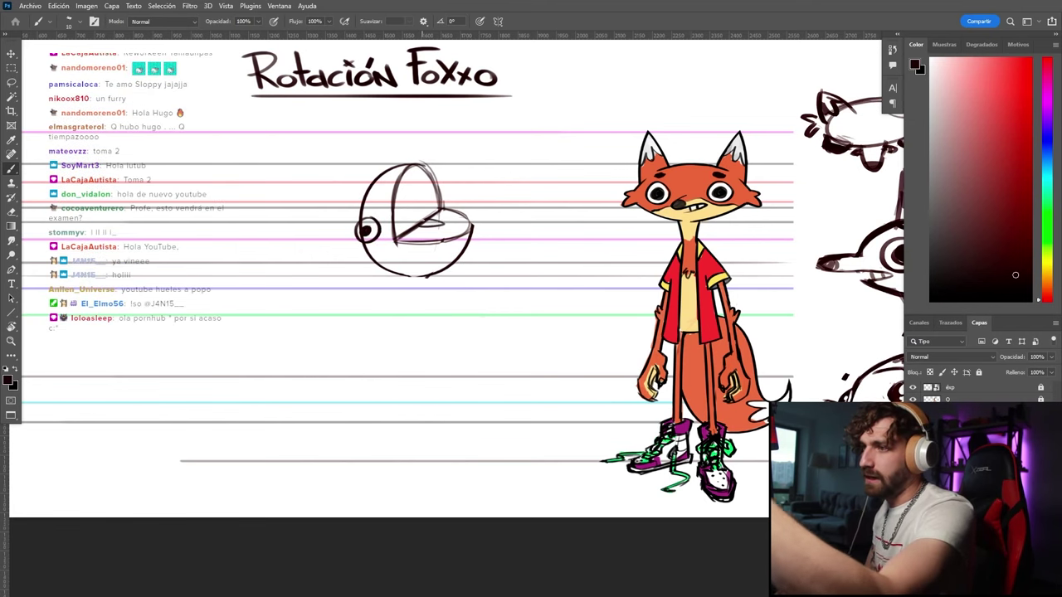
pyautogui.moveTo(377, 273)
pyautogui.mouseDown()
pyautogui.moveTo(407, 289)
pyautogui.moveTo(454, 279)
pyautogui.mouseUp()
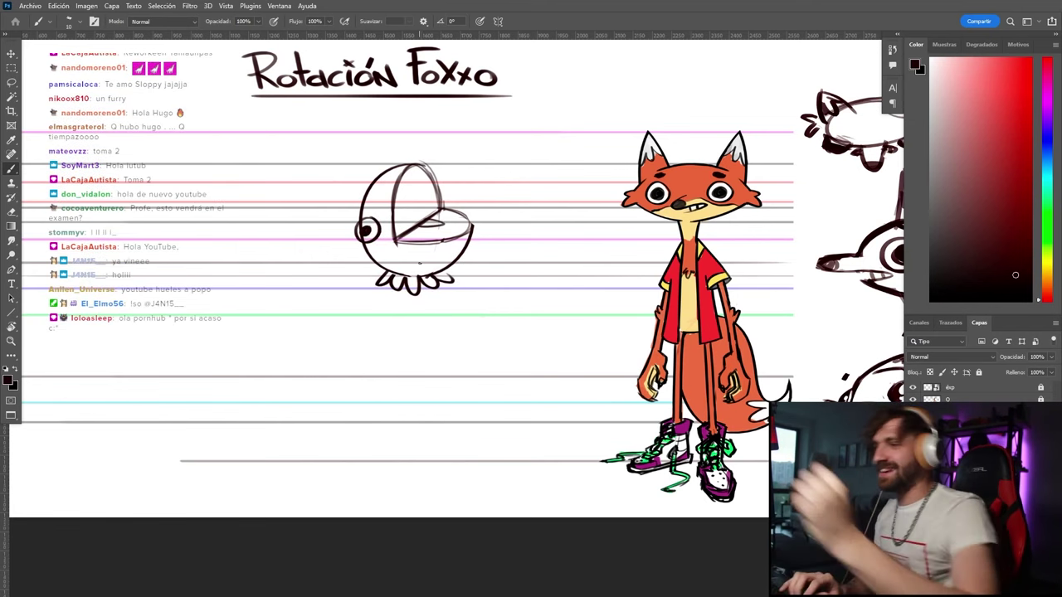
pyautogui.moveTo(377, 278); pyautogui.dragTo(368, 361)
pyautogui.moveTo(448, 277); pyautogui.dragTo(455, 350)
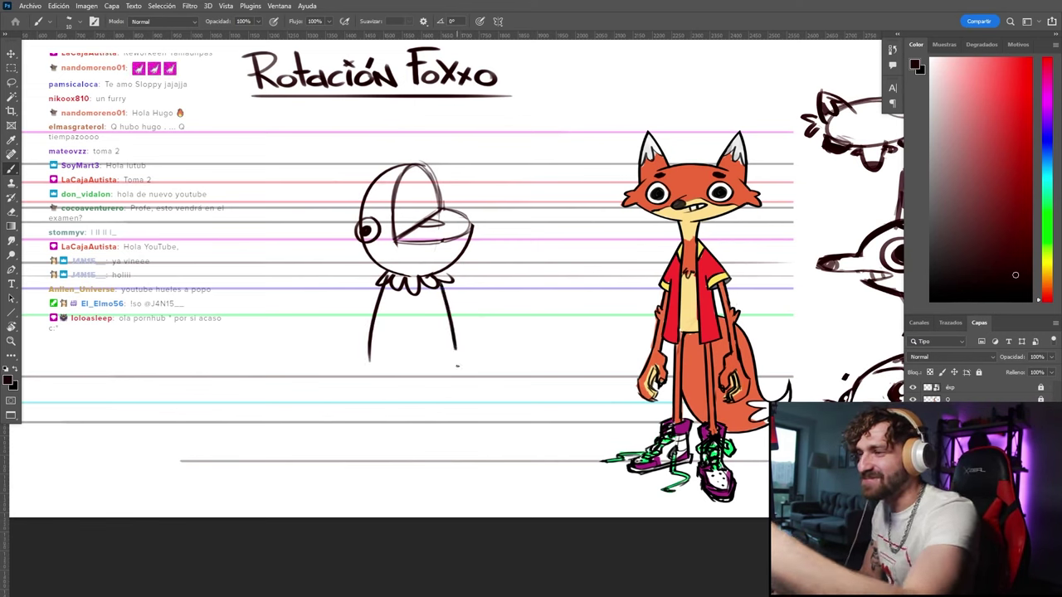
pyautogui.moveTo(445, 287); pyautogui.dragTo(497, 254)
pyautogui.moveTo(438, 321)
pyautogui.mouseDown()
pyautogui.moveTo(509, 254)
pyautogui.moveTo(497, 242)
pyautogui.moveTo(520, 253)
pyautogui.mouseUp()
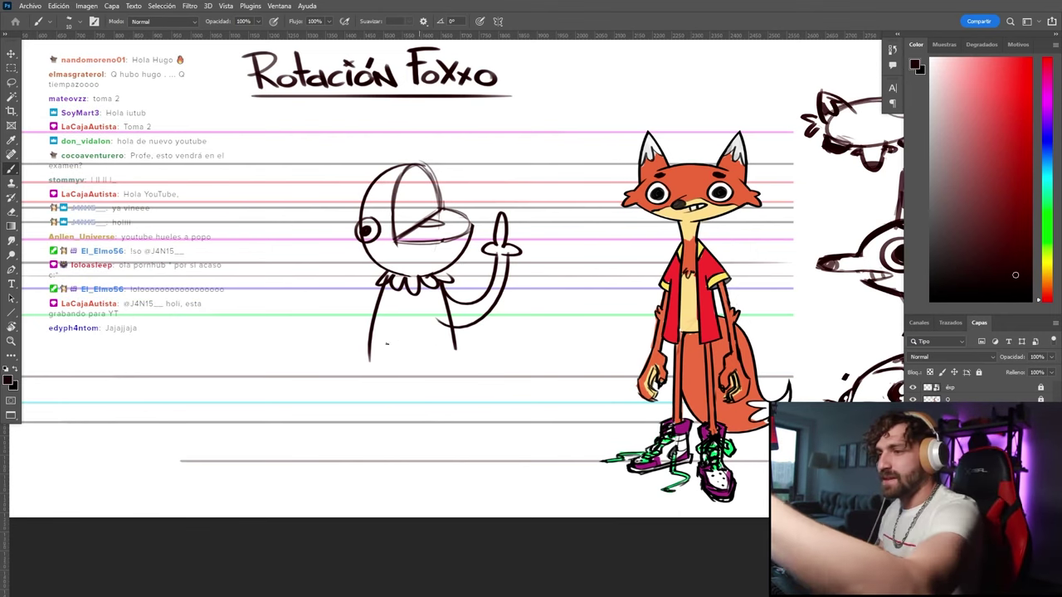
# Complete the character's body with a curved scalloped hem, two legs and a second arm bent downward
pyautogui.moveTo(386, 343)
pyautogui.mouseDown()
pyautogui.moveTo(368, 357)
pyautogui.moveTo(456, 356)
pyautogui.moveTo(406, 372)
pyautogui.moveTo(379, 362)
pyautogui.moveTo(428, 373)
pyautogui.moveTo(452, 365)
pyautogui.mouseUp()
pyautogui.hotkey('ctrl', 'z')
pyautogui.moveTo(384, 371); pyautogui.dragTo(458, 353)
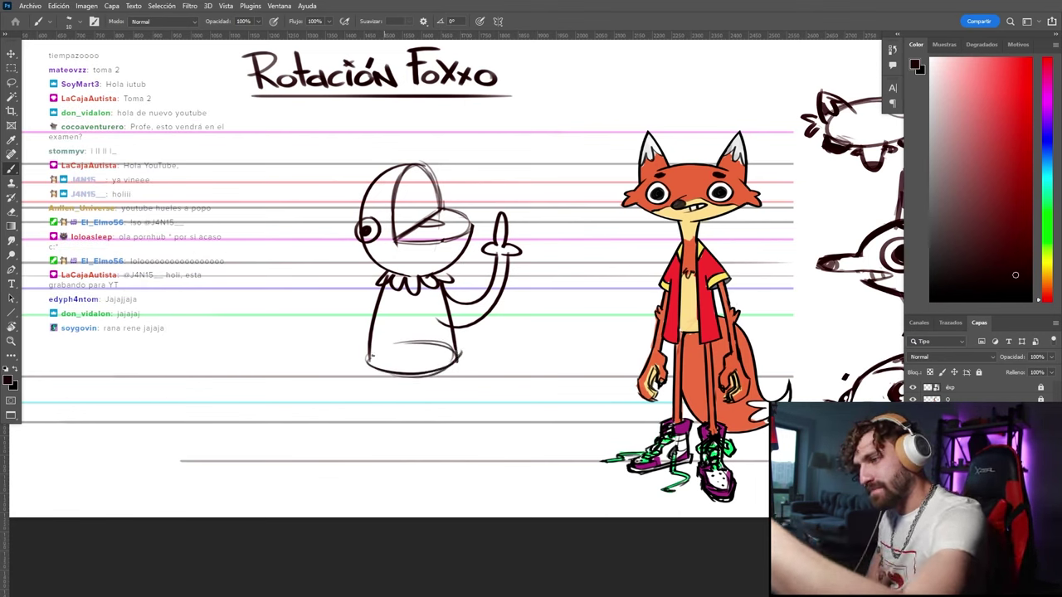
pyautogui.moveTo(369, 367)
pyautogui.mouseDown()
pyautogui.moveTo(396, 355)
pyautogui.moveTo(432, 419)
pyautogui.mouseUp()
pyautogui.moveTo(379, 288)
pyautogui.mouseDown()
pyautogui.moveTo(328, 331)
pyautogui.moveTo(345, 329)
pyautogui.moveTo(315, 337)
pyautogui.moveTo(342, 340)
pyautogui.moveTo(344, 331)
pyautogui.mouseUp()
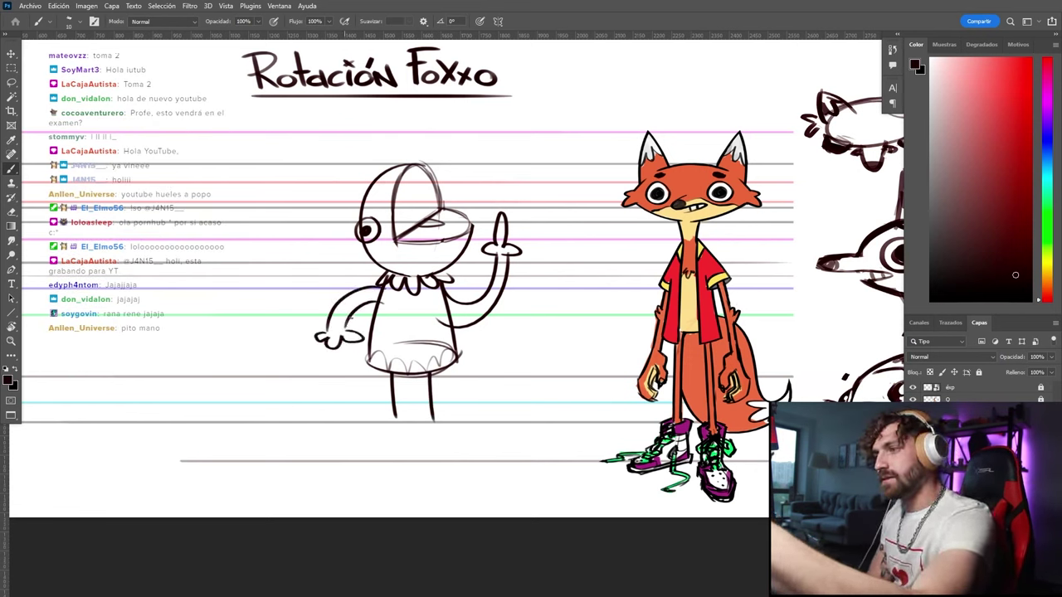
# Erase the stray inner line above the character's hem and sketch a uvula inside the open mouth
pyautogui.press('e')
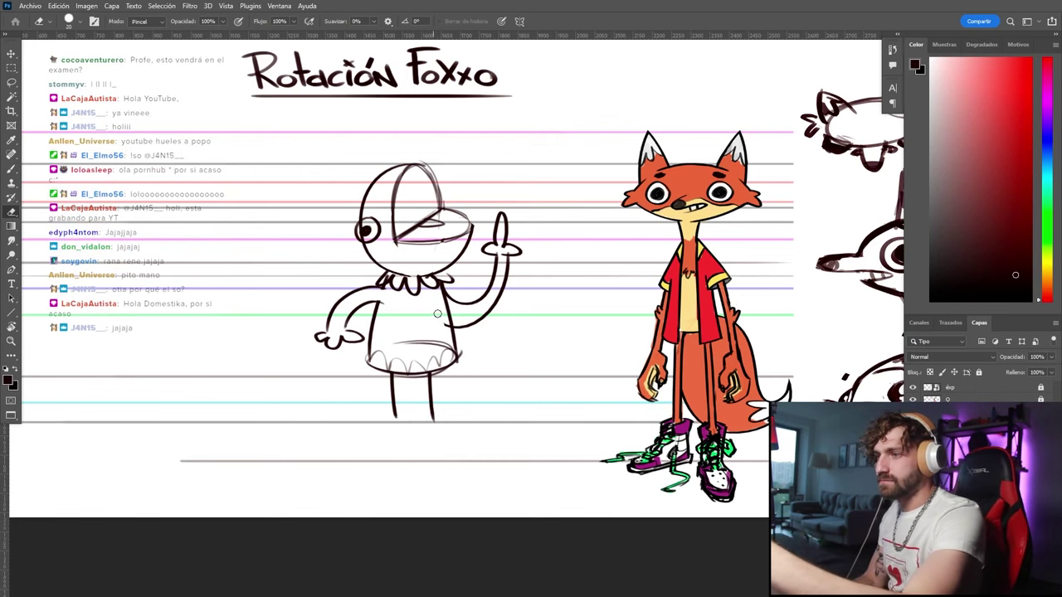
pyautogui.moveTo(403, 345); pyautogui.dragTo(419, 342)
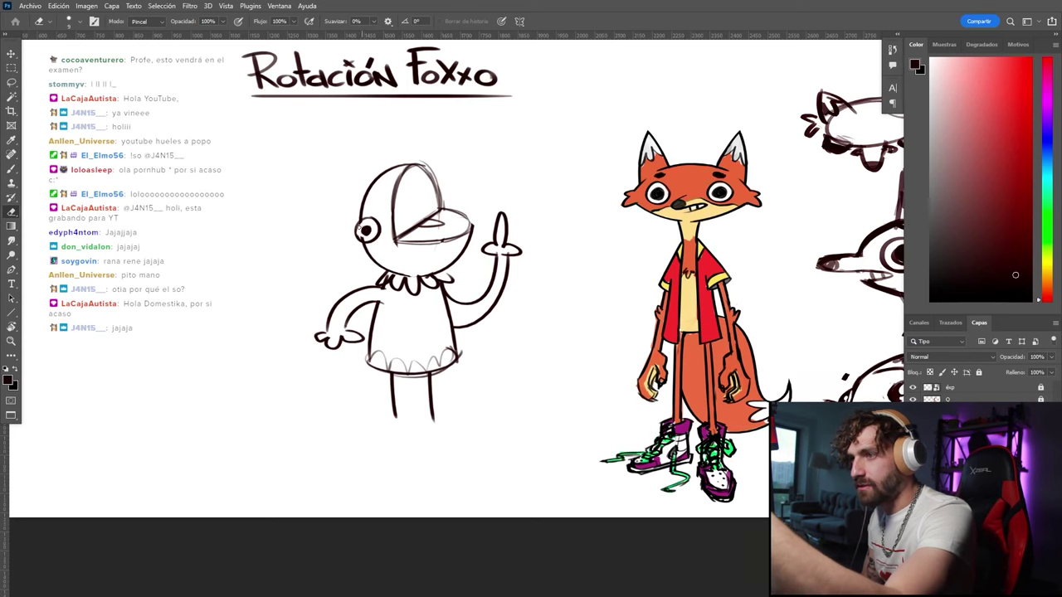
pyautogui.press('b')
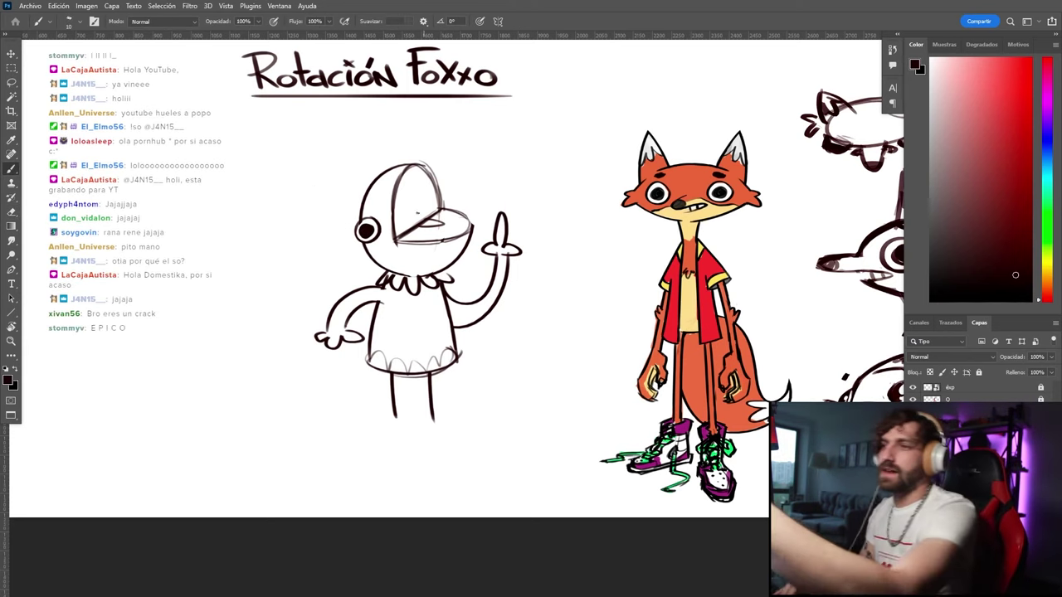
pyautogui.moveTo(414, 225)
pyautogui.mouseDown()
pyautogui.moveTo(430, 223)
pyautogui.moveTo(414, 200)
pyautogui.moveTo(430, 212)
pyautogui.mouseUp()
pyautogui.hotkey('ctrl', 'z')
pyautogui.hotkey('ctrl', 'z')
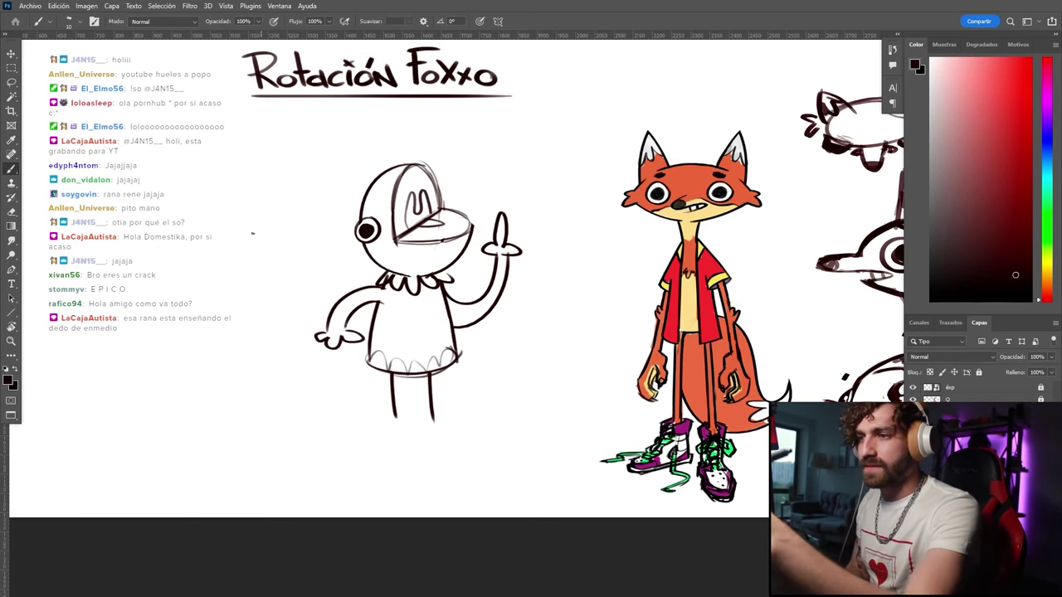
# Sketch a wireframe cube beside the character's head and erase its hidden inner edges so it reads as a solid
pyautogui.moveTo(236, 176)
pyautogui.mouseDown()
pyautogui.moveTo(293, 178)
pyautogui.moveTo(231, 228)
pyautogui.mouseUp()
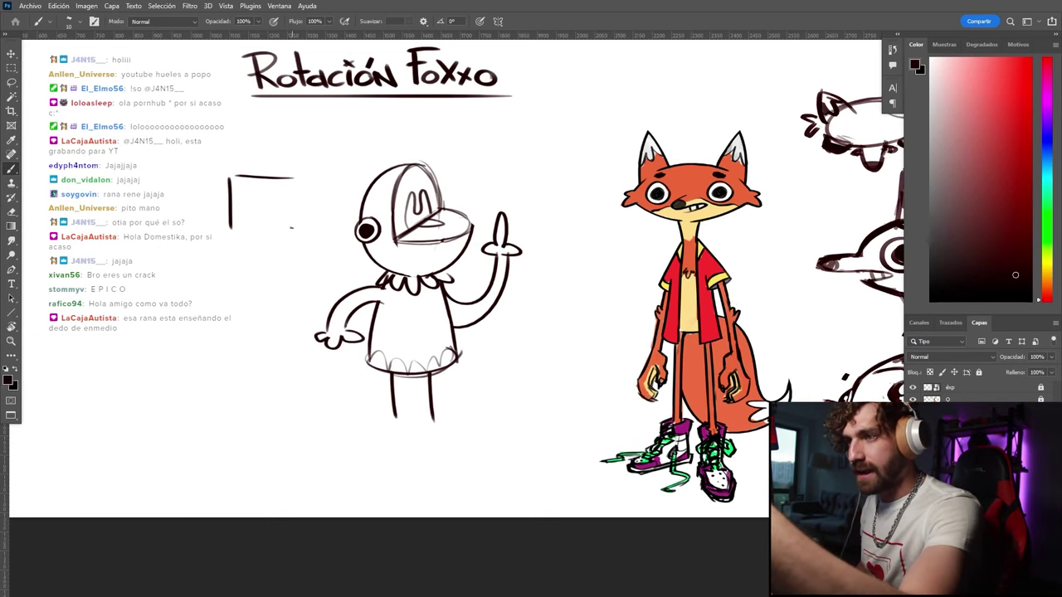
pyautogui.moveTo(294, 177); pyautogui.dragTo(293, 231)
pyautogui.moveTo(236, 176); pyautogui.dragTo(213, 203)
pyautogui.moveTo(295, 179); pyautogui.dragTo(211, 242)
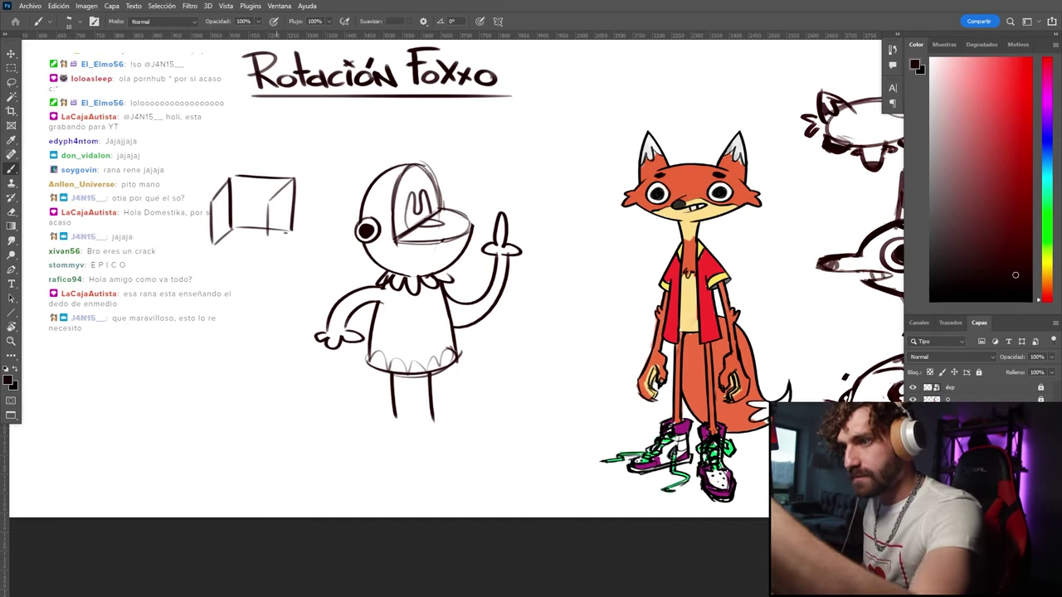
pyautogui.moveTo(267, 203)
pyautogui.mouseDown()
pyautogui.moveTo(266, 248)
pyautogui.moveTo(211, 204)
pyautogui.moveTo(232, 230)
pyautogui.mouseUp()
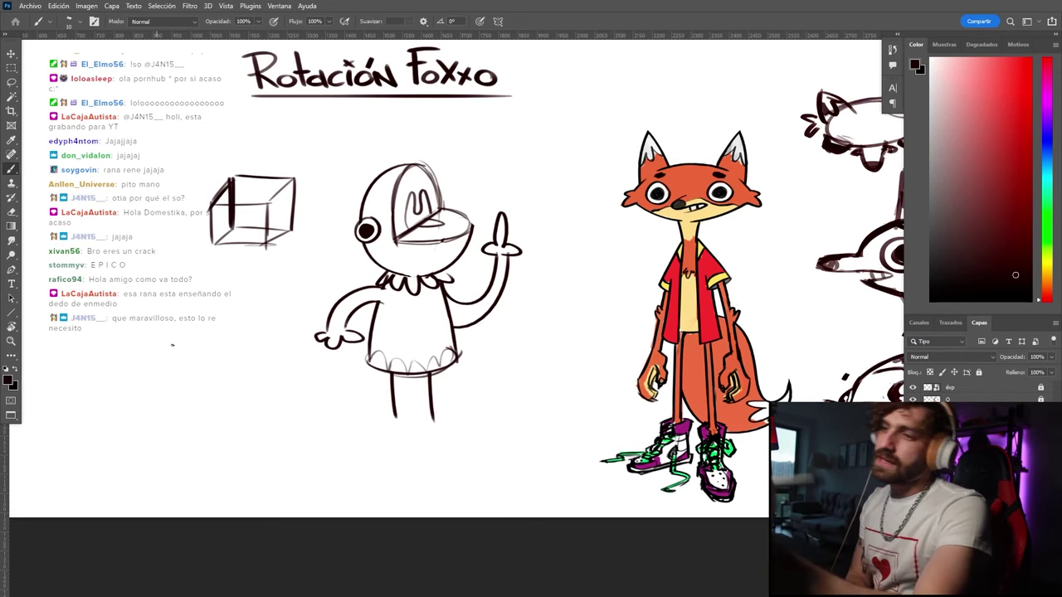
pyautogui.press('e')
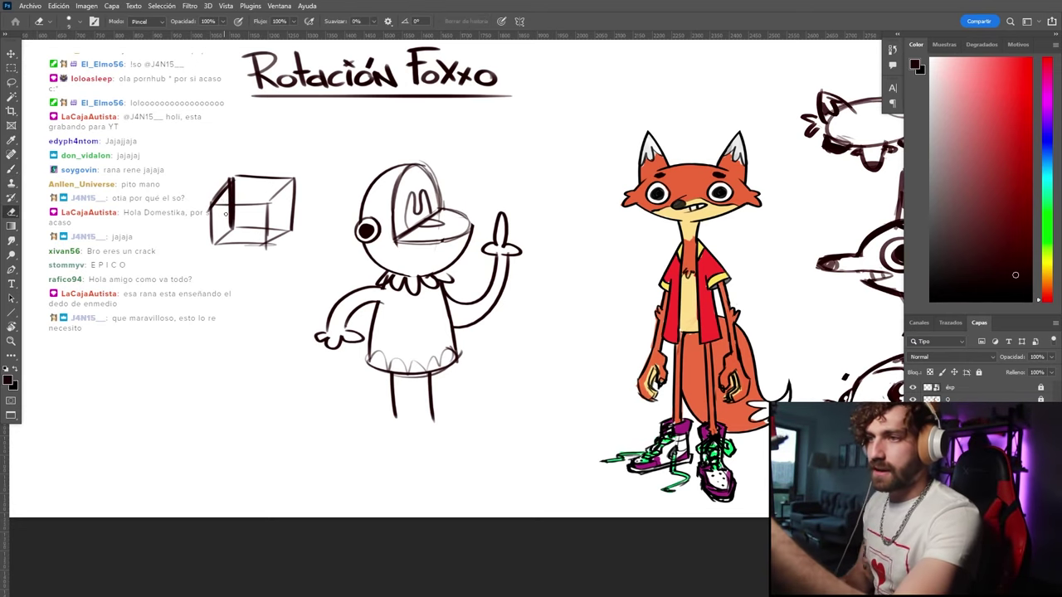
pyautogui.moveTo(221, 199)
pyautogui.mouseDown()
pyautogui.moveTo(215, 206)
pyautogui.moveTo(257, 206)
pyautogui.moveTo(267, 221)
pyautogui.mouseUp()
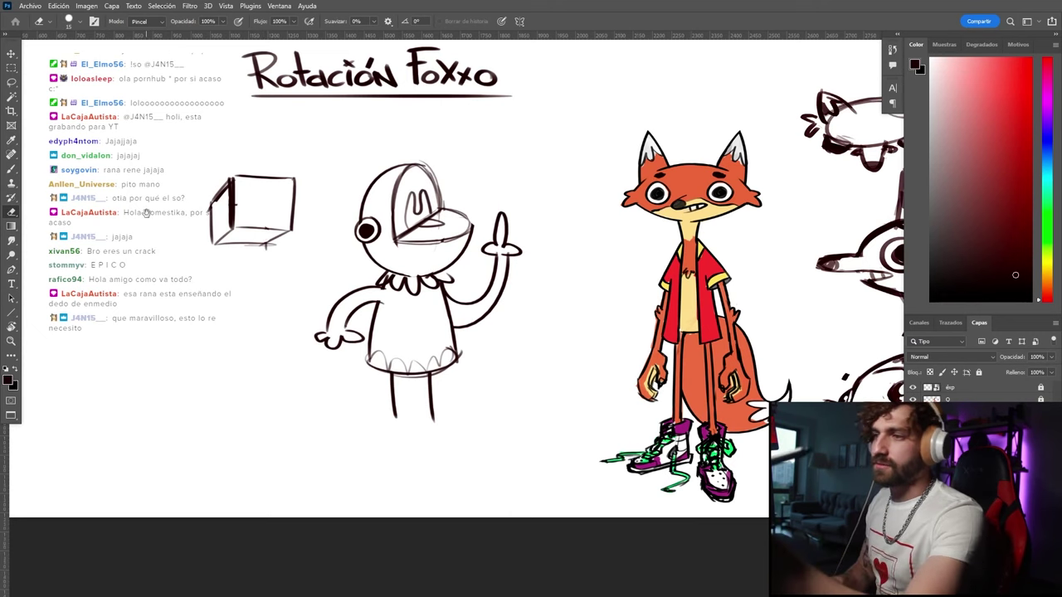
# Lasso the cube sketch, cut it from the canvas and clear the selection
pyautogui.moveTo(146, 213); pyautogui.dragTo(154, 221)
pyautogui.press('b')
pyautogui.press('l')
pyautogui.moveTo(188, 181); pyautogui.dragTo(237, 154)
pyautogui.hotkey('ctrl', 'x')
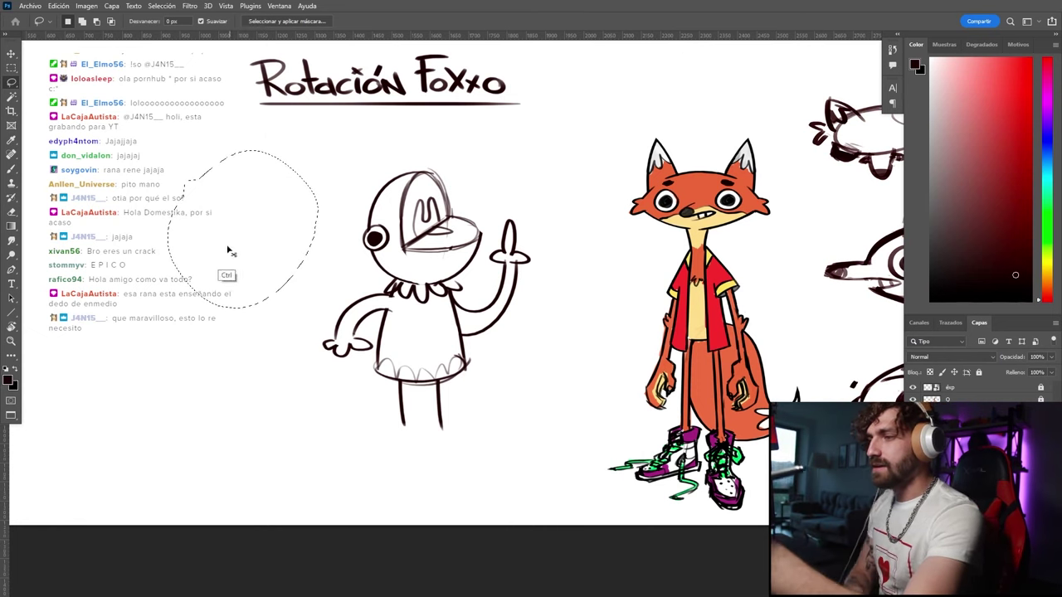
pyautogui.hotkey('ctrl', 'd')
# Delete the layer holding the open-mouthed character sketch
pyautogui.scroll(2, 225, 252)
pyautogui.hscroll(3, 226, 252)
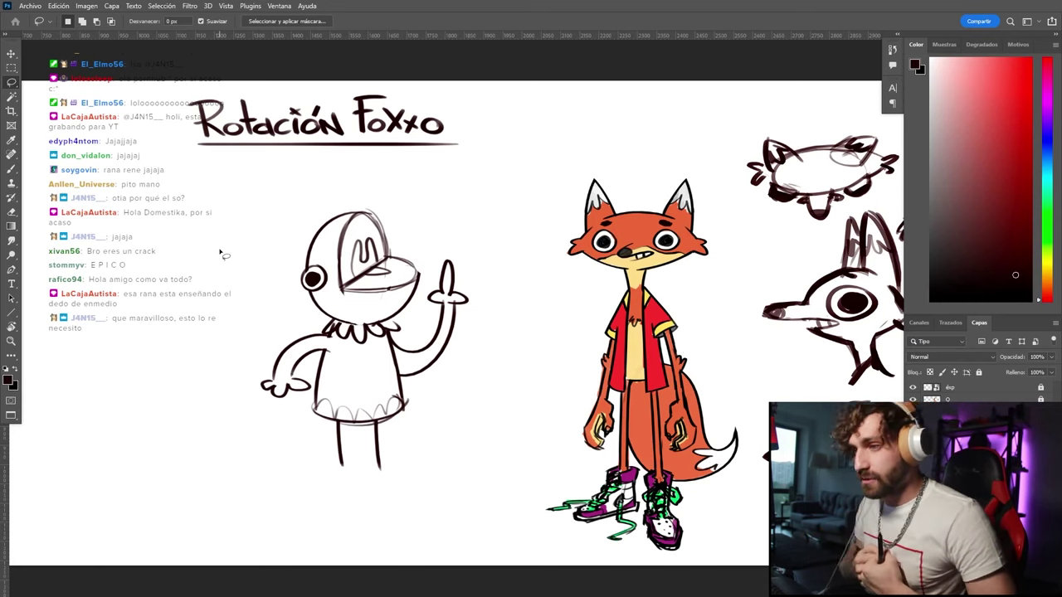
pyautogui.press('v')
pyautogui.press('Delete')
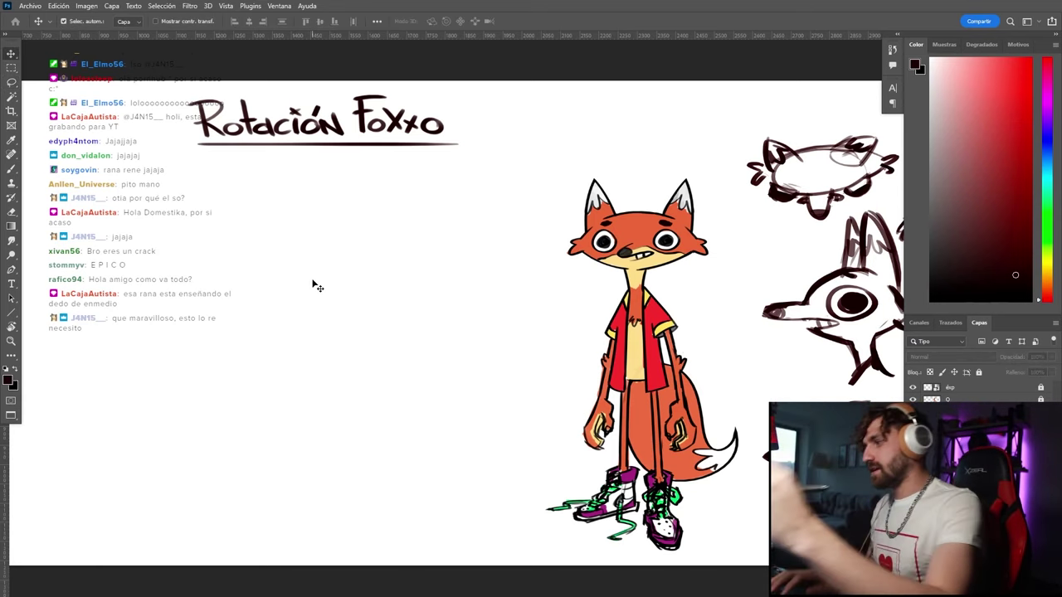
# Show the coloured horizontal guide lines that run across the fox
pyautogui.click(954, 437)
pyautogui.click(912, 437)
pyautogui.click(912, 449)
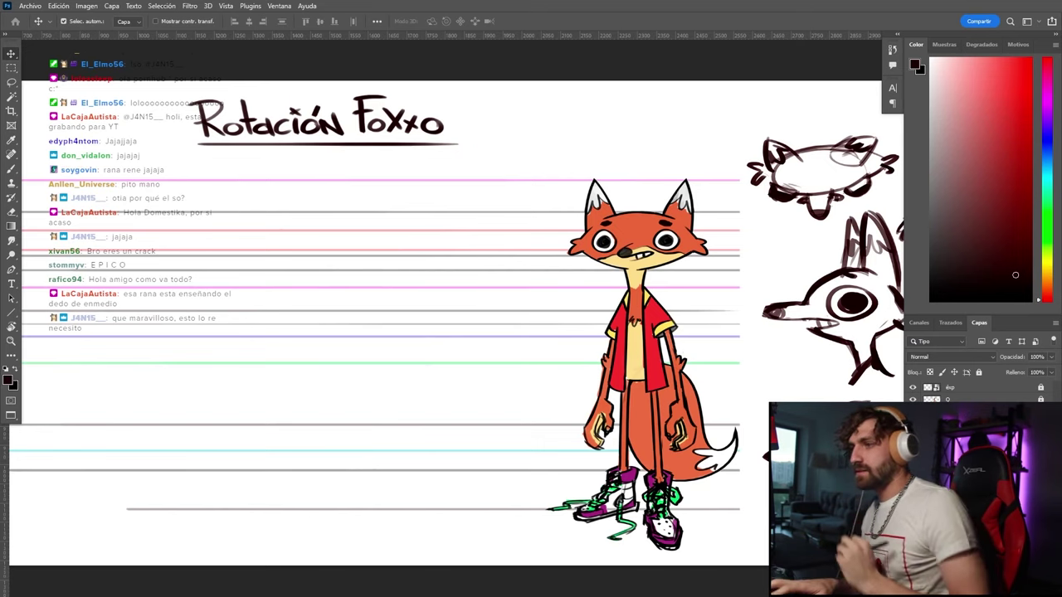
pyautogui.hotkey('ctrl', 'z')
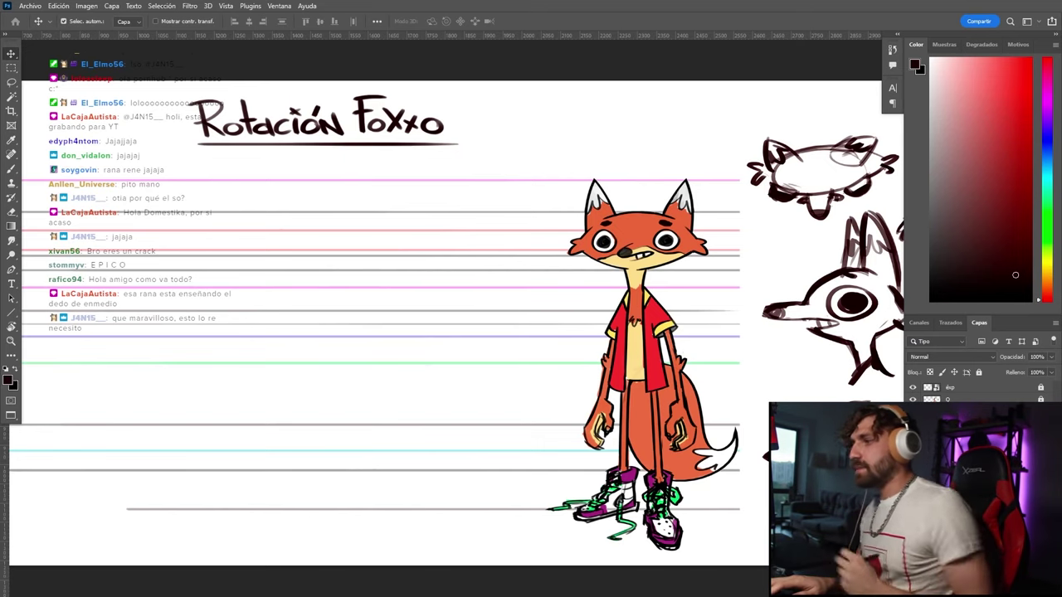
# Handwrite the label "3/4" with the brush above the fox's head
pyautogui.moveTo(379, 291)
pyautogui.mouseDown()
pyautogui.moveTo(339, 268)
pyautogui.moveTo(164, 274)
pyautogui.mouseUp()
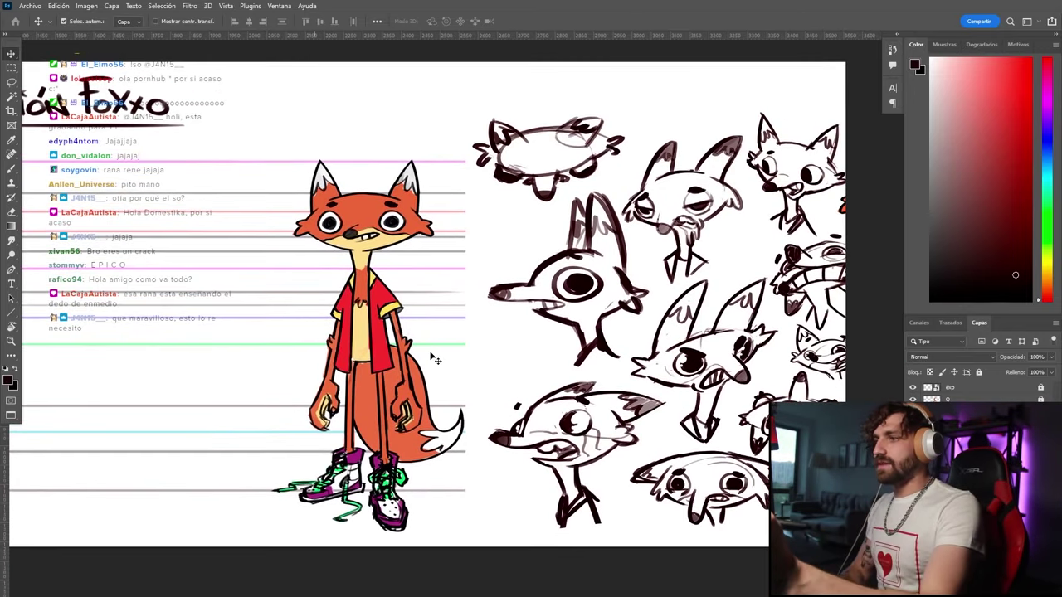
pyautogui.press('b')
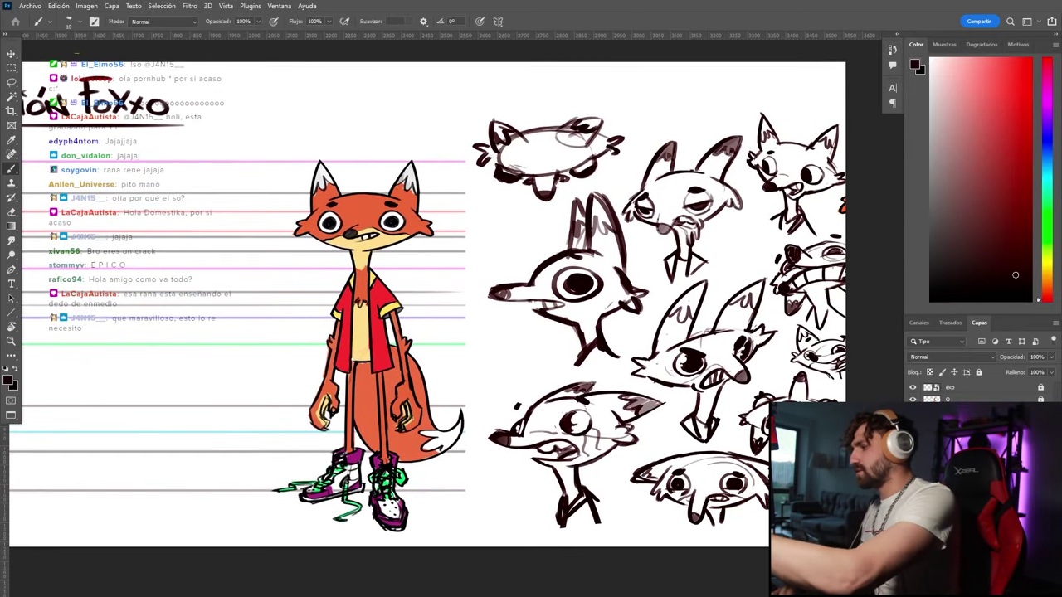
pyautogui.moveTo(229, 271); pyautogui.dragTo(373, 270)
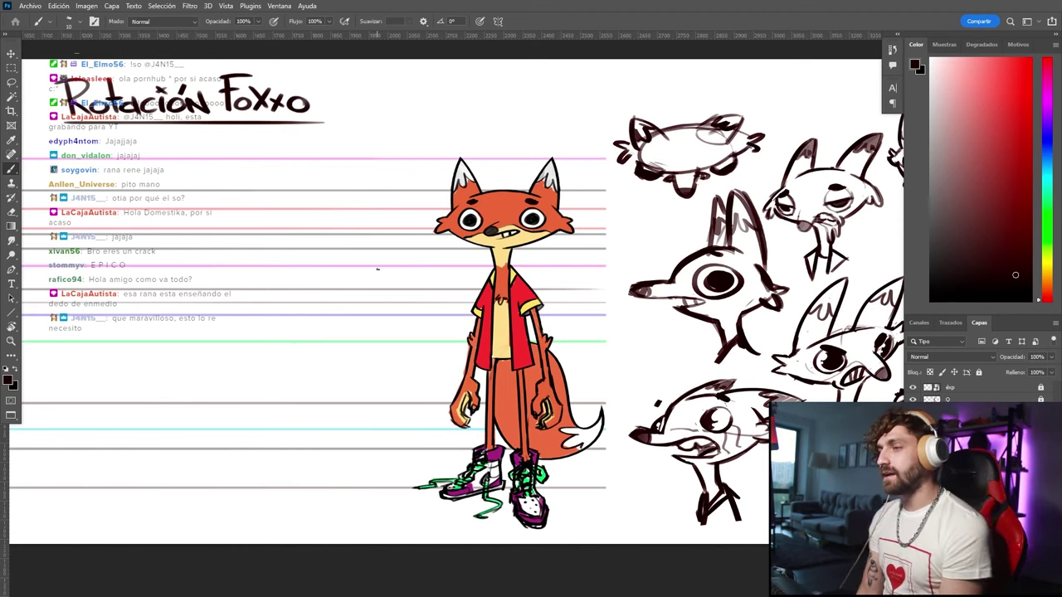
pyautogui.moveTo(477, 116)
pyautogui.mouseDown()
pyautogui.moveTo(479, 143)
pyautogui.moveTo(537, 136)
pyautogui.moveTo(531, 147)
pyautogui.mouseUp()
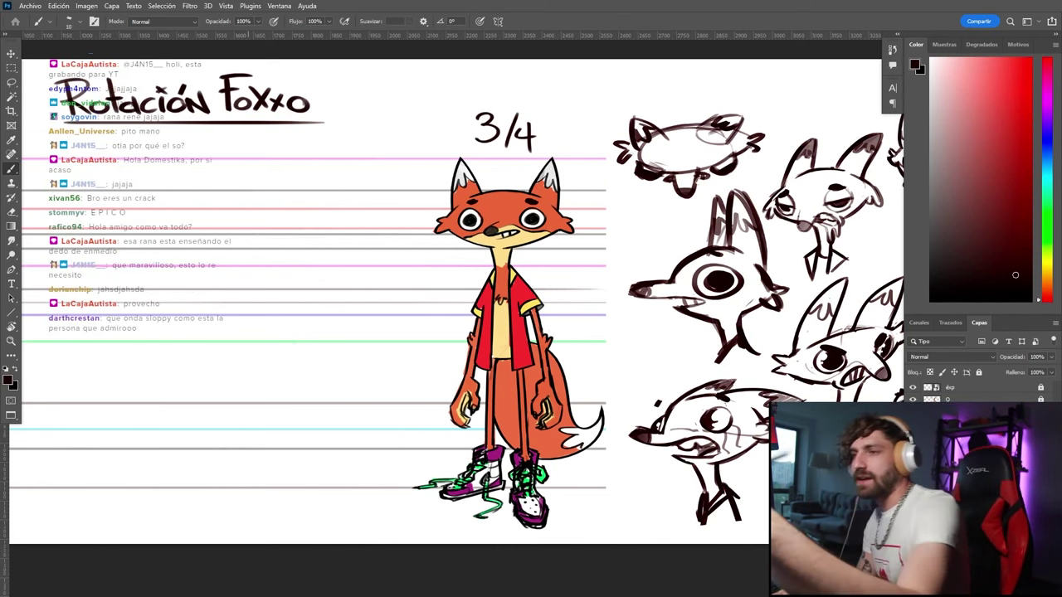
# Hide the coloured guide lines and sketch a round head with two eyes in the blank area beside the fox
pyautogui.click(913, 448)
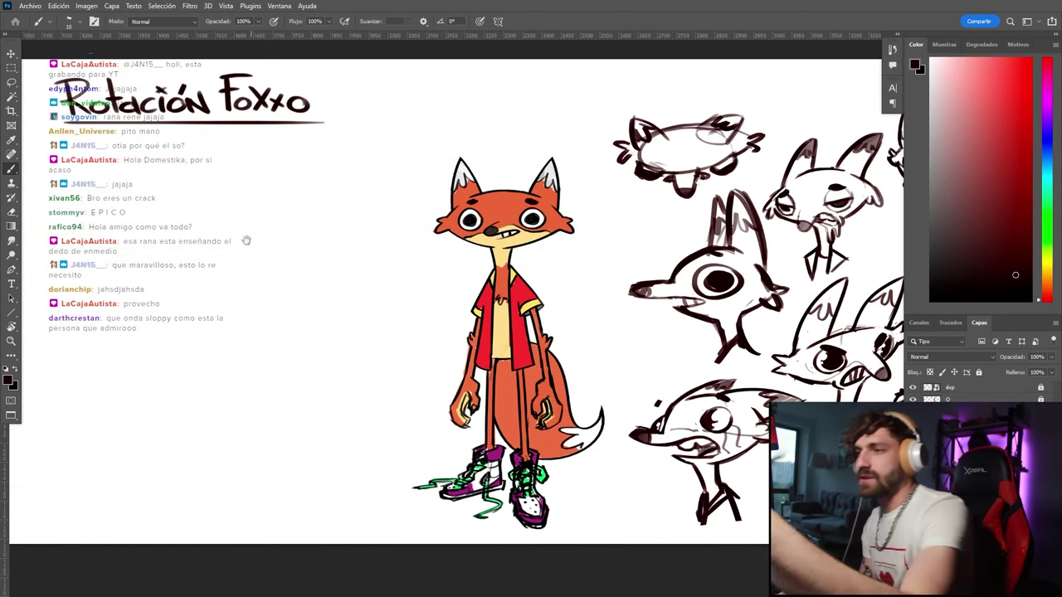
pyautogui.moveTo(252, 233); pyautogui.dragTo(362, 229)
pyautogui.moveTo(388, 182)
pyautogui.mouseDown()
pyautogui.moveTo(332, 218)
pyautogui.moveTo(436, 236)
pyautogui.mouseUp()
pyautogui.moveTo(365, 223)
pyautogui.mouseDown()
pyautogui.moveTo(371, 239)
pyautogui.moveTo(368, 211)
pyautogui.mouseUp()
pyautogui.hotkey('ctrl', 'z')
pyautogui.moveTo(350, 217); pyautogui.dragTo(347, 222)
# Draw the nose, the small mouth and one cheek line on the round head sketch
pyautogui.moveTo(401, 242)
pyautogui.mouseDown()
pyautogui.moveTo(417, 241)
pyautogui.moveTo(378, 267)
pyautogui.mouseUp()
pyautogui.hotkey('ctrl', 'z')
pyautogui.moveTo(376, 200)
pyautogui.mouseDown()
pyautogui.moveTo(375, 273)
pyautogui.moveTo(385, 258)
pyautogui.moveTo(359, 298)
pyautogui.moveTo(400, 298)
pyautogui.moveTo(370, 295)
pyautogui.mouseUp()
pyautogui.moveTo(394, 291); pyautogui.dragTo(398, 298)
pyautogui.moveTo(330, 239); pyautogui.dragTo(345, 322)
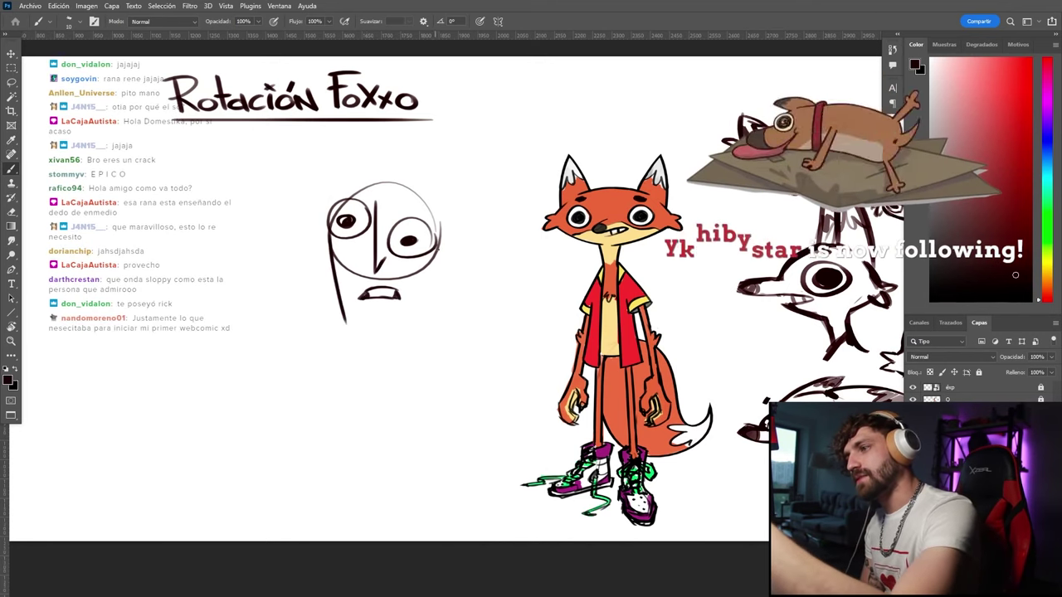
# Draw the opposite cheek line and add a round ear at each side of the jaw
pyautogui.moveTo(438, 247); pyautogui.dragTo(425, 330)
pyautogui.moveTo(433, 282); pyautogui.dragTo(440, 319)
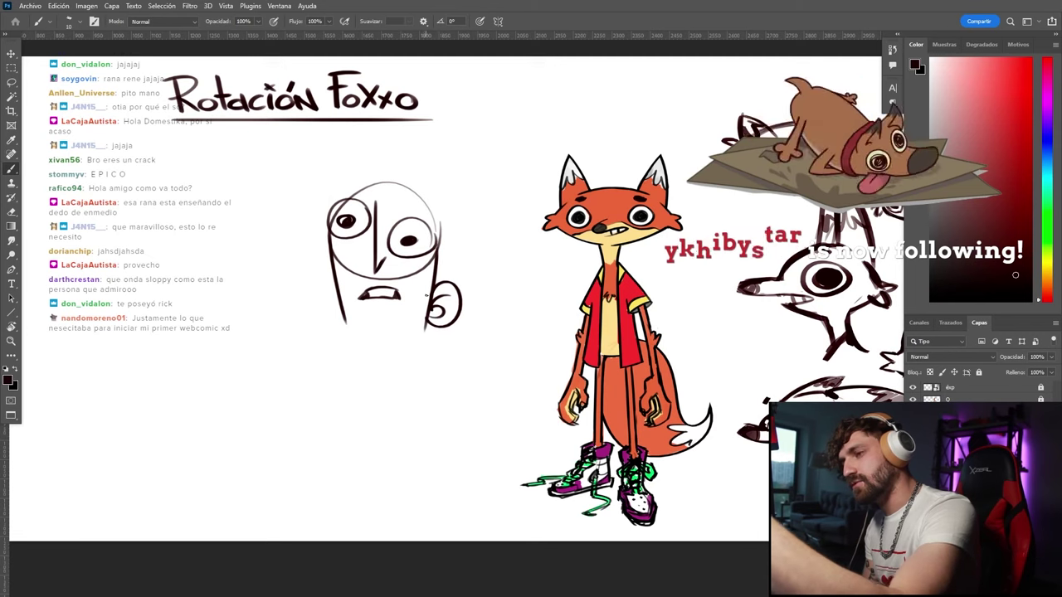
pyautogui.moveTo(325, 284)
pyautogui.mouseDown()
pyautogui.moveTo(321, 312)
pyautogui.moveTo(342, 315)
pyautogui.moveTo(326, 311)
pyautogui.mouseUp()
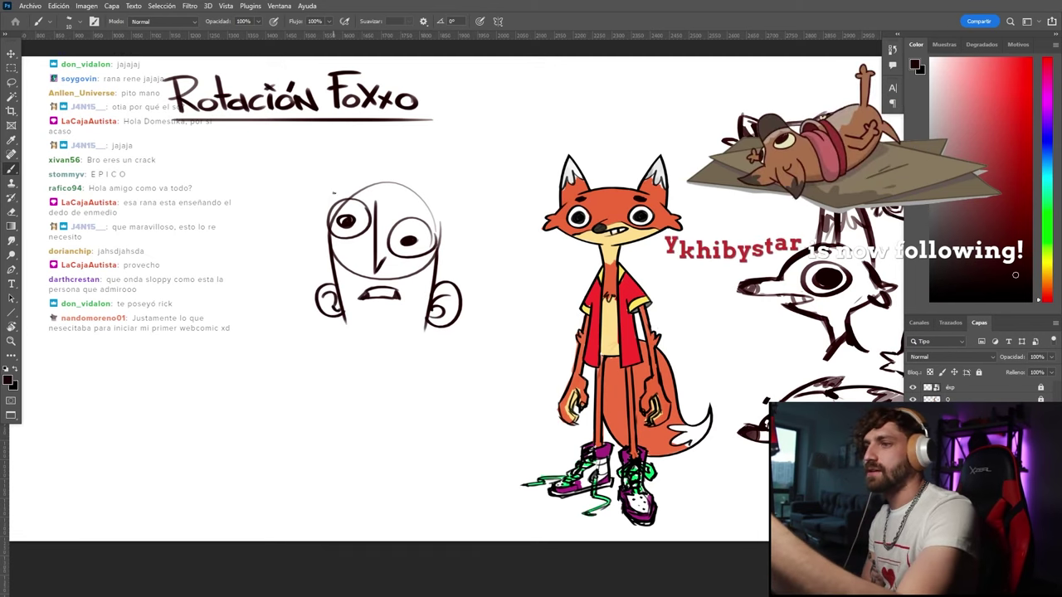
# Outline the front-view head's tall domed skull with eyebrows, erasing the construction arc inside it
pyautogui.moveTo(330, 223)
pyautogui.mouseDown()
pyautogui.moveTo(334, 194)
pyautogui.moveTo(375, 161)
pyautogui.moveTo(434, 196)
pyautogui.moveTo(439, 247)
pyautogui.mouseUp()
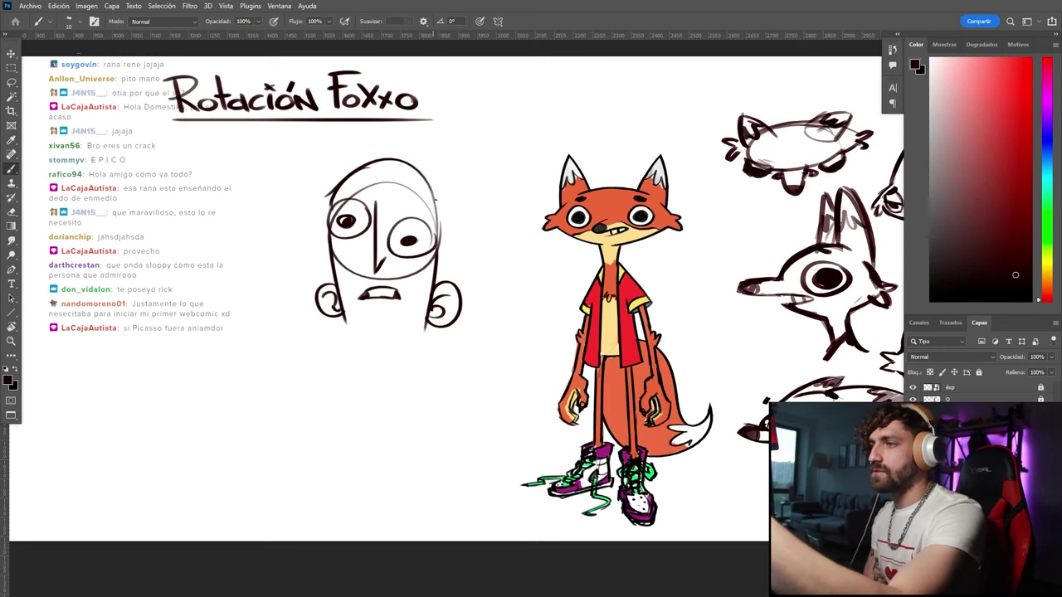
pyautogui.moveTo(434, 199); pyautogui.dragTo(437, 275)
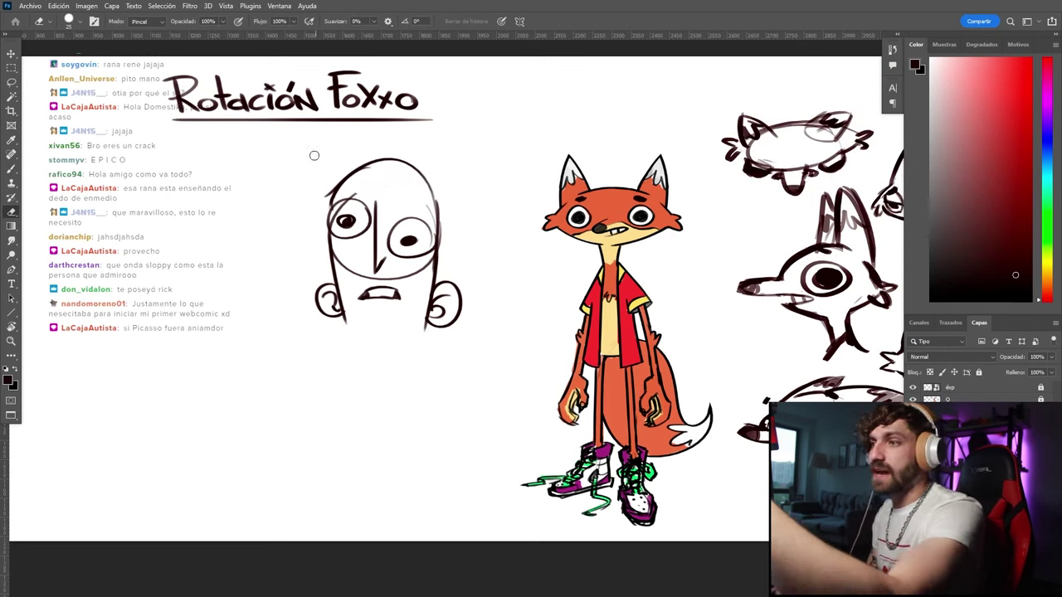
pyautogui.moveTo(341, 196); pyautogui.dragTo(419, 205)
pyautogui.moveTo(304, 183); pyautogui.dragTo(395, 153)
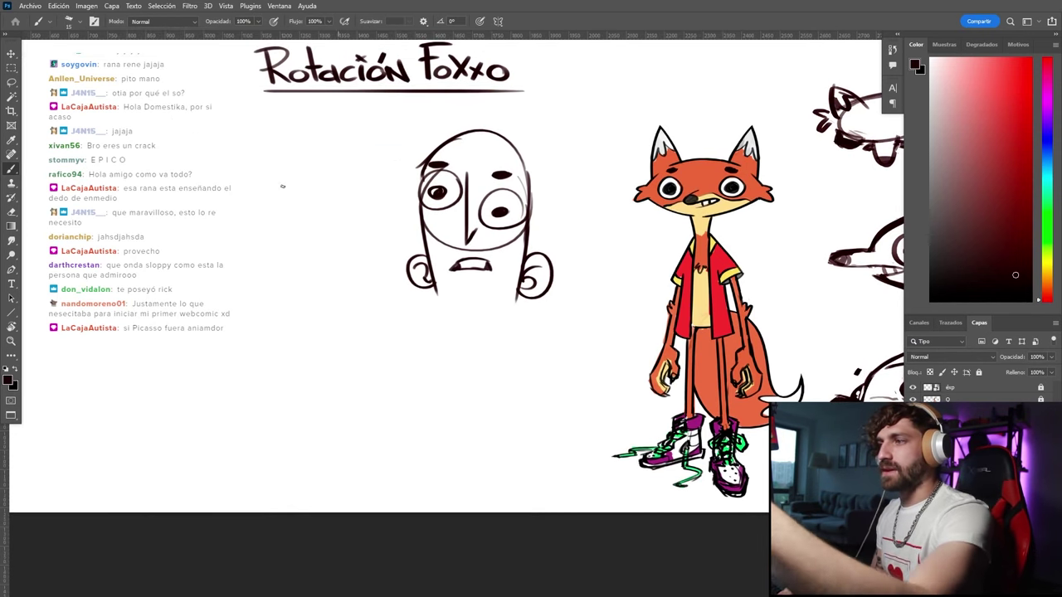
# Sketch a profile head beside the front view, with a construction circle, an eye, a long pointed nose, lips and a chin
pyautogui.moveTo(282, 187)
pyautogui.mouseDown()
pyautogui.moveTo(355, 249)
pyautogui.moveTo(323, 200)
pyautogui.mouseUp()
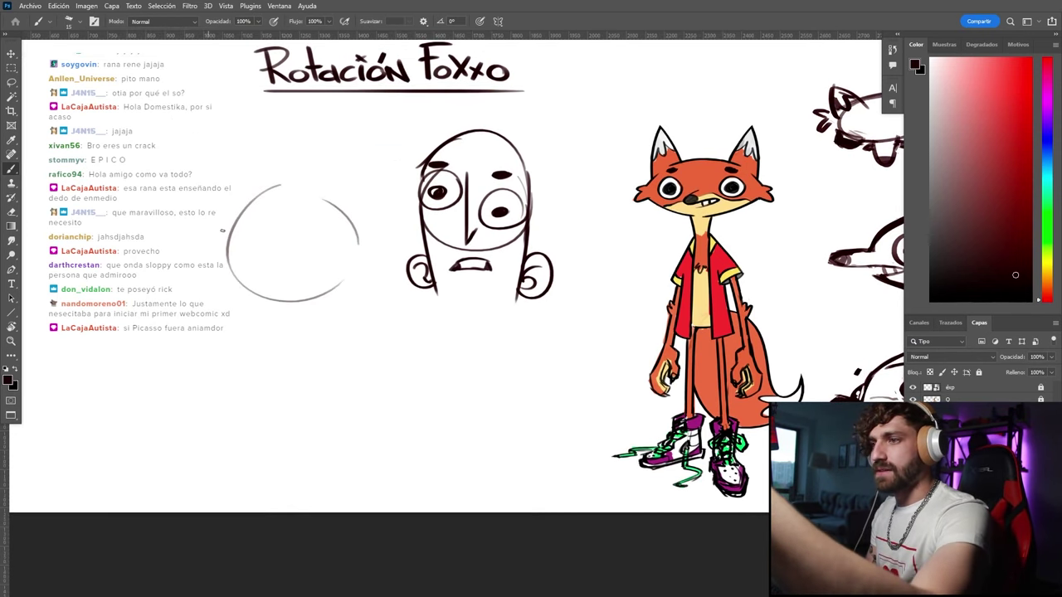
pyautogui.moveTo(249, 203)
pyautogui.mouseDown()
pyautogui.moveTo(145, 296)
pyautogui.moveTo(242, 292)
pyautogui.mouseUp()
pyautogui.moveTo(290, 229); pyautogui.dragTo(287, 231)
pyautogui.moveTo(291, 246); pyautogui.dragTo(293, 254)
pyautogui.moveTo(246, 205); pyautogui.dragTo(265, 199)
pyautogui.moveTo(233, 290)
pyautogui.mouseDown()
pyautogui.moveTo(231, 314)
pyautogui.moveTo(259, 322)
pyautogui.moveTo(247, 355)
pyautogui.mouseUp()
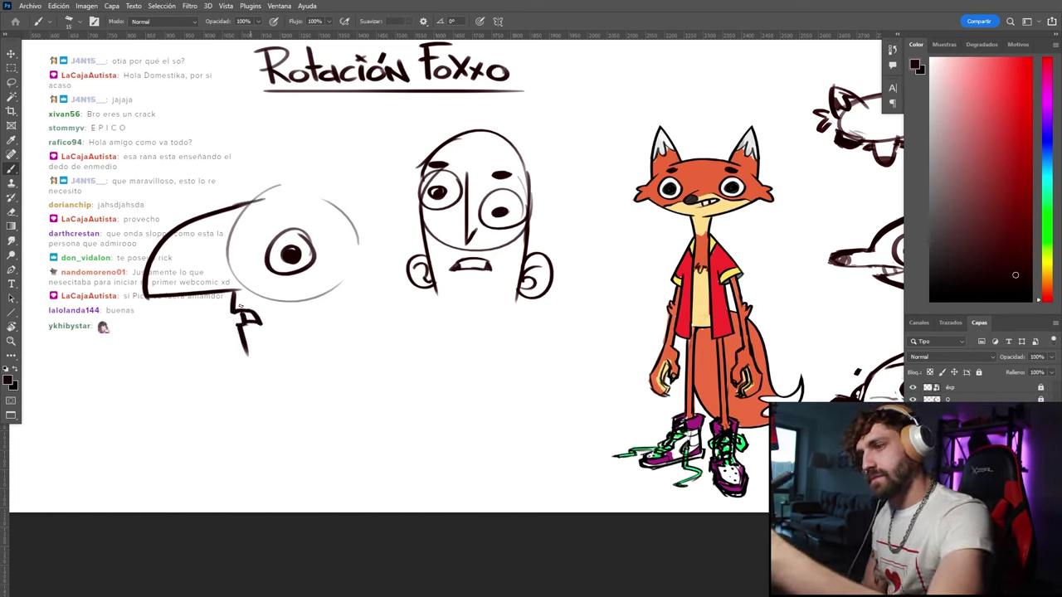
# Complete the profile head with its skull outline, ear, neck and eyebrows, erasing the construction circle
pyautogui.moveTo(325, 301)
pyautogui.mouseDown()
pyautogui.moveTo(342, 348)
pyautogui.moveTo(350, 330)
pyautogui.moveTo(337, 362)
pyautogui.moveTo(292, 184)
pyautogui.moveTo(198, 223)
pyautogui.mouseUp()
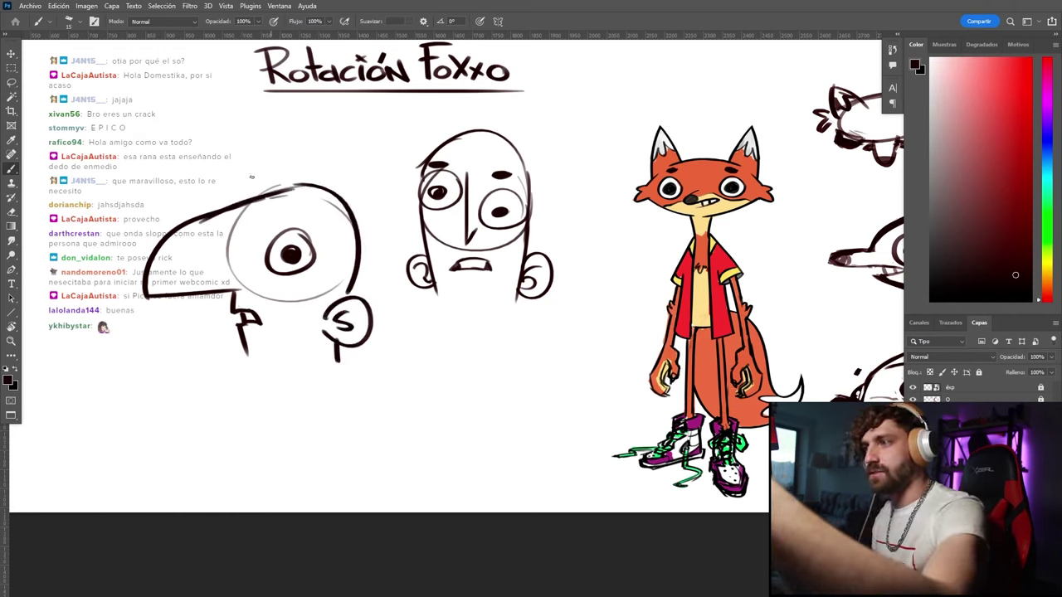
pyautogui.press('e')
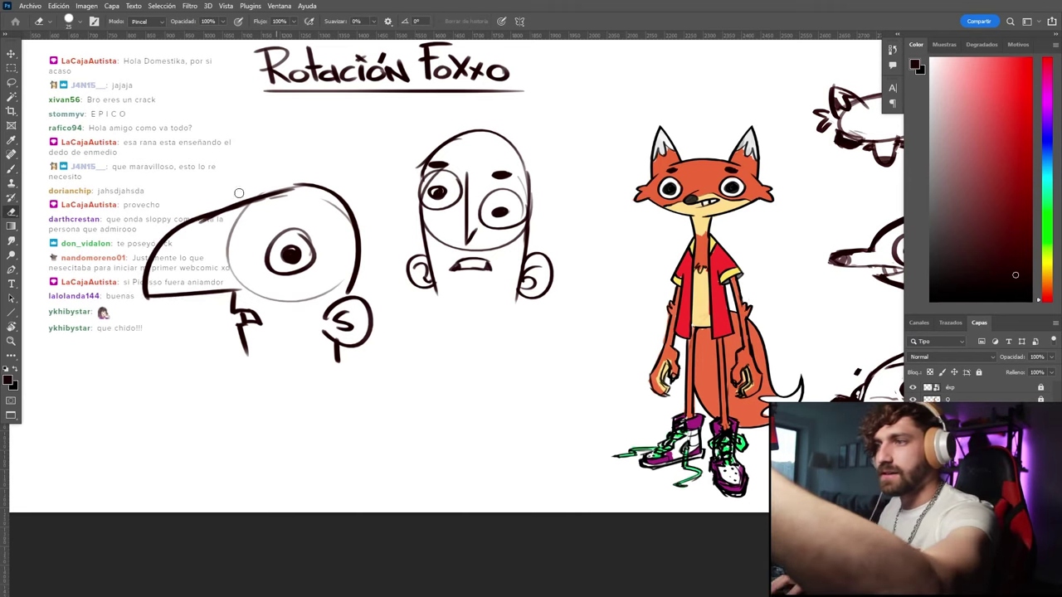
pyautogui.moveTo(296, 197)
pyautogui.mouseDown()
pyautogui.moveTo(215, 242)
pyautogui.moveTo(238, 229)
pyautogui.moveTo(236, 273)
pyautogui.moveTo(307, 284)
pyautogui.moveTo(346, 258)
pyautogui.mouseUp()
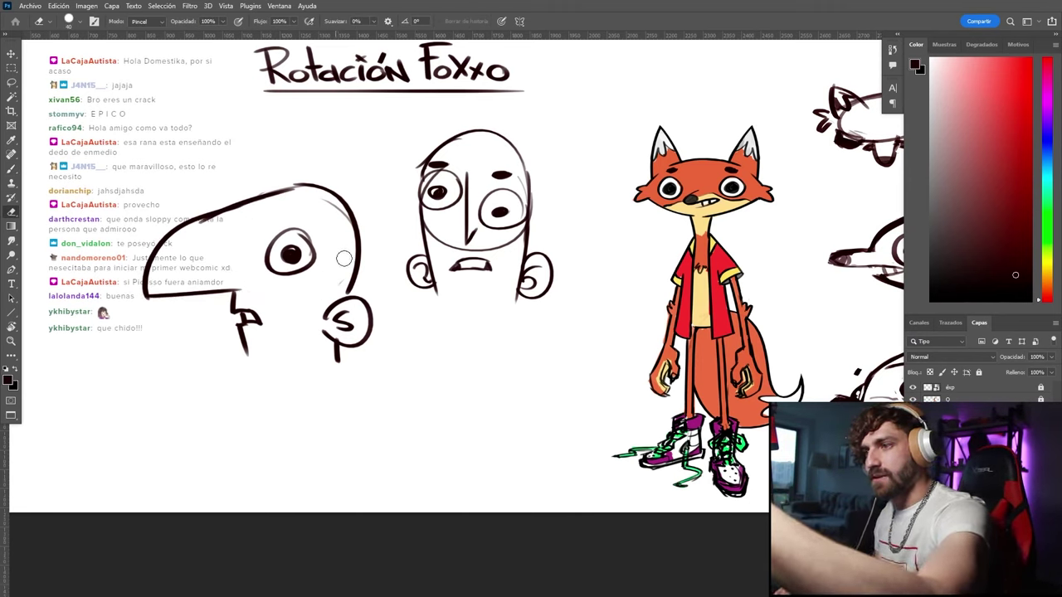
pyautogui.press('b')
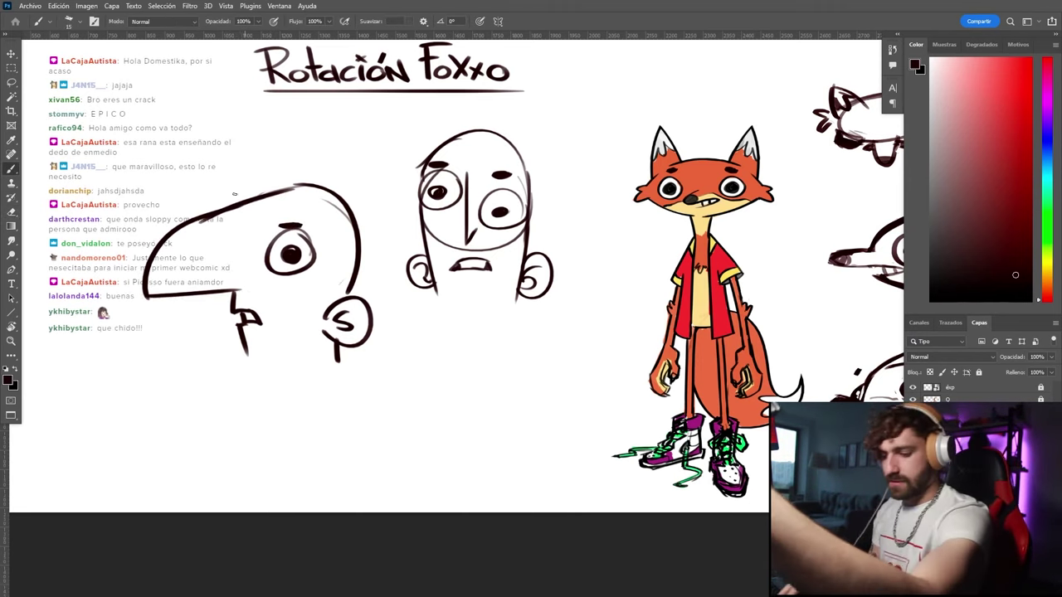
pyautogui.moveTo(259, 193)
pyautogui.mouseDown()
pyautogui.moveTo(225, 204)
pyautogui.moveTo(247, 193)
pyautogui.mouseUp()
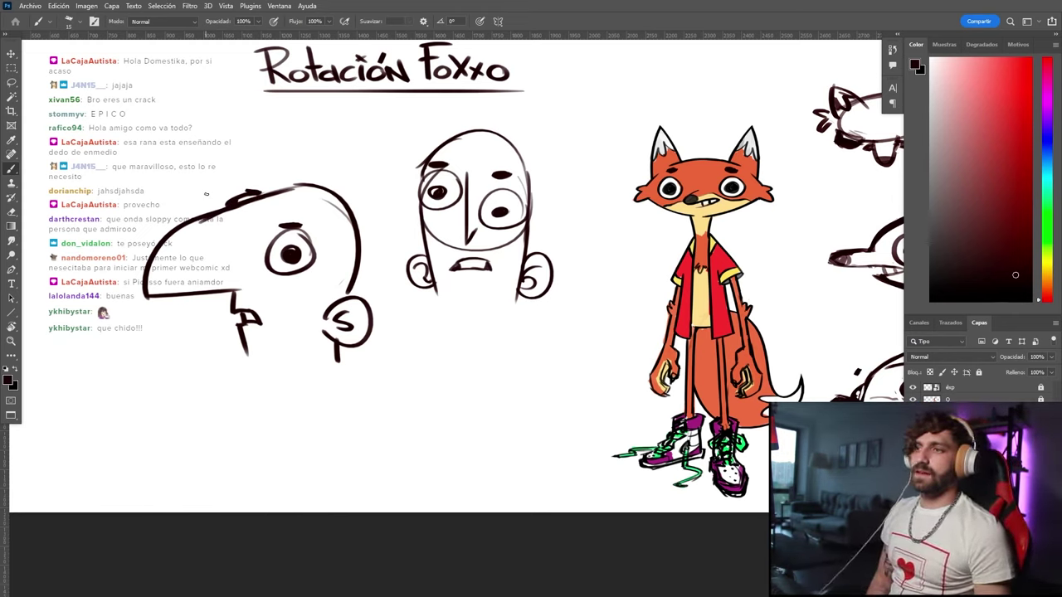
# Handwrite the label "F" above the front-view head
pyautogui.moveTo(488, 100); pyautogui.dragTo(466, 124)
pyautogui.moveTo(466, 113); pyautogui.dragTo(480, 113)
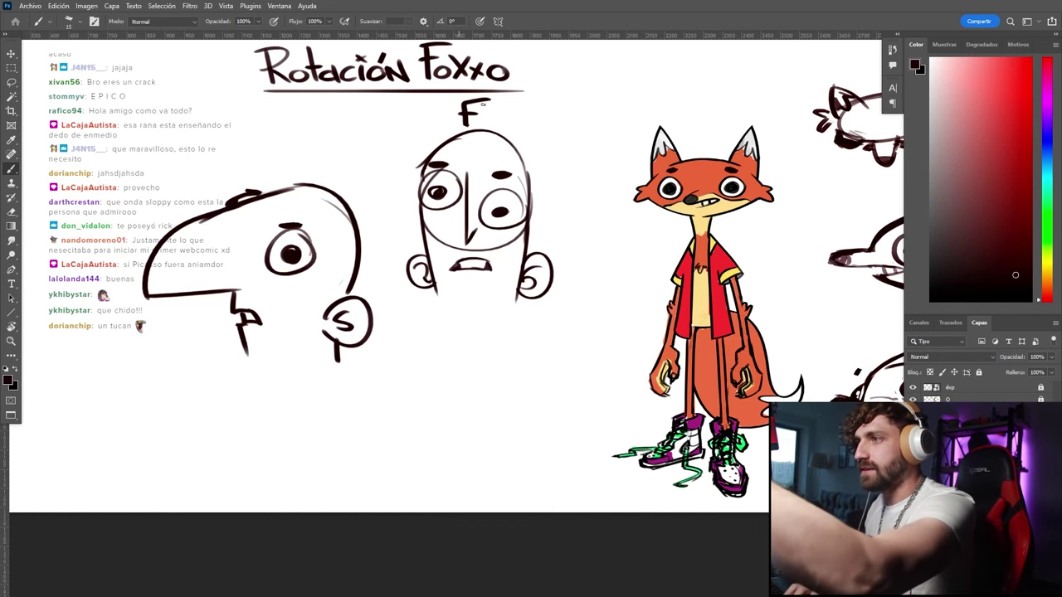
pyautogui.moveTo(312, 281); pyautogui.dragTo(245, 308)
# Erase the profile's far eyebrow and one eye of the front-view head, and draw a protruding hand in that eye's place
pyautogui.press('e')
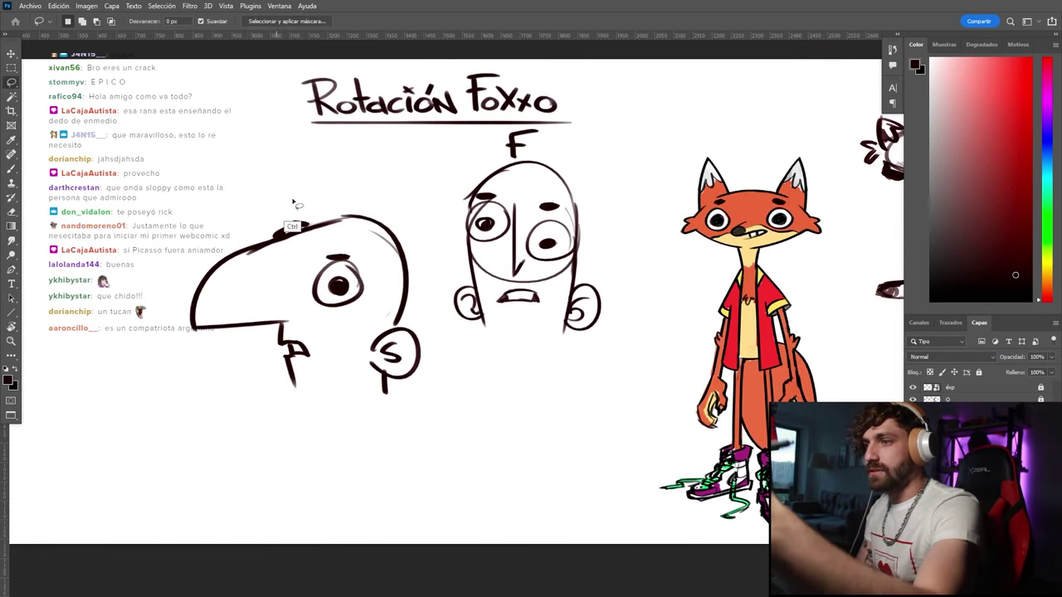
pyautogui.moveTo(508, 207)
pyautogui.mouseDown()
pyautogui.moveTo(488, 206)
pyautogui.moveTo(470, 224)
pyautogui.mouseUp()
pyautogui.press('b')
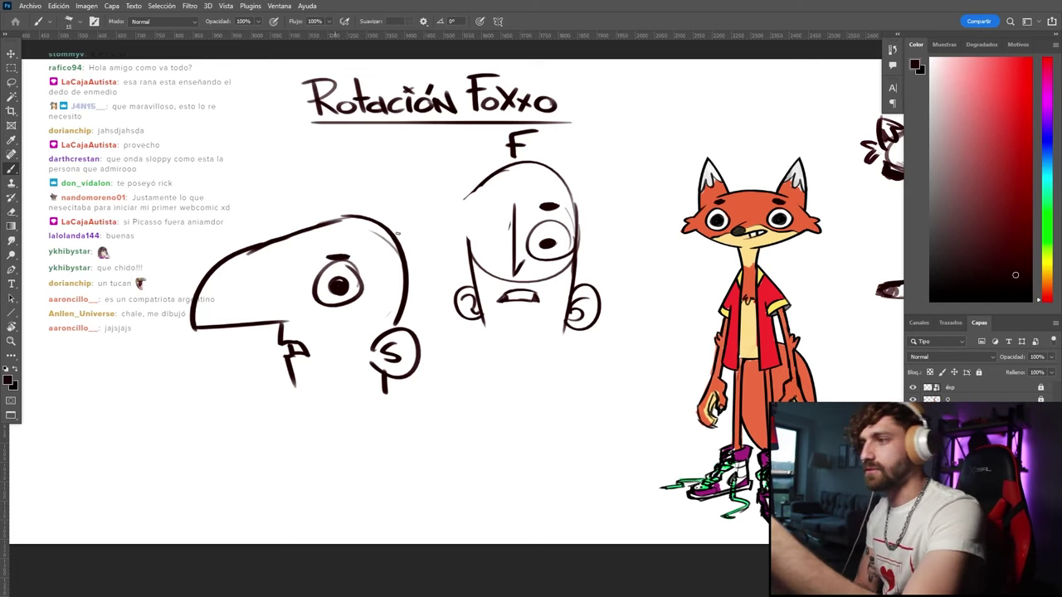
pyautogui.moveTo(496, 232)
pyautogui.mouseDown()
pyautogui.moveTo(459, 225)
pyautogui.moveTo(453, 249)
pyautogui.moveTo(473, 257)
pyautogui.moveTo(499, 248)
pyautogui.moveTo(472, 239)
pyautogui.mouseUp()
pyautogui.press('e')
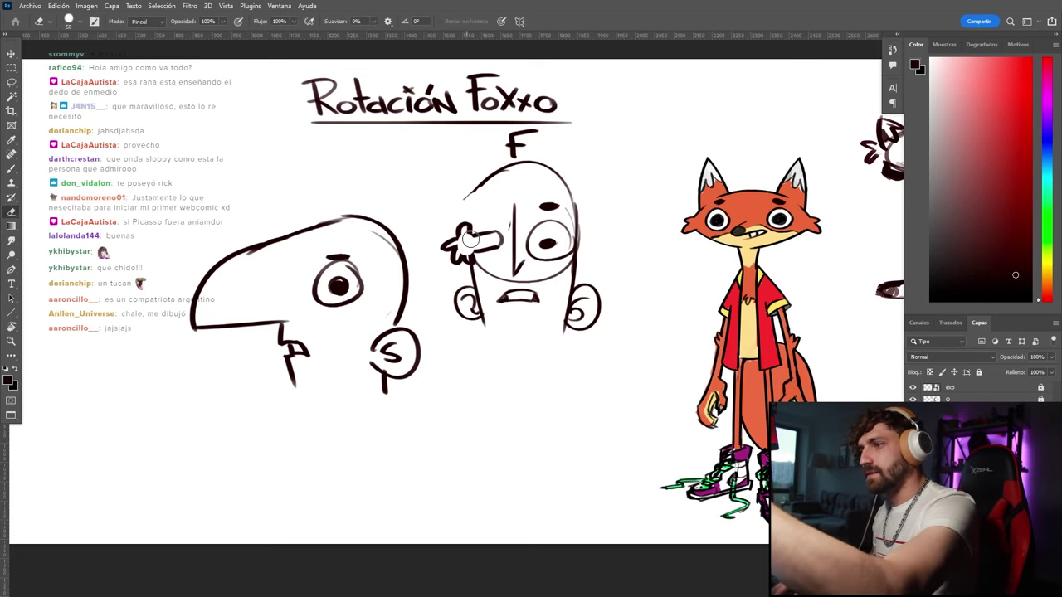
pyautogui.press('b')
# Redraw the profile head's top contour and handwrite the label "P" above it
pyautogui.moveTo(289, 228); pyautogui.dragTo(334, 219)
pyautogui.moveTo(247, 247); pyautogui.dragTo(315, 226)
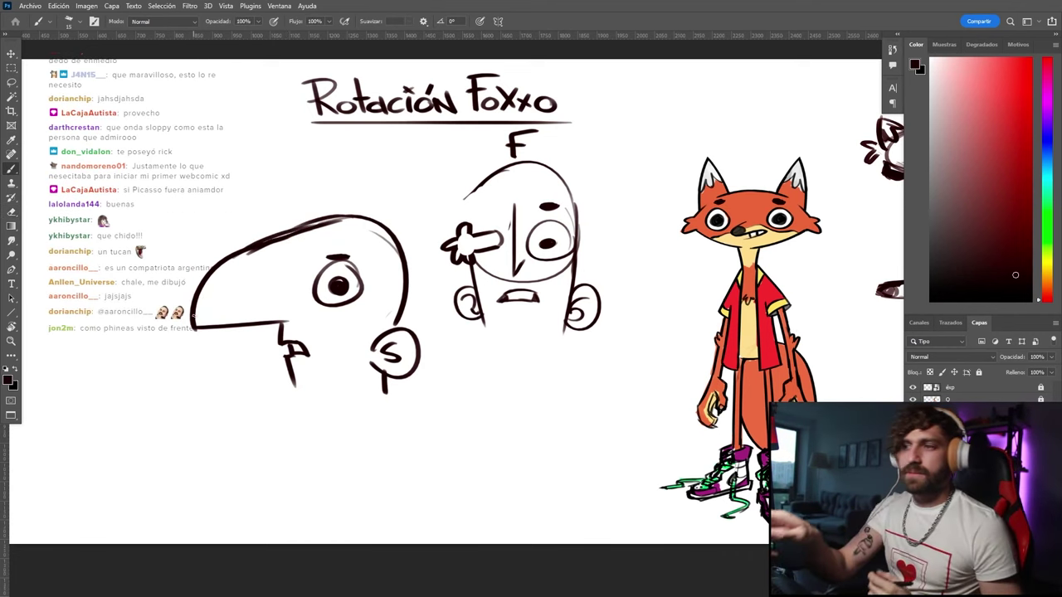
pyautogui.moveTo(196, 273); pyautogui.dragTo(318, 268)
pyautogui.moveTo(413, 180); pyautogui.dragTo(413, 204)
pyautogui.moveTo(402, 177); pyautogui.dragTo(415, 192)
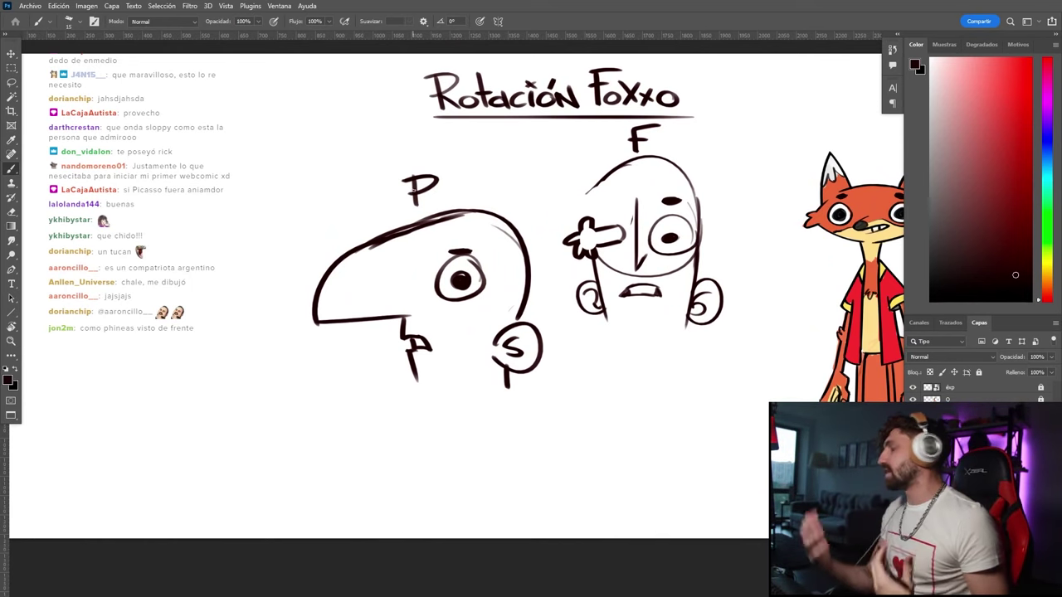
# Sketch a third head beside the profile with a construction circle, a vertical axis, an eye, a brow and a pointed nose
pyautogui.moveTo(233, 272)
pyautogui.mouseDown()
pyautogui.moveTo(284, 265)
pyautogui.moveTo(214, 223)
pyautogui.mouseUp()
pyautogui.moveTo(237, 345)
pyautogui.mouseDown()
pyautogui.moveTo(234, 222)
pyautogui.moveTo(264, 252)
pyautogui.moveTo(267, 275)
pyautogui.mouseUp()
pyautogui.moveTo(247, 199)
pyautogui.mouseDown()
pyautogui.moveTo(189, 295)
pyautogui.moveTo(238, 286)
pyautogui.mouseUp()
pyautogui.moveTo(221, 216); pyautogui.dragTo(197, 240)
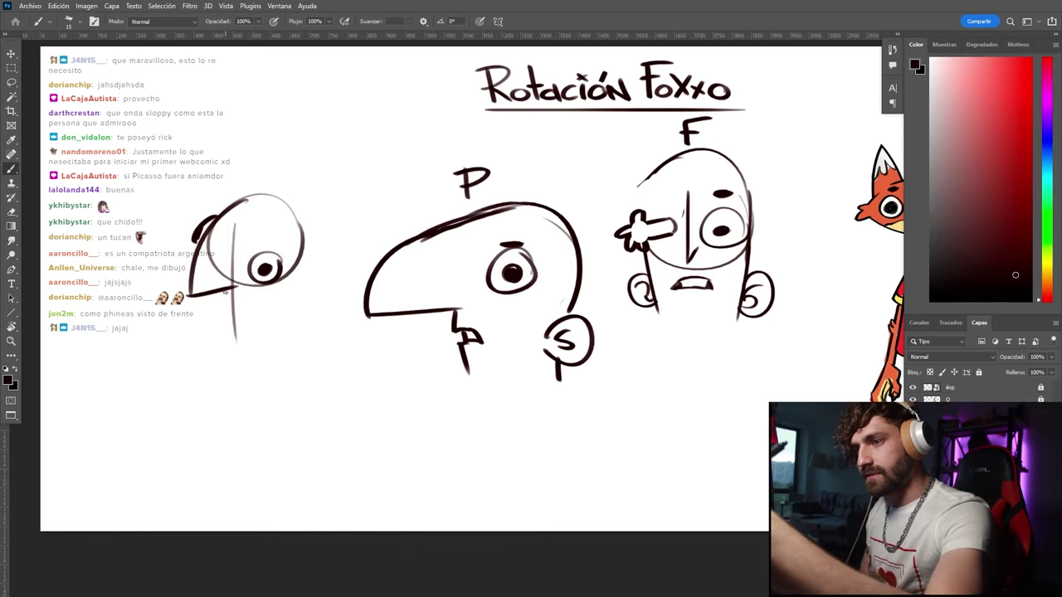
# Draw the lips, chin and round ear of the third head
pyautogui.moveTo(224, 290)
pyautogui.mouseDown()
pyautogui.moveTo(220, 312)
pyautogui.moveTo(259, 315)
pyautogui.moveTo(226, 326)
pyautogui.moveTo(256, 321)
pyautogui.mouseUp()
pyautogui.moveTo(231, 325); pyautogui.dragTo(239, 352)
pyautogui.moveTo(305, 304)
pyautogui.mouseDown()
pyautogui.moveTo(332, 313)
pyautogui.moveTo(307, 322)
pyautogui.mouseUp()
pyautogui.moveTo(323, 301); pyautogui.dragTo(304, 308)
# Replace the third head's far brow with a protruding hand and outline the back of the skull down to the ear
pyautogui.press('e')
pyautogui.moveTo(212, 219); pyautogui.dragTo(186, 246)
pyautogui.press('b')
pyautogui.moveTo(195, 229)
pyautogui.mouseDown()
pyautogui.moveTo(186, 223)
pyautogui.moveTo(163, 238)
pyautogui.moveTo(175, 254)
pyautogui.moveTo(187, 245)
pyautogui.mouseUp()
pyautogui.moveTo(287, 190)
pyautogui.mouseDown()
pyautogui.moveTo(231, 209)
pyautogui.moveTo(330, 294)
pyautogui.mouseUp()
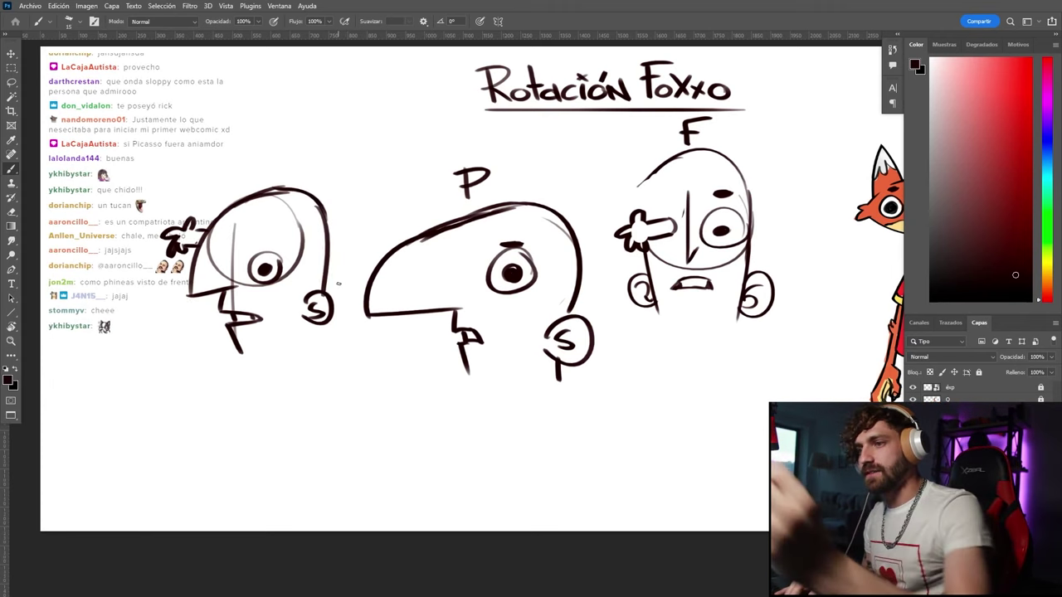
# Add the neck line and clean up the nose of the third head, then handwrite the label "3/4" above it
pyautogui.moveTo(309, 330); pyautogui.dragTo(315, 357)
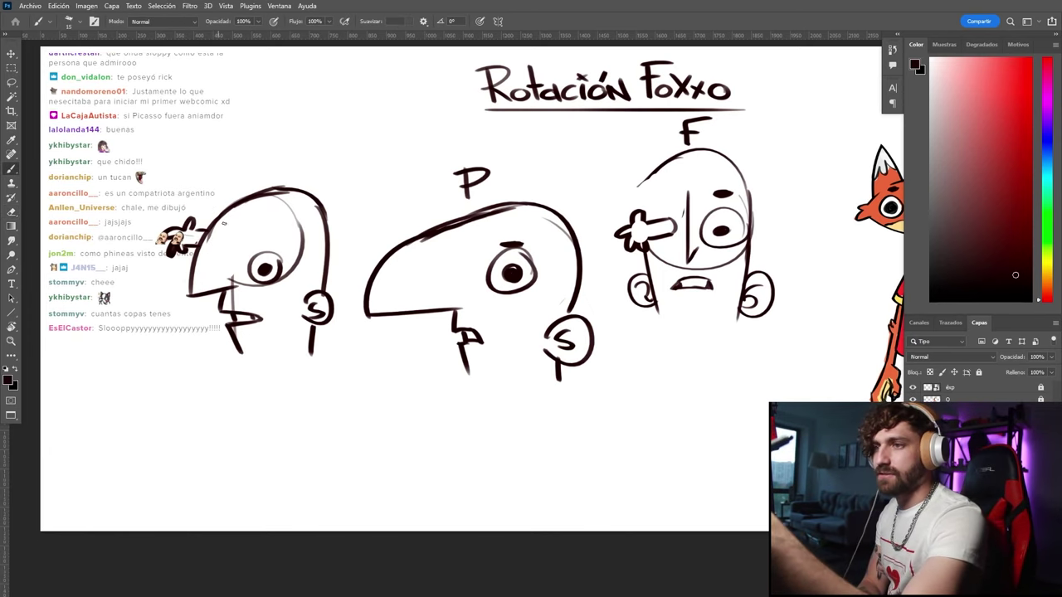
pyautogui.moveTo(240, 288); pyautogui.dragTo(189, 295)
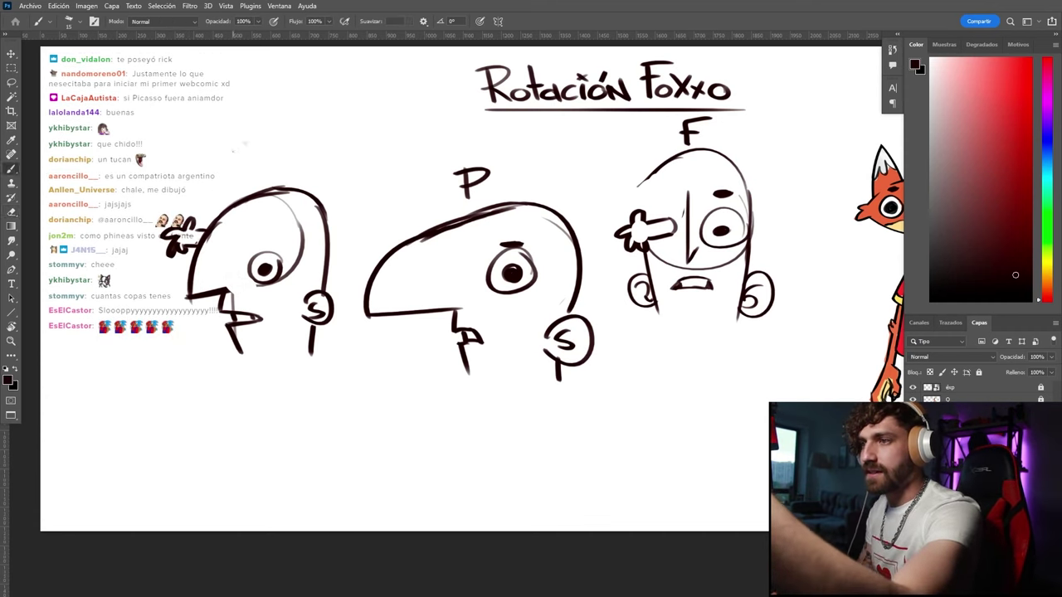
pyautogui.moveTo(234, 146); pyautogui.dragTo(237, 173)
pyautogui.moveTo(283, 136); pyautogui.dragTo(268, 176)
pyautogui.moveTo(295, 143)
pyautogui.mouseDown()
pyautogui.moveTo(306, 166)
pyautogui.moveTo(295, 180)
pyautogui.mouseUp()
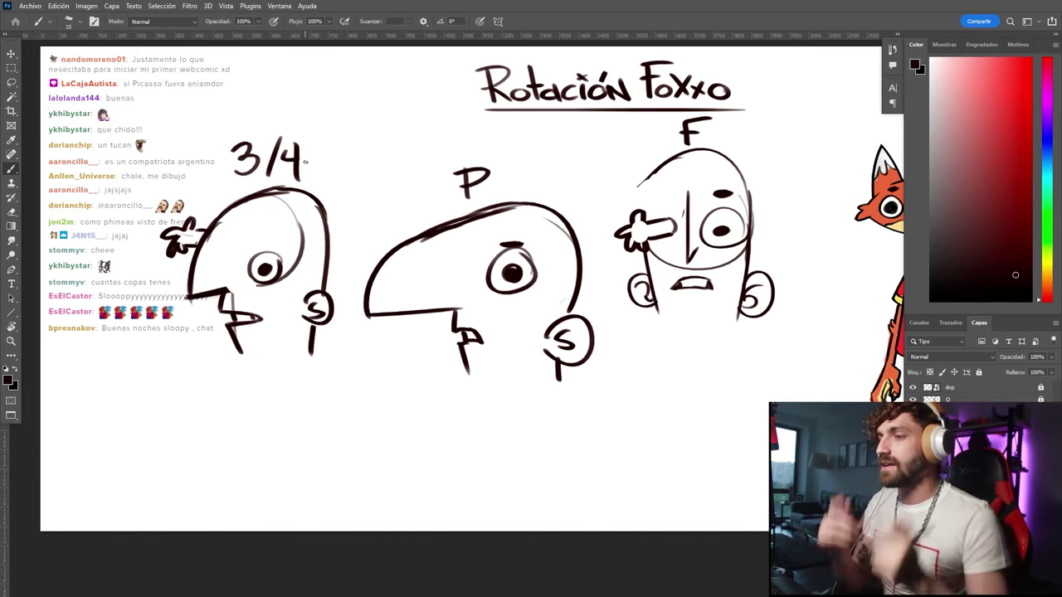
# Draw an arrow pointing at the three-quarter head, then delete the layer holding the three head sketches
pyautogui.moveTo(169, 91)
pyautogui.mouseDown()
pyautogui.moveTo(204, 183)
pyautogui.moveTo(208, 163)
pyautogui.mouseUp()
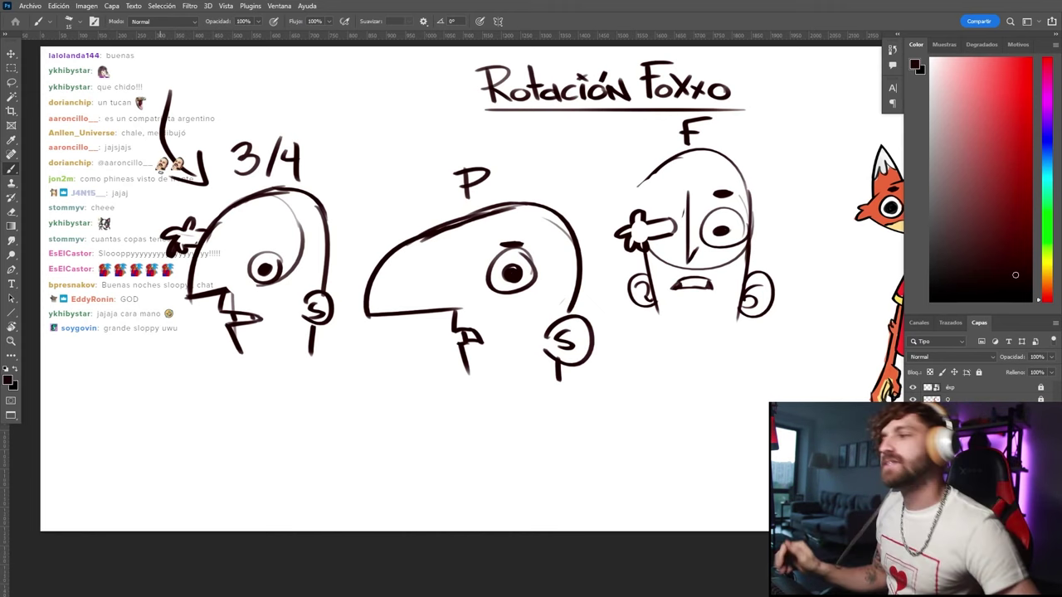
pyautogui.moveTo(282, 351); pyautogui.dragTo(239, 369)
pyautogui.press('Delete')
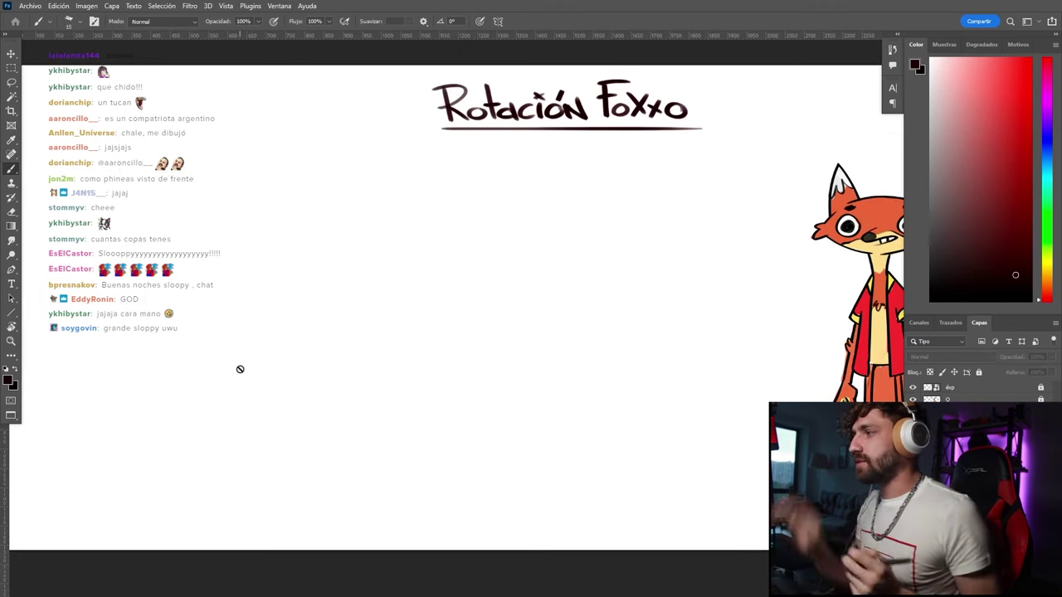
# Show the coloured horizontal guide lines across the fox and select a layer to draw on
pyautogui.click(912, 452)
pyautogui.moveTo(432, 303); pyautogui.dragTo(334, 294)
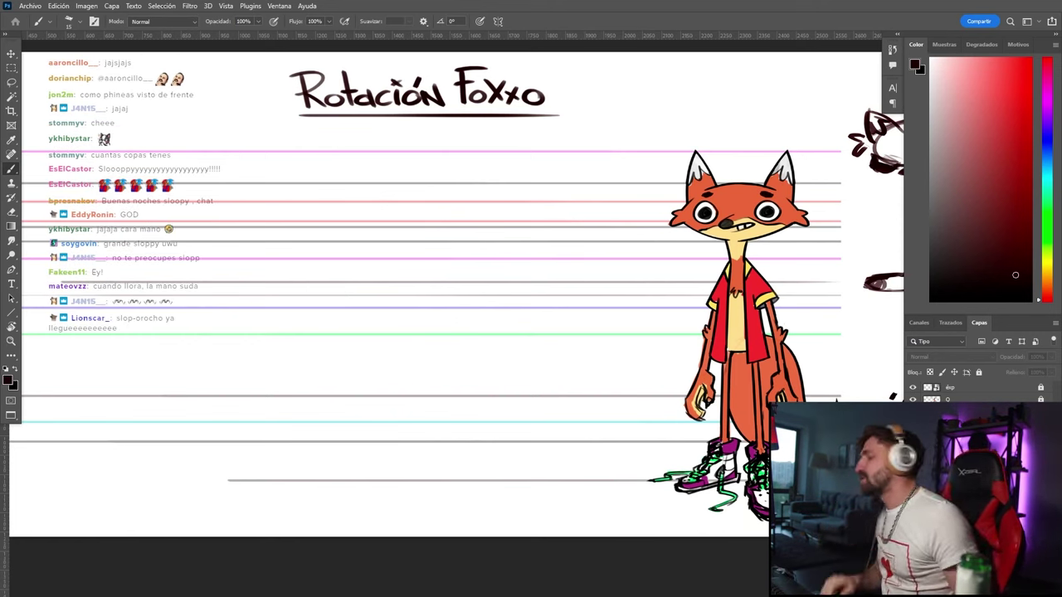
pyautogui.click(962, 498)
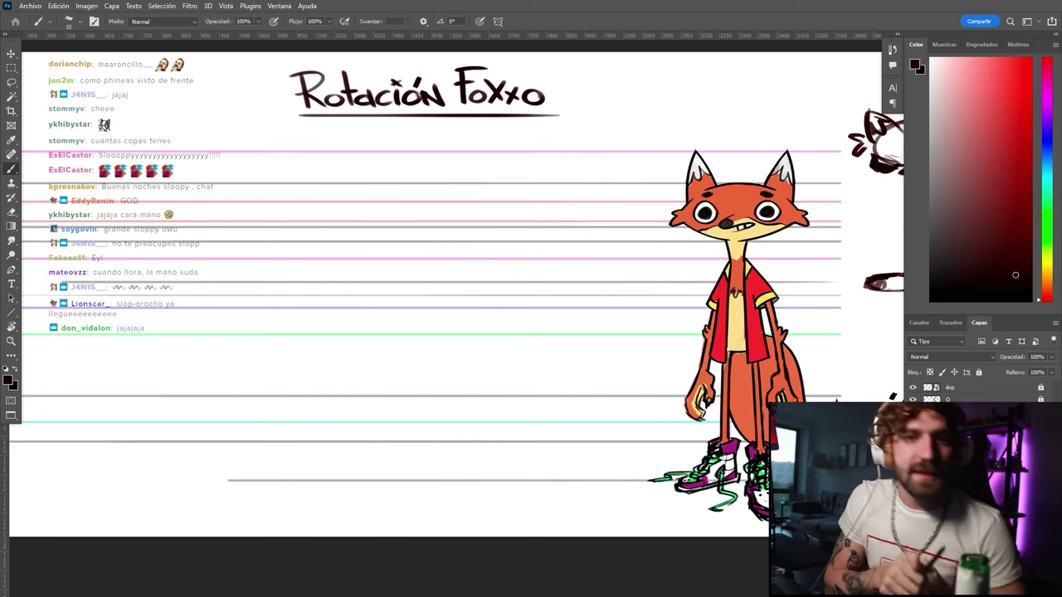
# Try to draw a vertical line across the guides and a horizontal line at the height of the fox's ear tips
pyautogui.moveTo(441, 130); pyautogui.dragTo(442, 494)
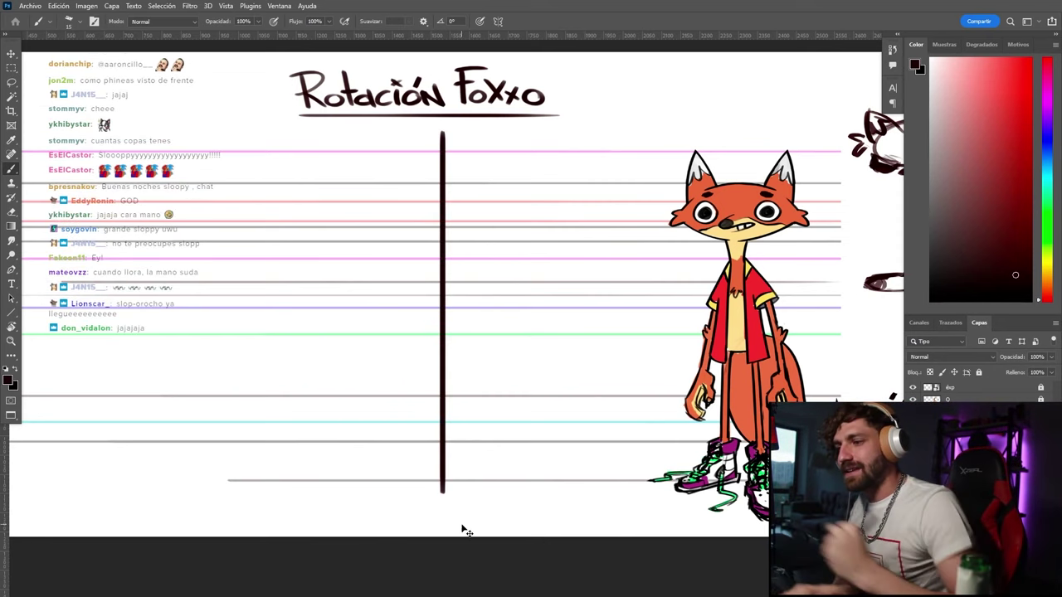
pyautogui.hotkey('ctrl', 'z')
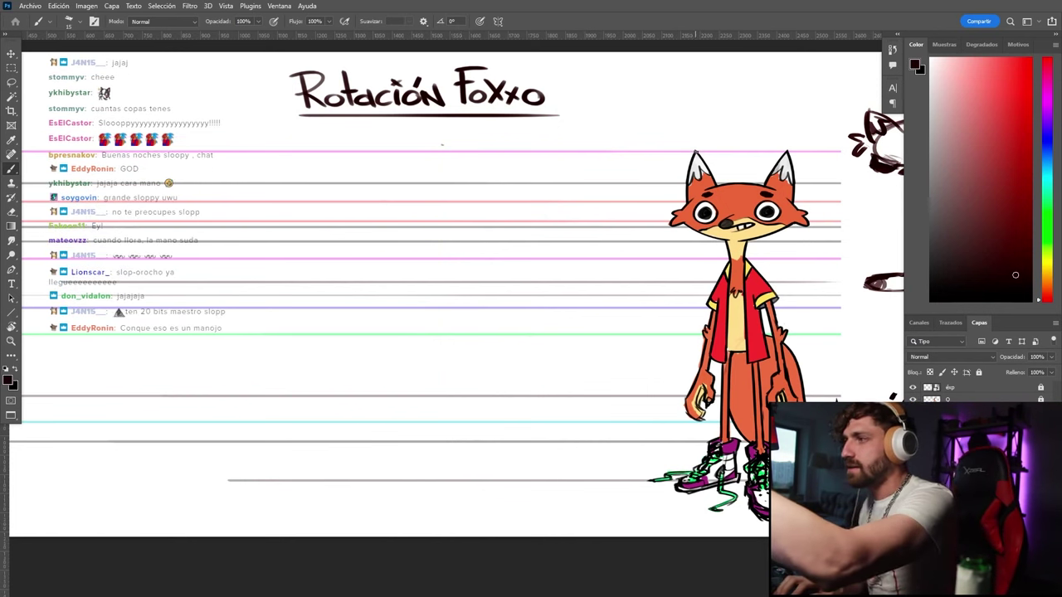
pyautogui.moveTo(431, 151); pyautogui.dragTo(801, 151)
pyautogui.hotkey('ctrl', 'z')
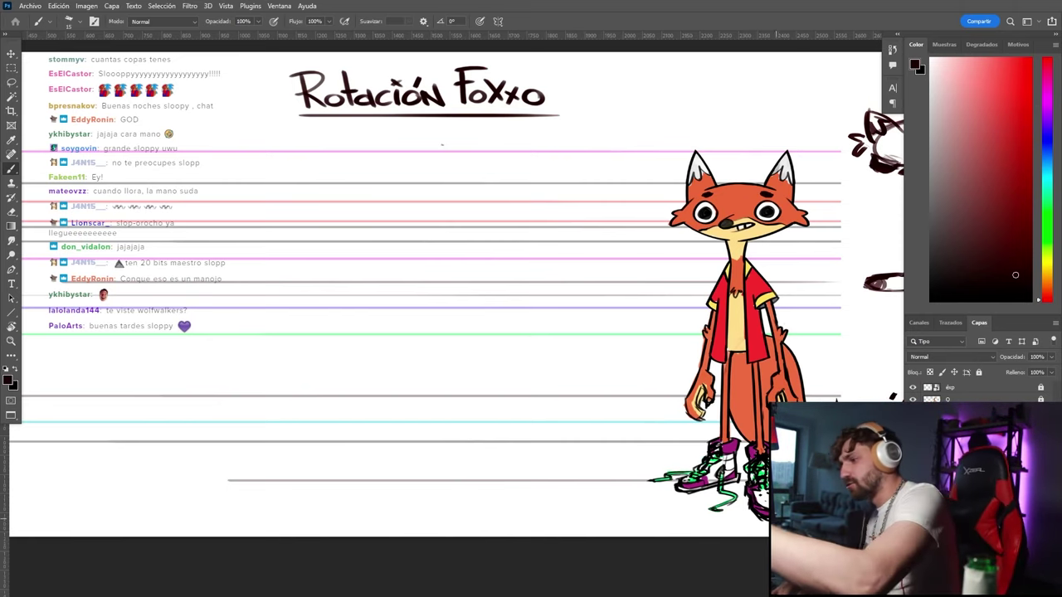
# Draw a long horizontal ground line beneath the fox's shoes, across the blank area
pyautogui.moveTo(768, 522); pyautogui.dragTo(68, 522)
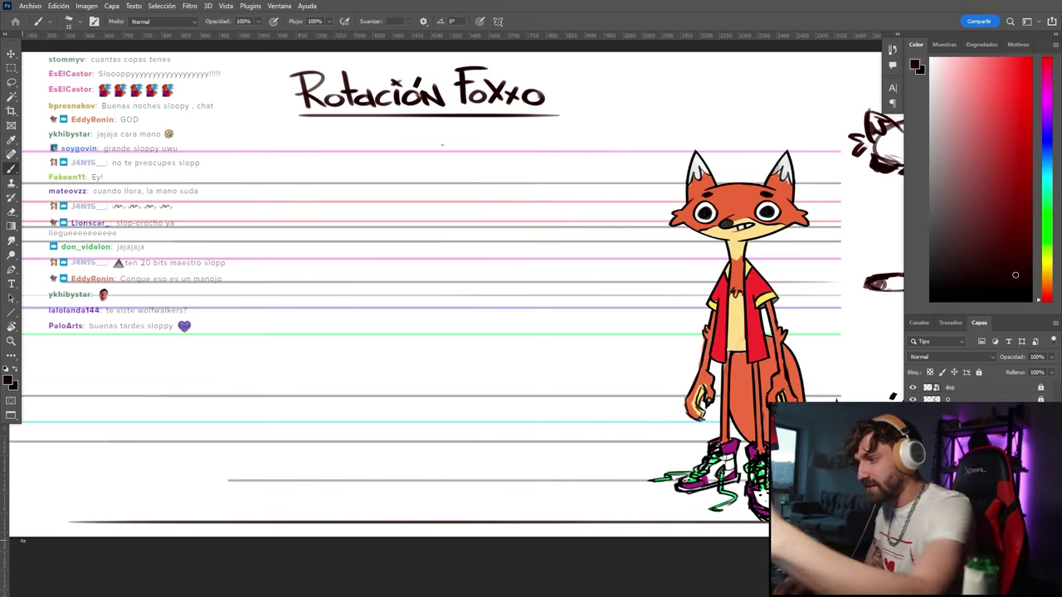
pyautogui.moveTo(753, 490); pyautogui.dragTo(666, 523)
pyautogui.hotkey('ctrl', 'z')
pyautogui.hotkey('ctrl', 'z')
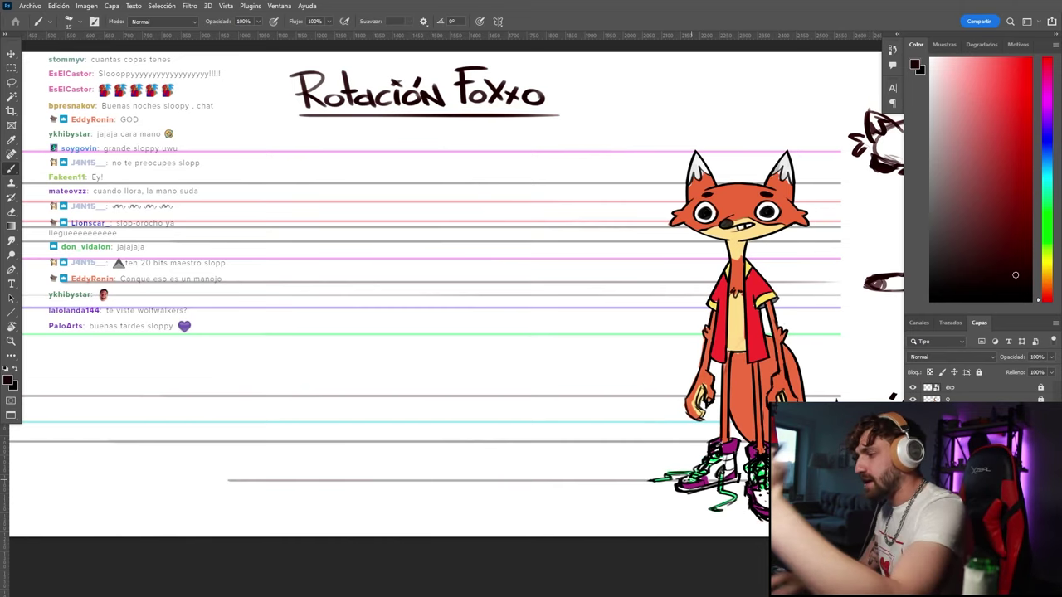
pyautogui.hotkey('ctrl', 'shift', 'z')
# Try to circle the fox's feet with a flat ellipse resting on the ground line
pyautogui.moveTo(743, 494); pyautogui.dragTo(685, 520)
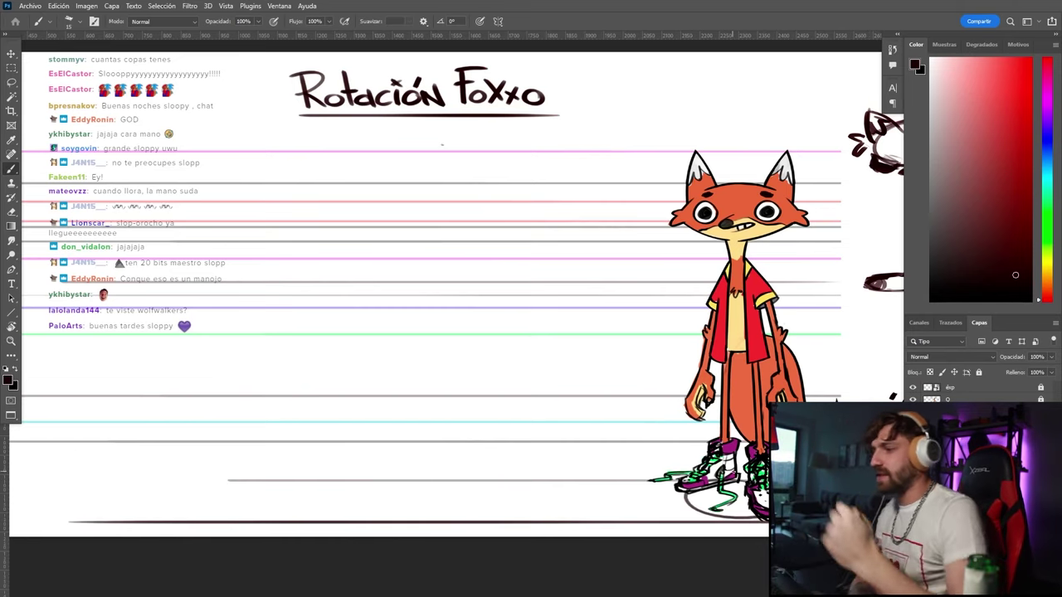
pyautogui.hotkey('ctrl', 'z')
pyautogui.moveTo(742, 494); pyautogui.dragTo(676, 520)
pyautogui.hotkey('ctrl', 'z')
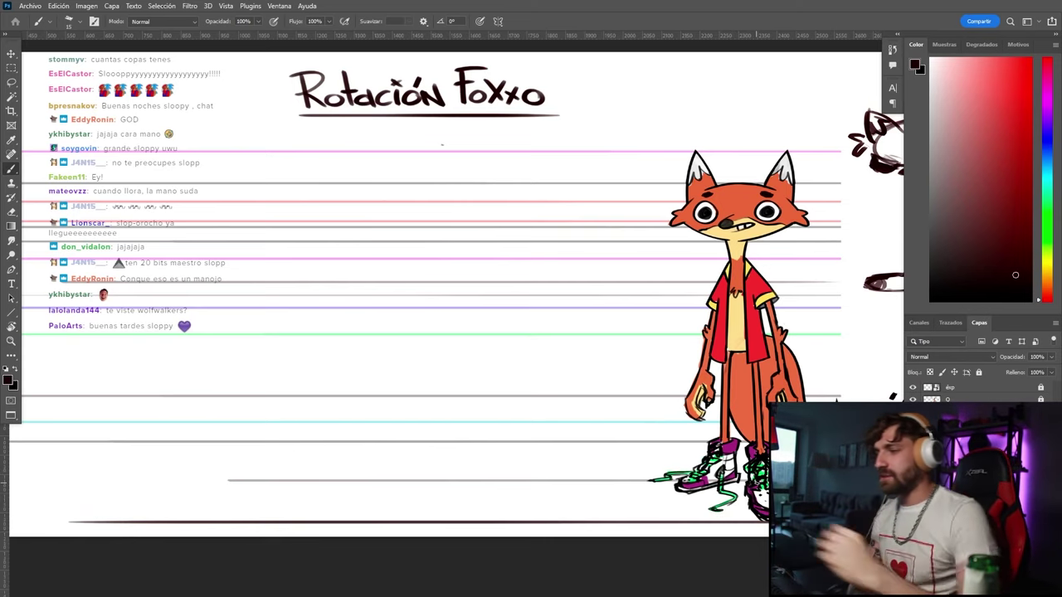
# Draw a flat ellipse on the ground beneath the fox's shoes, with a short slanted perspective stroke beside the rear shoe
pyautogui.moveTo(737, 478); pyautogui.dragTo(763, 478)
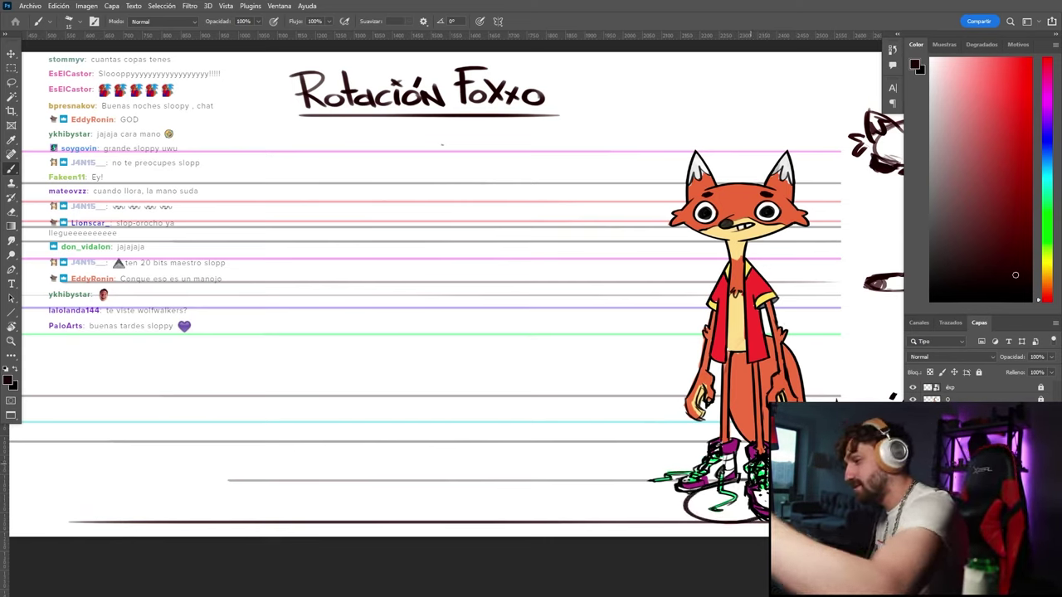
pyautogui.hotkey('ctrl', 'shift', 'z')
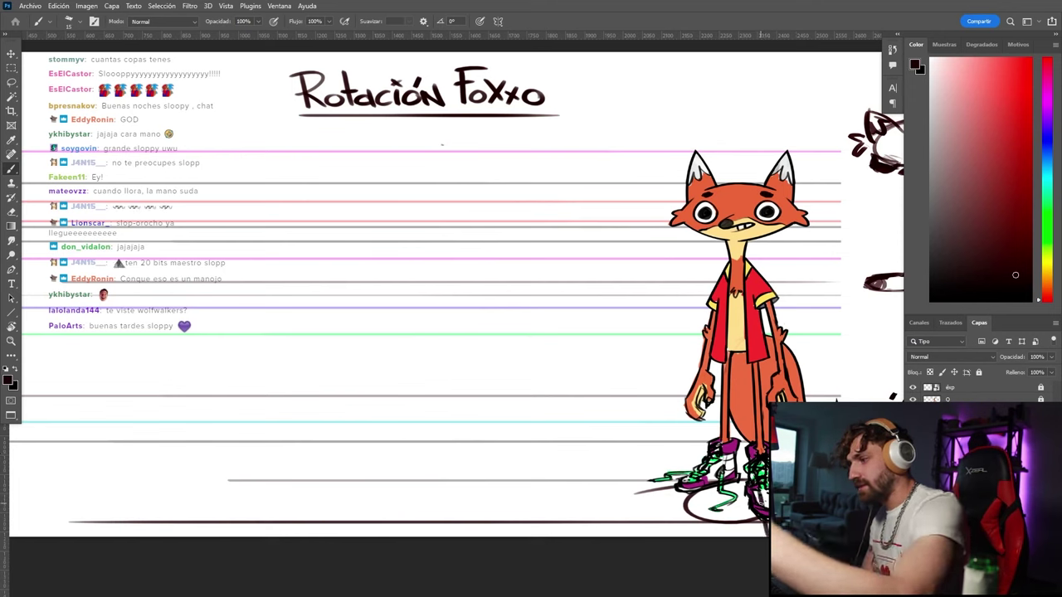
pyautogui.hotkey('ctrl', 'z')
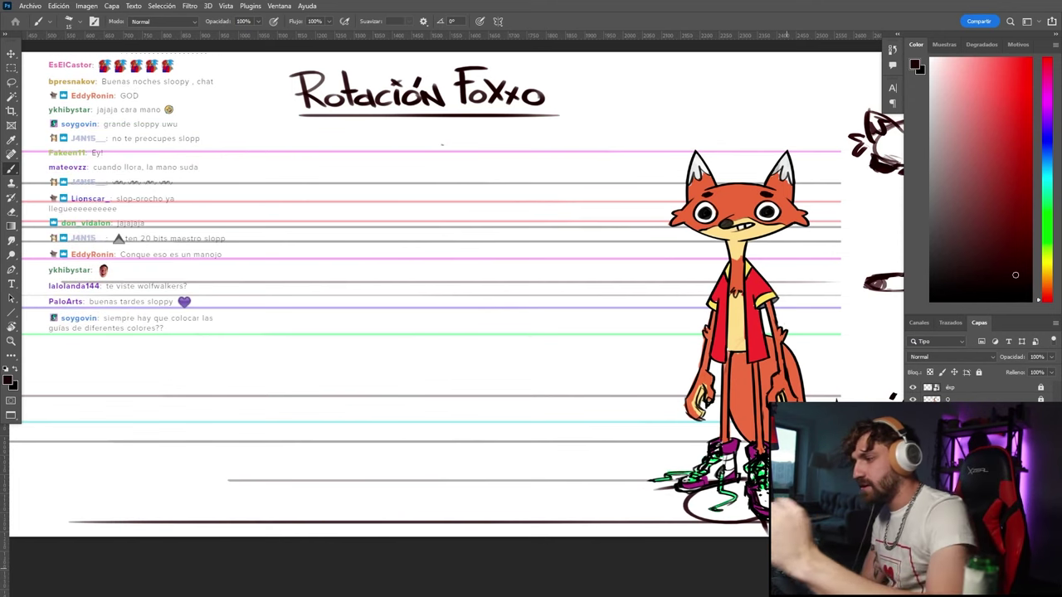
# Try to draw a larger concentric ellipse around the ground ellipse at the fox's feet
pyautogui.moveTo(651, 492); pyautogui.dragTo(701, 536)
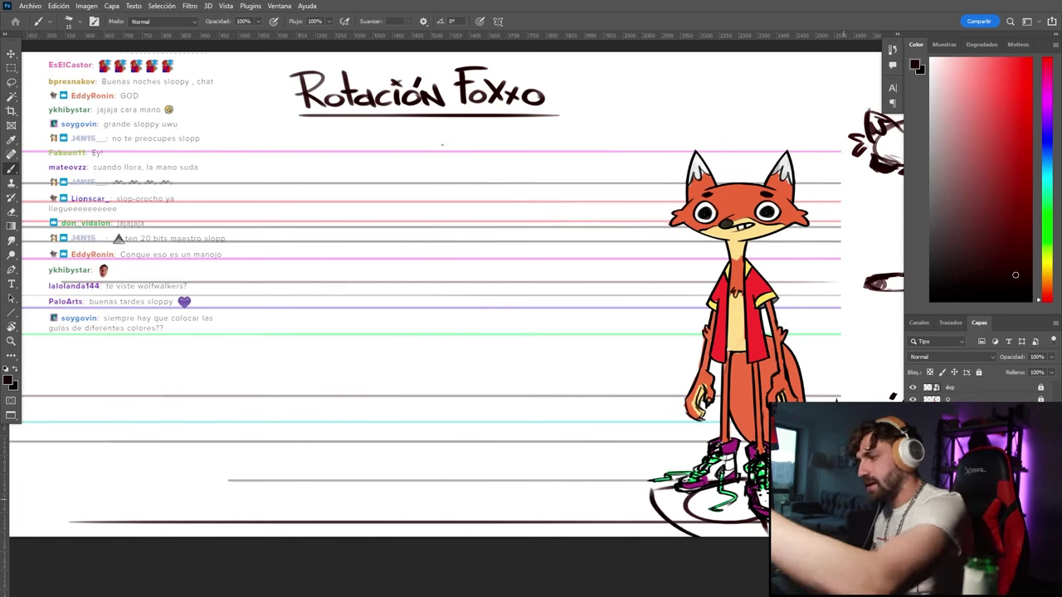
pyautogui.hotkey('ctrl', 'z')
pyautogui.moveTo(768, 531)
pyautogui.mouseDown()
pyautogui.moveTo(666, 511)
pyautogui.moveTo(637, 469)
pyautogui.mouseUp()
pyautogui.moveTo(743, 487); pyautogui.dragTo(657, 534)
pyautogui.hotkey('ctrl', 'z')
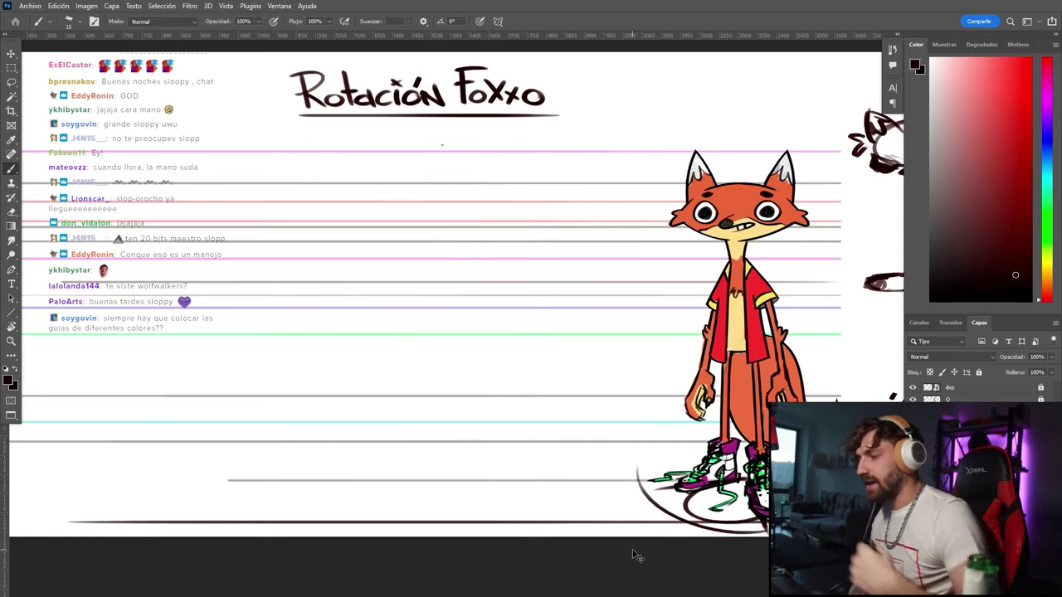
pyautogui.hotkey('ctrl', 'z')
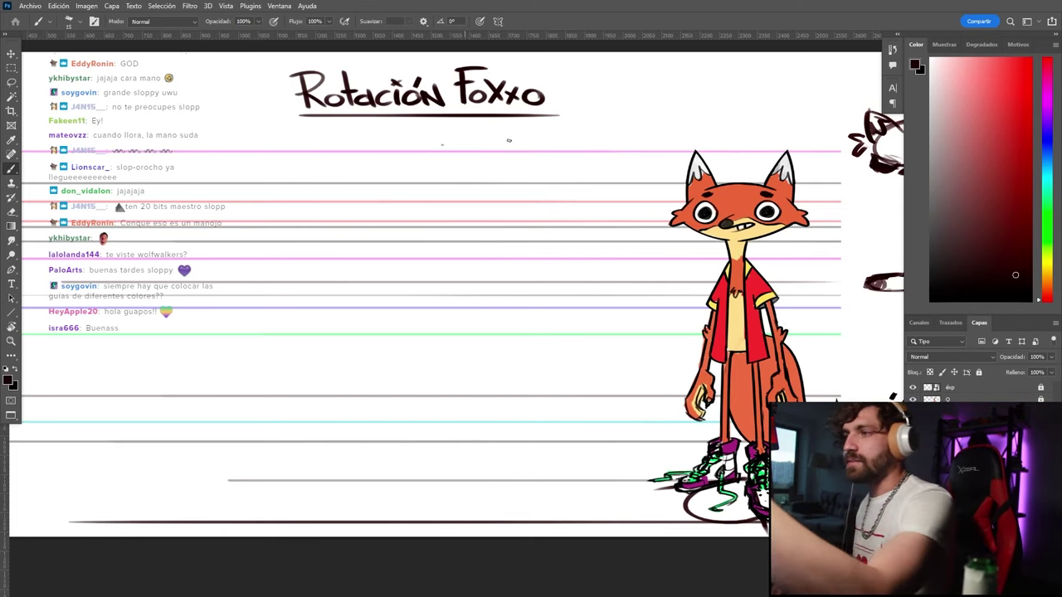
# Try to write view label letters, starting with an F, between the title and the topmost guide
pyautogui.moveTo(557, 129); pyautogui.dragTo(531, 147)
pyautogui.moveTo(440, 128); pyautogui.dragTo(460, 128)
pyautogui.moveTo(448, 129); pyautogui.dragTo(448, 151)
pyautogui.hotkey('ctrl', 'z')
pyautogui.hotkey('ctrl', 'z')
pyautogui.hotkey('ctrl', 'z')
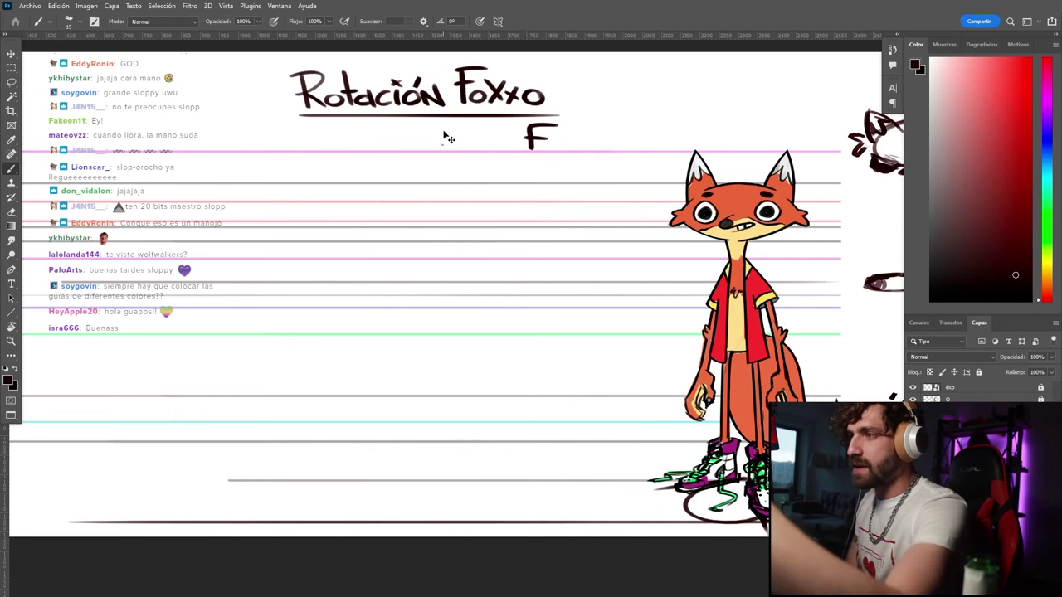
# Sketch a circle for the side-view head in the blank area, starting at the height of the fox's head top
pyautogui.moveTo(468, 212)
pyautogui.mouseDown()
pyautogui.moveTo(274, 184)
pyautogui.moveTo(260, 170)
pyautogui.mouseUp()
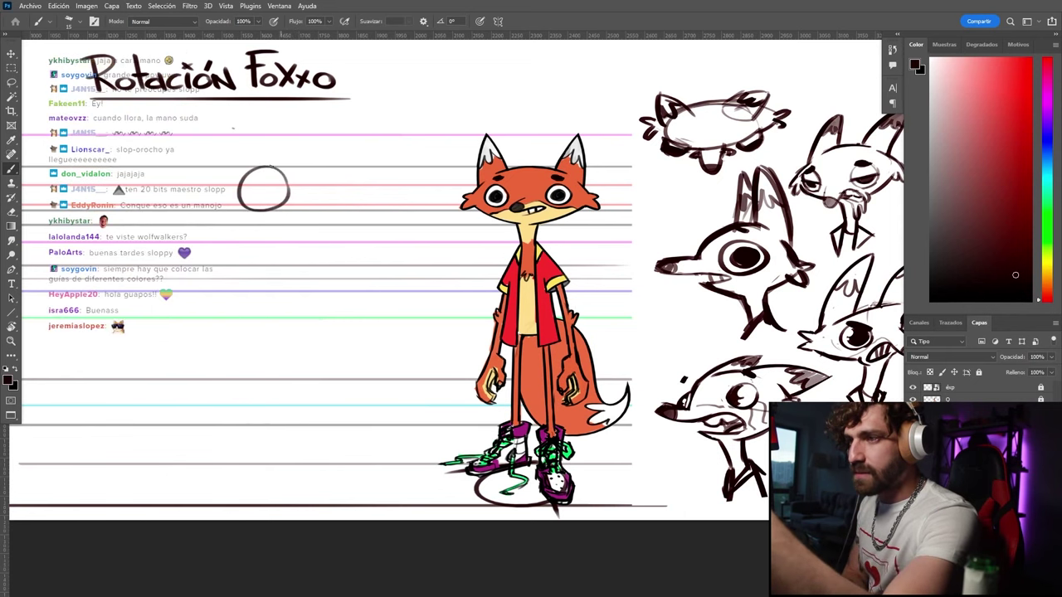
pyautogui.moveTo(278, 170)
pyautogui.mouseDown()
pyautogui.moveTo(253, 211)
pyautogui.moveTo(267, 168)
pyautogui.moveTo(244, 207)
pyautogui.moveTo(295, 184)
pyautogui.moveTo(277, 171)
pyautogui.moveTo(262, 179)
pyautogui.mouseUp()
pyautogui.press('e')
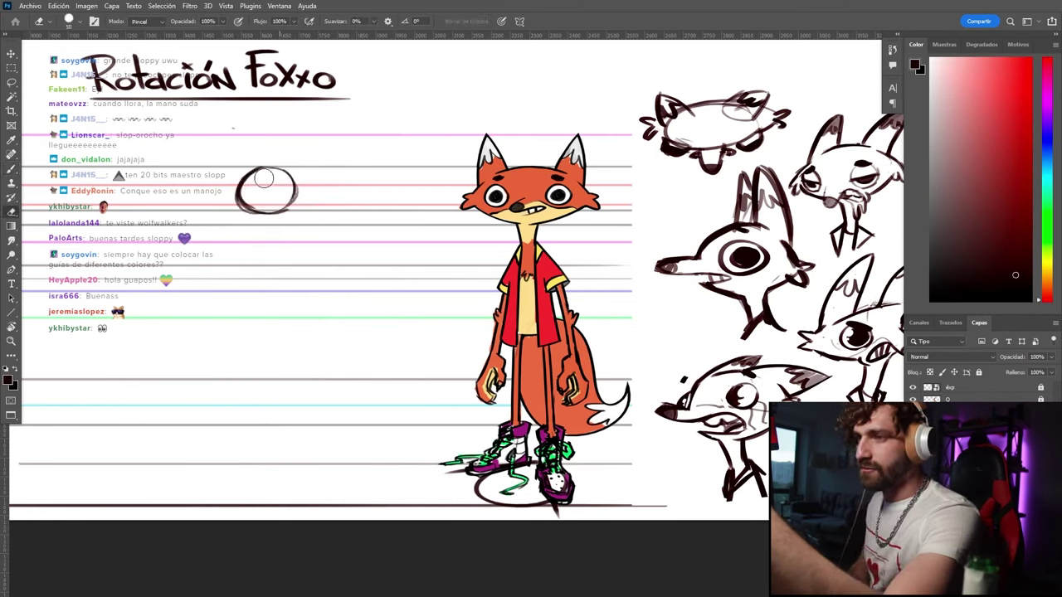
pyautogui.press('b')
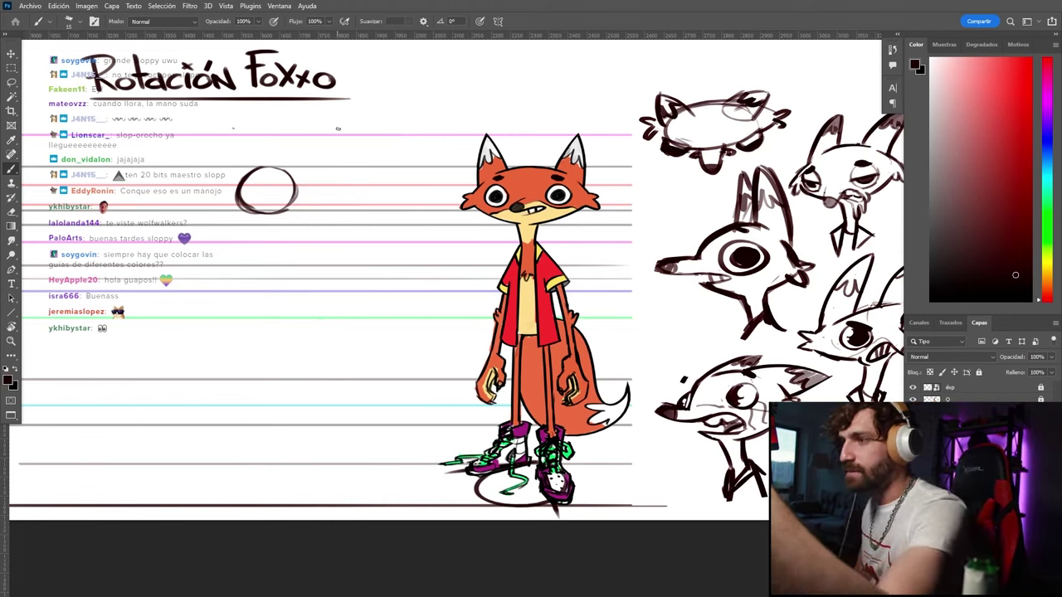
# Delete the head circle sketch and draw a new, rounder circle closer to the fox, between the same head guides
pyautogui.press('l')
pyautogui.moveTo(226, 170); pyautogui.dragTo(222, 181)
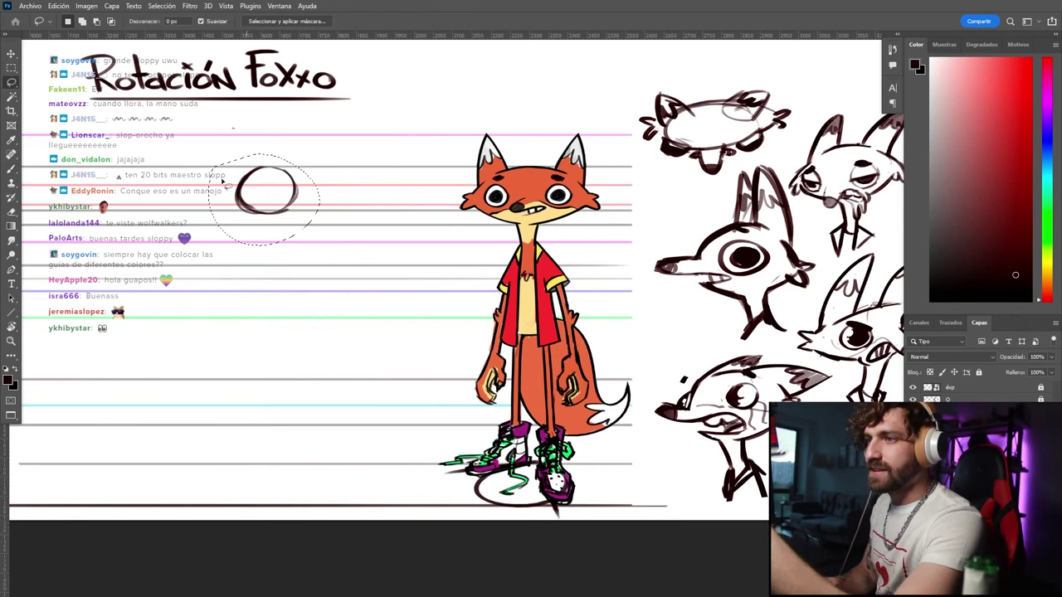
pyautogui.press('Delete')
pyautogui.hotkey('ctrl', 'd')
pyautogui.press('b')
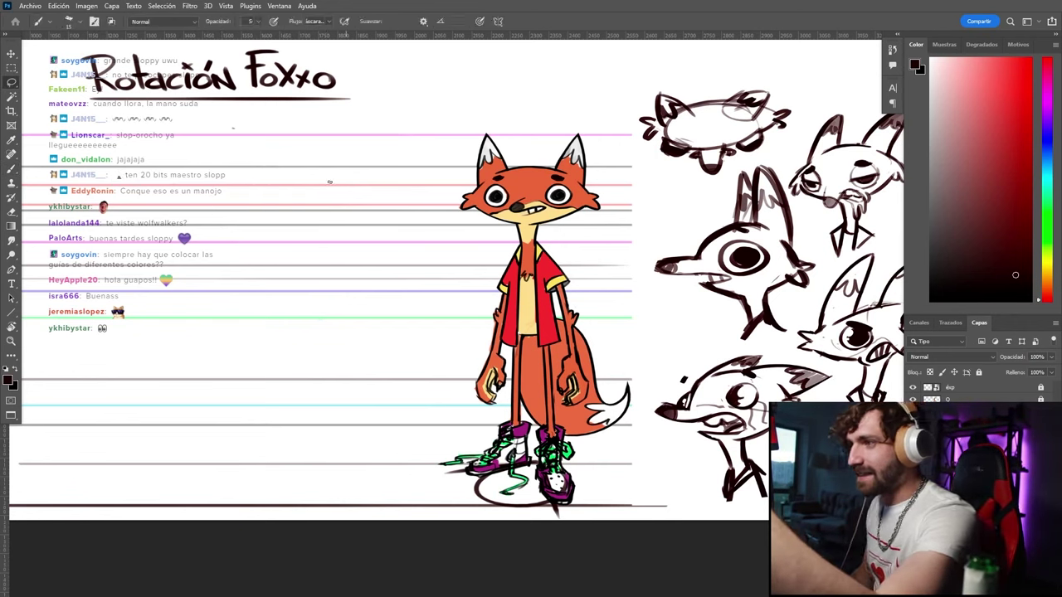
pyautogui.moveTo(356, 201)
pyautogui.mouseDown()
pyautogui.moveTo(353, 187)
pyautogui.moveTo(291, 200)
pyautogui.moveTo(346, 161)
pyautogui.mouseUp()
pyautogui.hotkey('ctrl', 'z')
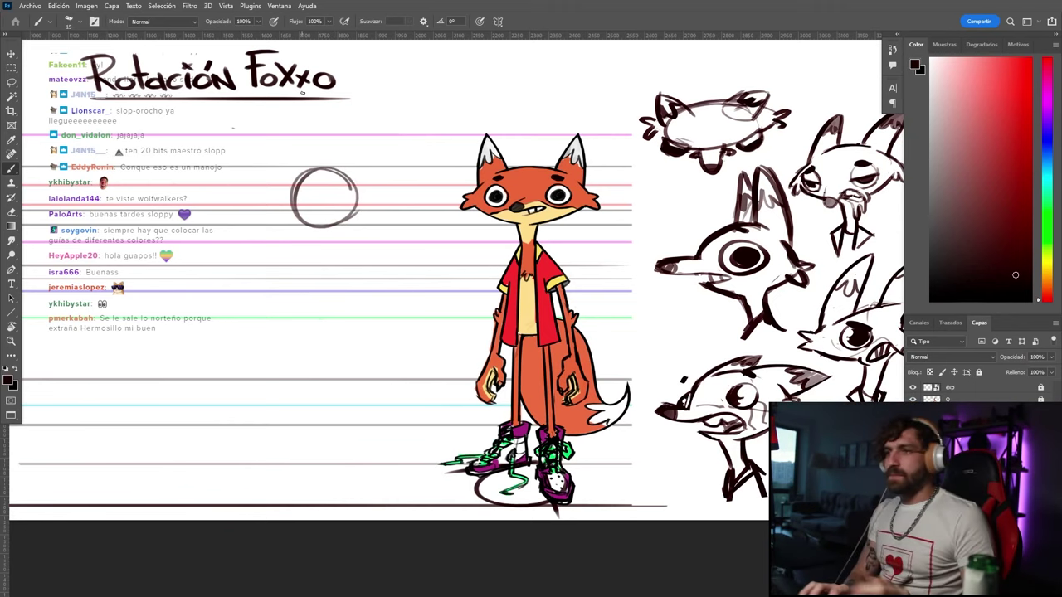
# Sketch a pointed, football-shaped head form with an inner circle in the blank area below the head circle
pyautogui.moveTo(328, 324)
pyautogui.mouseDown()
pyautogui.moveTo(260, 344)
pyautogui.moveTo(273, 319)
pyautogui.moveTo(246, 349)
pyautogui.moveTo(302, 356)
pyautogui.moveTo(272, 361)
pyautogui.moveTo(329, 324)
pyautogui.moveTo(257, 339)
pyautogui.mouseUp()
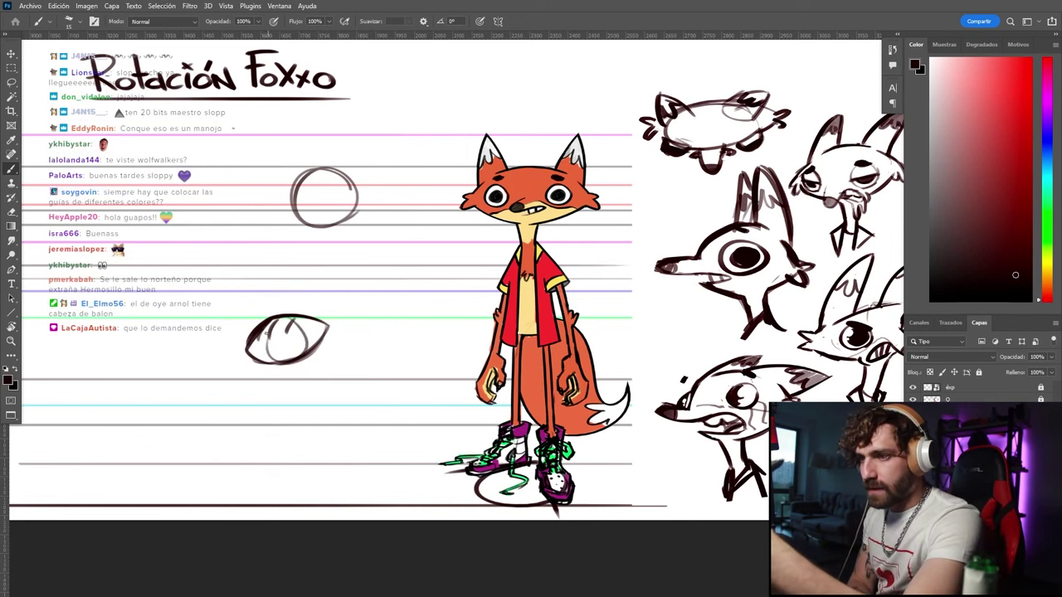
pyautogui.moveTo(329, 327); pyautogui.dragTo(292, 335)
pyautogui.hotkey('ctrl', 'z')
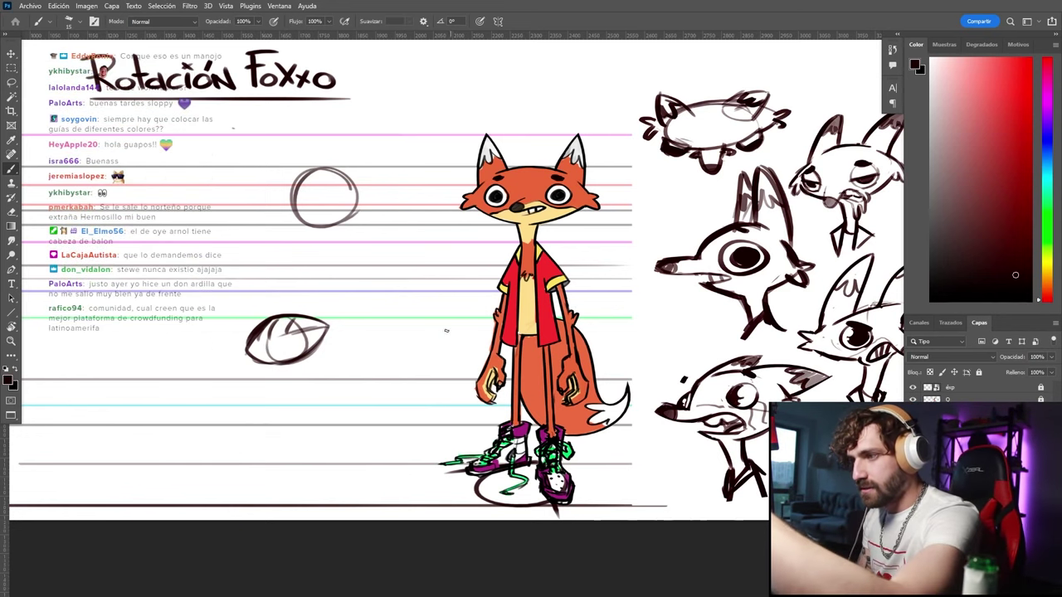
# Sketch an American football with a centre line and stitch marks beside the pointed form, plus its round end-on view
pyautogui.moveTo(374, 337)
pyautogui.mouseDown()
pyautogui.moveTo(452, 331)
pyautogui.moveTo(425, 358)
pyautogui.moveTo(442, 337)
pyautogui.mouseUp()
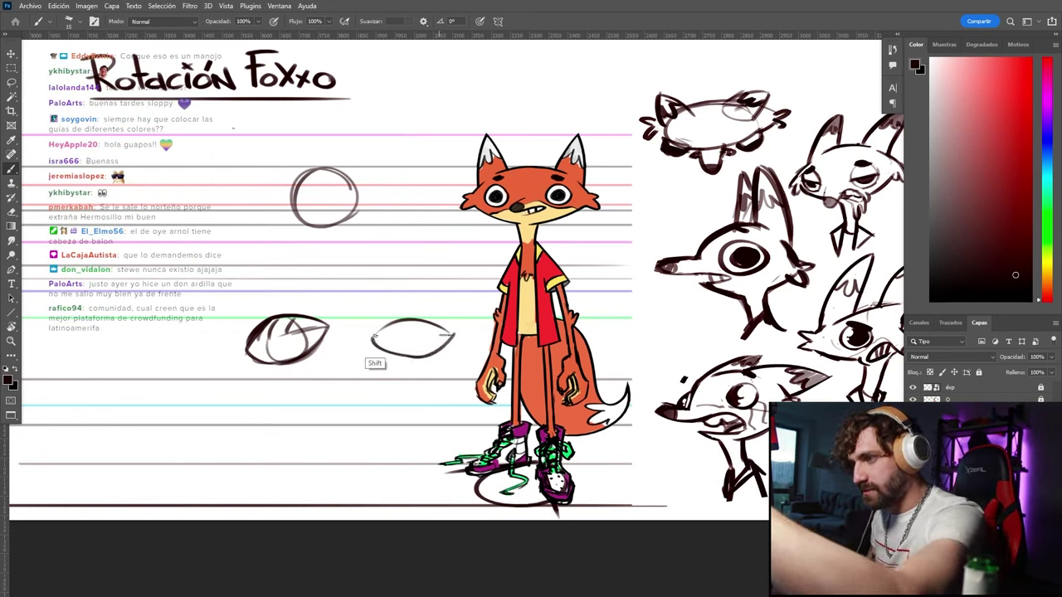
pyautogui.keyDown('shift'); pyautogui.click(375, 335); pyautogui.keyUp('shift')
pyautogui.hotkey('ctrl', 'z')
pyautogui.keyDown('shift'); pyautogui.click(453, 336); pyautogui.keyUp('shift')
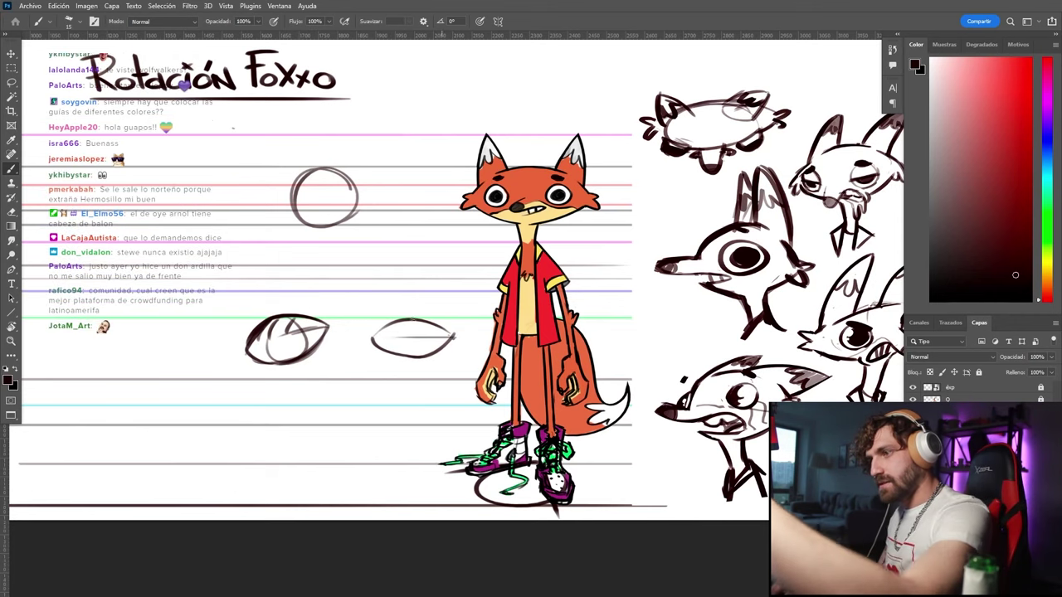
pyautogui.moveTo(343, 271); pyautogui.dragTo(455, 248)
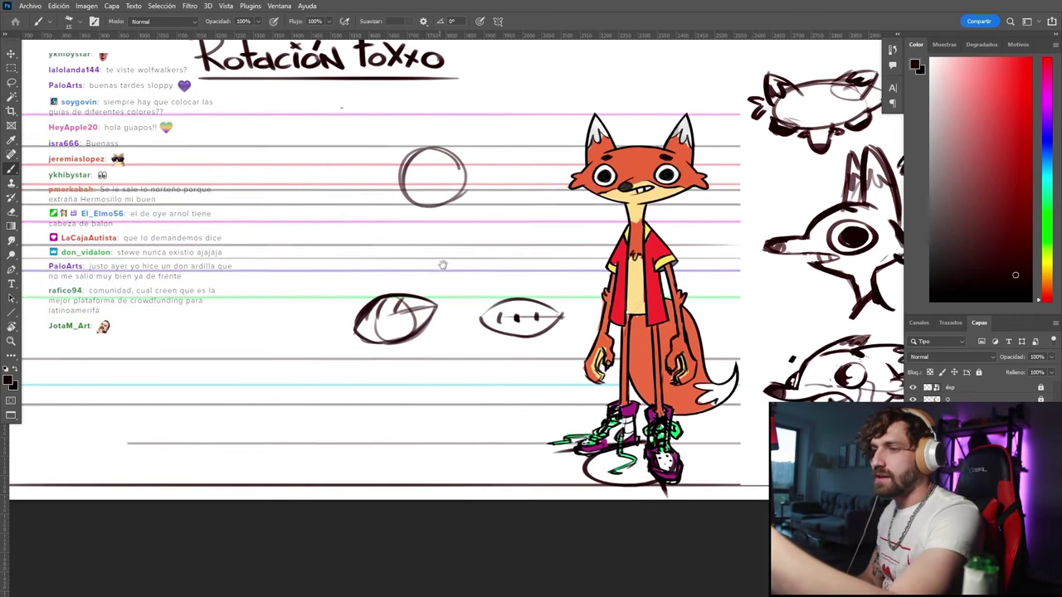
pyautogui.moveTo(329, 325)
pyautogui.mouseDown()
pyautogui.moveTo(292, 289)
pyautogui.moveTo(315, 316)
pyautogui.moveTo(294, 333)
pyautogui.moveTo(322, 291)
pyautogui.mouseUp()
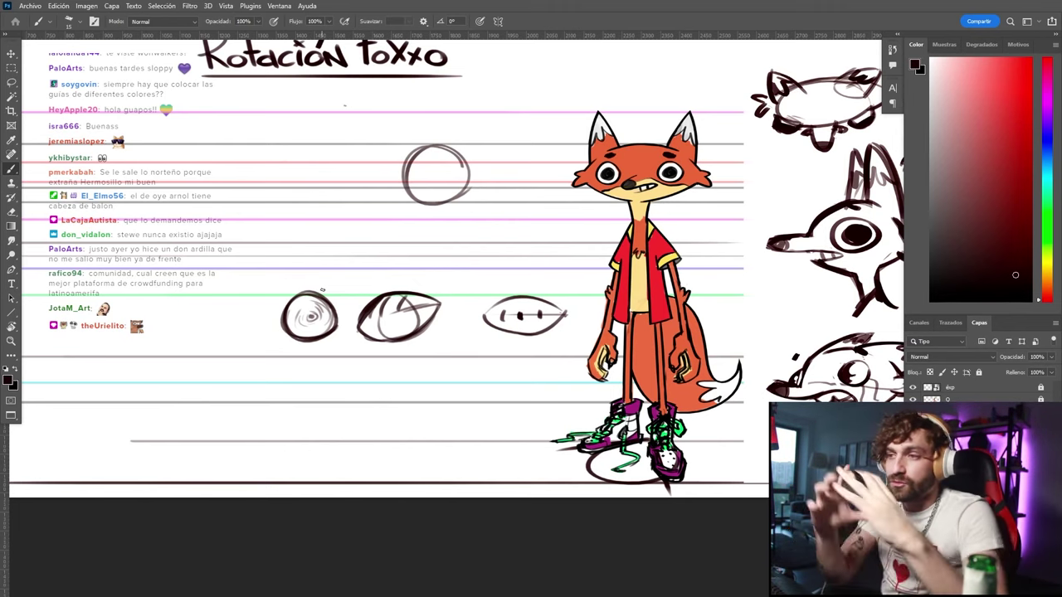
# Select all the football example sketches with the Lasso, delete them and clear the selection
pyautogui.press('l')
pyautogui.moveTo(272, 267)
pyautogui.mouseDown()
pyautogui.moveTo(315, 399)
pyautogui.moveTo(286, 268)
pyautogui.mouseUp()
pyautogui.press('Delete')
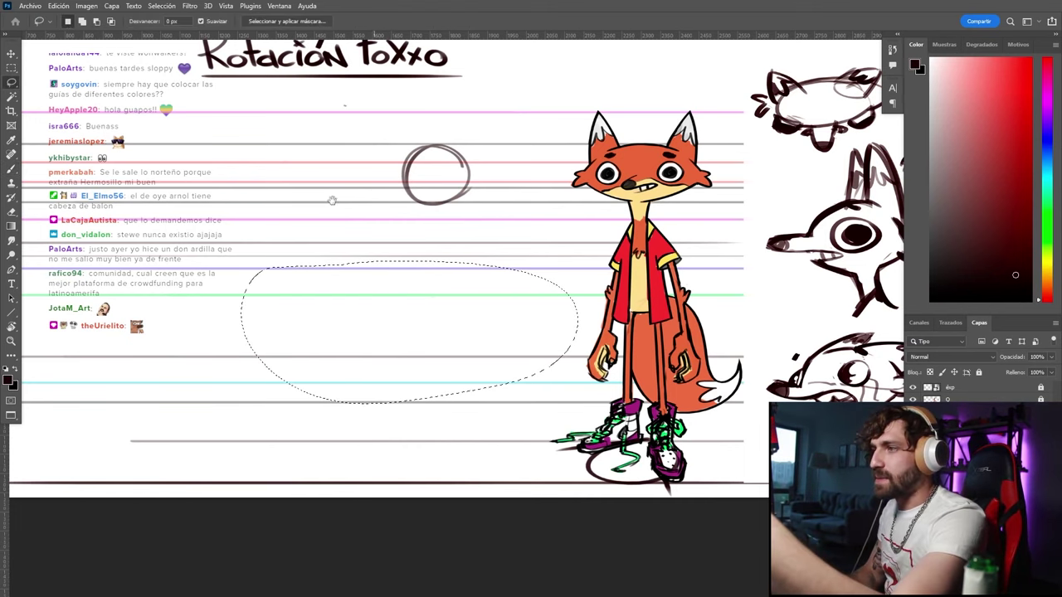
pyautogui.moveTo(382, 186); pyautogui.dragTo(299, 216)
pyautogui.hotkey('ctrl', 'd')
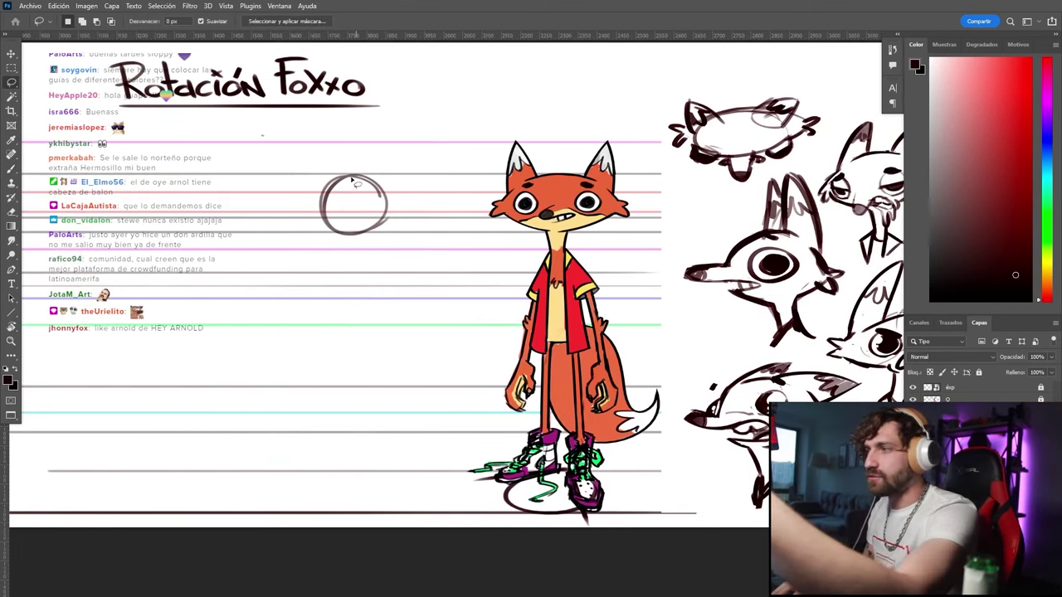
# Add a loose outer arc around the side-view head circle and sketch a small cheek circle with a fur tip
pyautogui.press('b')
pyautogui.press('b')
pyautogui.moveTo(380, 196); pyautogui.dragTo(385, 218)
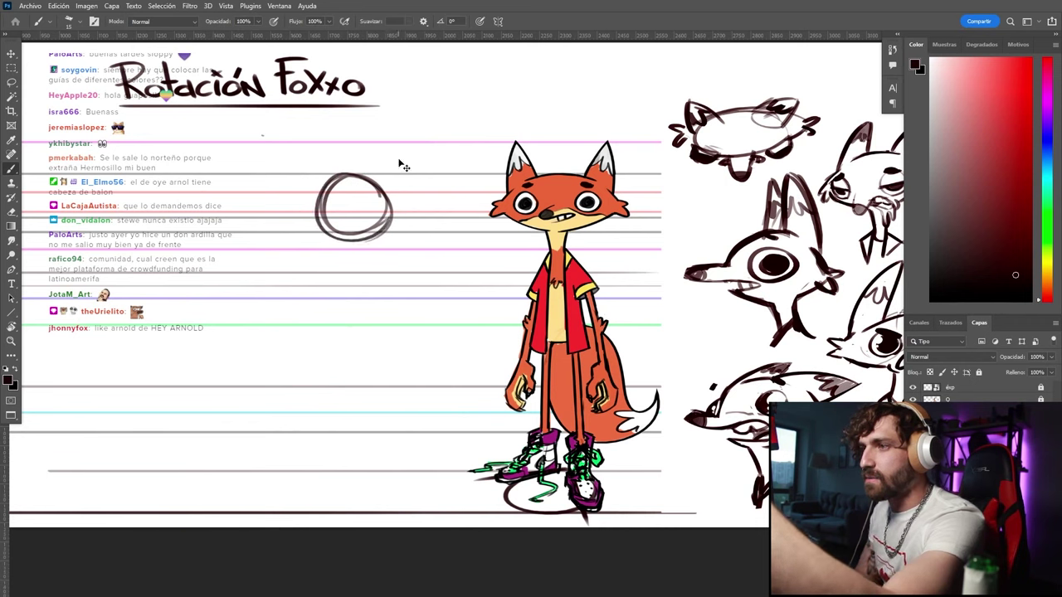
pyautogui.hotkey('ctrl', 'z')
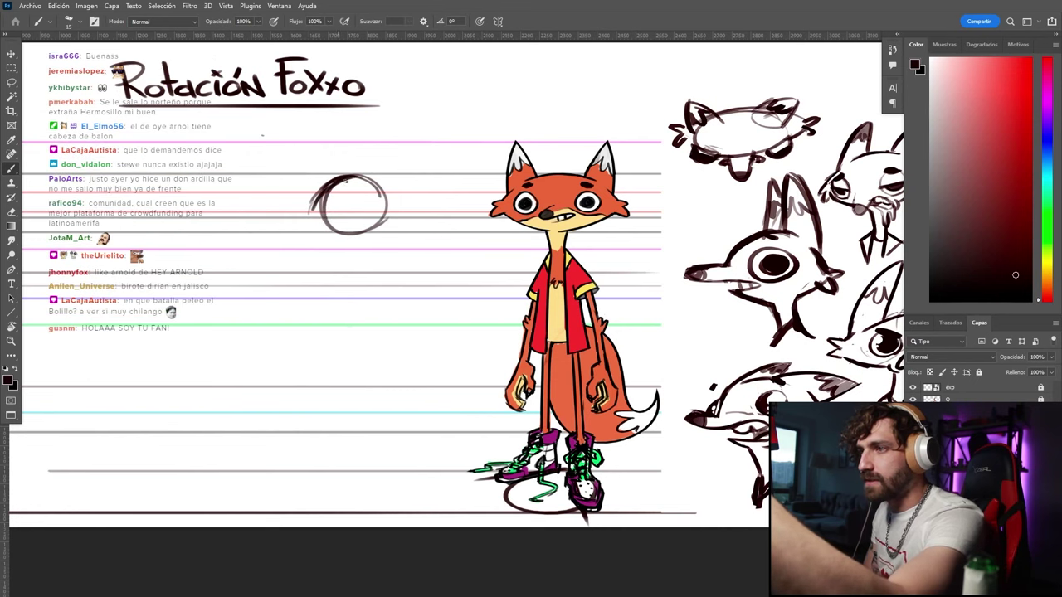
pyautogui.moveTo(352, 176)
pyautogui.mouseDown()
pyautogui.moveTo(387, 184)
pyautogui.moveTo(390, 214)
pyautogui.moveTo(396, 206)
pyautogui.moveTo(388, 210)
pyautogui.mouseUp()
pyautogui.hotkey('ctrl', 'z')
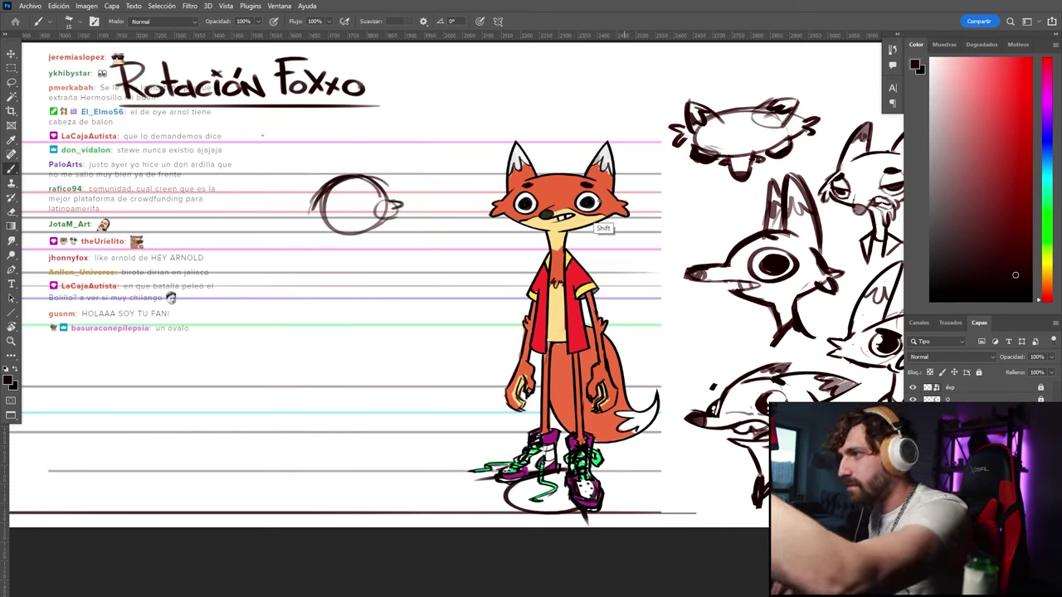
# Project straight horizontal guides from the front view's cheek tufts to the side head and sketch the cheek fur between them
pyautogui.keyDown('shift'); pyautogui.click(471, 200); pyautogui.keyUp('shift')
pyautogui.moveTo(625, 207); pyautogui.dragTo(366, 208)
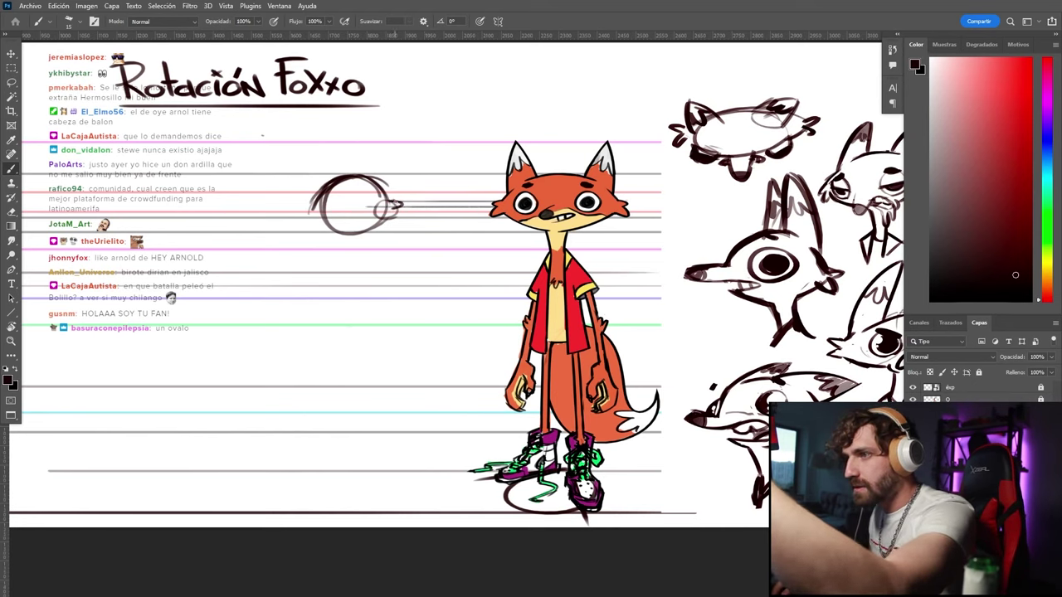
pyautogui.moveTo(628, 217); pyautogui.dragTo(385, 217)
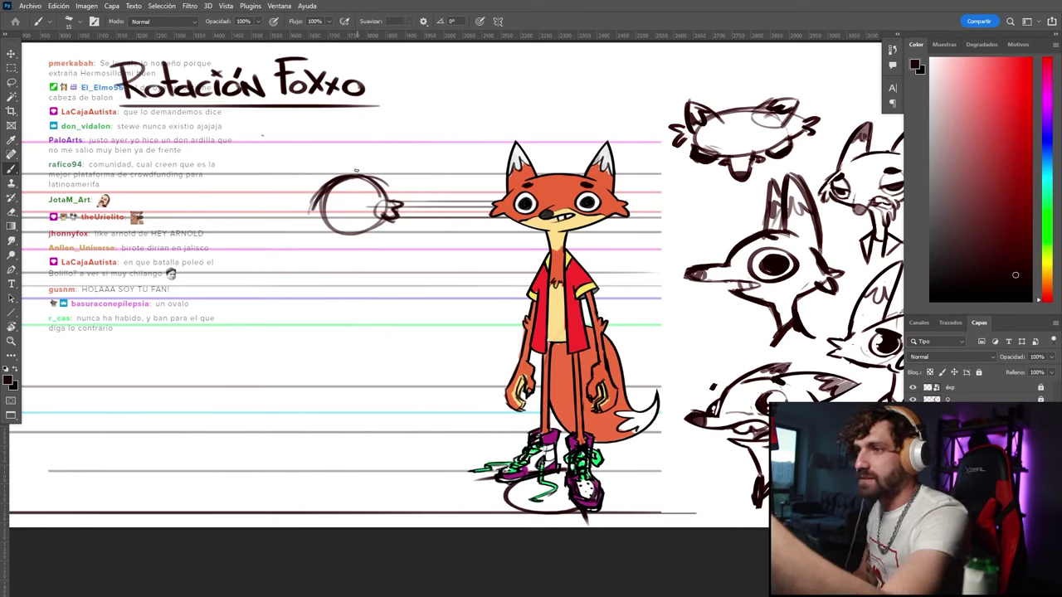
# Sketch both pointed ears on top of the side-view head, reaching up to the topmost pink guide
pyautogui.moveTo(356, 148)
pyautogui.mouseDown()
pyautogui.moveTo(357, 177)
pyautogui.moveTo(358, 146)
pyautogui.mouseUp()
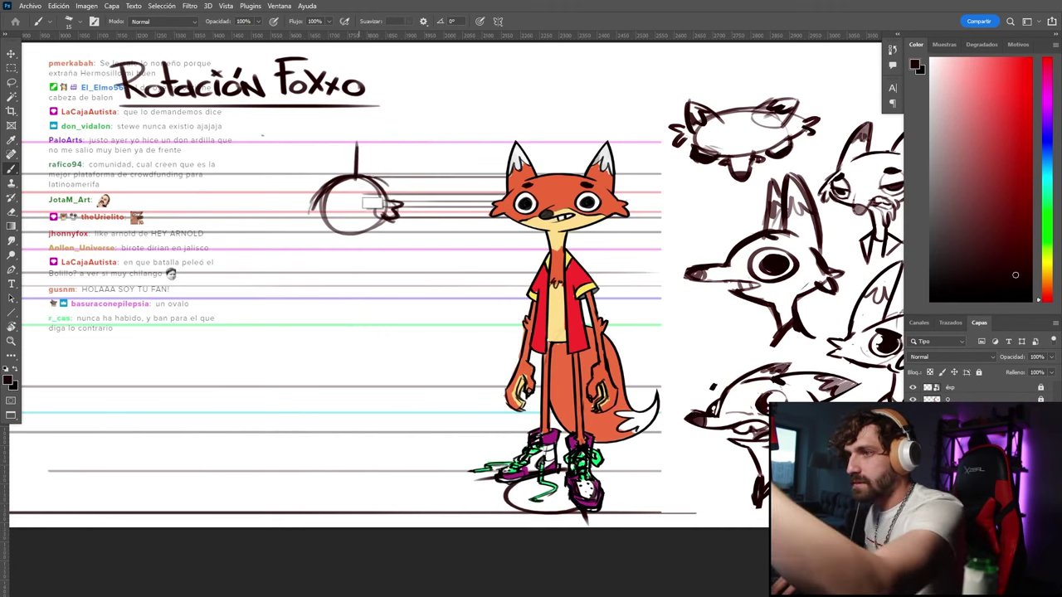
pyautogui.moveTo(360, 142); pyautogui.dragTo(382, 188)
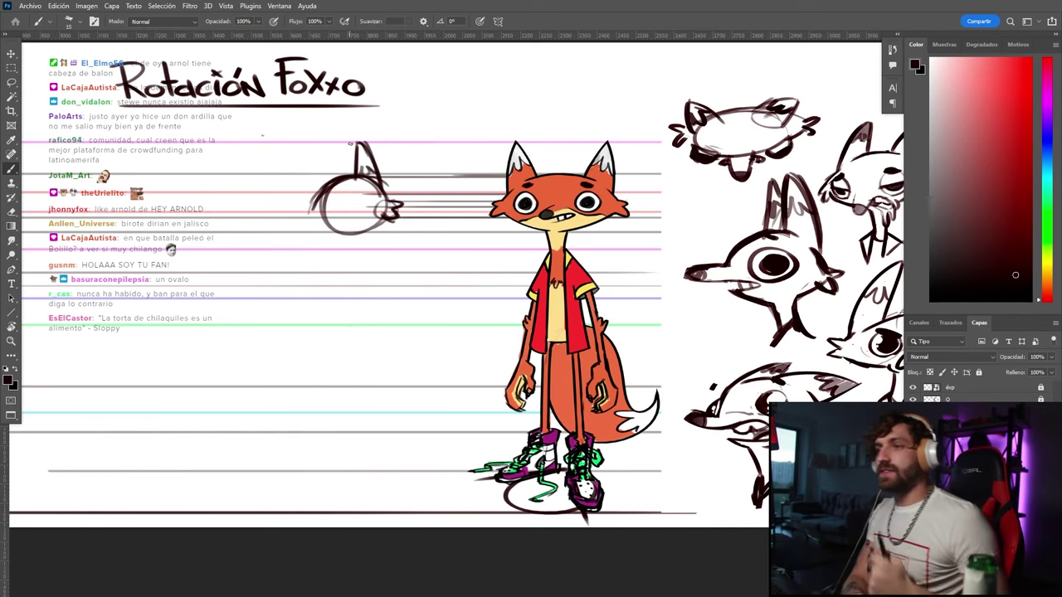
pyautogui.moveTo(343, 143); pyautogui.dragTo(341, 175)
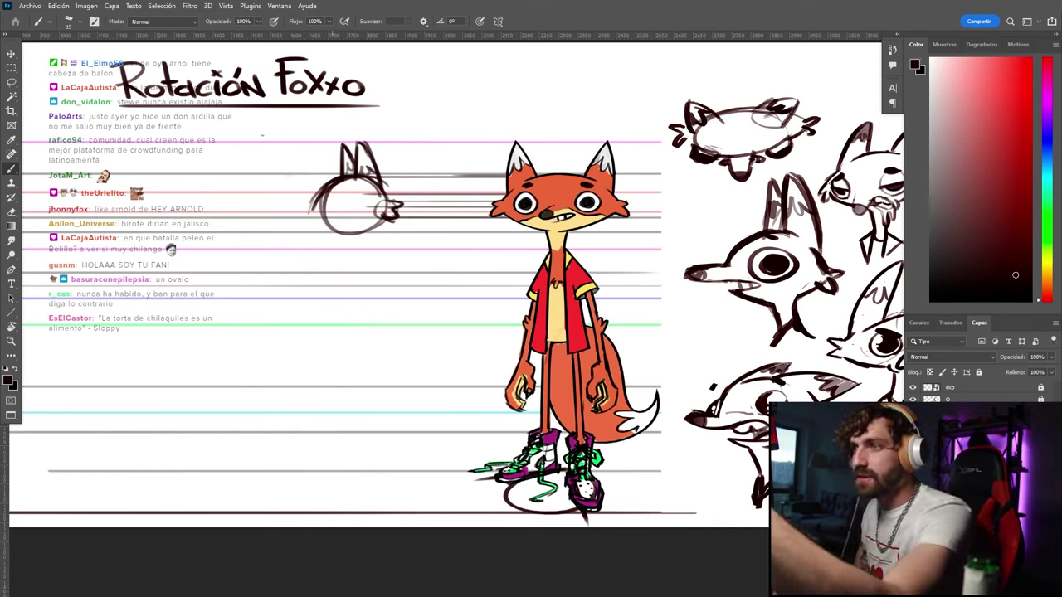
# Lighten the construction lines at the front of the side-view head and draw its eye with a dark pupil and eyebrow
pyautogui.press('e')
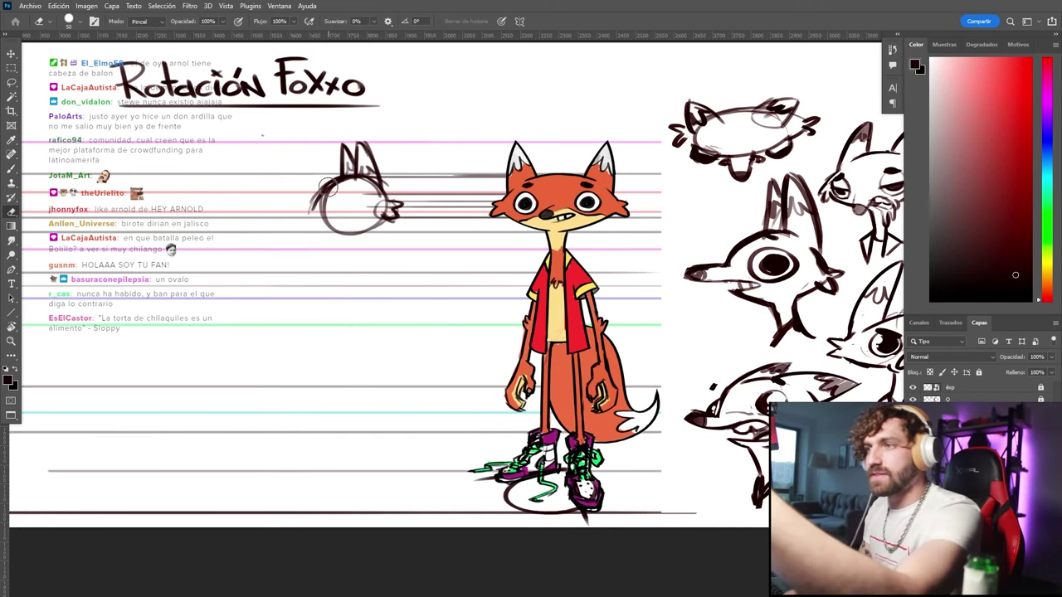
pyautogui.press('b')
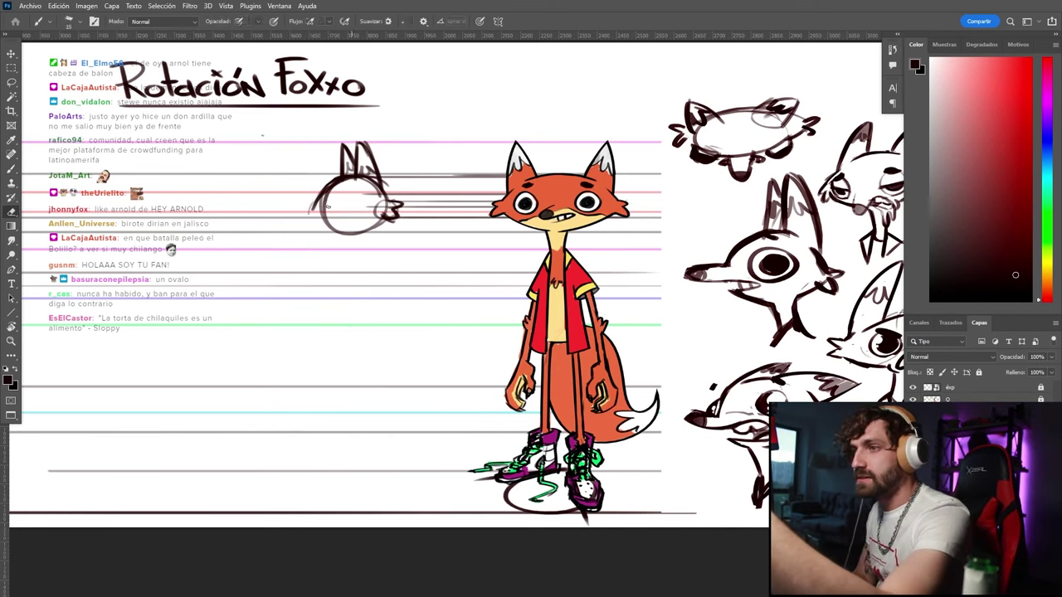
pyautogui.moveTo(359, 196)
pyautogui.mouseDown()
pyautogui.moveTo(336, 205)
pyautogui.moveTo(360, 197)
pyautogui.moveTo(354, 213)
pyautogui.moveTo(357, 199)
pyautogui.mouseUp()
pyautogui.hotkey('ctrl', 'z')
pyautogui.hotkey('ctrl', 'z')
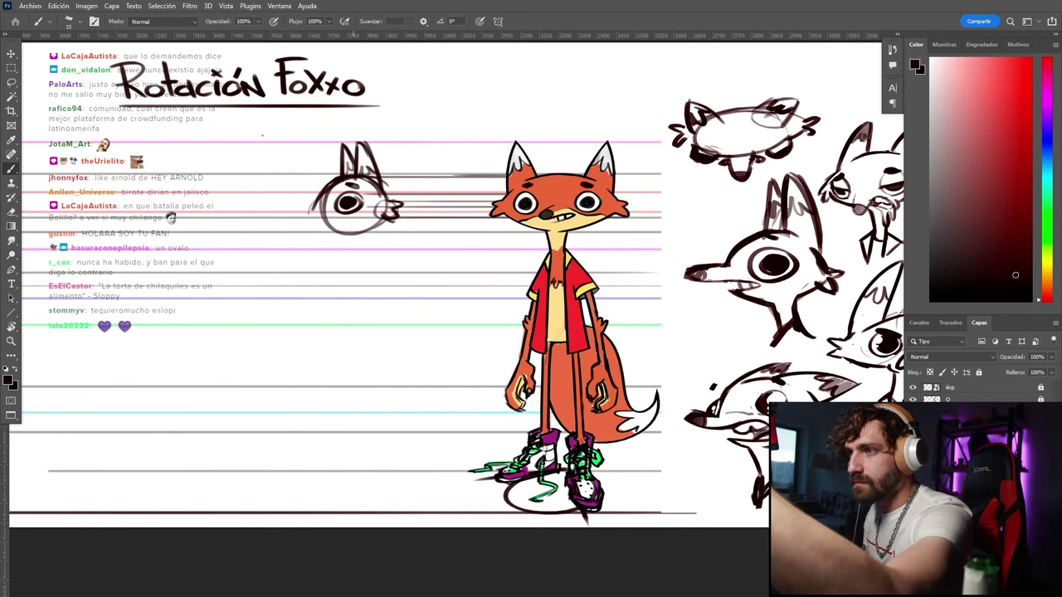
# Erase the loose outer arc at the front of the side-view head and sketch a thin horizontal snout extending from it
pyautogui.press('e')
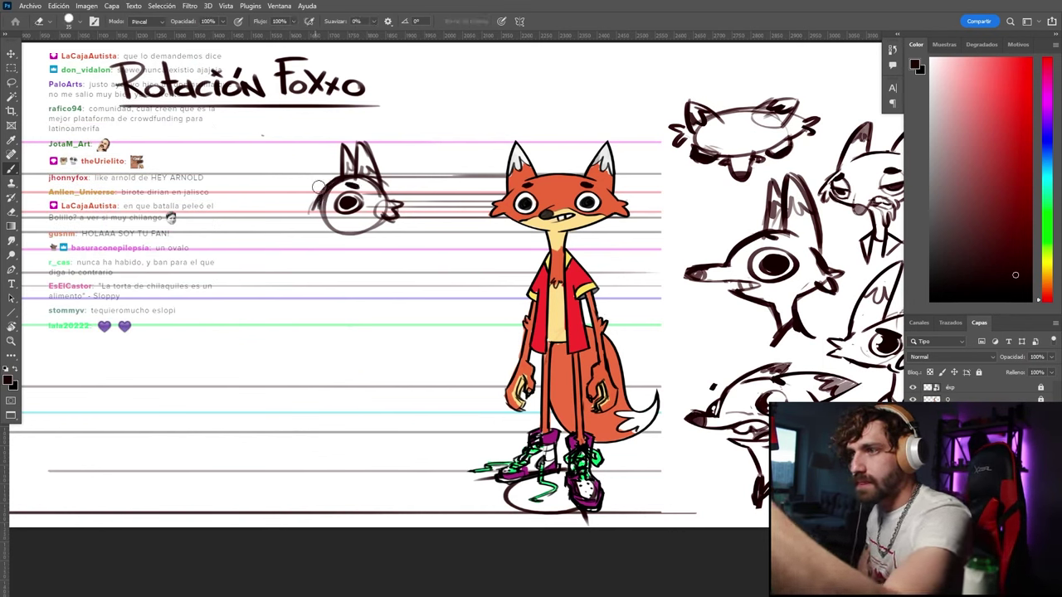
pyautogui.moveTo(320, 198)
pyautogui.mouseDown()
pyautogui.moveTo(307, 217)
pyautogui.moveTo(341, 225)
pyautogui.mouseUp()
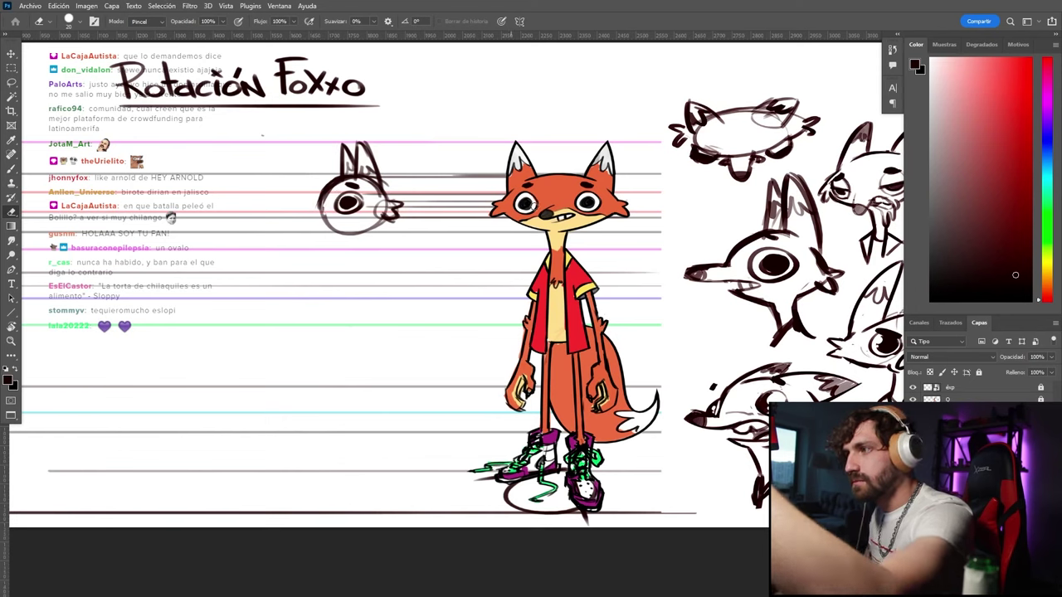
pyautogui.press('b')
pyautogui.moveTo(318, 205); pyautogui.dragTo(292, 212)
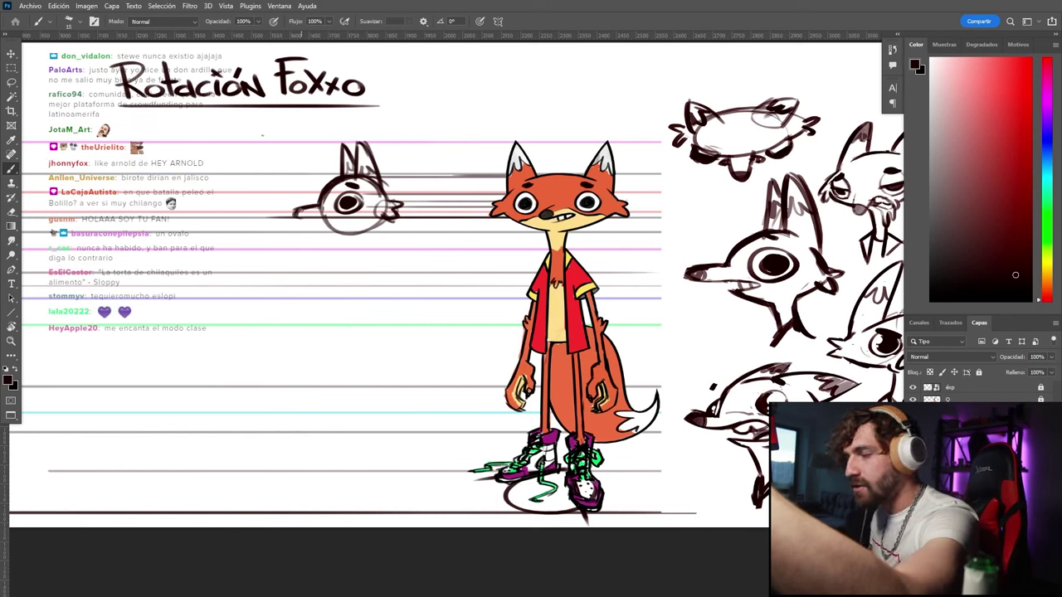
pyautogui.hotkey('ctrl', 'z')
pyautogui.moveTo(307, 209); pyautogui.dragTo(287, 215)
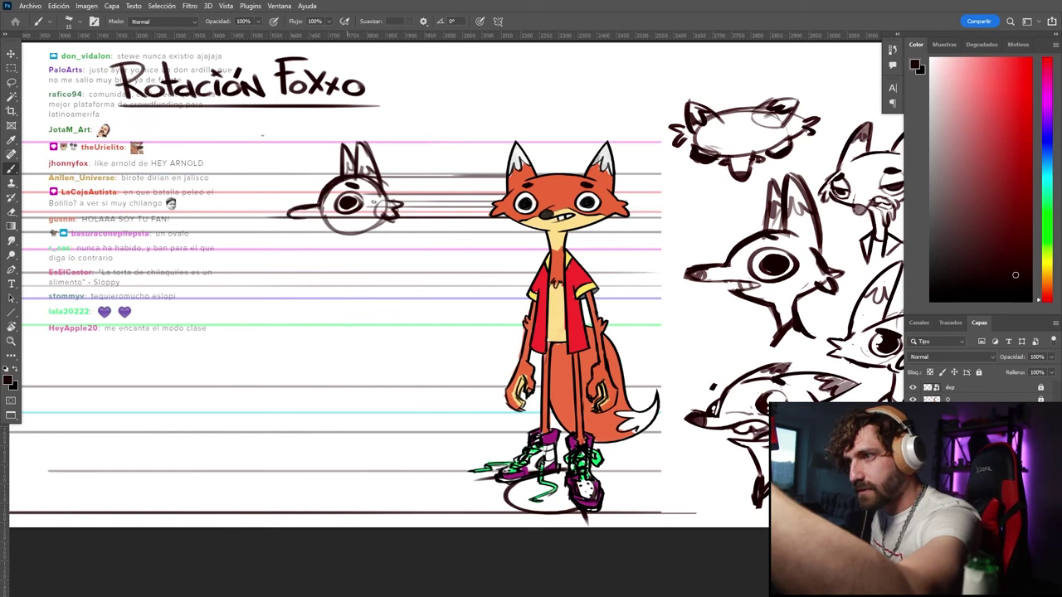
pyautogui.hotkey('ctrl', 'z')
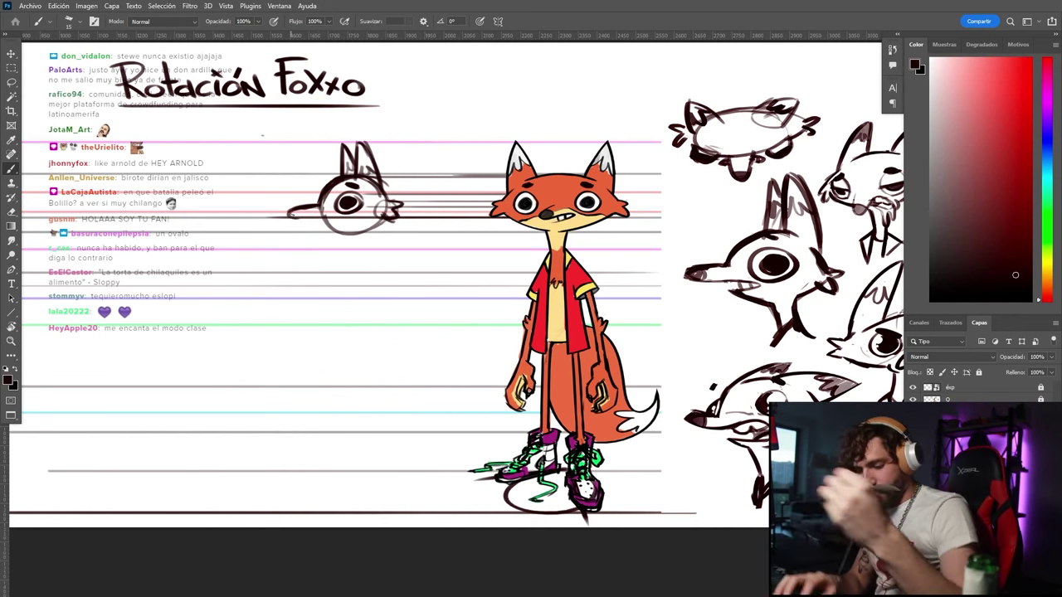
# Add a new empty layer above the exp layer
pyautogui.press('l')
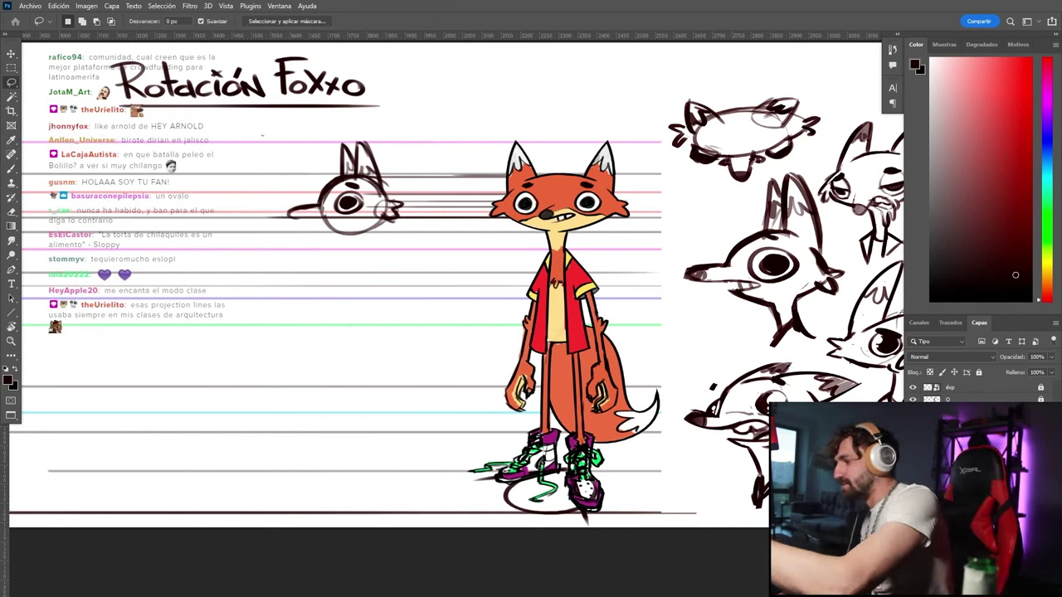
pyautogui.hotkey('ctrl', 'shift', 'alt', 'n')
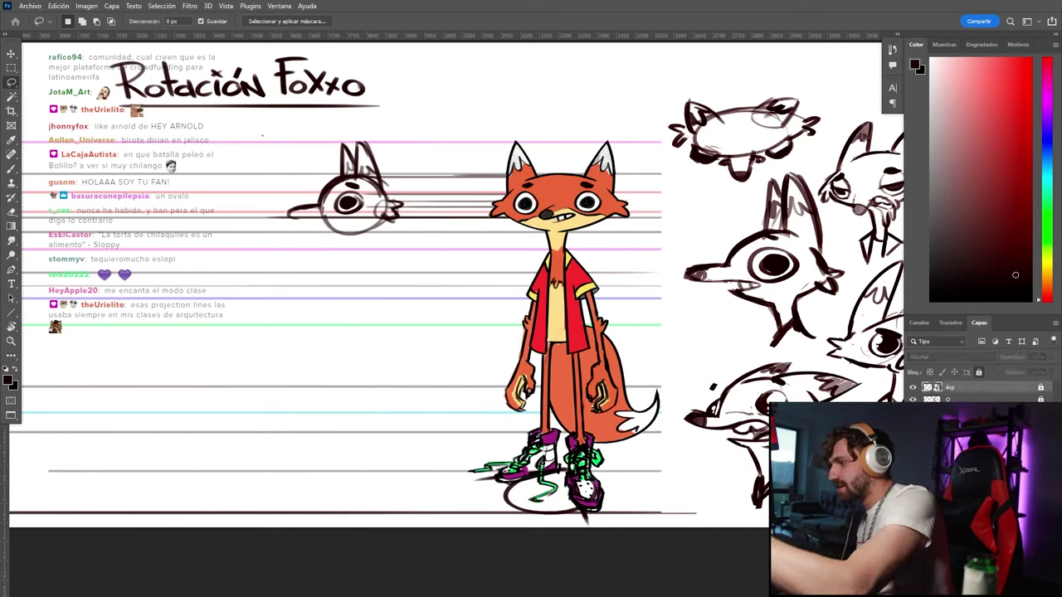
pyautogui.press('b')
pyautogui.click(973, 399)
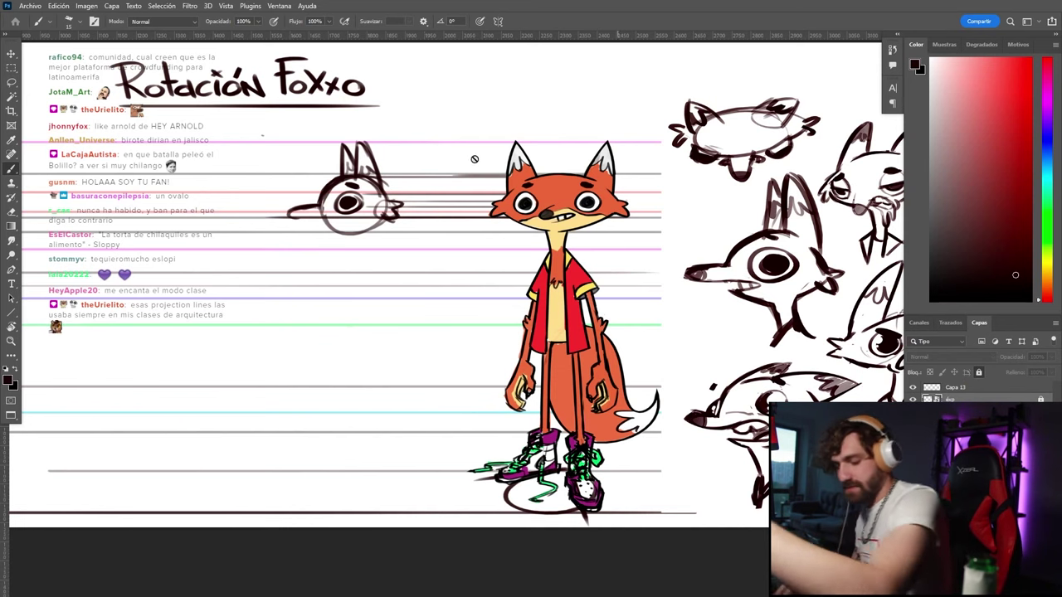
# Move the side-view head sketch slightly farther away from the front view, keeping it on the same horizontal guides
pyautogui.press('v')
pyautogui.click(350, 214)
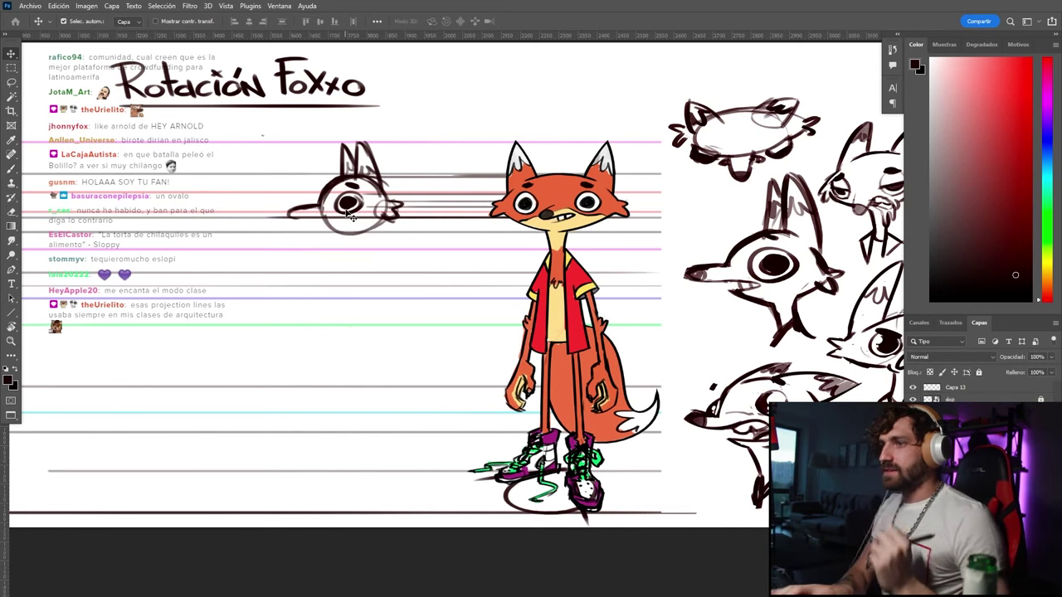
pyautogui.hotkey('ctrl', 't')
pyautogui.moveTo(262, 187); pyautogui.dragTo(245, 190)
pyautogui.press('Return')
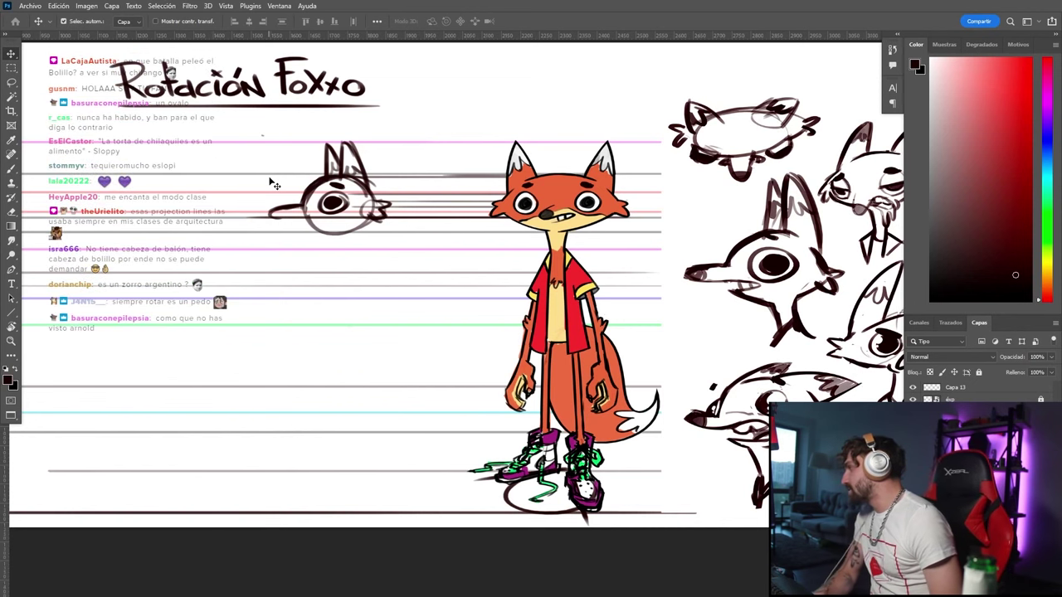
# Fill in the dark nose at the tip of the side-view snout
pyautogui.press('b')
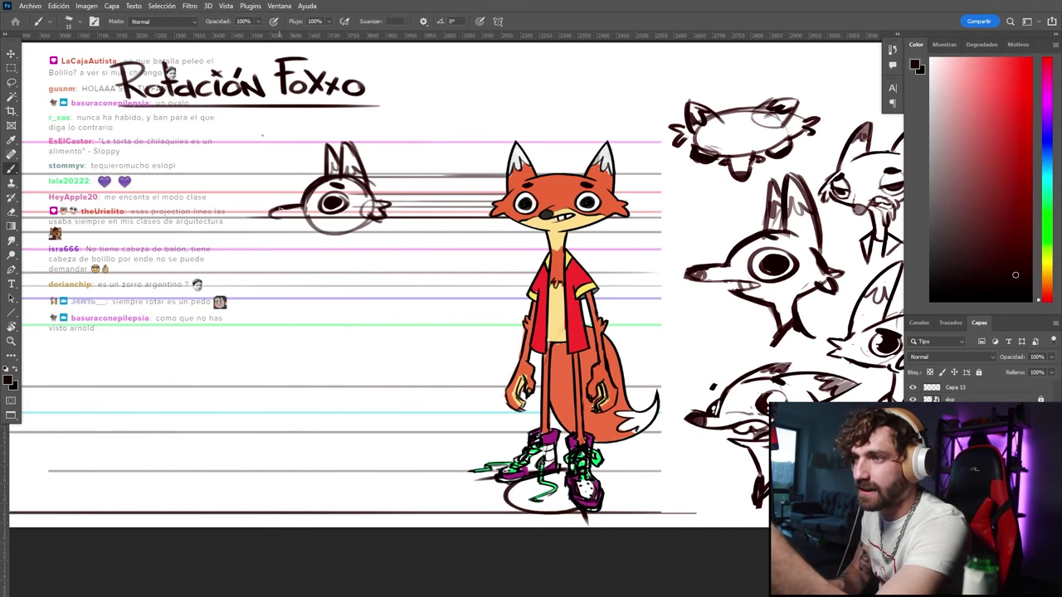
pyautogui.moveTo(278, 210); pyautogui.dragTo(272, 216)
pyautogui.press('[')
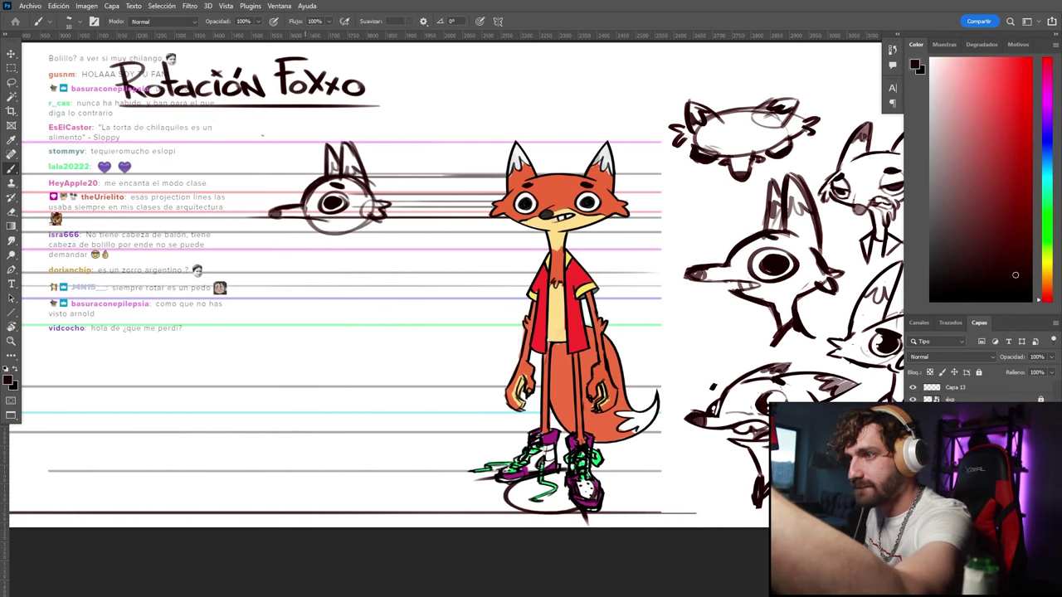
# Try to erase and redraw the pupil inside the side-view eye
pyautogui.press('e')
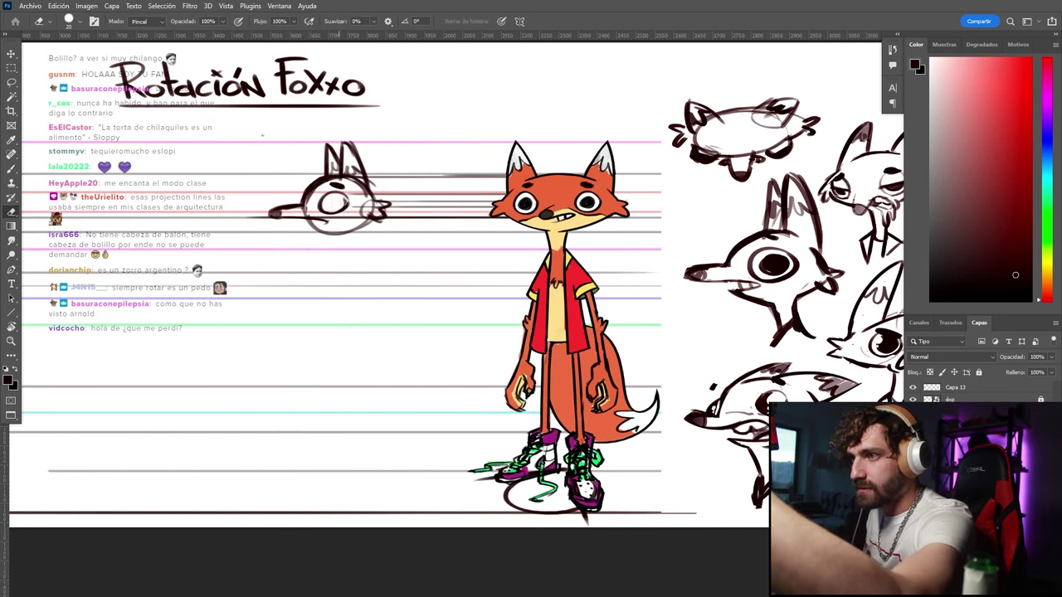
pyautogui.press('b')
pyautogui.moveTo(342, 201); pyautogui.dragTo(330, 203)
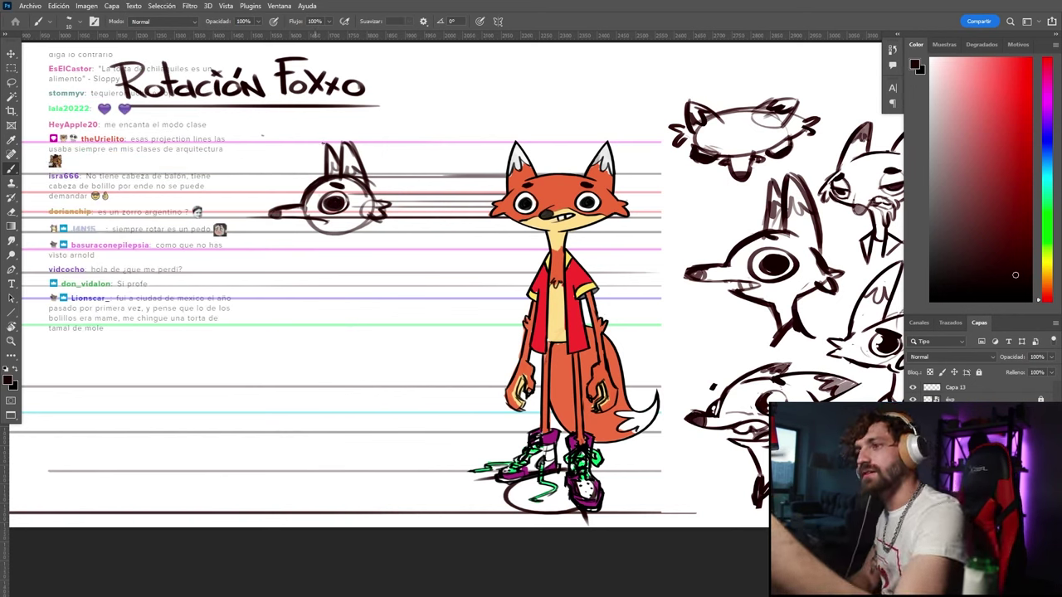
pyautogui.hotkey('ctrl', 'z')
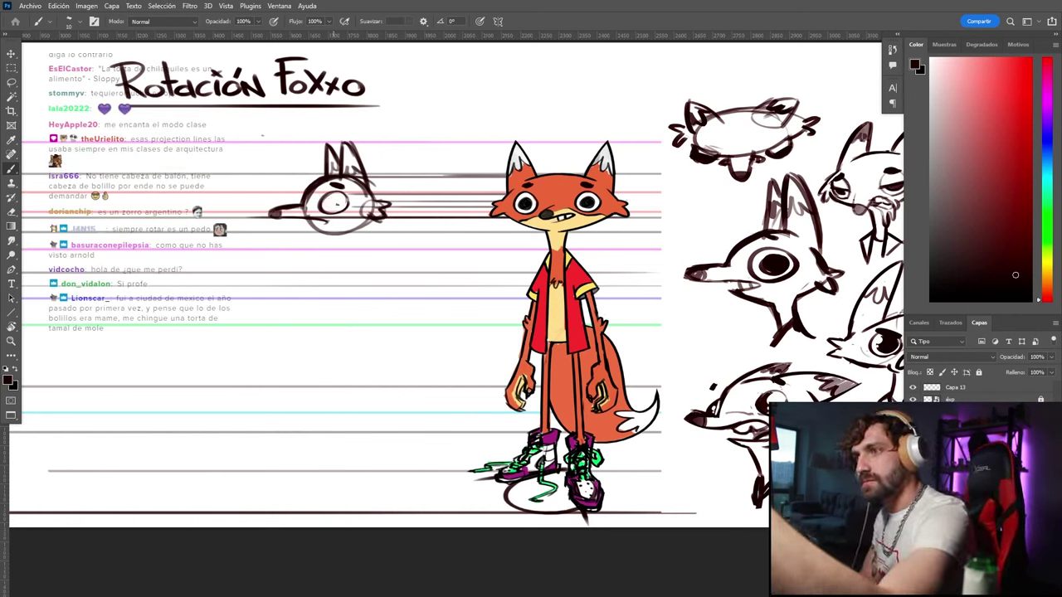
pyautogui.moveTo(335, 202)
pyautogui.mouseDown()
pyautogui.moveTo(349, 208)
pyautogui.moveTo(328, 203)
pyautogui.moveTo(341, 203)
pyautogui.mouseUp()
pyautogui.hotkey('ctrl', 'z')
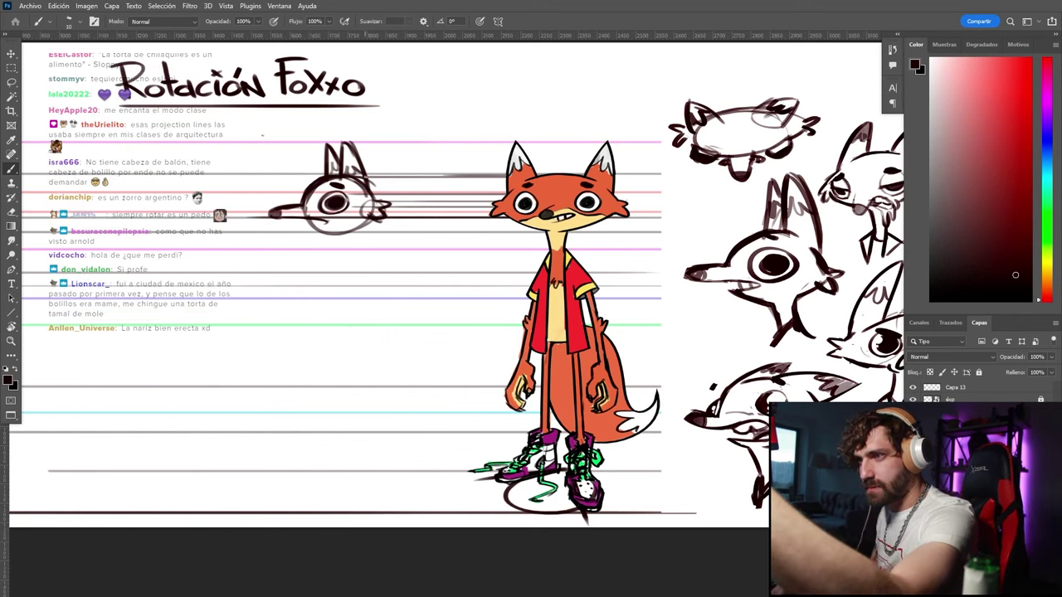
# Clean up the snout lines and sketch the open mouth and lower jaw beneath the side-view snout
pyautogui.press('e')
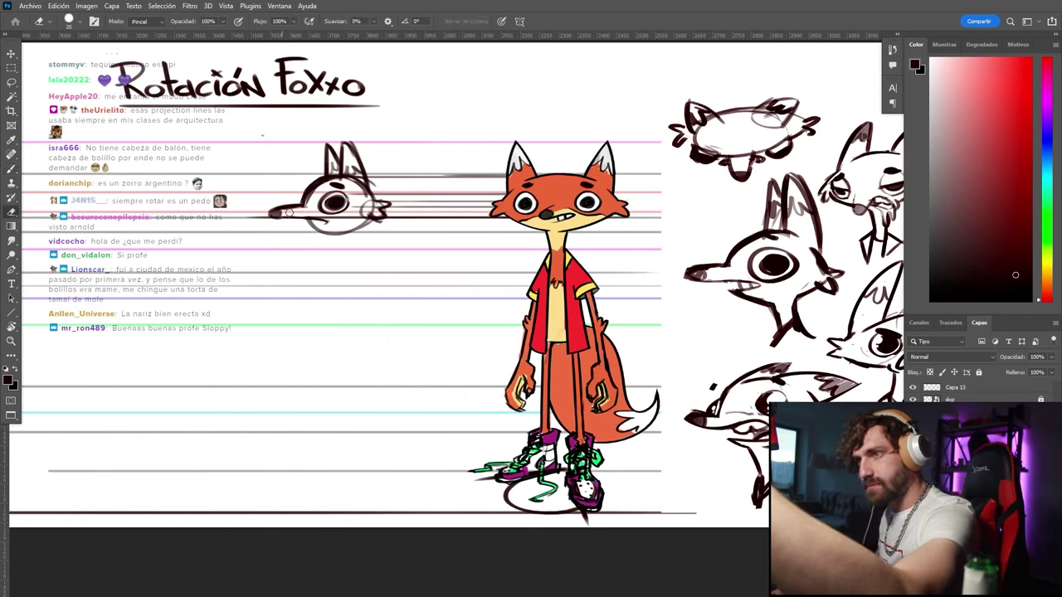
pyautogui.press('b')
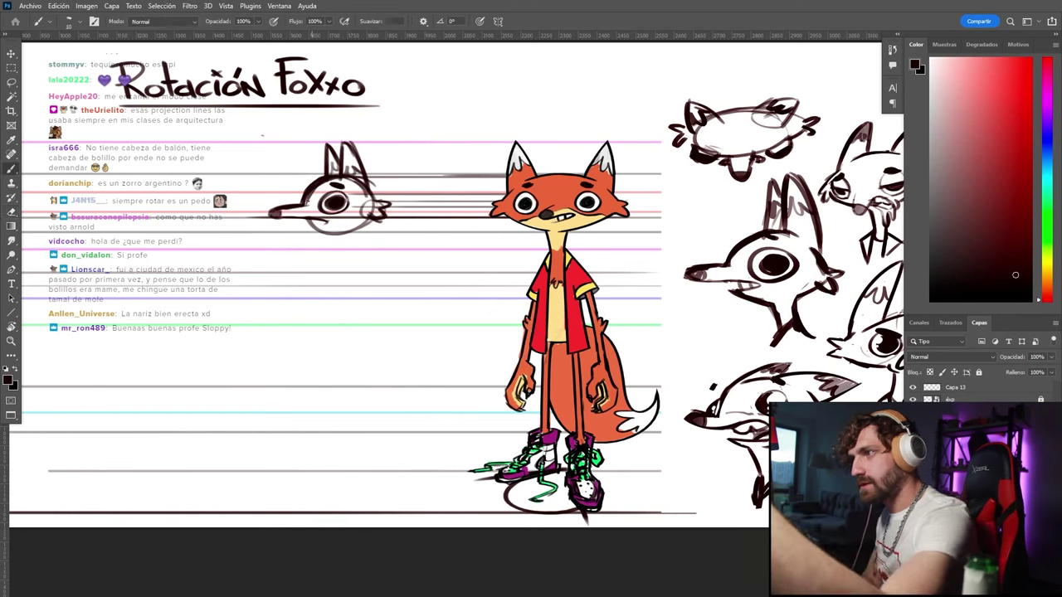
pyautogui.press('e')
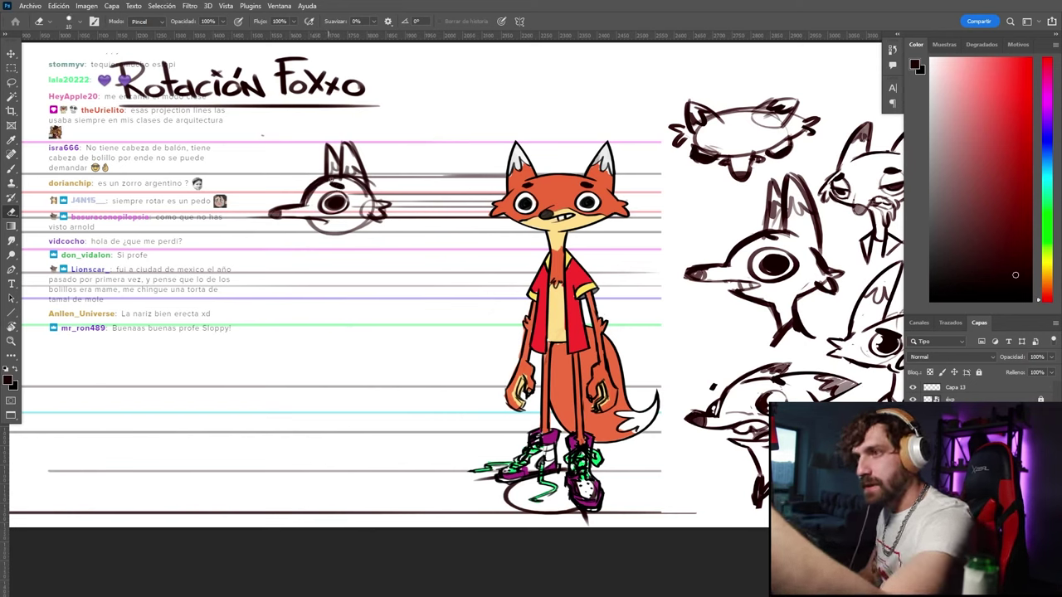
pyautogui.press('b')
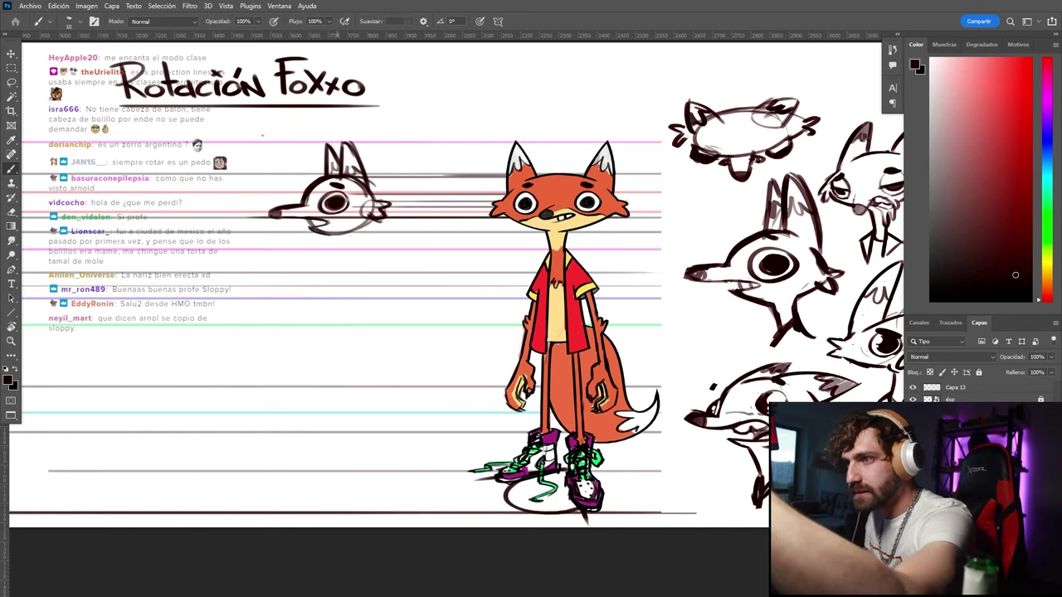
pyautogui.press('e')
pyautogui.press('b')
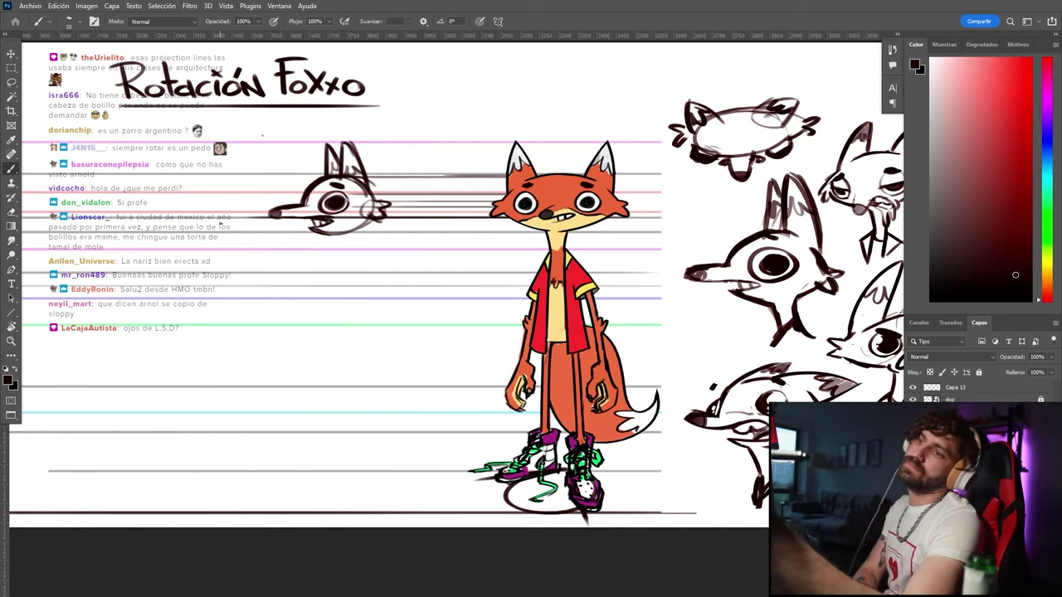
# Remove the projected lines between the two heads and stretch the side-view head horizontally to about 107% width
pyautogui.press('l')
pyautogui.moveTo(371, 157)
pyautogui.mouseDown()
pyautogui.moveTo(446, 326)
pyautogui.moveTo(417, 107)
pyautogui.mouseUp()
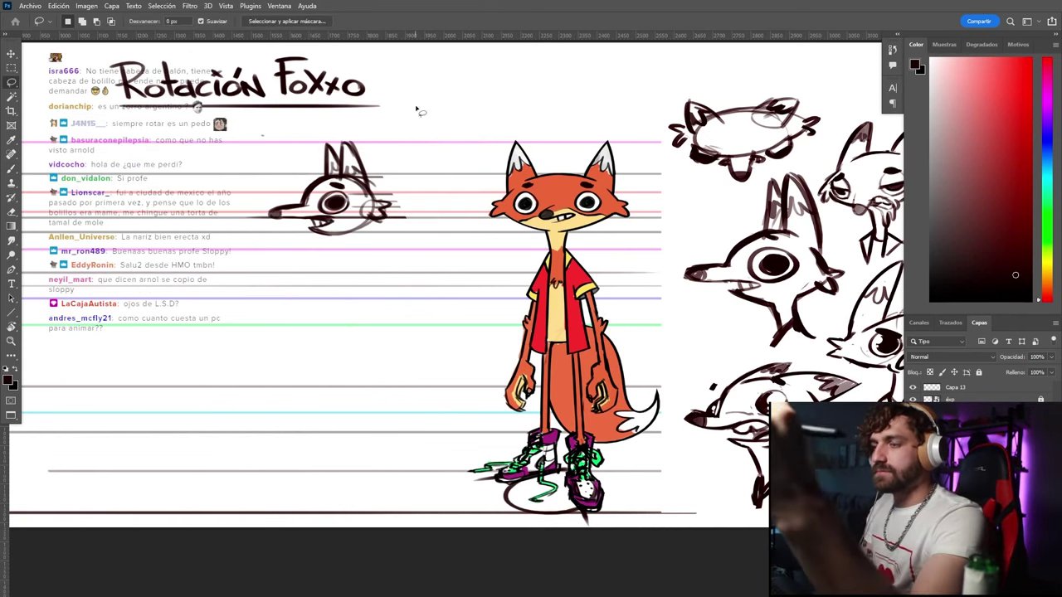
pyautogui.hotkey('ctrl', 't')
pyautogui.moveTo(406, 185); pyautogui.dragTo(419, 185)
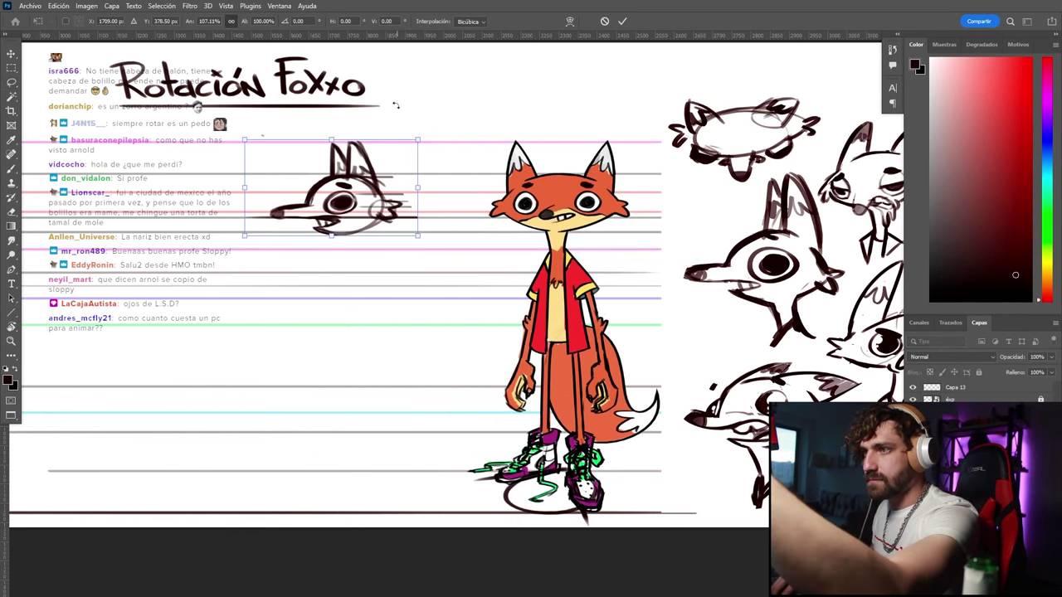
pyautogui.press('Return')
# Sketch the narrow neck and the pointed shirt collar below the side-view head
pyautogui.press('b')
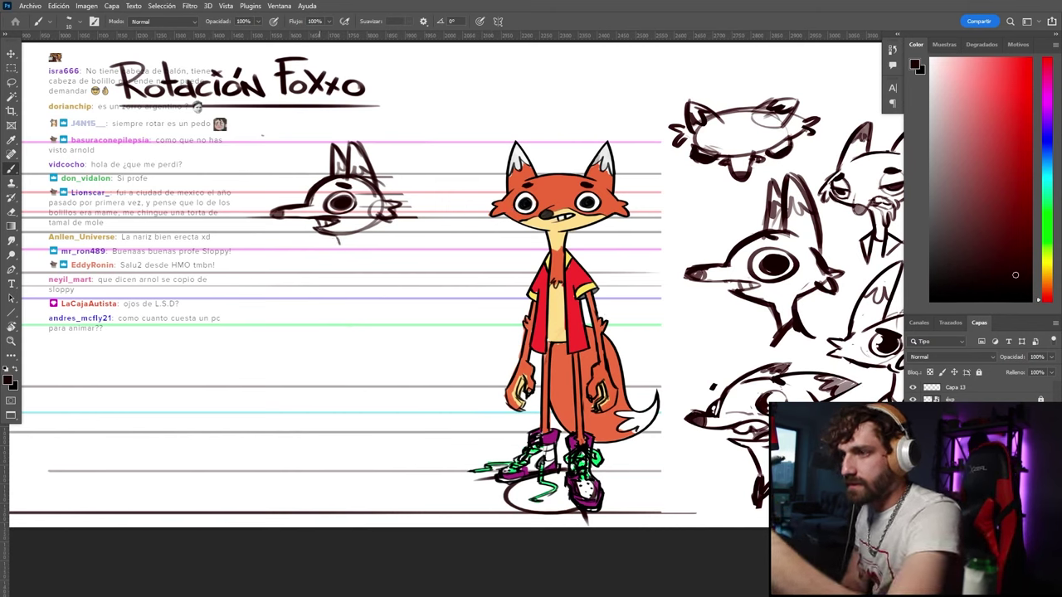
pyautogui.moveTo(341, 239); pyautogui.dragTo(347, 252)
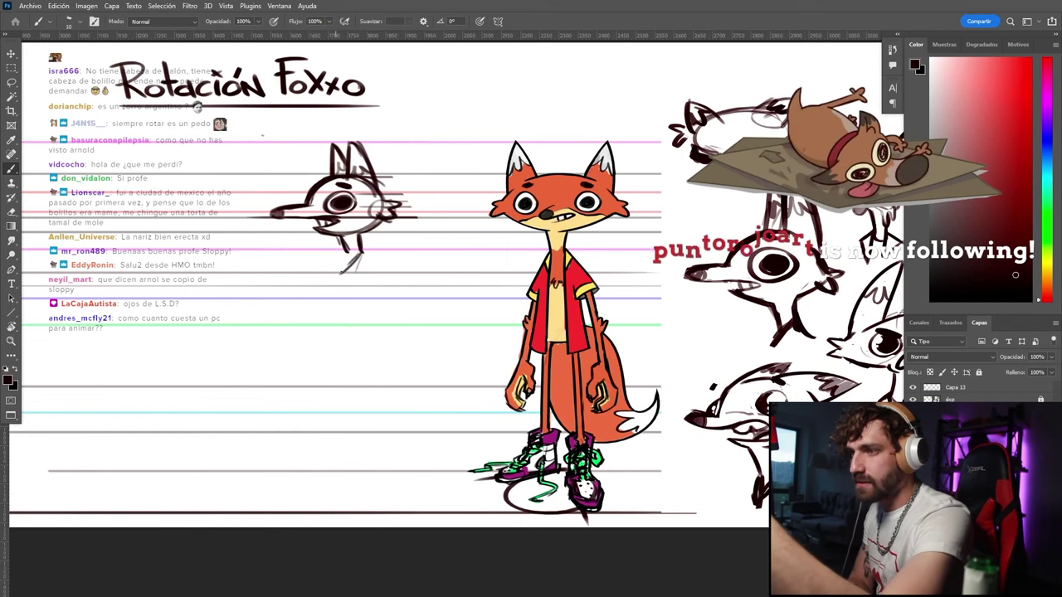
pyautogui.moveTo(360, 257); pyautogui.dragTo(341, 276)
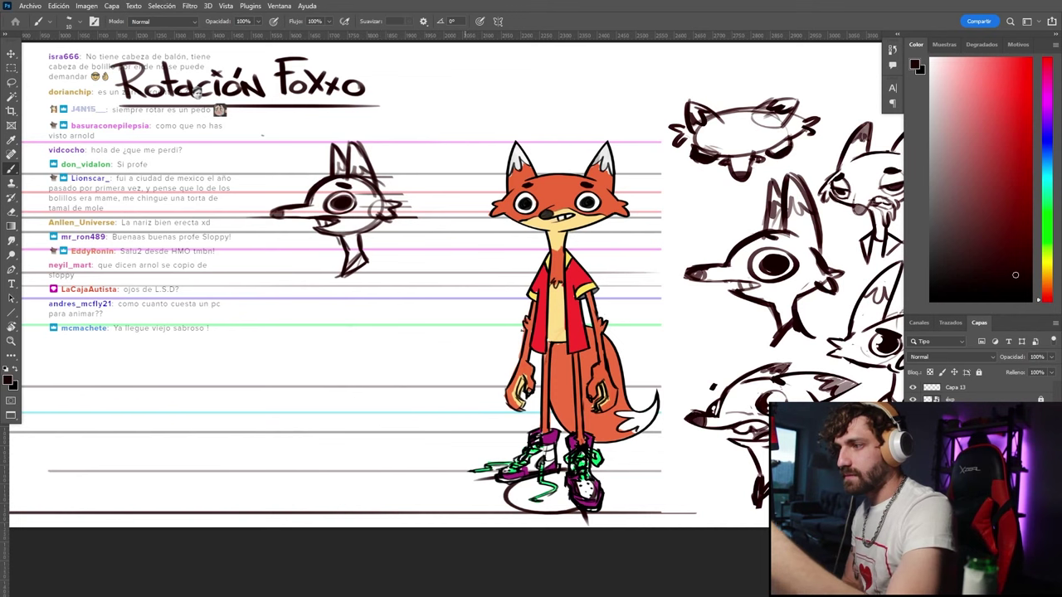
# Project a horizontal guide from the front view's shirt hem and sketch the side-view torso down to it
pyautogui.moveTo(521, 353); pyautogui.dragTo(304, 354)
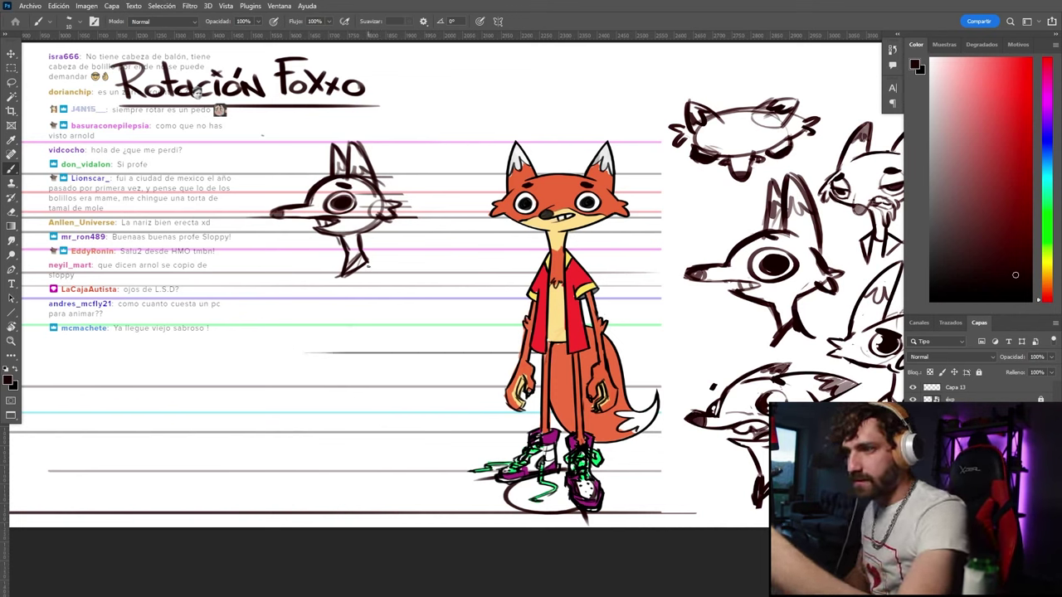
pyautogui.moveTo(377, 297); pyautogui.dragTo(383, 342)
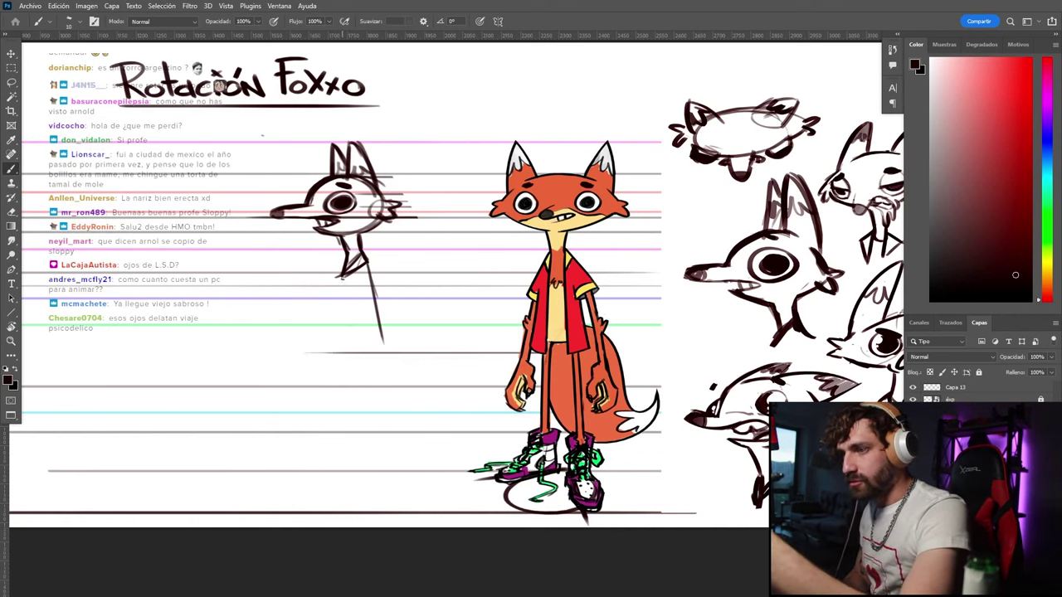
pyautogui.moveTo(343, 284)
pyautogui.mouseDown()
pyautogui.moveTo(348, 357)
pyautogui.moveTo(383, 346)
pyautogui.moveTo(350, 348)
pyautogui.mouseUp()
pyautogui.hotkey('ctrl', 'z')
pyautogui.moveTo(368, 264); pyautogui.dragTo(386, 347)
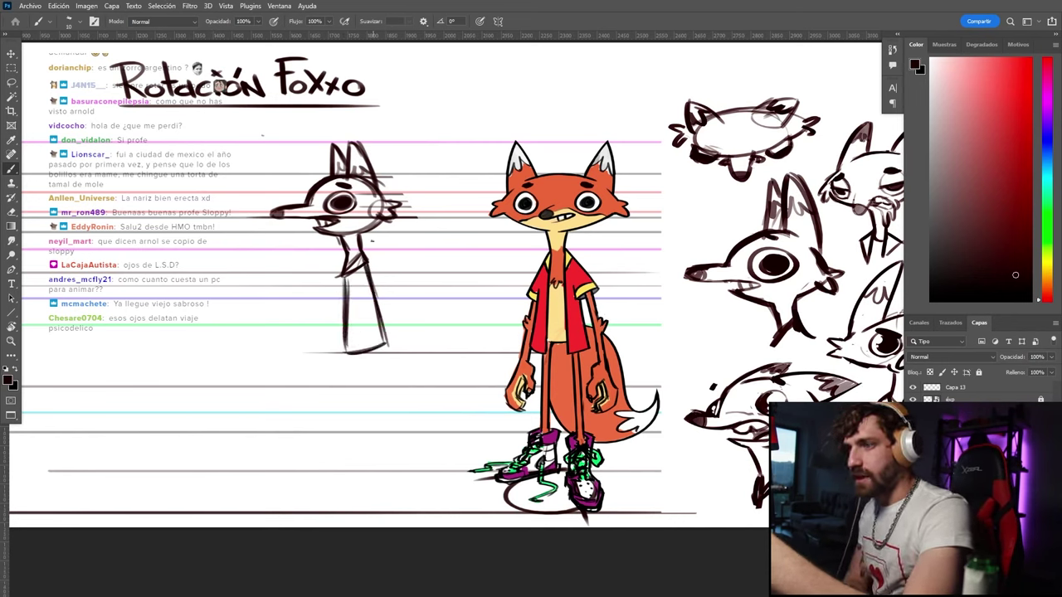
# Erase the stray marks around the neck and darken the head's lower contour from the neck to the cheek fur
pyautogui.press('e')
pyautogui.moveTo(367, 253); pyautogui.dragTo(374, 274)
pyautogui.press('b')
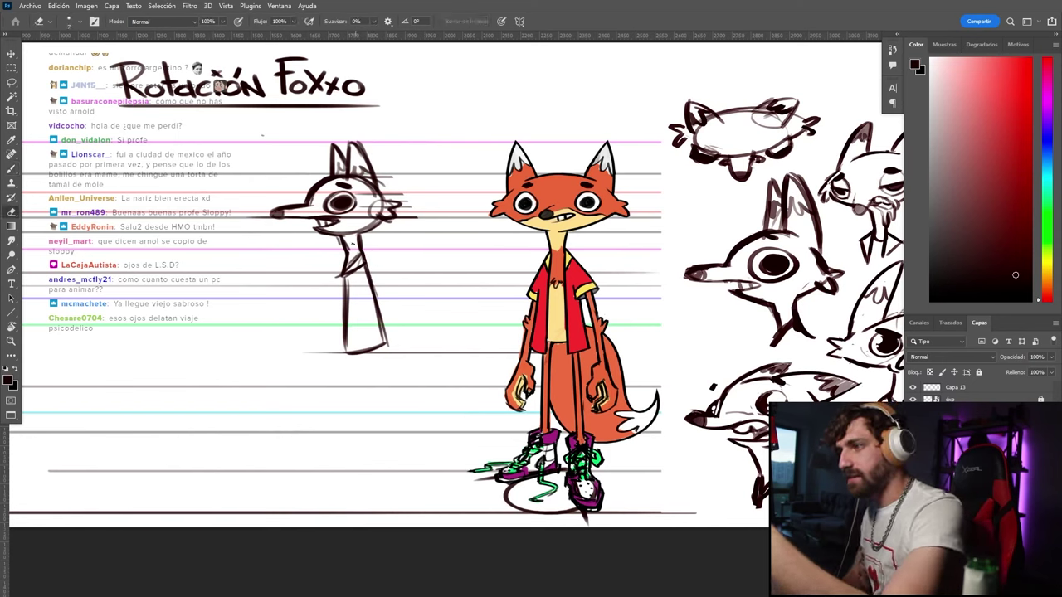
pyautogui.press(']')
pyautogui.moveTo(359, 234); pyautogui.dragTo(380, 222)
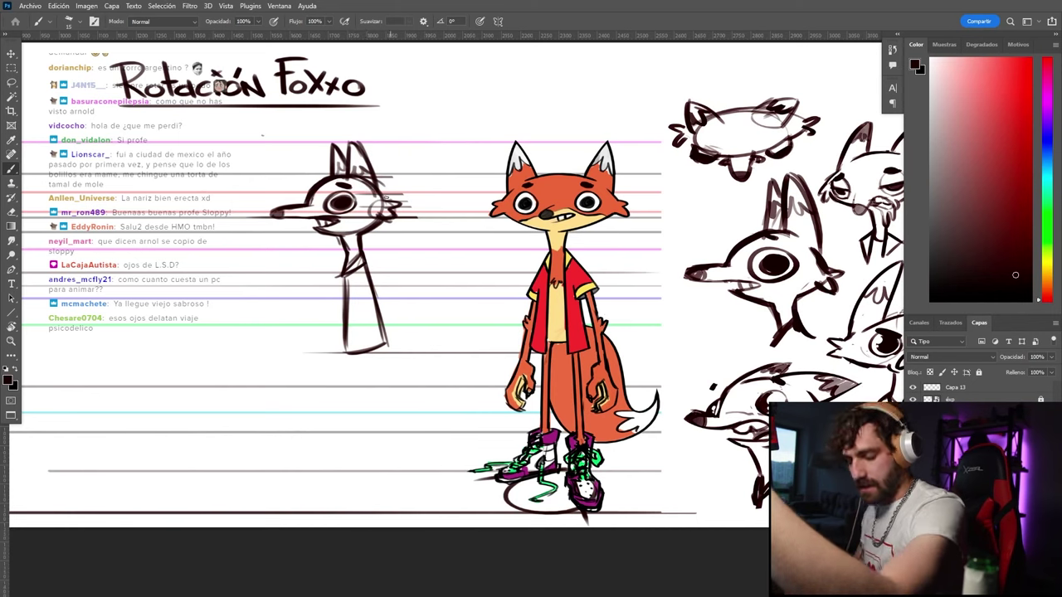
# Erase the cheek's construction circle inside the side-view head and redraw the snout's upper contour with a thicker line
pyautogui.press('e')
pyautogui.moveTo(375, 213); pyautogui.dragTo(352, 222)
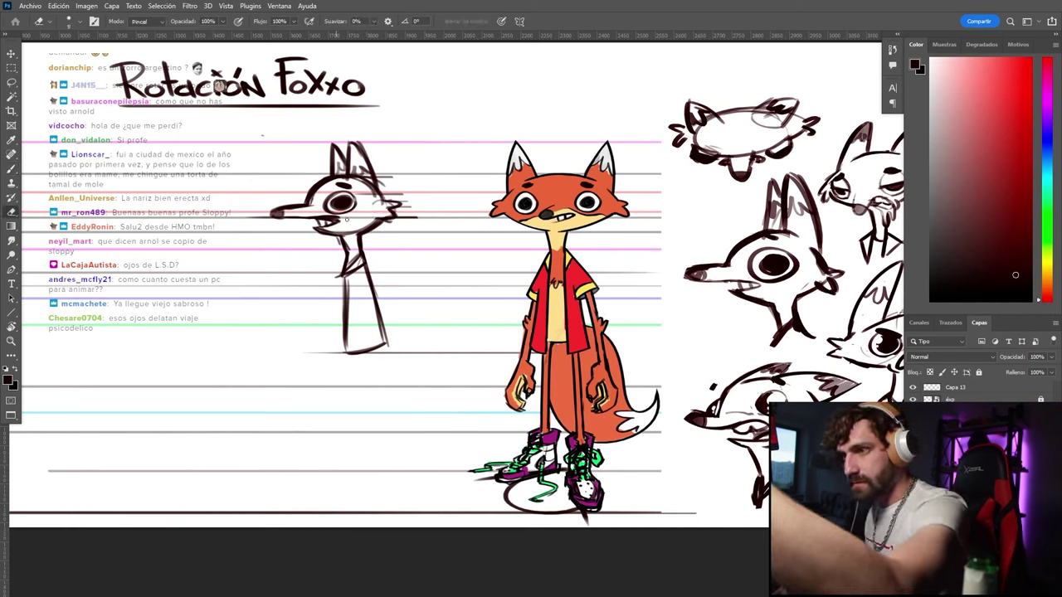
pyautogui.press('b')
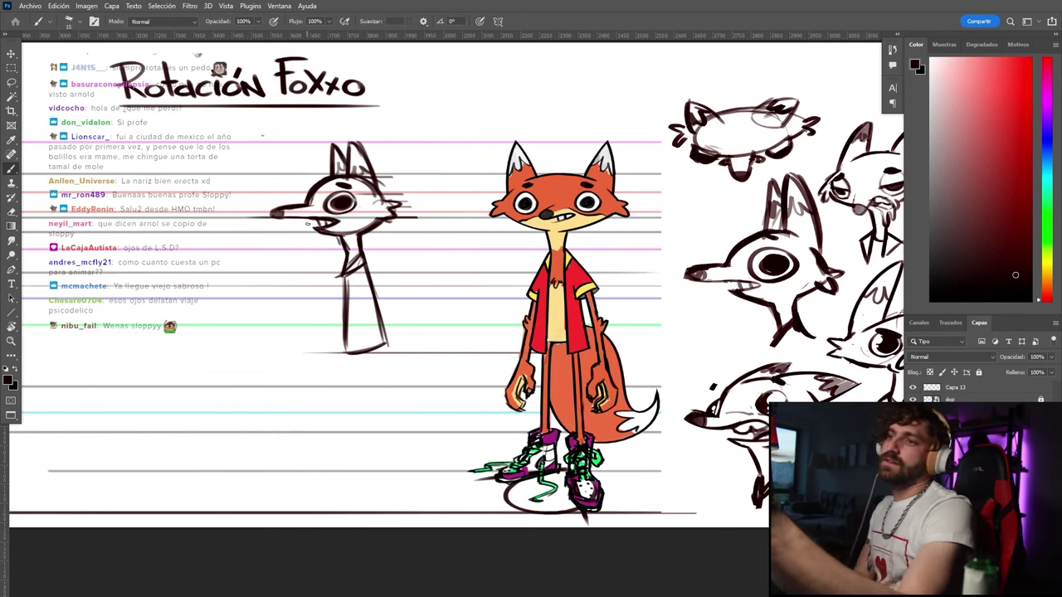
pyautogui.moveTo(306, 208); pyautogui.dragTo(268, 214)
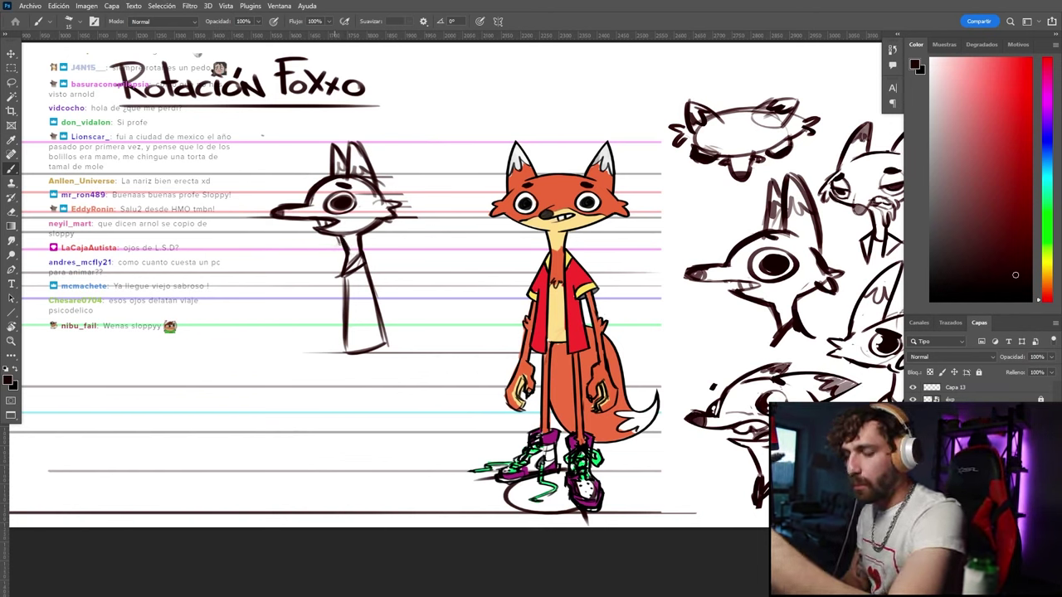
pyautogui.press('e')
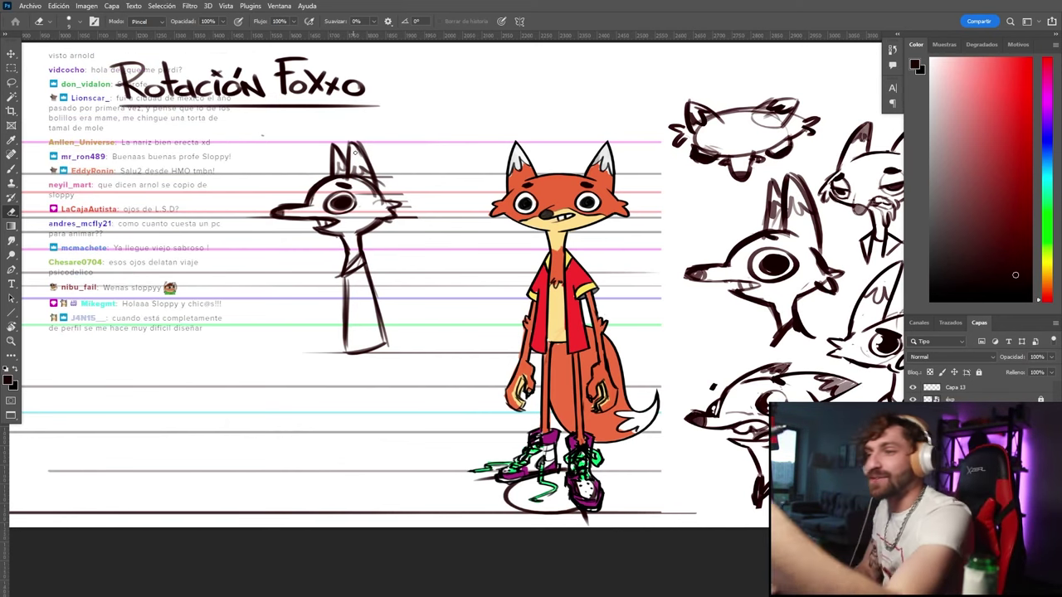
# Project a horizontal guide from the front view's sleeve hem and sketch the short sleeve on the side-view torso
pyautogui.press('b')
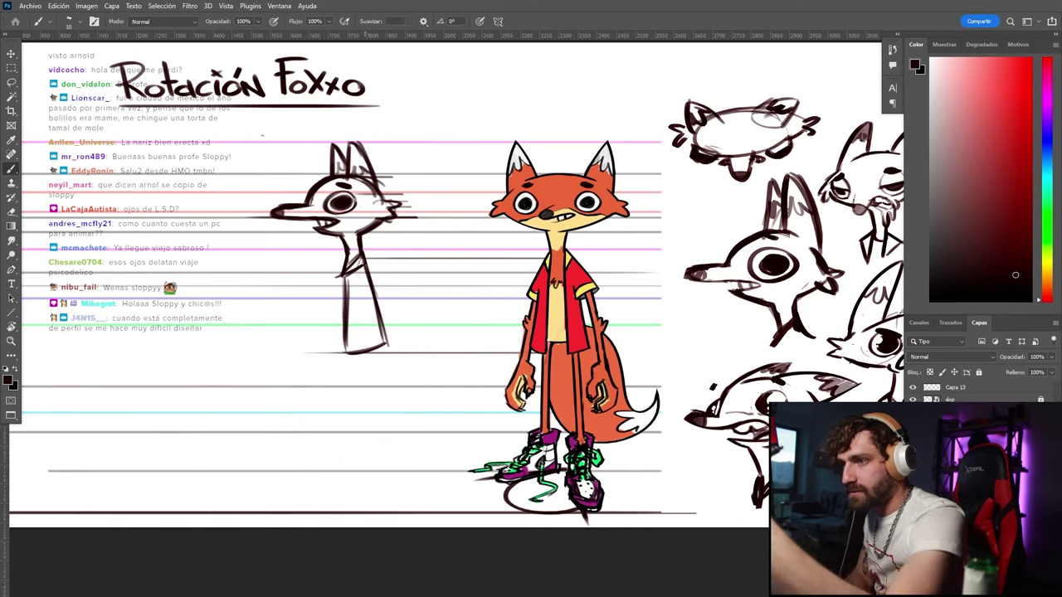
pyautogui.moveTo(510, 299)
pyautogui.mouseDown()
pyautogui.moveTo(358, 299)
pyautogui.moveTo(355, 289)
pyautogui.moveTo(355, 304)
pyautogui.mouseUp()
pyautogui.moveTo(379, 269); pyautogui.dragTo(371, 301)
pyautogui.hotkey('ctrl', 'z')
pyautogui.hotkey('ctrl', 'z')
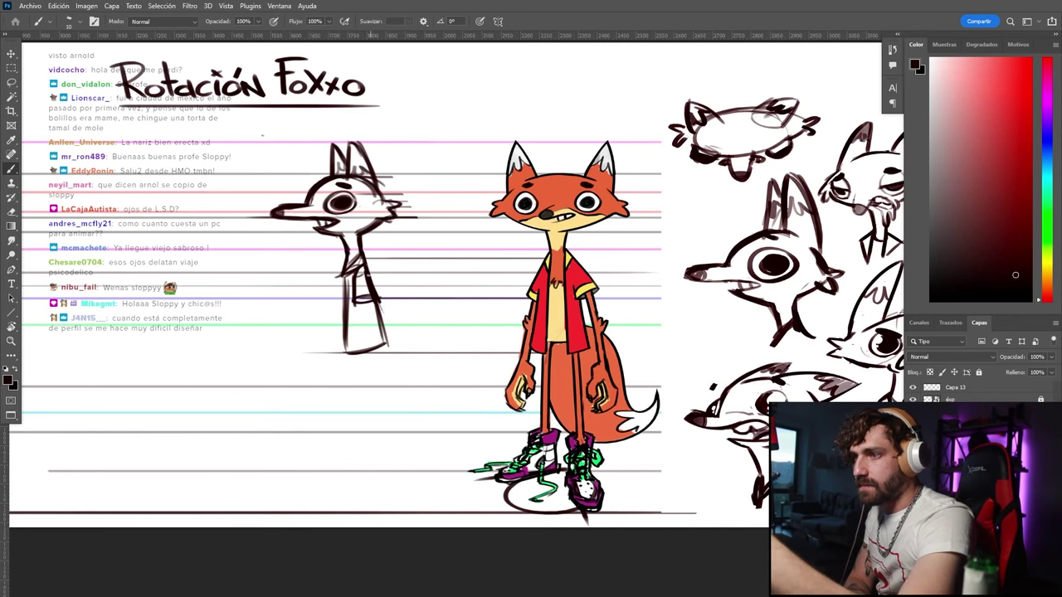
pyautogui.press('e')
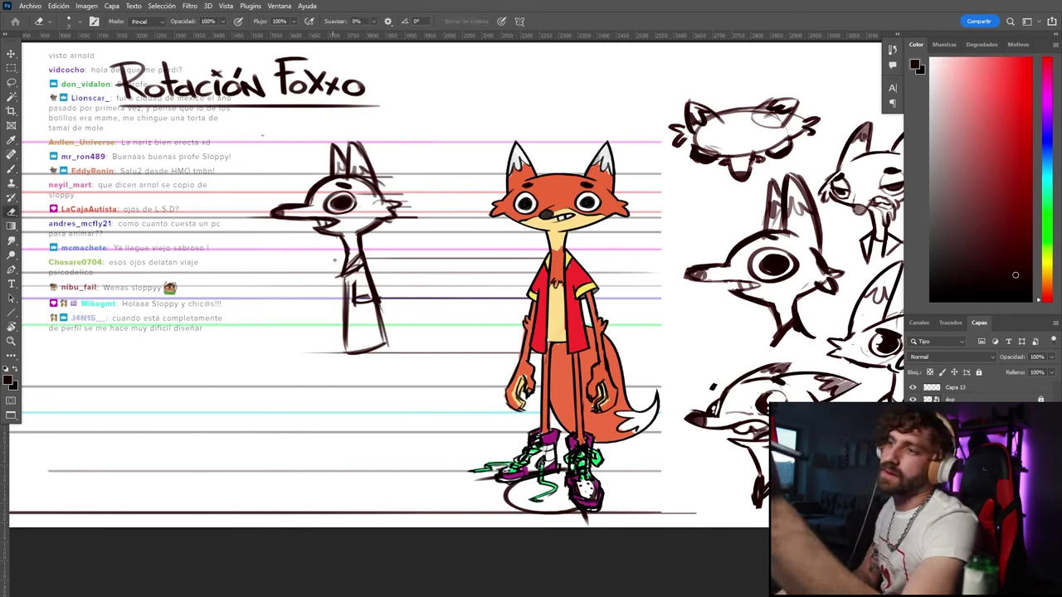
# Project a horizontal guide at the front view's wrist height and rough in the side-view arm below the sleeve
pyautogui.press('b')
pyautogui.moveTo(295, 364); pyautogui.dragTo(543, 363)
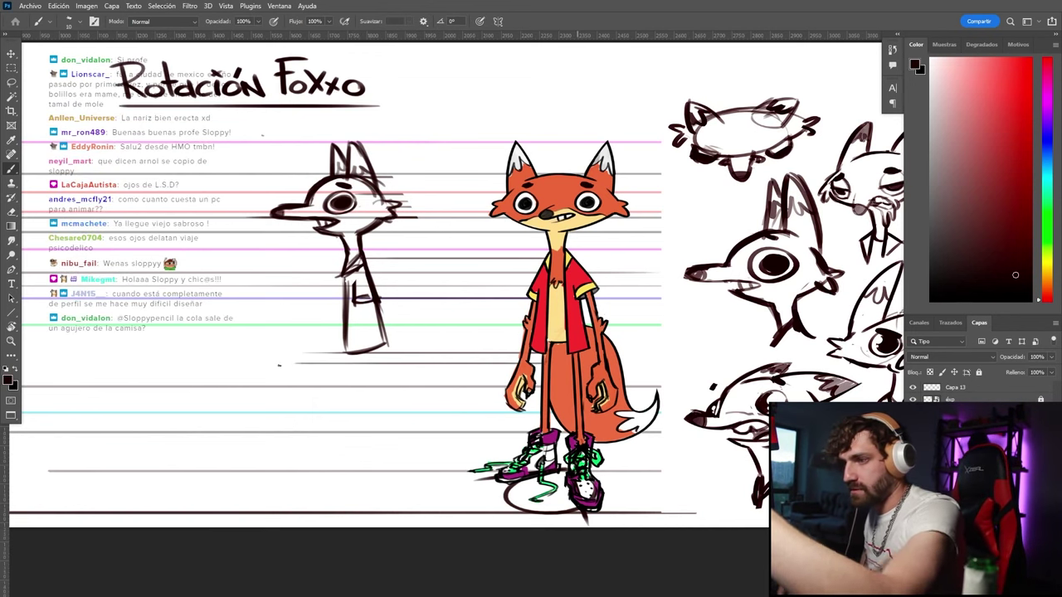
pyautogui.moveTo(362, 300)
pyautogui.mouseDown()
pyautogui.moveTo(361, 365)
pyautogui.moveTo(367, 348)
pyautogui.mouseUp()
pyautogui.hotkey('ctrl', 'z')
pyautogui.hotkey('ctrl', 'z')
pyautogui.hotkey('ctrl', 'z')
pyautogui.hotkey('ctrl', 'z')
pyautogui.hotkey('ctrl', 'z')
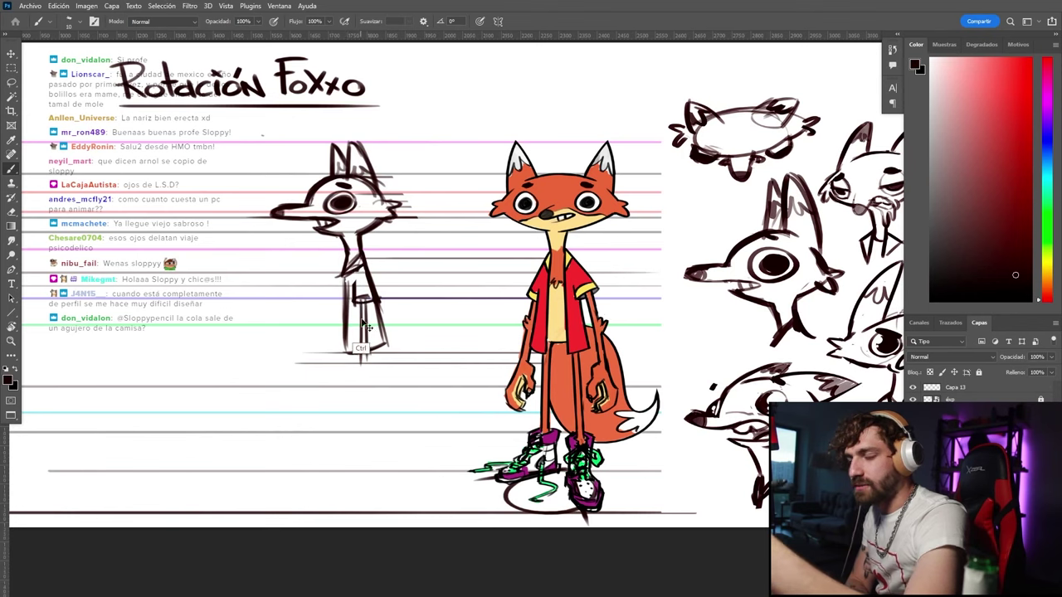
pyautogui.hotkey('ctrl', 'z')
# Redraw the thin side-view forearm and rough in the hand below it, using a guide from the front view's hand
pyautogui.moveTo(361, 298)
pyautogui.mouseDown()
pyautogui.moveTo(359, 350)
pyautogui.moveTo(362, 363)
pyautogui.moveTo(370, 345)
pyautogui.moveTo(372, 362)
pyautogui.mouseUp()
pyautogui.moveTo(369, 267); pyautogui.dragTo(367, 304)
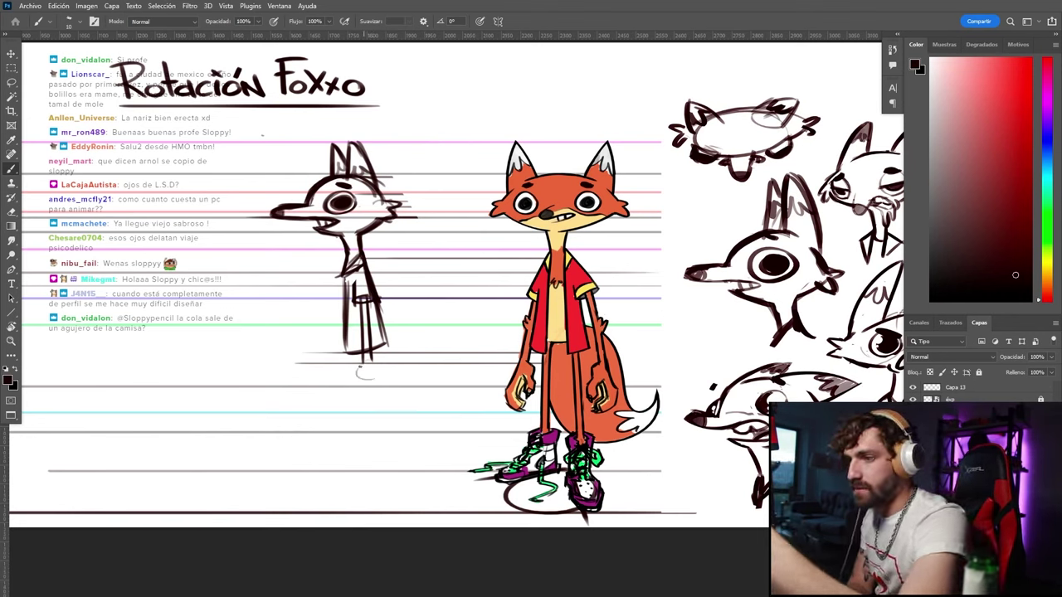
pyautogui.moveTo(511, 380); pyautogui.dragTo(357, 379)
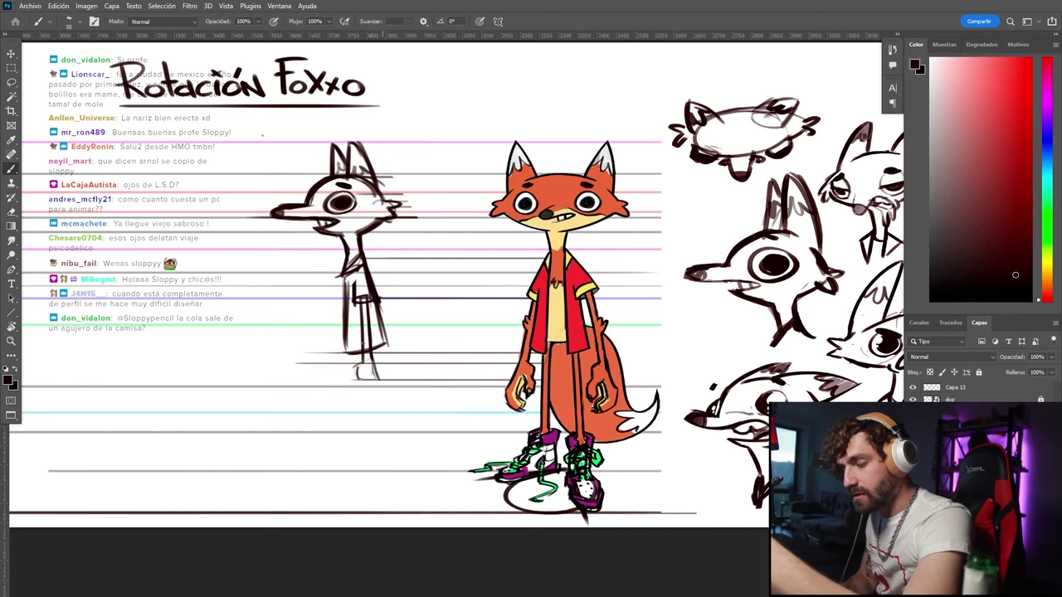
pyautogui.moveTo(365, 304)
pyautogui.mouseDown()
pyautogui.moveTo(369, 375)
pyautogui.moveTo(360, 370)
pyautogui.mouseUp()
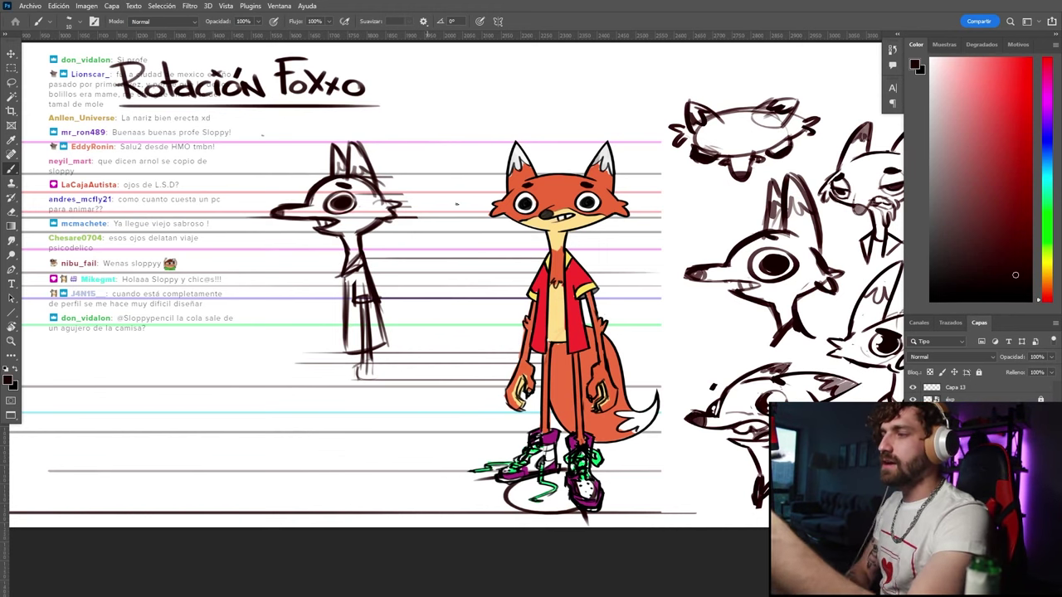
pyautogui.scroll(2, 554, 248)
pyautogui.moveTo(556, 86); pyautogui.dragTo(523, 578)
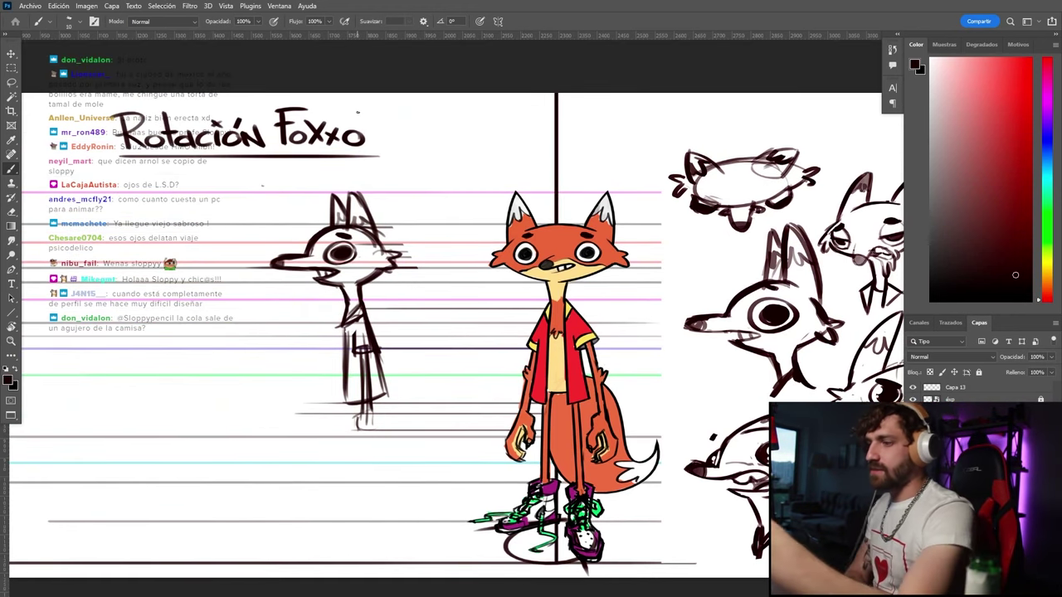
pyautogui.hotkey('ctrl', 'z')
pyautogui.hotkey('ctrl', 't')
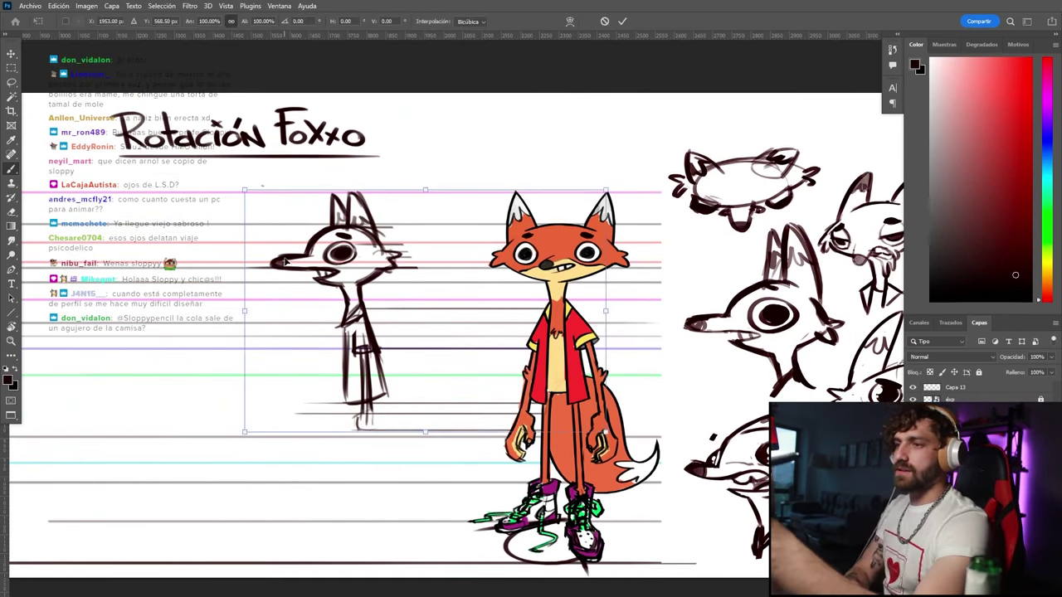
pyautogui.press('Escape')
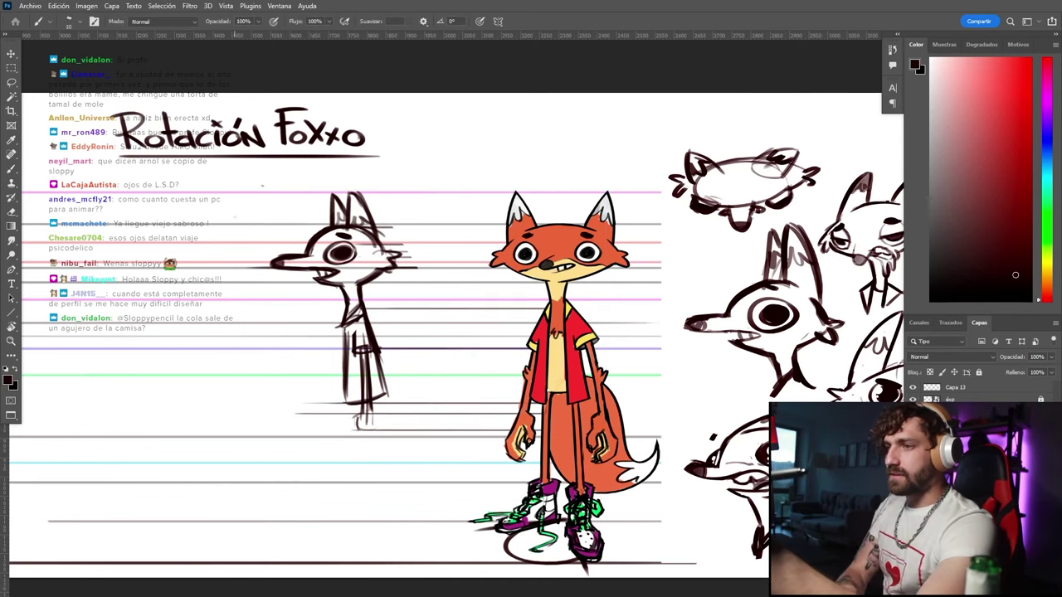
pyautogui.press('Delete')
pyautogui.hotkey('ctrl', 'z')
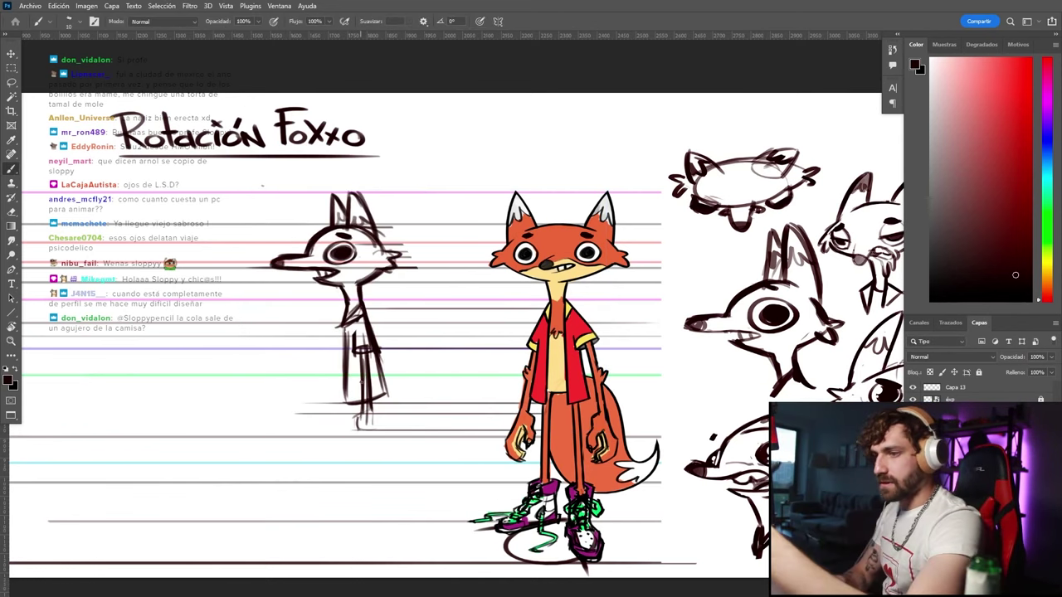
# Project a guide from the front view's crotch and sketch the side-view leg as a vertical line ending in an ellipse at the shoe top
pyautogui.moveTo(537, 393); pyautogui.dragTo(277, 394)
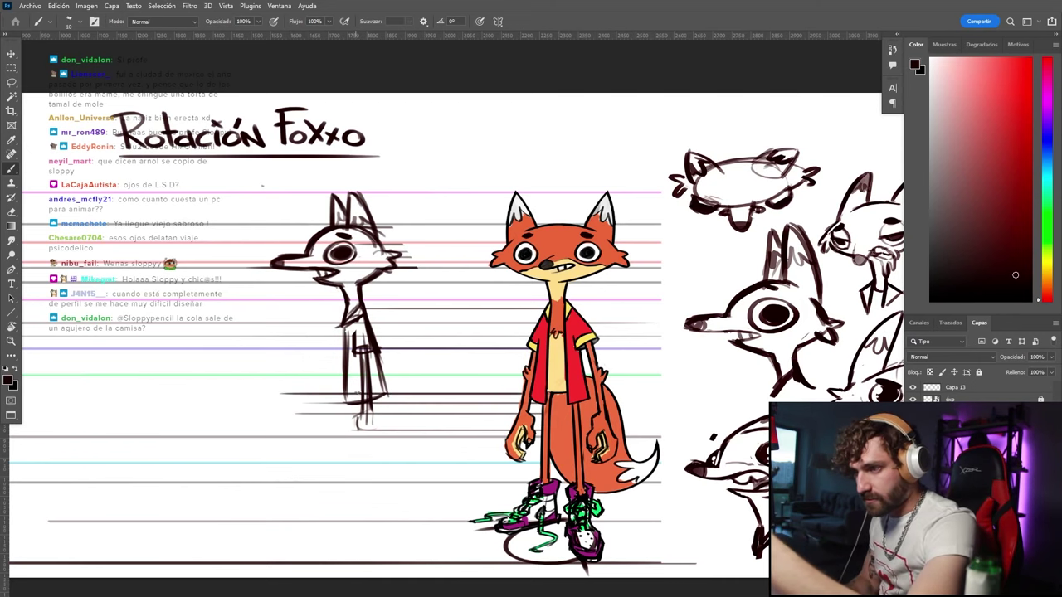
pyautogui.moveTo(357, 415); pyautogui.dragTo(358, 498)
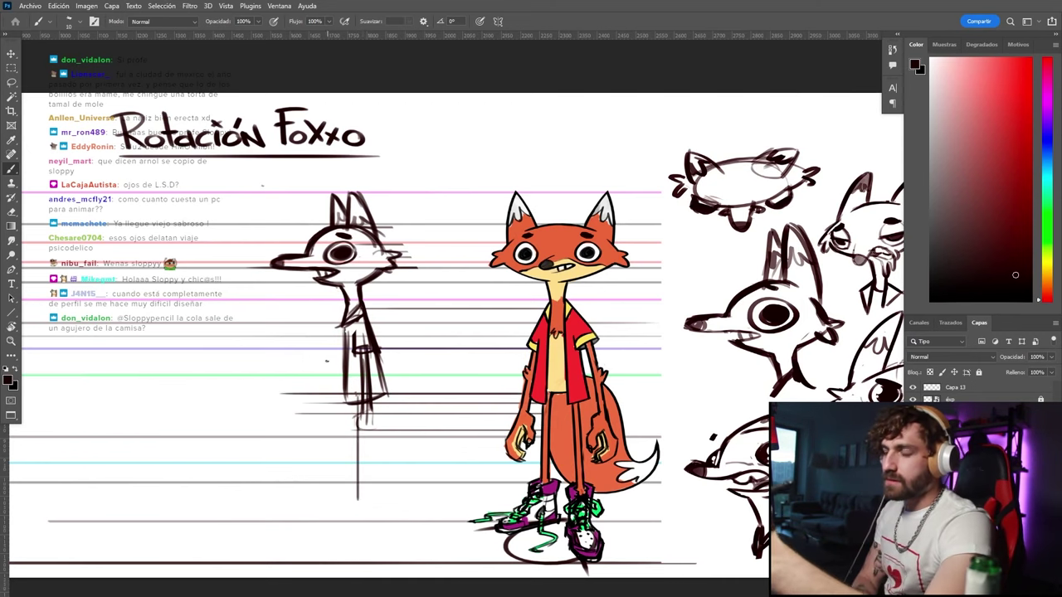
pyautogui.hotkey('ctrl', 'z')
pyautogui.moveTo(361, 405); pyautogui.dragTo(366, 531)
pyautogui.hotkey('ctrl', 'z')
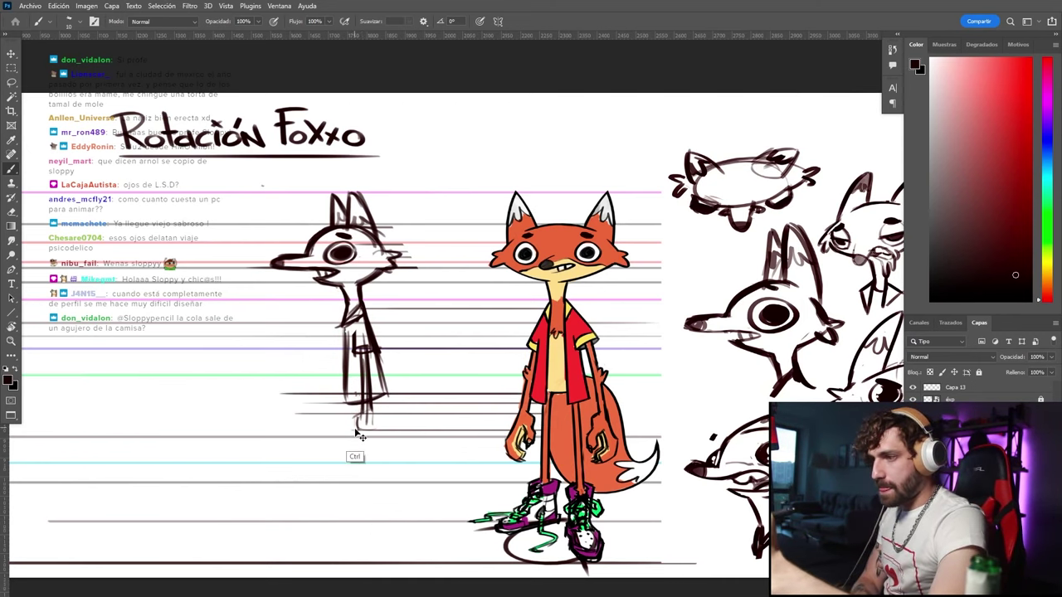
pyautogui.moveTo(361, 406)
pyautogui.mouseDown()
pyautogui.moveTo(360, 504)
pyautogui.moveTo(345, 499)
pyautogui.moveTo(352, 555)
pyautogui.mouseUp()
pyautogui.hotkey('ctrl', 'z')
pyautogui.hotkey('ctrl', 'z')
pyautogui.moveTo(365, 500)
pyautogui.mouseDown()
pyautogui.moveTo(357, 536)
pyautogui.moveTo(348, 497)
pyautogui.mouseUp()
pyautogui.hotkey('ctrl', 'z')
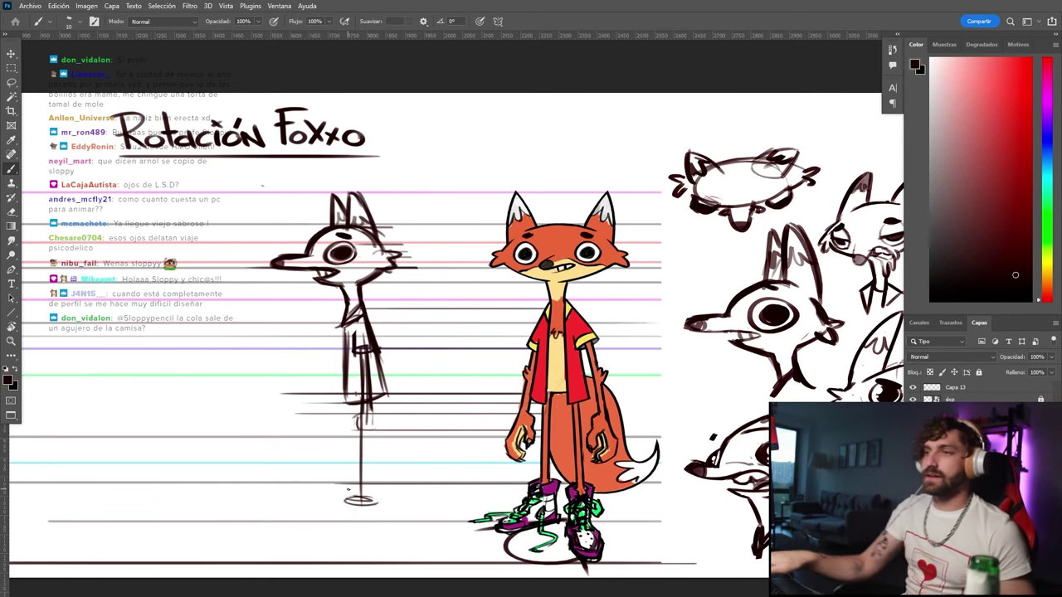
pyautogui.press('XF86AudioLowerVolume')
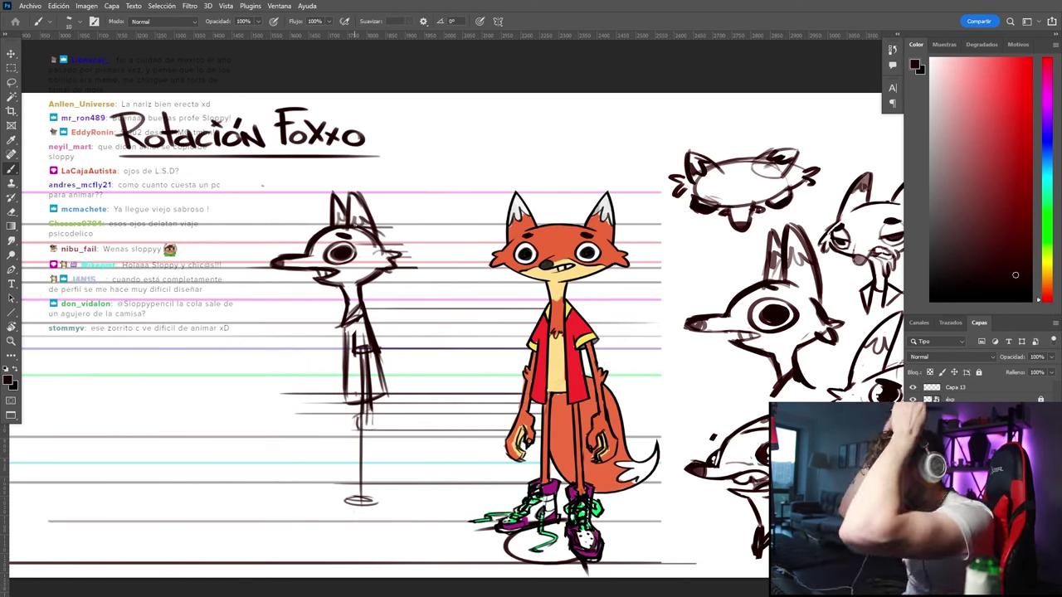
pyautogui.press('e')
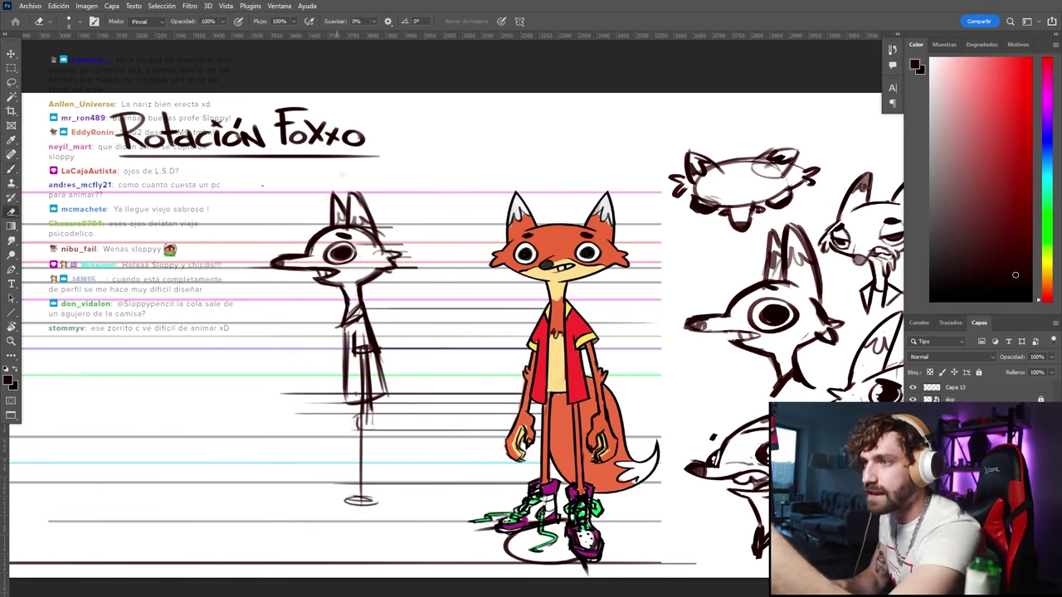
pyautogui.moveTo(333, 196)
pyautogui.mouseDown()
pyautogui.moveTo(342, 214)
pyautogui.moveTo(330, 224)
pyautogui.mouseUp()
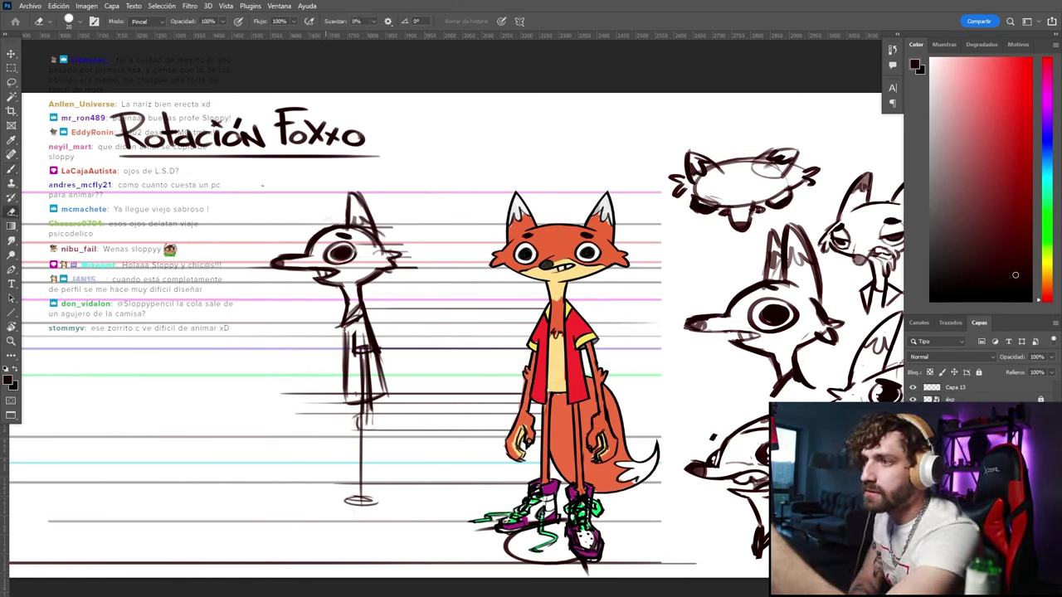
pyautogui.hotkey('ctrl', 'z')
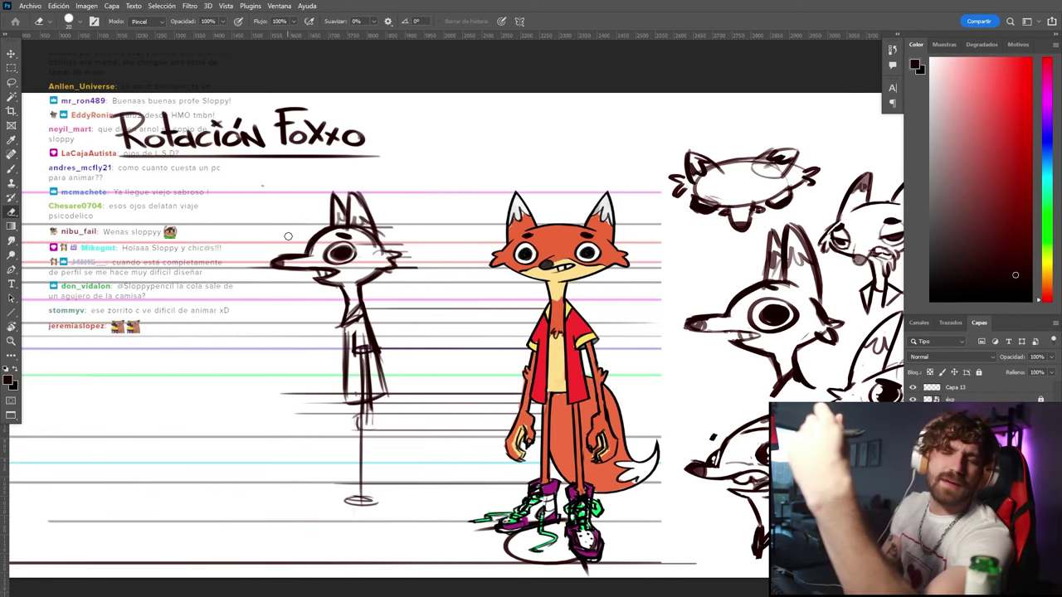
pyautogui.press('b')
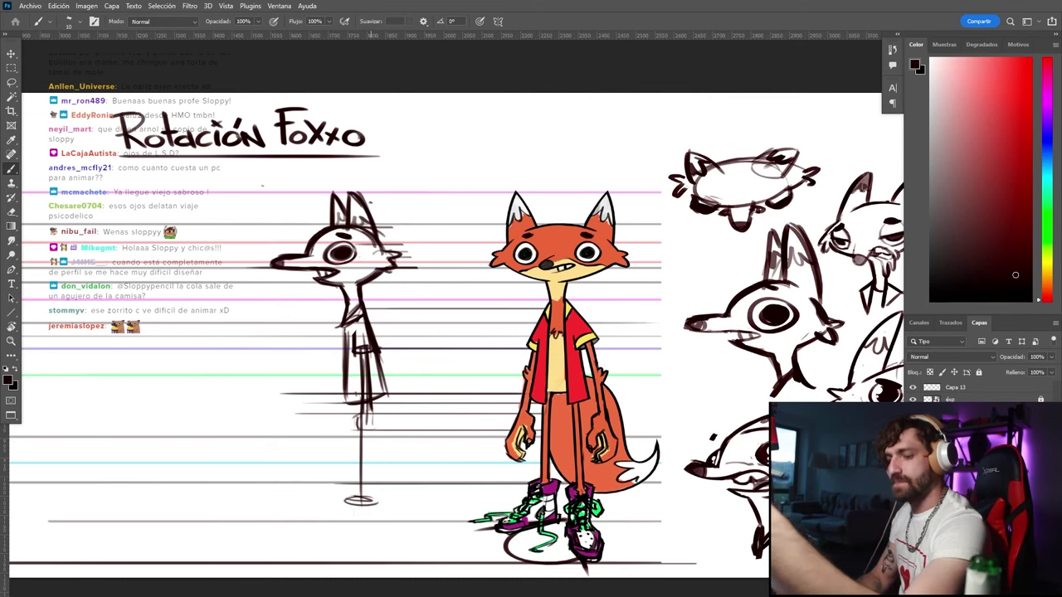
# Erase the stray construction lines at the back of the side-view head and around the cheek fur
pyautogui.press('e')
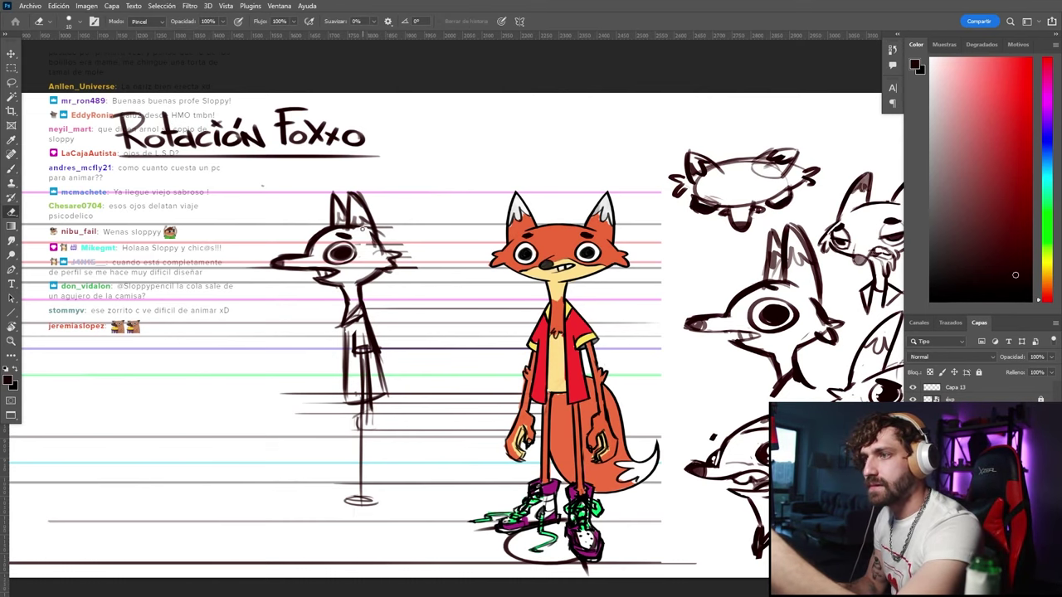
pyautogui.press('b')
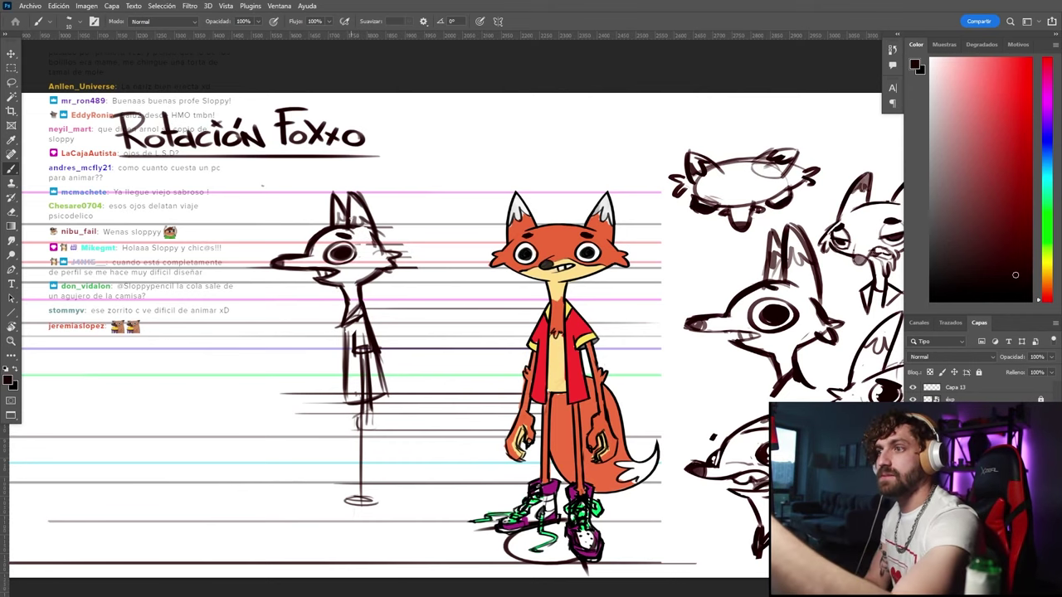
pyautogui.moveTo(349, 195)
pyautogui.mouseDown()
pyautogui.moveTo(352, 222)
pyautogui.moveTo(375, 226)
pyautogui.moveTo(359, 222)
pyautogui.mouseUp()
pyautogui.hotkey('ctrl', 'z')
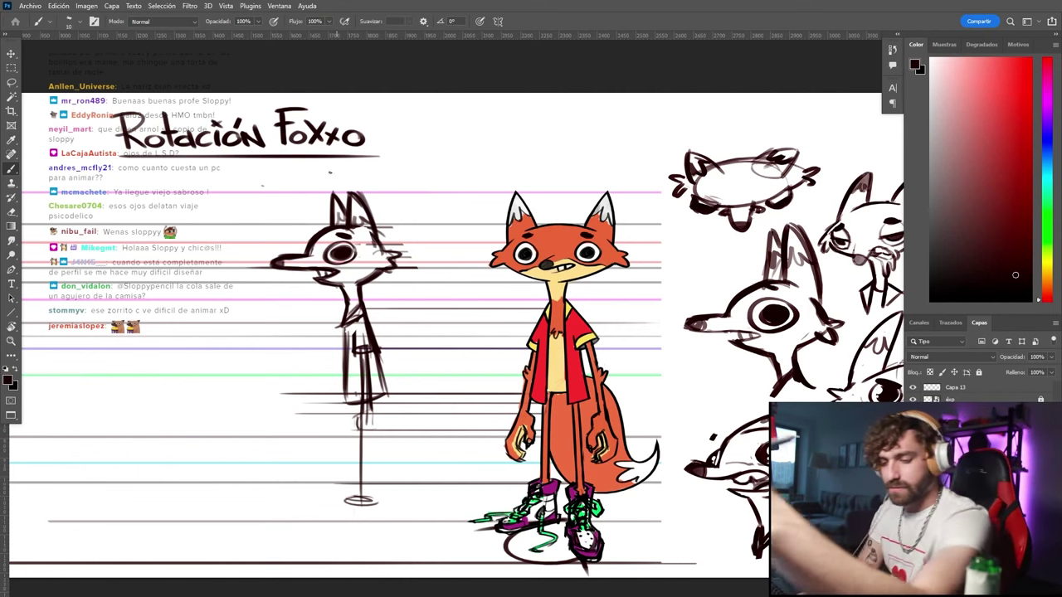
pyautogui.press('e')
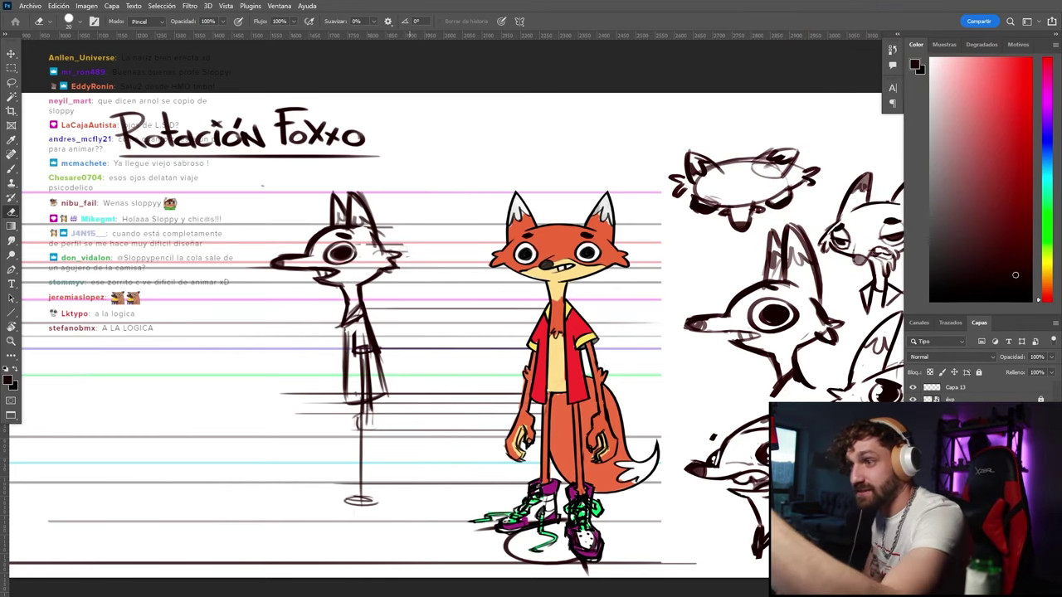
pyautogui.moveTo(401, 246)
pyautogui.mouseDown()
pyautogui.moveTo(382, 248)
pyautogui.moveTo(381, 228)
pyautogui.moveTo(390, 247)
pyautogui.mouseUp()
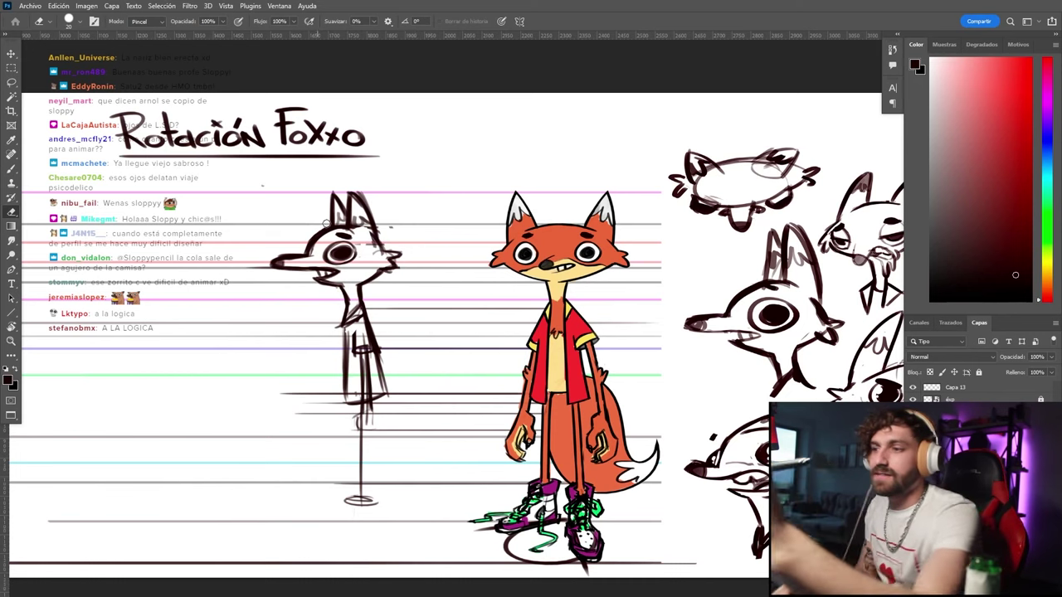
# Sketch the loose shirt front ahead of the side-view torso, flaring from the chest down to a curved hem
pyautogui.press('b')
pyautogui.moveTo(343, 333); pyautogui.dragTo(348, 403)
pyautogui.hotkey('ctrl', 'z')
pyautogui.moveTo(339, 362); pyautogui.dragTo(346, 399)
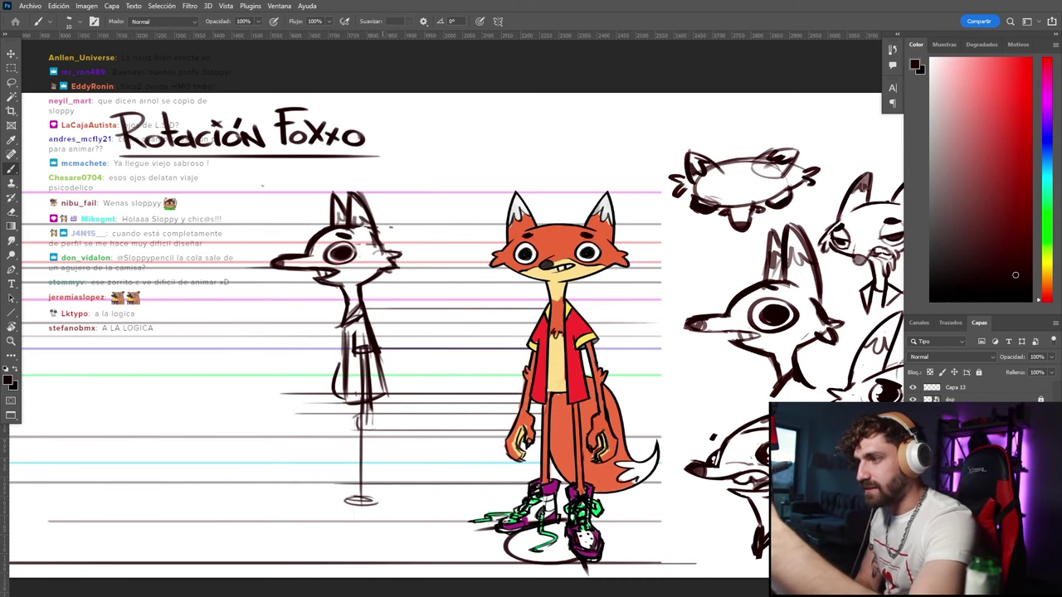
pyautogui.hotkey('ctrl', 'z')
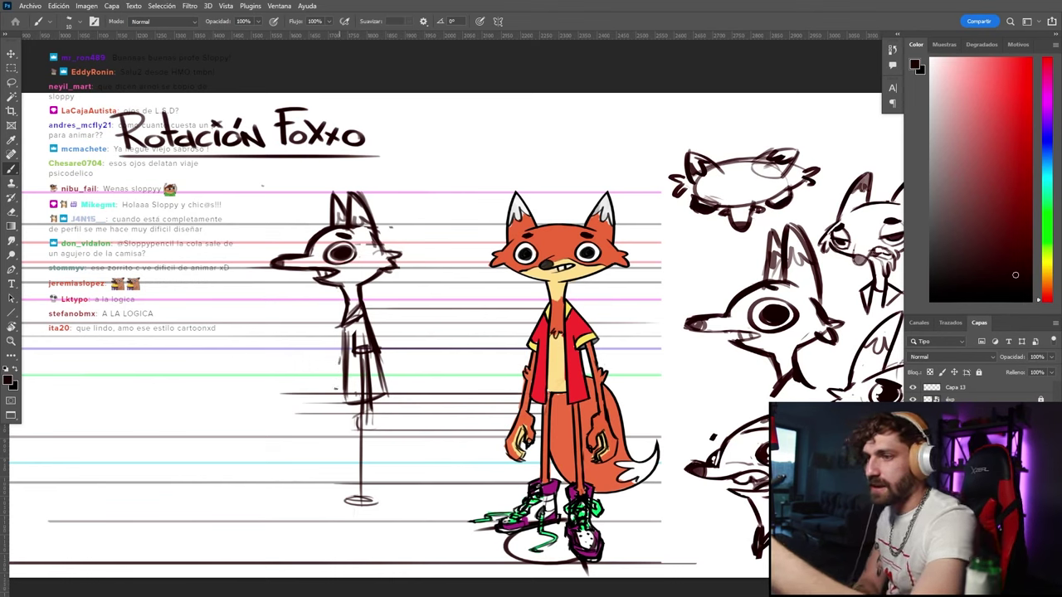
pyautogui.moveTo(337, 364); pyautogui.dragTo(337, 395)
pyautogui.moveTo(340, 351)
pyautogui.mouseDown()
pyautogui.moveTo(337, 370)
pyautogui.moveTo(340, 336)
pyautogui.moveTo(336, 421)
pyautogui.mouseUp()
pyautogui.hotkey('ctrl', 'z')
pyautogui.moveTo(337, 378); pyautogui.dragTo(335, 393)
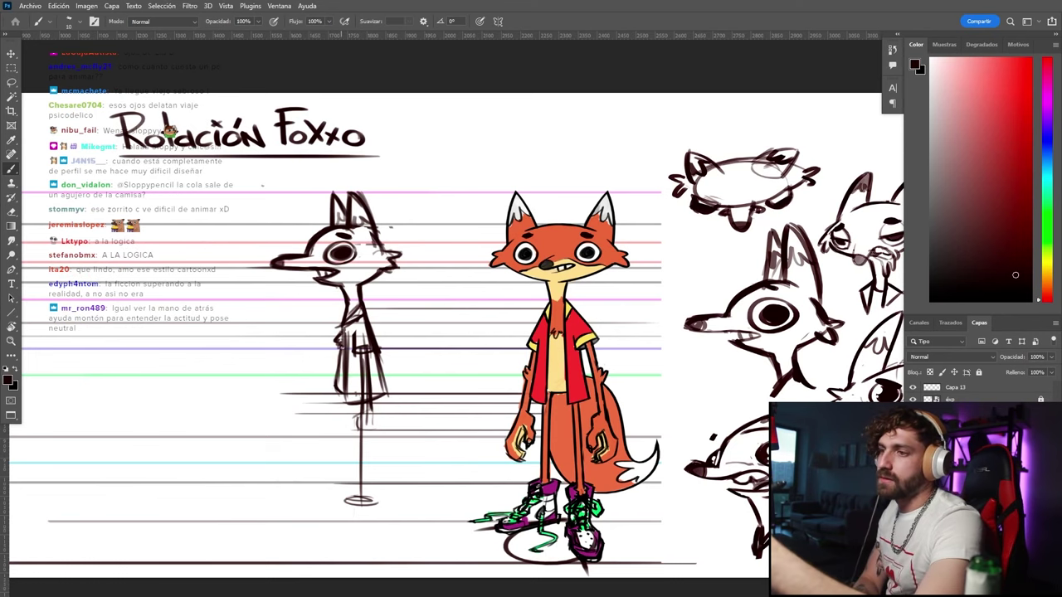
pyautogui.moveTo(341, 348); pyautogui.dragTo(338, 396)
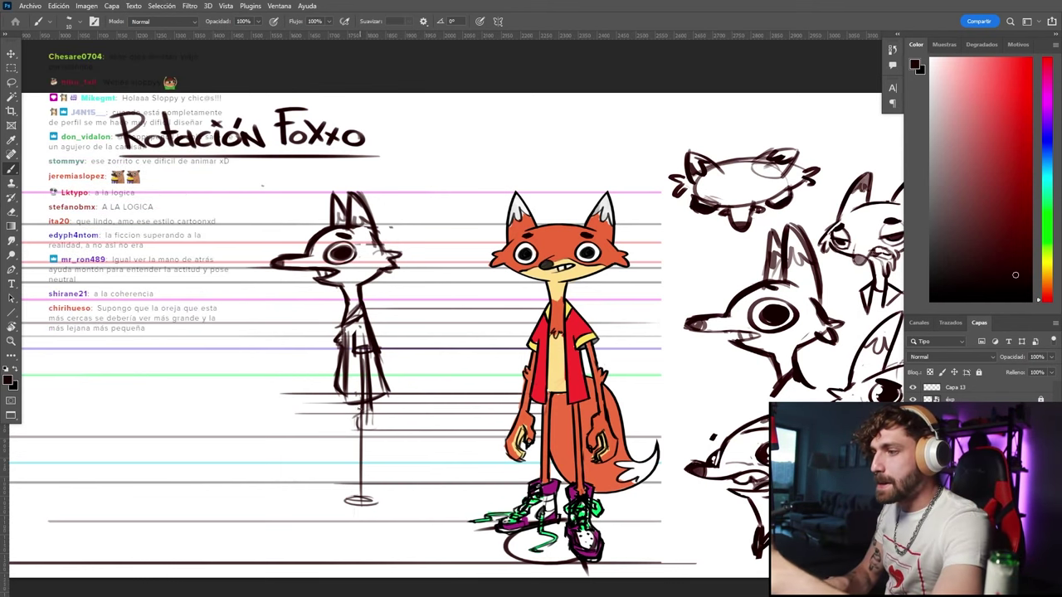
# Block in the side-view shoe's tall ankle shaft as a cylinder running down from the ellipse at the leg's end
pyautogui.moveTo(355, 406)
pyautogui.mouseDown()
pyautogui.moveTo(358, 488)
pyautogui.moveTo(373, 496)
pyautogui.moveTo(356, 501)
pyautogui.moveTo(348, 538)
pyautogui.mouseUp()
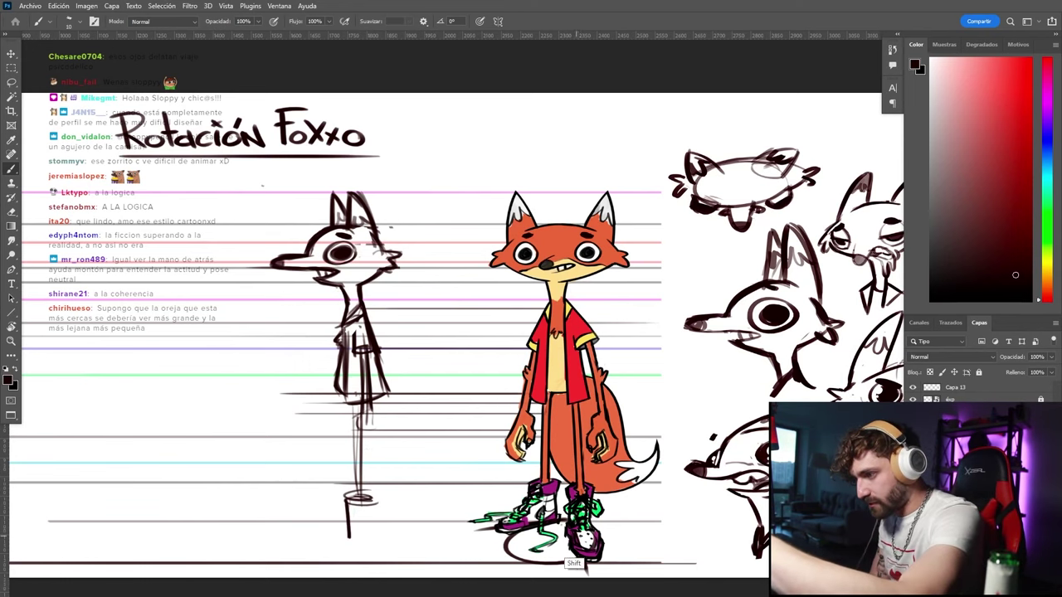
pyautogui.moveTo(373, 496)
pyautogui.mouseDown()
pyautogui.moveTo(375, 544)
pyautogui.moveTo(312, 541)
pyautogui.mouseUp()
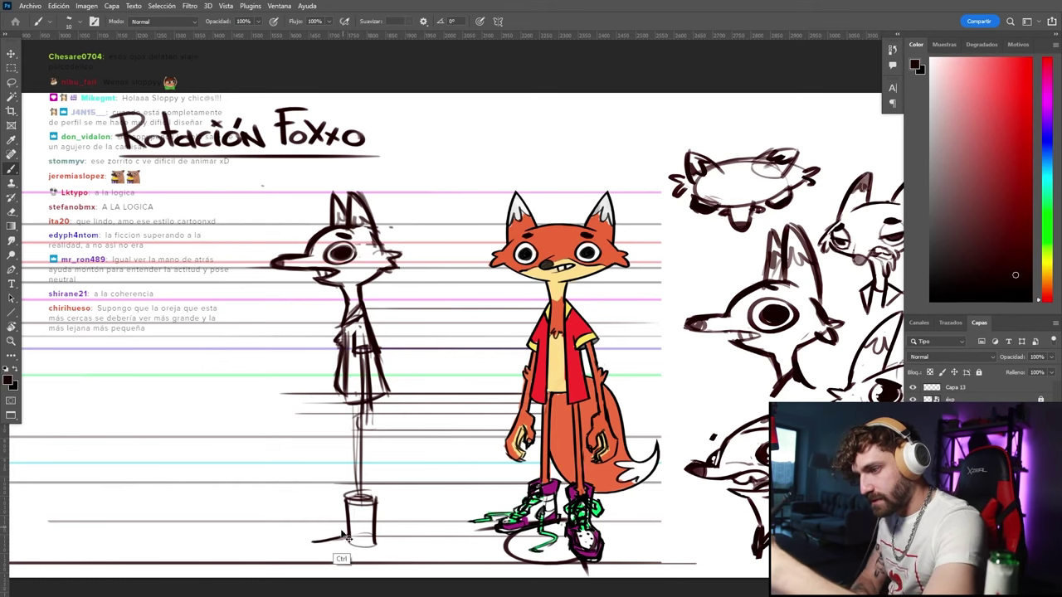
pyautogui.hotkey('ctrl', 'z')
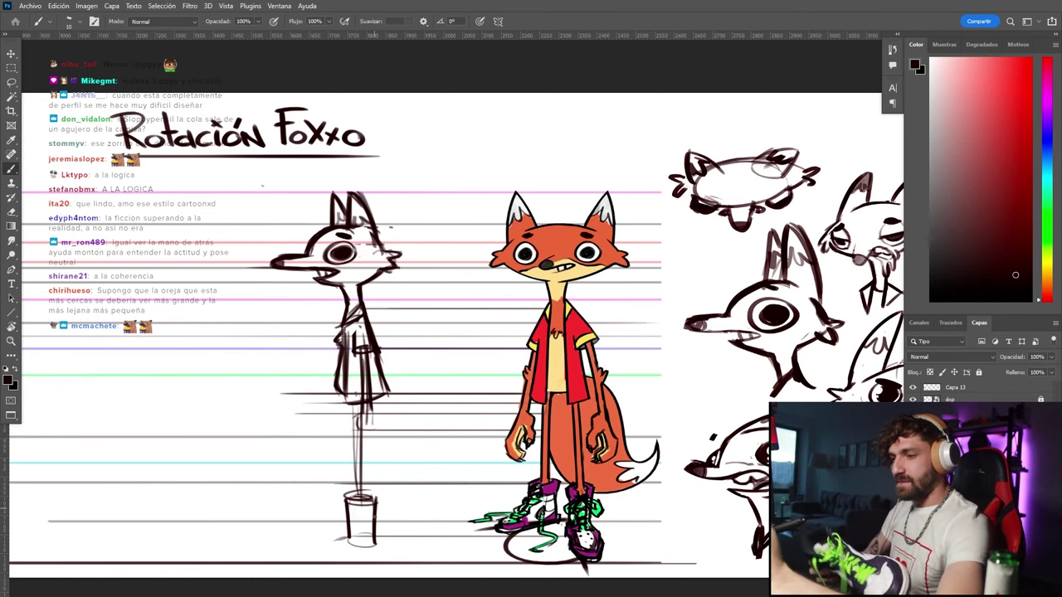
pyautogui.moveTo(372, 497); pyautogui.dragTo(378, 547)
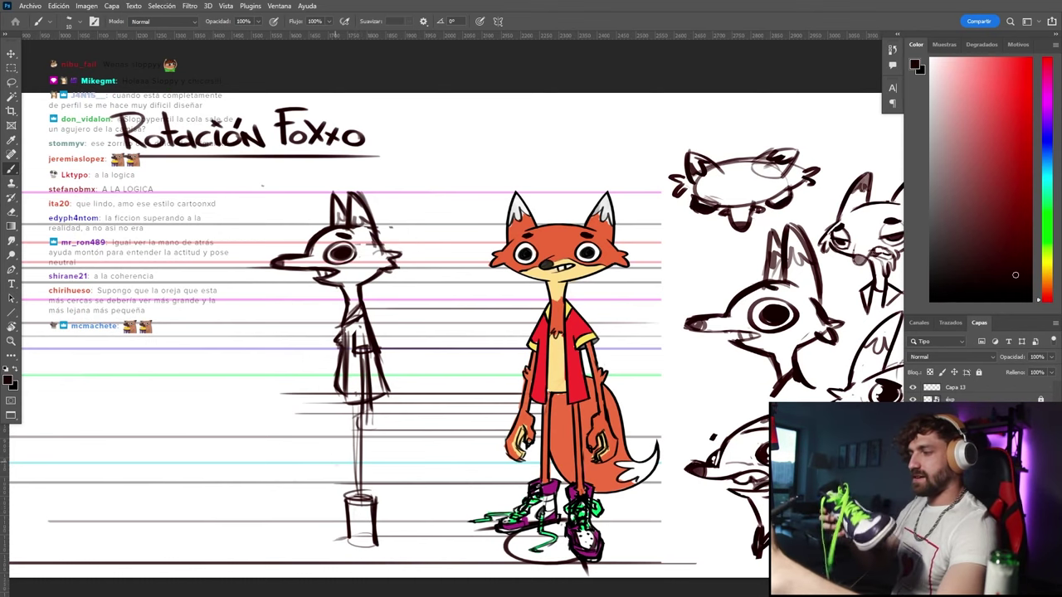
pyautogui.moveTo(344, 498); pyautogui.dragTo(338, 534)
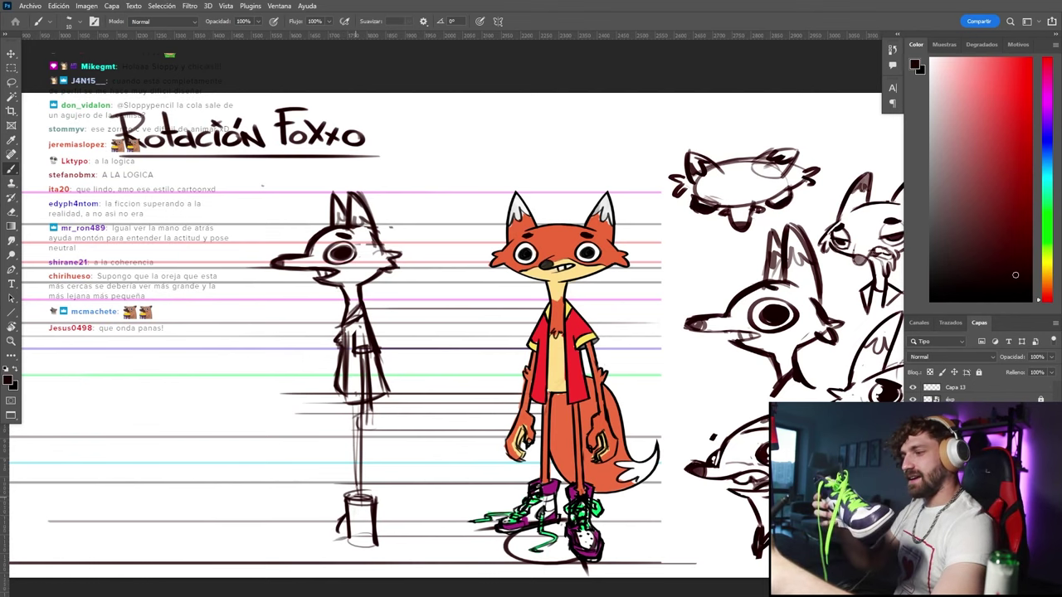
pyautogui.hotkey('ctrl', 'z')
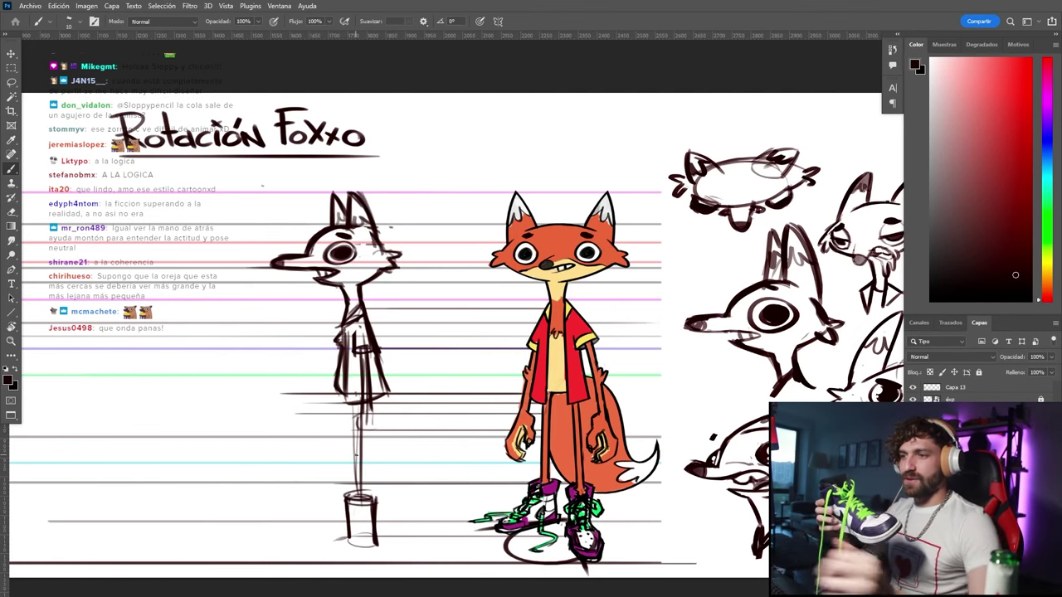
# Sketch the side-view shoe's forward foot and flat sole near the ground line, with the second shoe's outline just behind it
pyautogui.moveTo(348, 532)
pyautogui.mouseDown()
pyautogui.moveTo(304, 545)
pyautogui.moveTo(302, 557)
pyautogui.mouseUp()
pyautogui.hotkey('ctrl', 'z')
pyautogui.hotkey('ctrl', 'z')
pyautogui.hotkey('ctrl', 'z')
pyautogui.hotkey('ctrl', 'z')
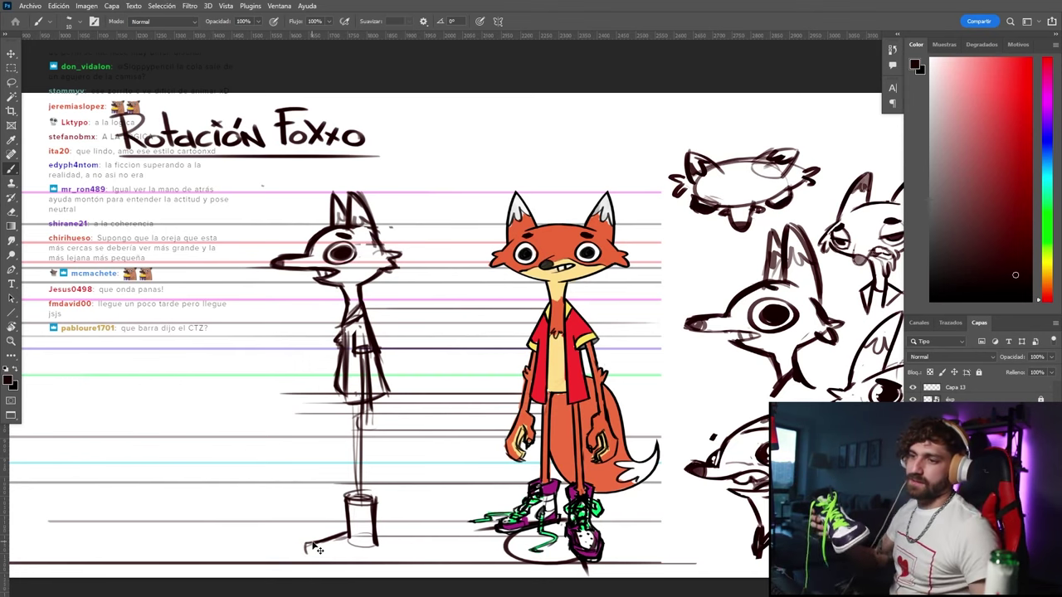
pyautogui.moveTo(317, 542)
pyautogui.mouseDown()
pyautogui.moveTo(312, 555)
pyautogui.moveTo(384, 554)
pyautogui.moveTo(314, 530)
pyautogui.moveTo(342, 517)
pyautogui.moveTo(344, 490)
pyautogui.moveTo(373, 482)
pyautogui.moveTo(341, 512)
pyautogui.moveTo(378, 497)
pyautogui.mouseUp()
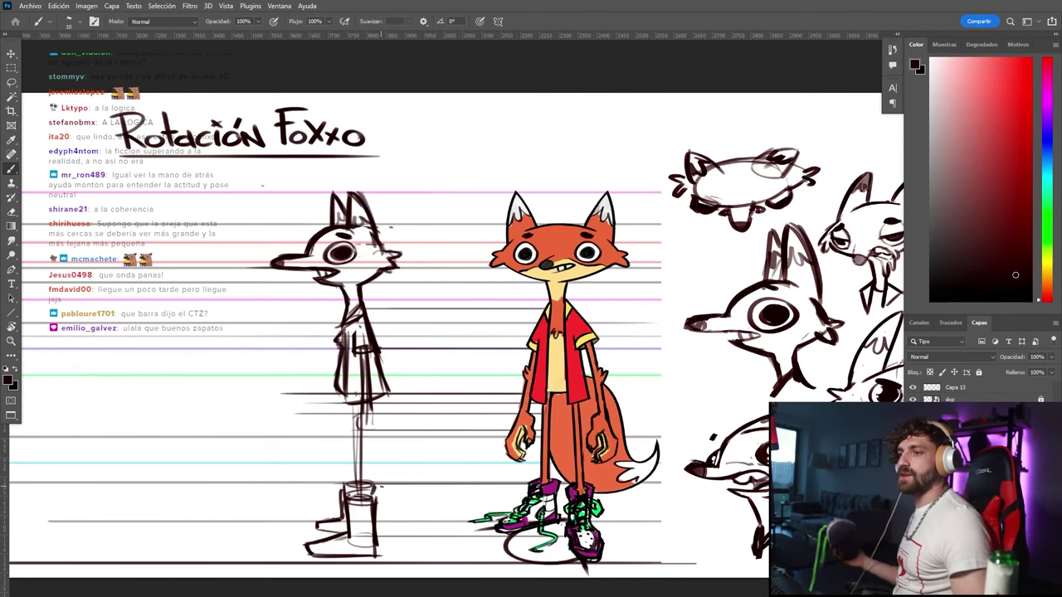
# Sketch a bushy tail curving out behind the side-view torso, down to shoe-top height and up into a pointed, fur-marked tip
pyautogui.moveTo(409, 401)
pyautogui.mouseDown()
pyautogui.moveTo(390, 466)
pyautogui.moveTo(402, 398)
pyautogui.moveTo(422, 385)
pyautogui.moveTo(385, 382)
pyautogui.moveTo(363, 401)
pyautogui.moveTo(435, 461)
pyautogui.moveTo(456, 467)
pyautogui.moveTo(461, 439)
pyautogui.moveTo(452, 463)
pyautogui.mouseUp()
pyautogui.moveTo(461, 439)
pyautogui.mouseDown()
pyautogui.moveTo(472, 457)
pyautogui.moveTo(453, 486)
pyautogui.mouseUp()
pyautogui.moveTo(373, 406)
pyautogui.mouseDown()
pyautogui.moveTo(369, 460)
pyautogui.moveTo(407, 492)
pyautogui.mouseUp()
pyautogui.moveTo(365, 425)
pyautogui.mouseDown()
pyautogui.moveTo(363, 457)
pyautogui.moveTo(428, 492)
pyautogui.mouseUp()
pyautogui.moveTo(371, 464)
pyautogui.mouseDown()
pyautogui.moveTo(384, 487)
pyautogui.moveTo(462, 481)
pyautogui.moveTo(473, 465)
pyautogui.mouseUp()
pyautogui.moveTo(408, 493)
pyautogui.mouseDown()
pyautogui.moveTo(470, 452)
pyautogui.moveTo(462, 484)
pyautogui.mouseUp()
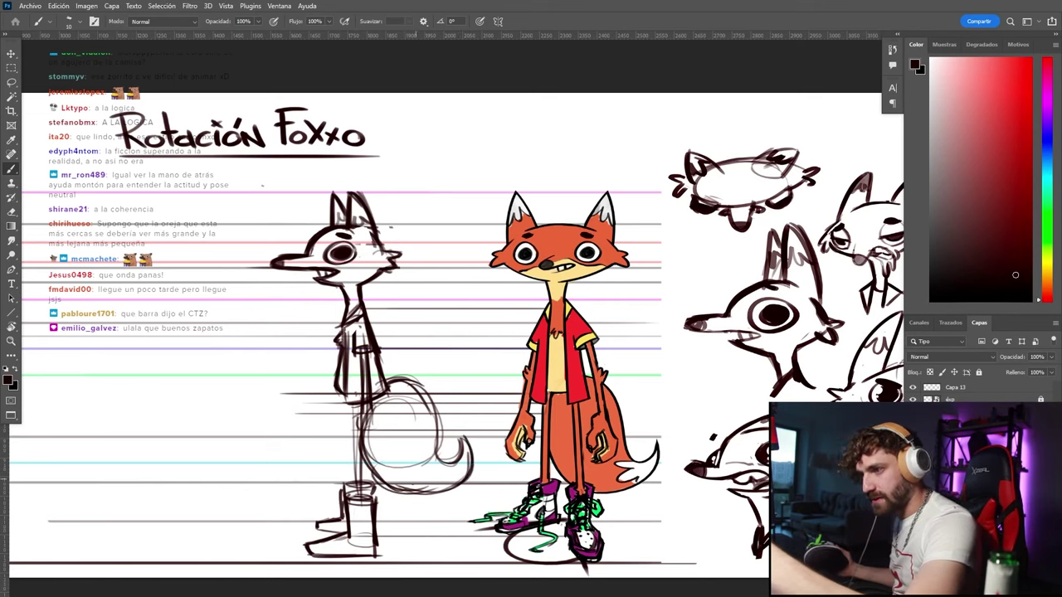
pyautogui.moveTo(467, 440)
pyautogui.mouseDown()
pyautogui.moveTo(474, 464)
pyautogui.moveTo(462, 440)
pyautogui.mouseUp()
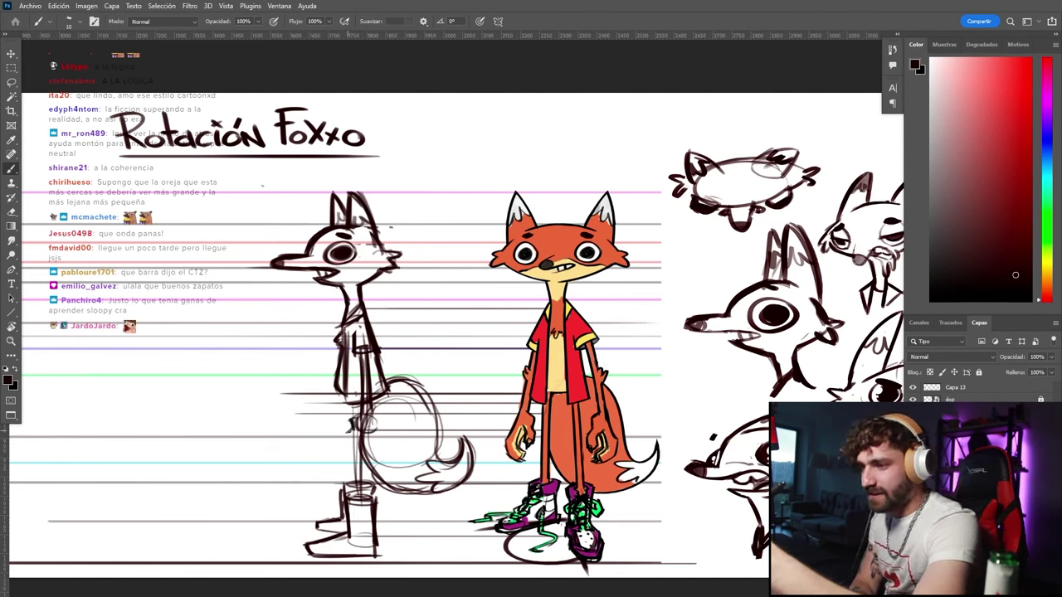
# Rough in the side-view hand and use a smaller eraser to clear the lines overlapping the forearm
pyautogui.moveTo(346, 433)
pyautogui.mouseDown()
pyautogui.moveTo(346, 449)
pyautogui.moveTo(357, 436)
pyautogui.mouseUp()
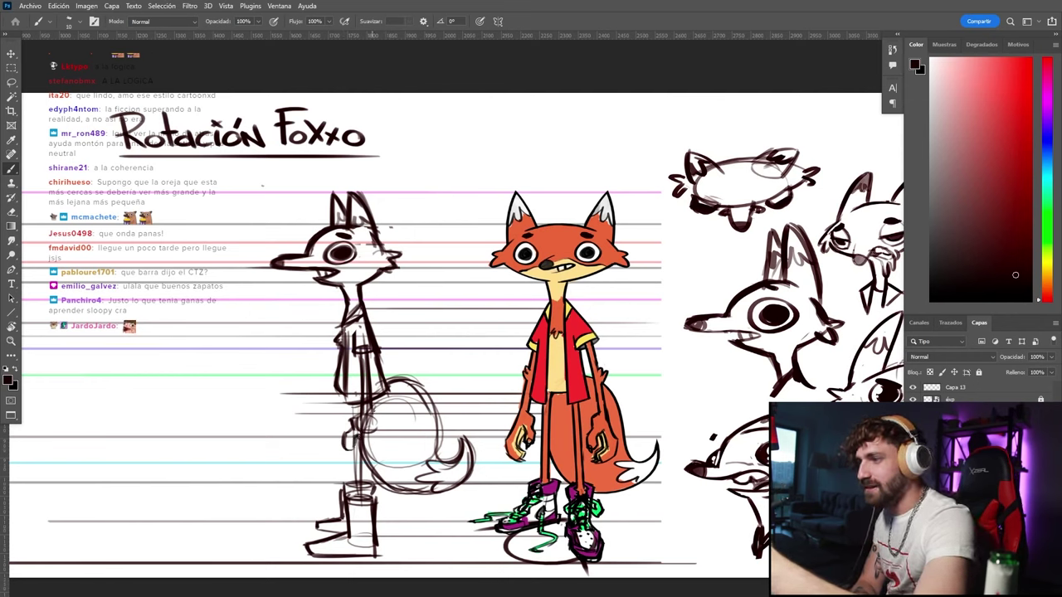
pyautogui.press('e')
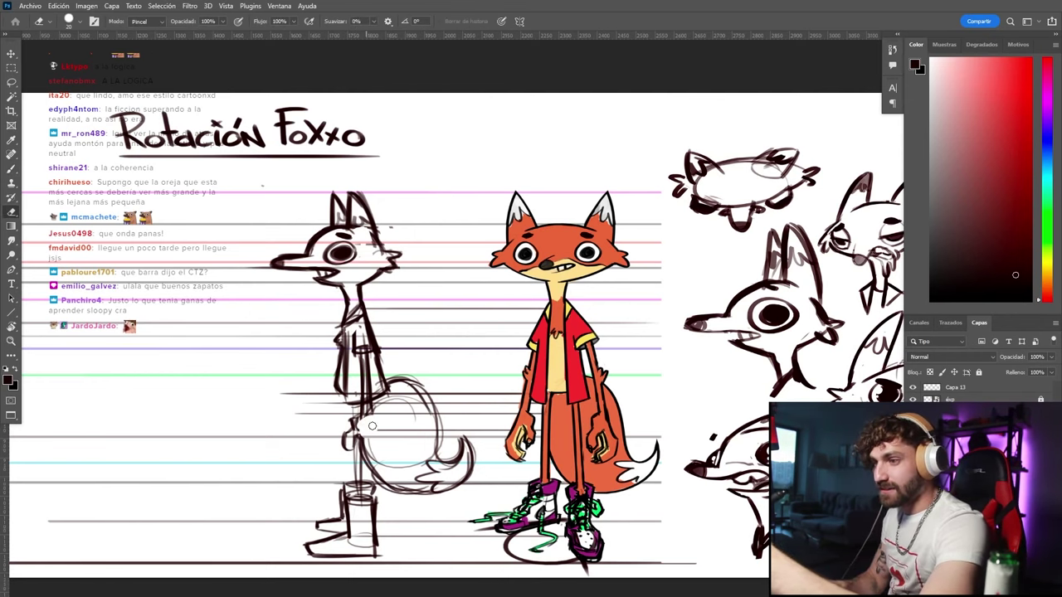
pyautogui.press('[')
pyautogui.press('[')
pyautogui.press('[')
pyautogui.press('[')
pyautogui.press('[')
pyautogui.press('[')
pyautogui.press('[')
pyautogui.moveTo(368, 382); pyautogui.dragTo(366, 406)
pyautogui.press('b')
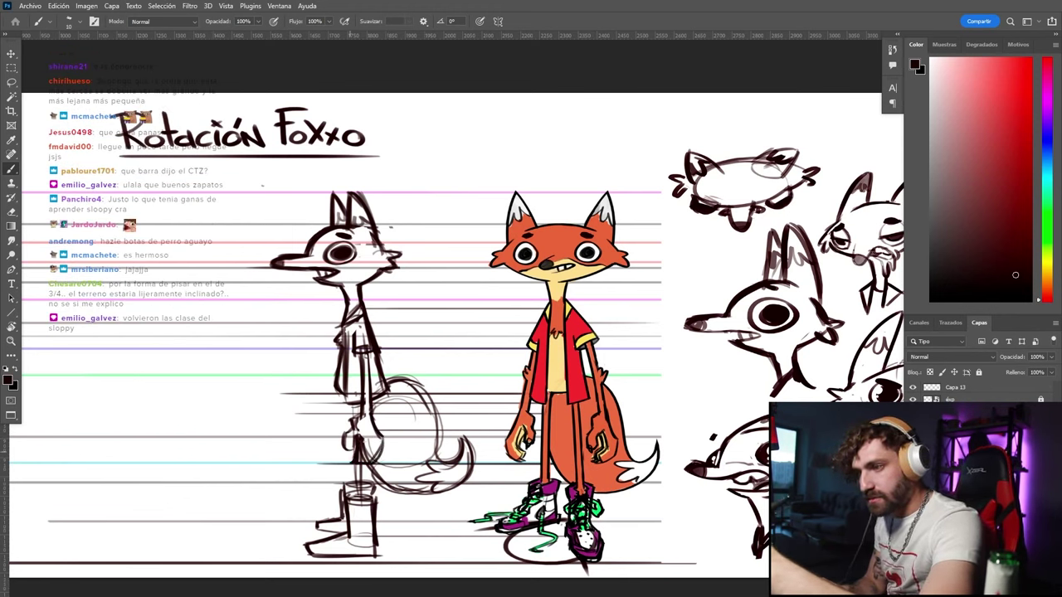
# Erase the rough finger lines and redraw the side-view hand with curled fingers and a furry wrist
pyautogui.press('e')
pyautogui.moveTo(349, 448)
pyautogui.mouseDown()
pyautogui.moveTo(366, 425)
pyautogui.moveTo(354, 455)
pyautogui.mouseUp()
pyautogui.press('b')
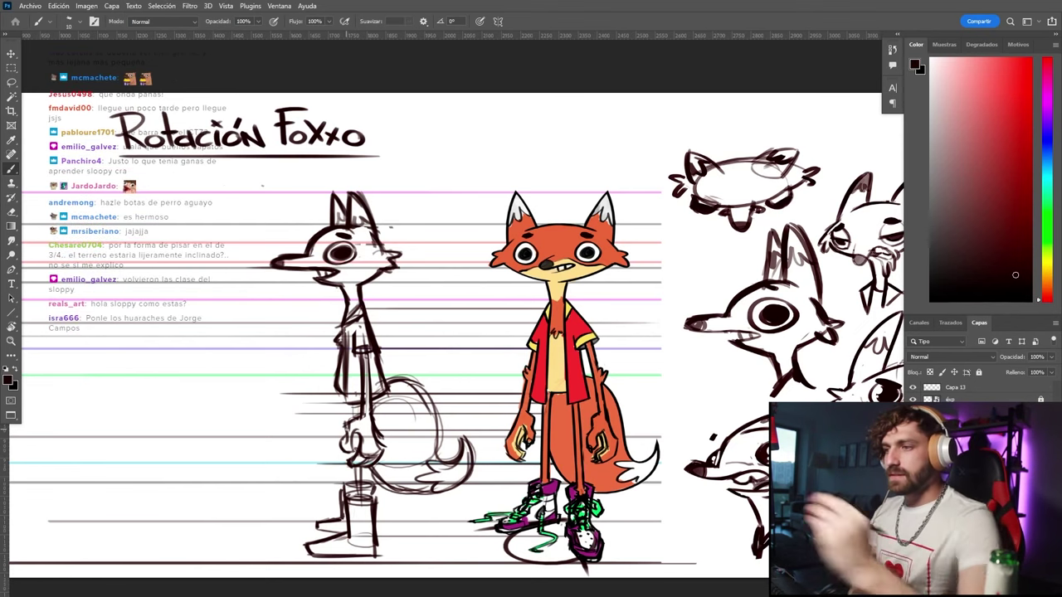
# Skew the whole side-view sketch horizontally by about -1.1° so the upper body leans slightly backward
pyautogui.hotkey('ctrl', 't')
pyautogui.rightClick(331, 276)
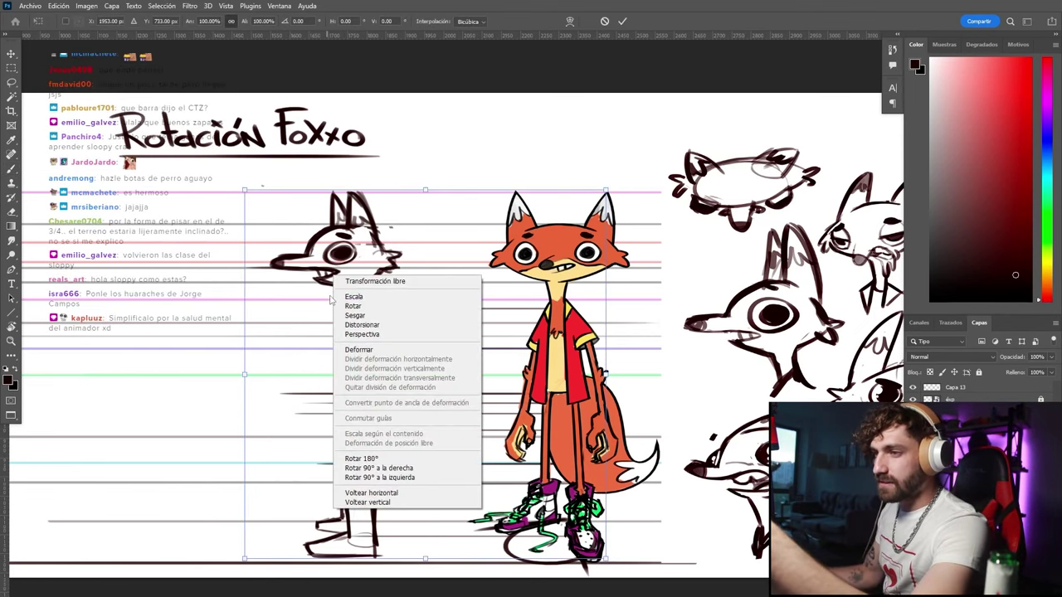
pyautogui.click(389, 318)
pyautogui.moveTo(425, 190); pyautogui.dragTo(430, 190)
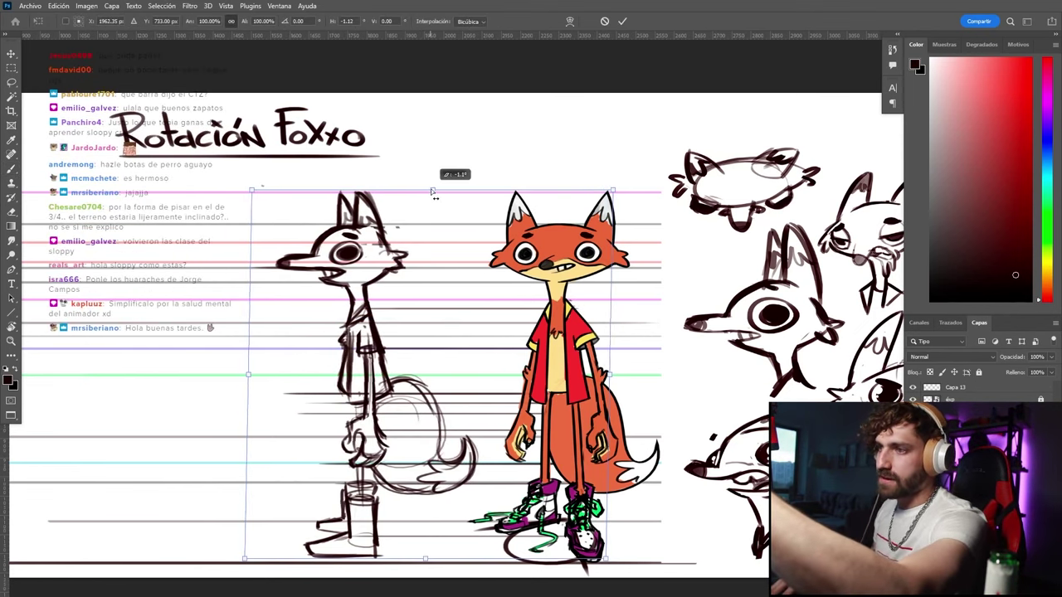
pyautogui.press('Return')
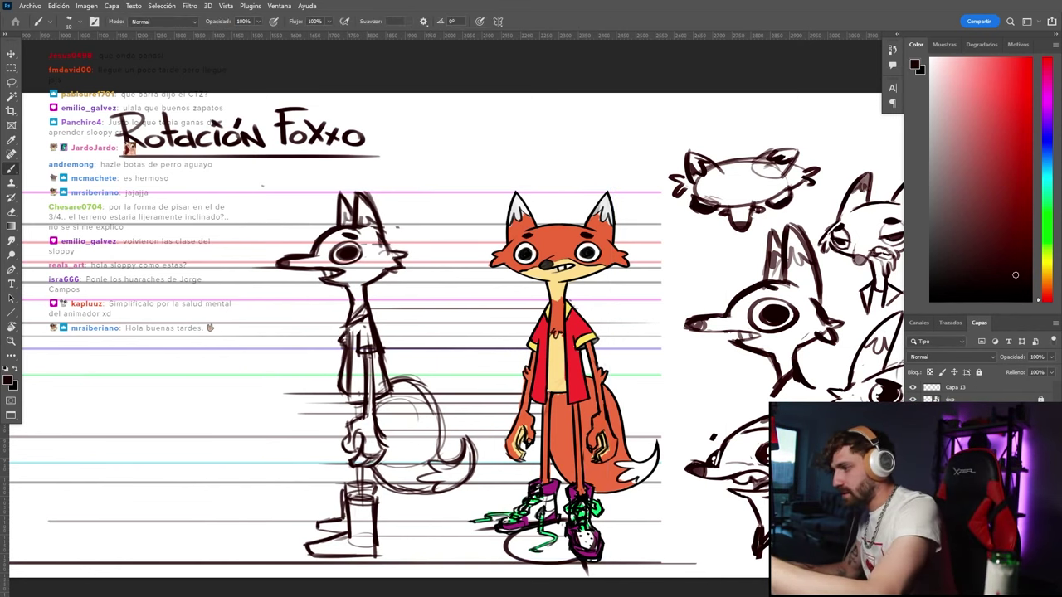
# Fade the coloured guide lines by lowering their layer's opacity, and set the sketch layer's opacity to 100%
pyautogui.moveTo(1019, 357)
pyautogui.mouseDown()
pyautogui.moveTo(1000, 360)
pyautogui.moveTo(1012, 359)
pyautogui.mouseUp()
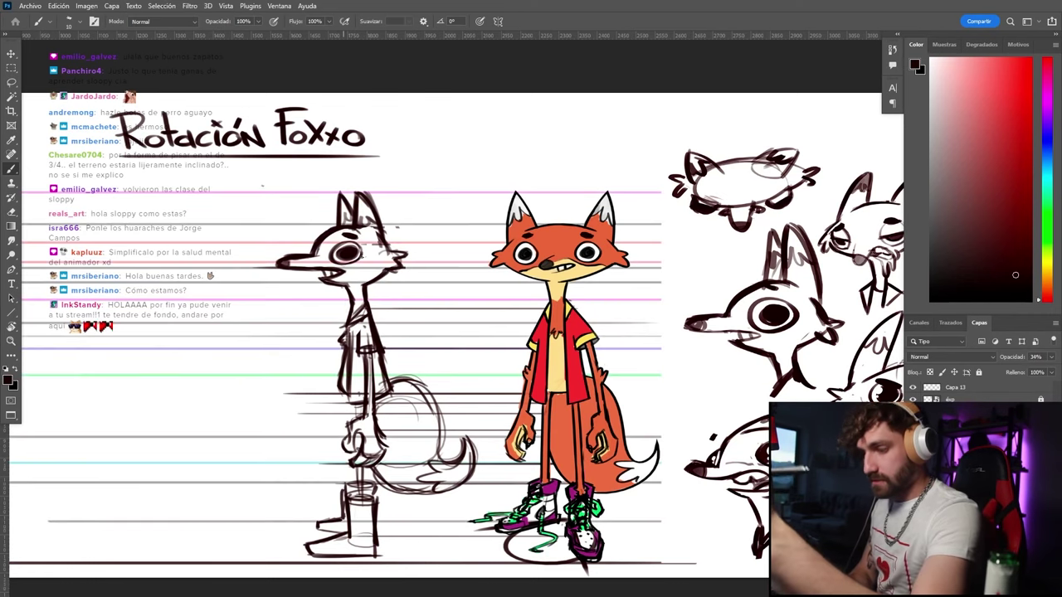
pyautogui.press('v')
pyautogui.press('0')
pyautogui.press('b')
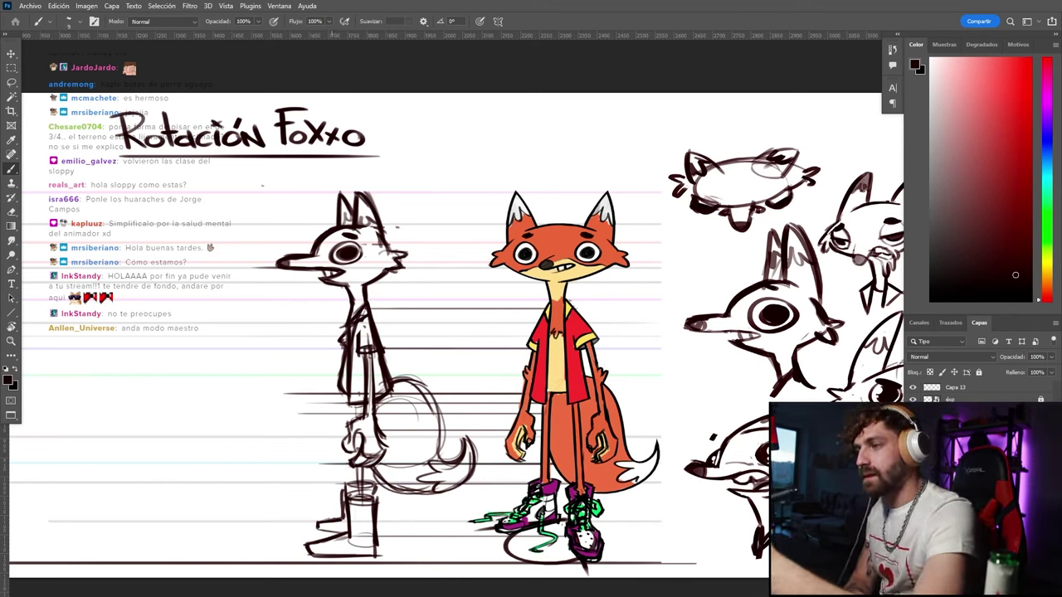
# Clean up the stray lines around the shirt front and hand, and add a small chest fur tuft to the side view
pyautogui.press('e')
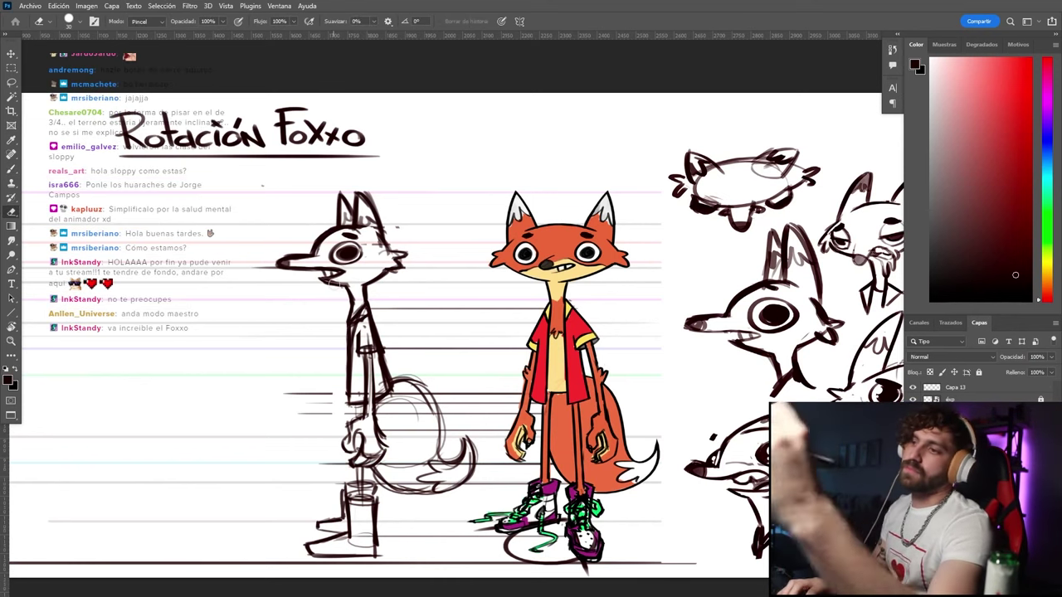
pyautogui.press('b')
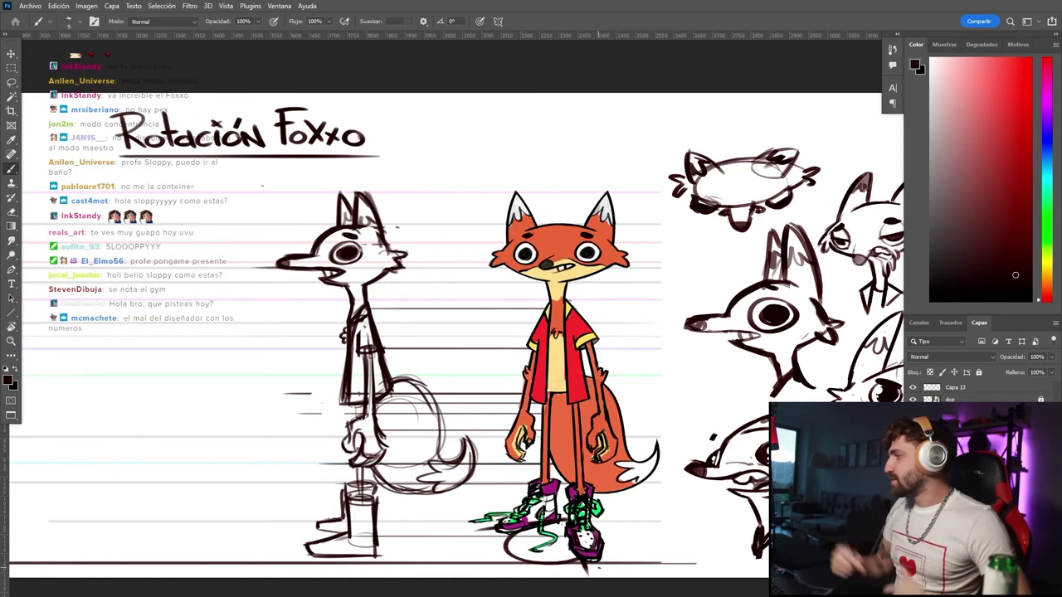
pyautogui.press('XF86AudioRaiseVolume')
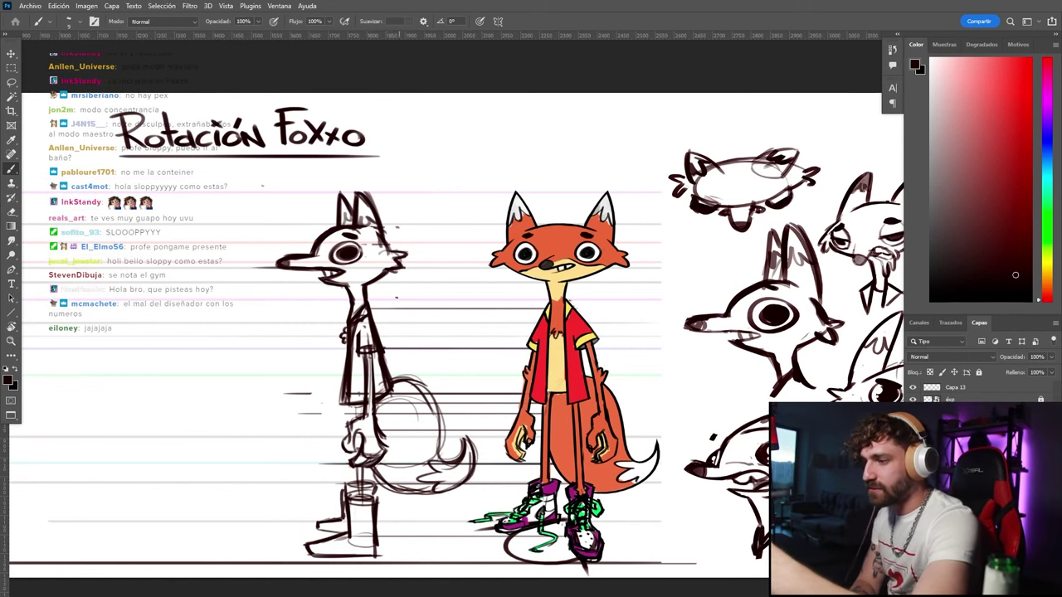
pyautogui.press('e')
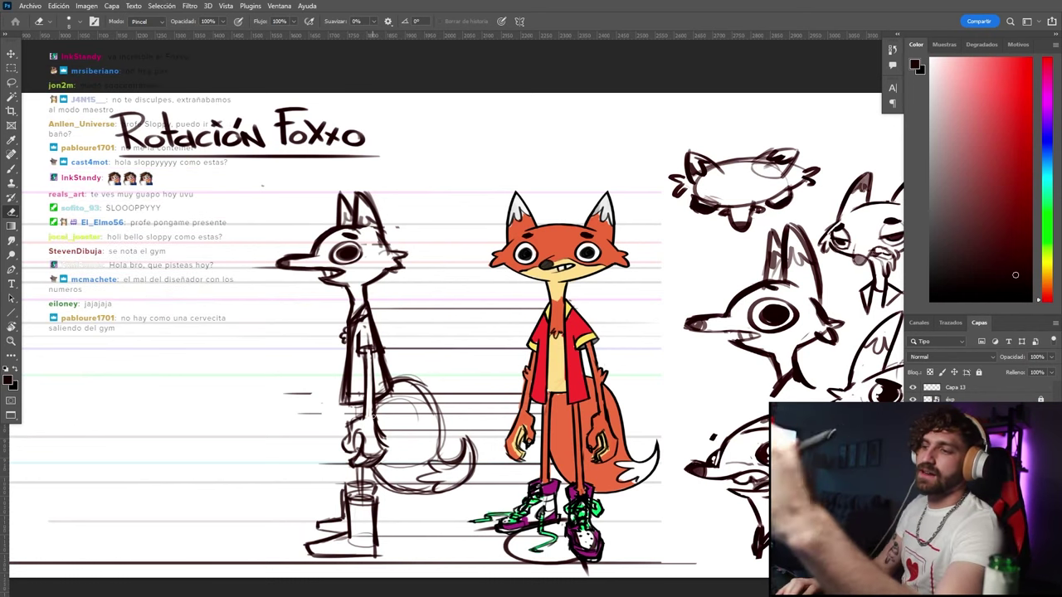
pyautogui.press('b')
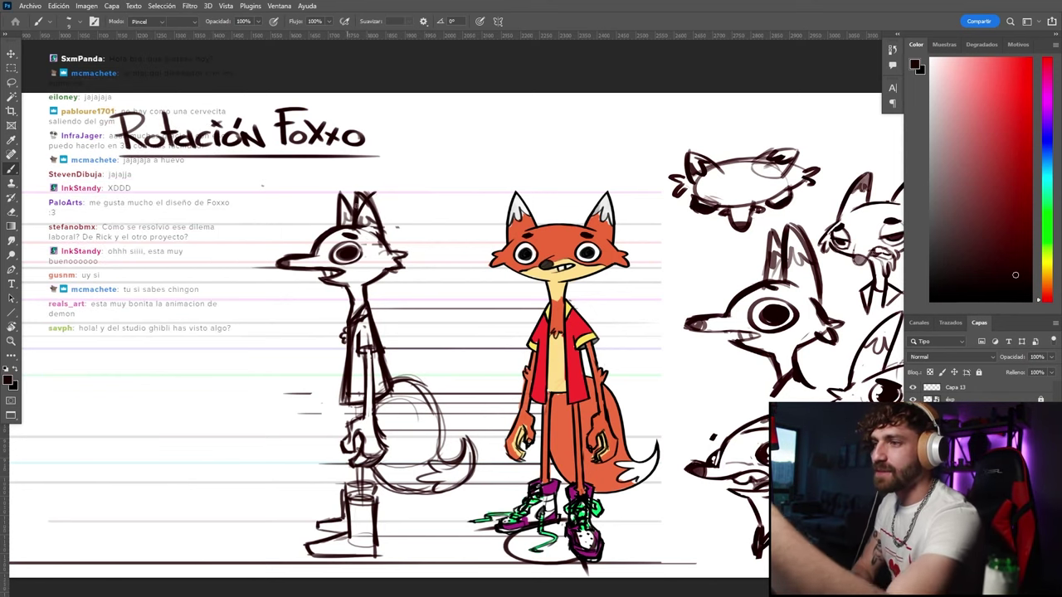
pyautogui.press('e')
pyautogui.moveTo(374, 220)
pyautogui.mouseDown()
pyautogui.moveTo(365, 196)
pyautogui.moveTo(355, 226)
pyautogui.mouseUp()
pyautogui.press('b')
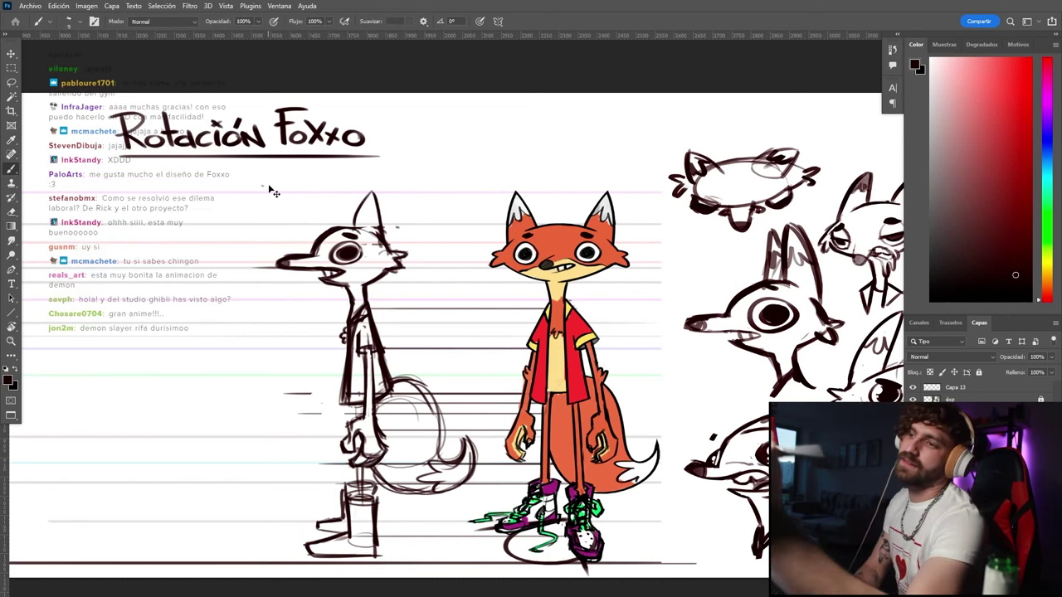
pyautogui.hotkey('ctrl', 'z')
pyautogui.hotkey('ctrl', 'shift', 'z')
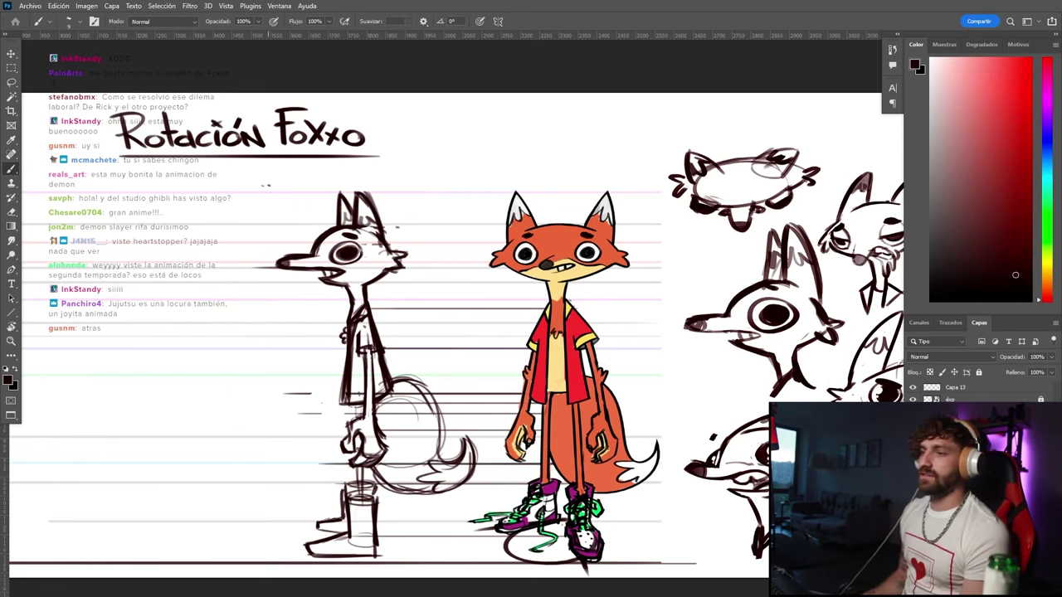
# Erase the upright side-view ears with a larger eraser and redraw both ears tilted backward with inner fur marks
pyautogui.press('e')
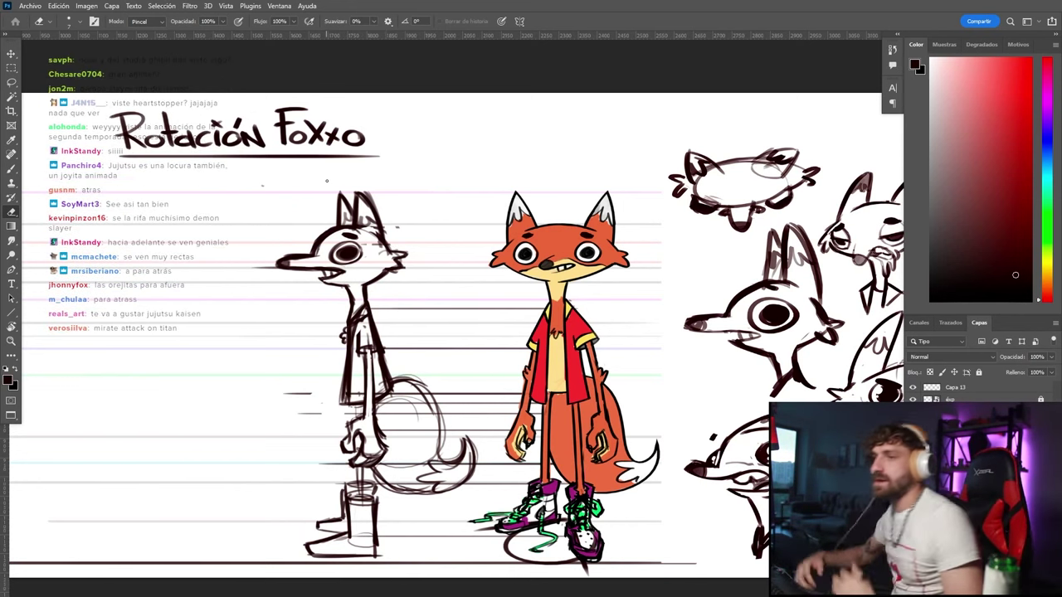
pyautogui.scroll(3, 181, 510)
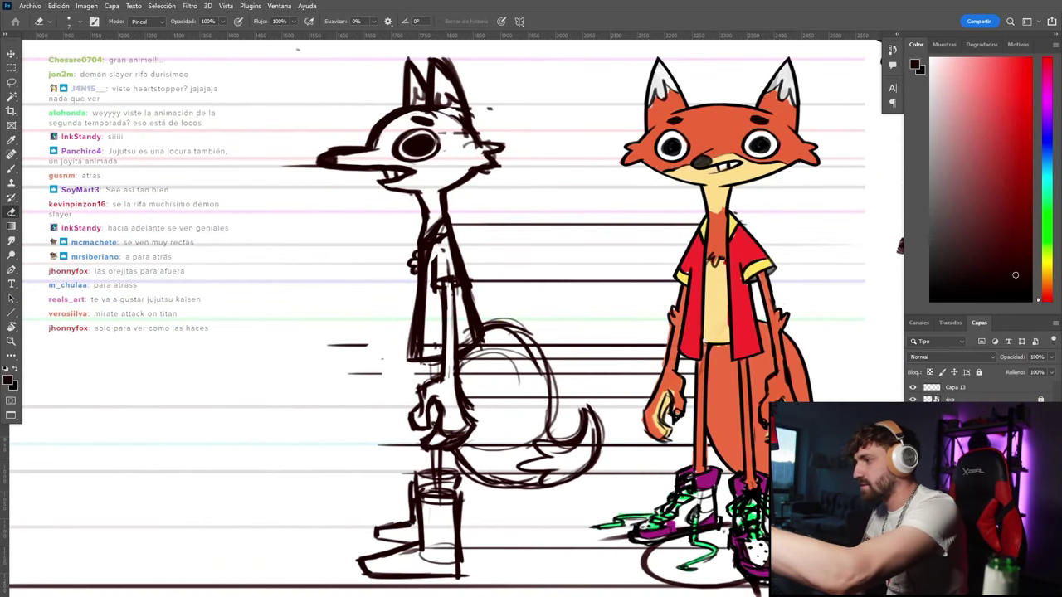
pyautogui.moveTo(330, 210); pyautogui.dragTo(307, 239)
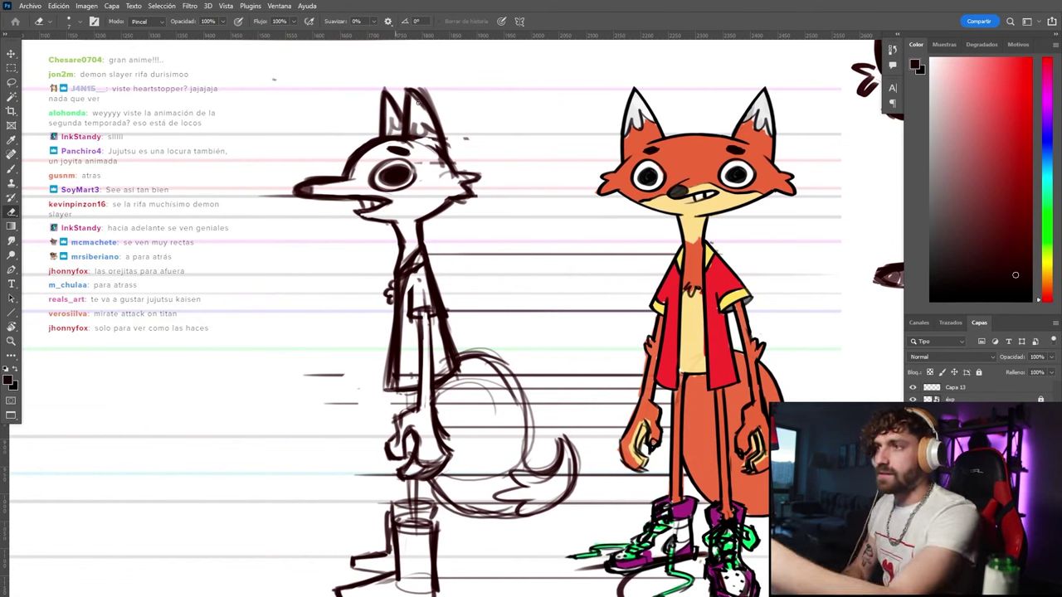
pyautogui.press(']')
pyautogui.press(']')
pyautogui.press(']')
pyautogui.press(']')
pyautogui.press(']')
pyautogui.press(']')
pyautogui.press(']')
pyautogui.press(']')
pyautogui.press(']')
pyautogui.press(']')
pyautogui.press(']')
pyautogui.press(']')
pyautogui.moveTo(459, 114)
pyautogui.mouseDown()
pyautogui.moveTo(343, 109)
pyautogui.moveTo(382, 121)
pyautogui.moveTo(452, 91)
pyautogui.moveTo(446, 153)
pyautogui.mouseUp()
pyautogui.press('b')
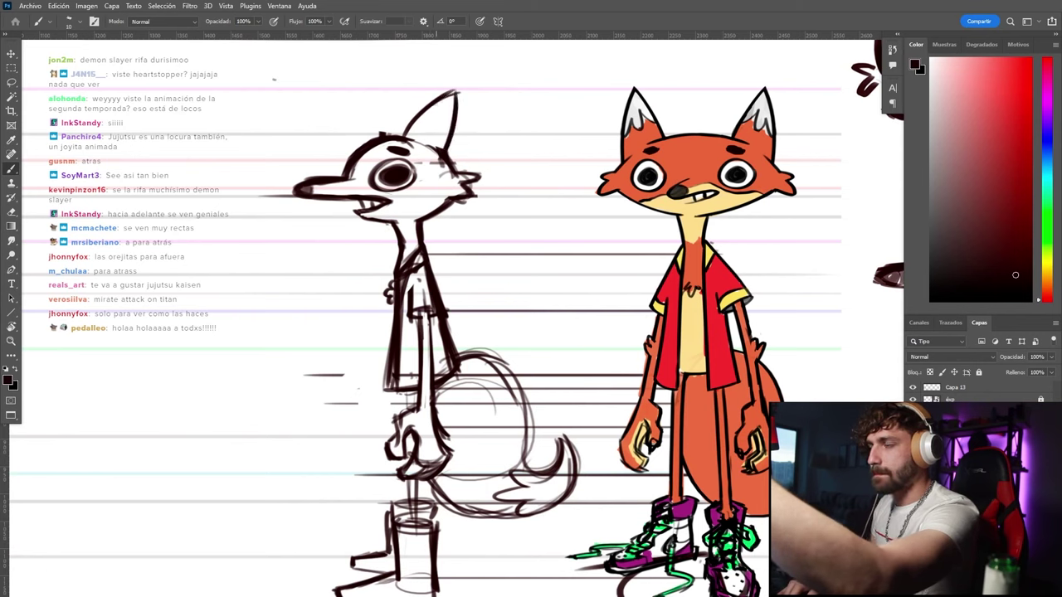
pyautogui.moveTo(425, 116)
pyautogui.mouseDown()
pyautogui.moveTo(443, 106)
pyautogui.moveTo(451, 123)
pyautogui.mouseUp()
pyautogui.moveTo(389, 134)
pyautogui.mouseDown()
pyautogui.moveTo(424, 91)
pyautogui.moveTo(421, 109)
pyautogui.moveTo(384, 139)
pyautogui.mouseUp()
# Label the tilted-back ear version with a handwritten letter B above the snout
pyautogui.press('z')
pyautogui.moveTo(301, 102); pyautogui.dragTo(353, 82)
pyautogui.press('b')
pyautogui.moveTo(346, 85)
pyautogui.mouseDown()
pyautogui.moveTo(363, 82)
pyautogui.moveTo(350, 104)
pyautogui.mouseUp()
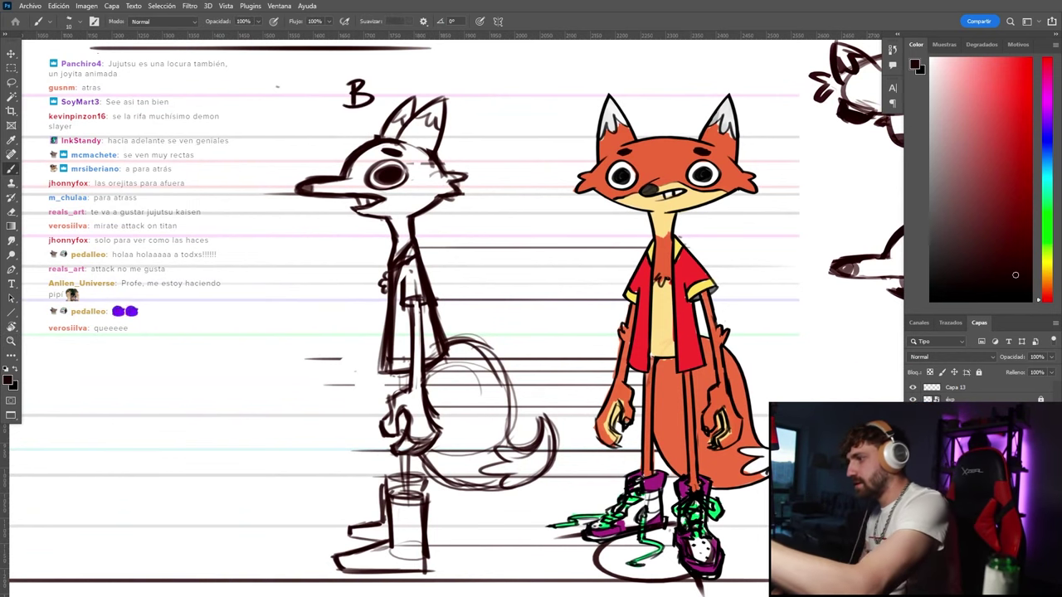
# Hide the B version, show the original upright-ear version, and label it with a handwritten letter A
pyautogui.click(913, 438)
pyautogui.click(913, 450)
pyautogui.click(956, 450)
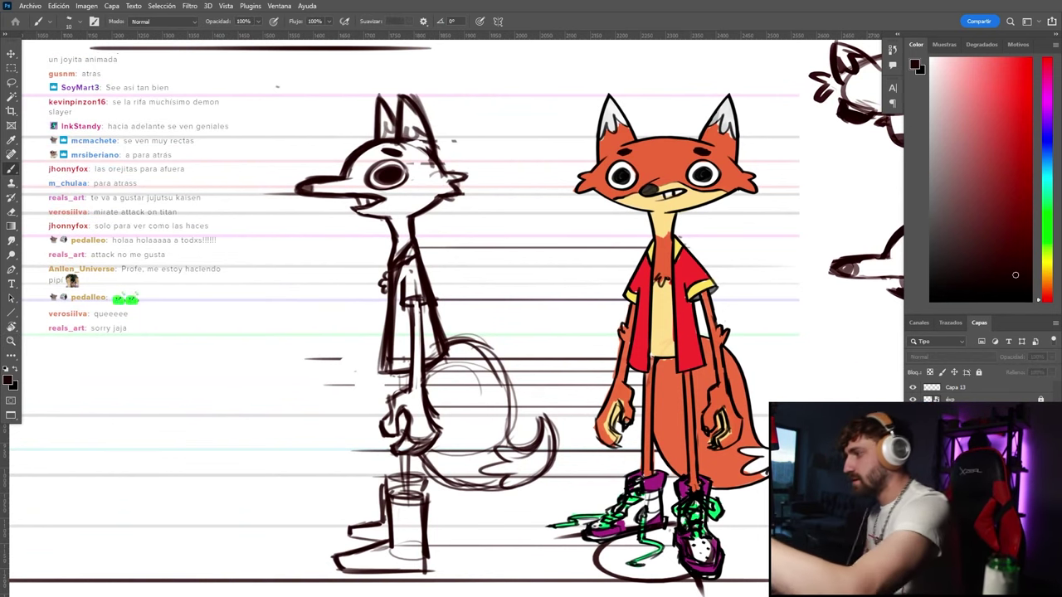
pyautogui.moveTo(338, 108)
pyautogui.mouseDown()
pyautogui.moveTo(342, 78)
pyautogui.moveTo(358, 105)
pyautogui.mouseUp()
pyautogui.moveTo(338, 98); pyautogui.dragTo(354, 96)
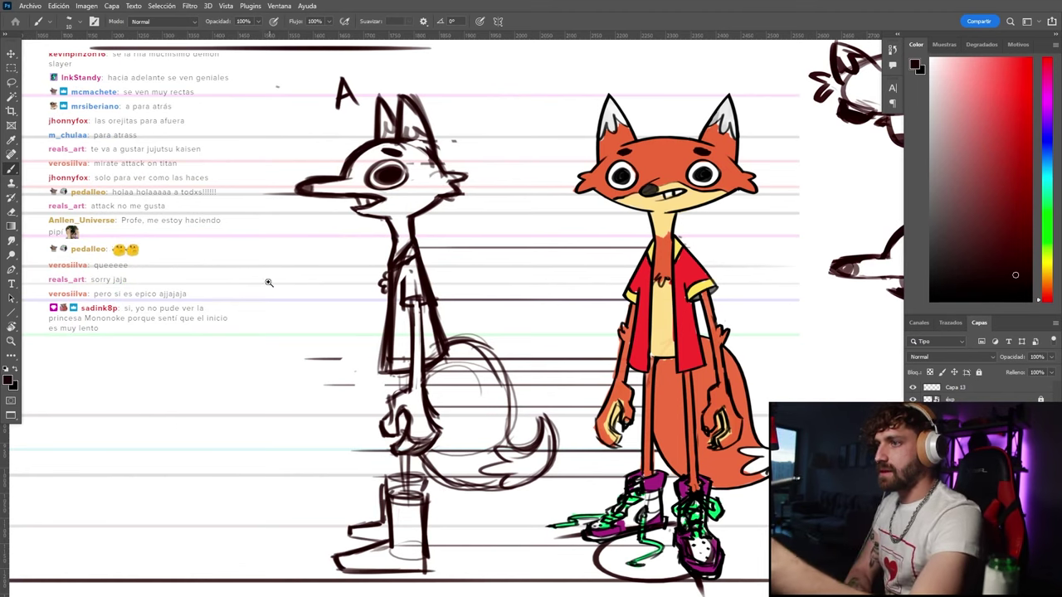
# Show the B version, lasso its head and place it in front of the A side view to compare both ear versions
pyautogui.press('z')
pyautogui.moveTo(329, 243)
pyautogui.mouseDown()
pyautogui.moveTo(269, 180)
pyautogui.moveTo(481, 207)
pyautogui.moveTo(254, 151)
pyautogui.mouseUp()
pyautogui.click(913, 437)
pyautogui.press('l')
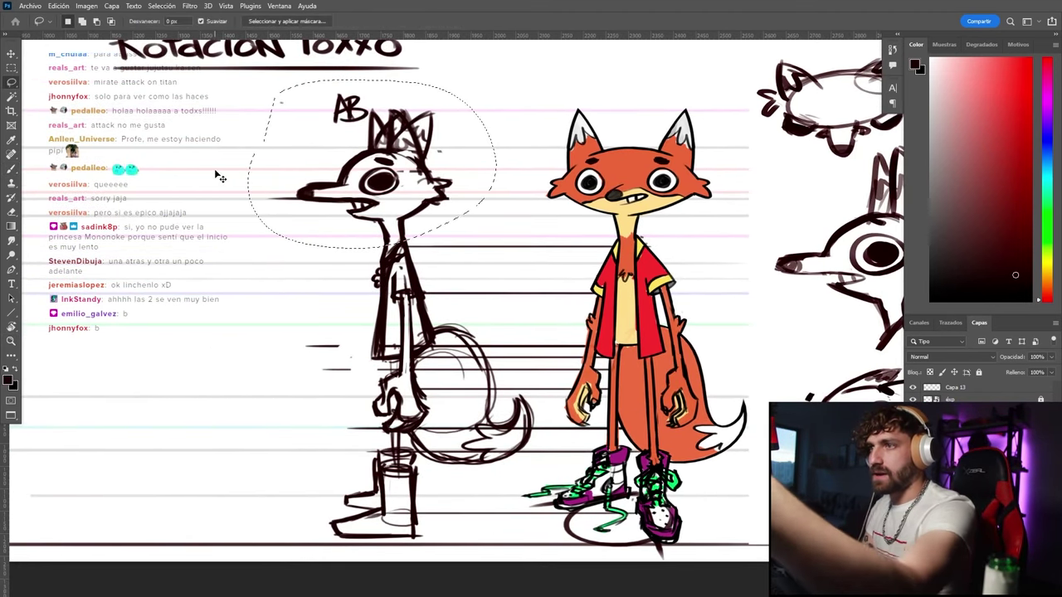
pyautogui.hotkey('ctrl', 't')
pyautogui.moveTo(336, 185); pyautogui.dragTo(166, 191)
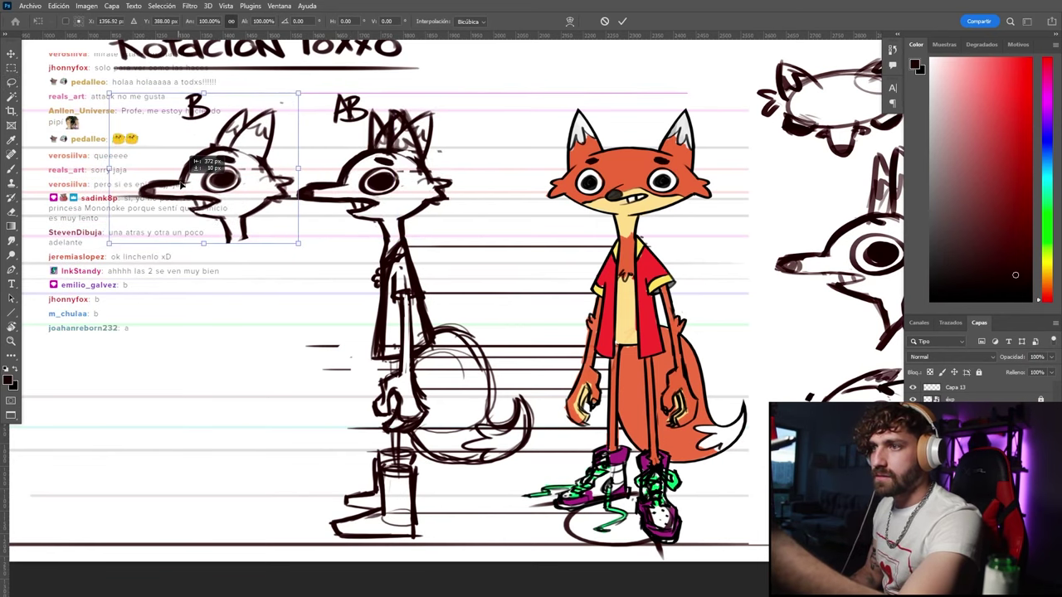
pyautogui.press('Return')
pyautogui.click(913, 437)
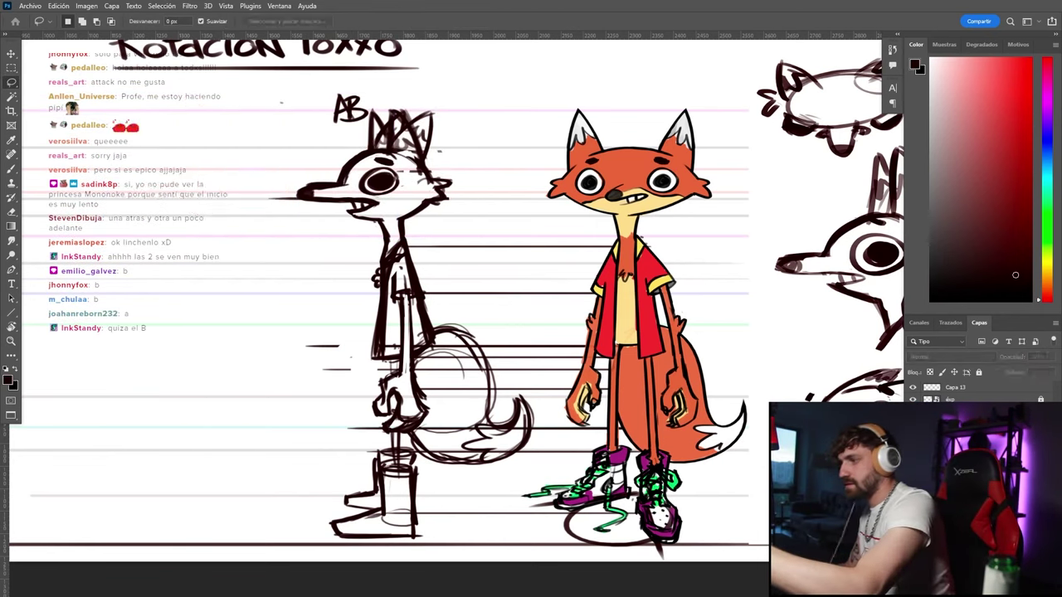
pyautogui.click(912, 436)
pyautogui.click(913, 449)
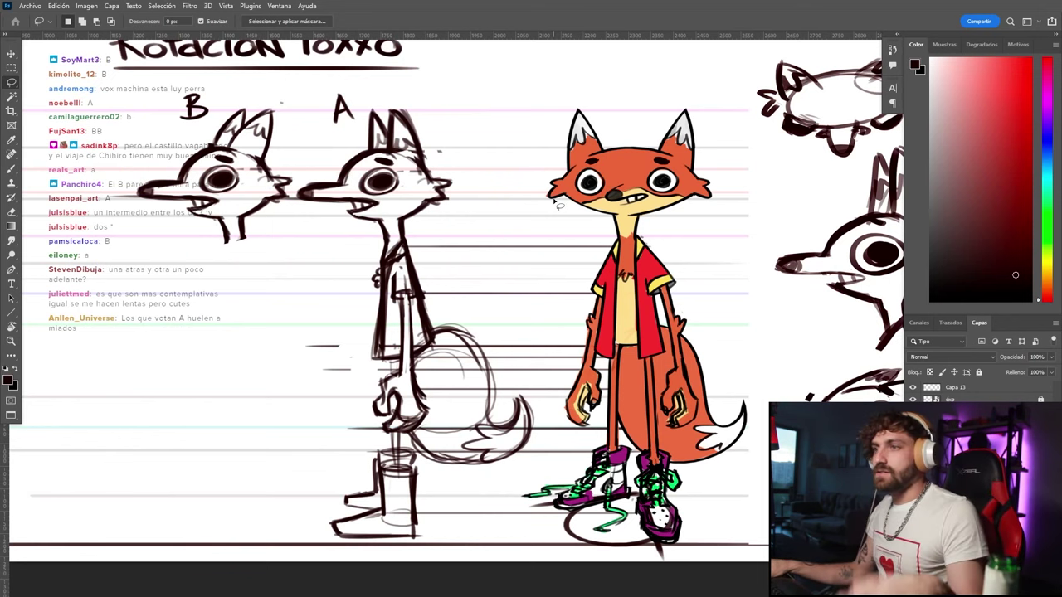
# Delete the comparison head marked B and the upright-ear side view marked A
pyautogui.press('v')
pyautogui.click(221, 182)
pyautogui.press('Delete')
pyautogui.click(361, 202)
pyautogui.press('Delete')
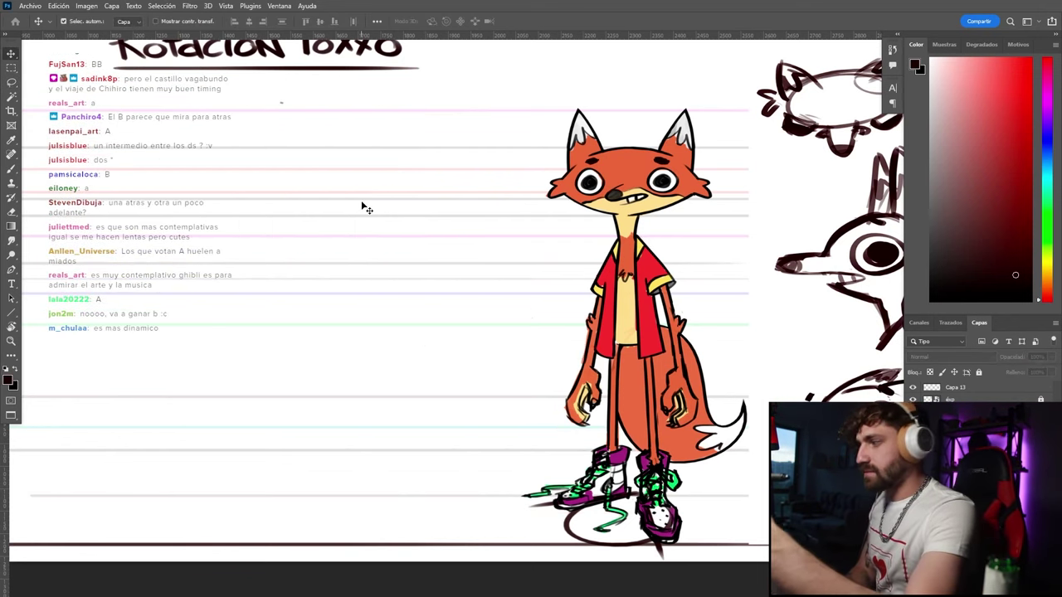
# Show the full side view with tilted-back ears and remove its handwritten letter B
pyautogui.click(912, 469)
pyautogui.press('l')
pyautogui.moveTo(341, 89)
pyautogui.mouseDown()
pyautogui.moveTo(379, 109)
pyautogui.moveTo(352, 88)
pyautogui.mouseUp()
pyautogui.press('Delete')
pyautogui.hotkey('ctrl', 'd')
# Reinforce the side-view tail's upper curve and upturned tip with darker brush strokes
pyautogui.press('b')
pyautogui.scroll(-1, 304, 296)
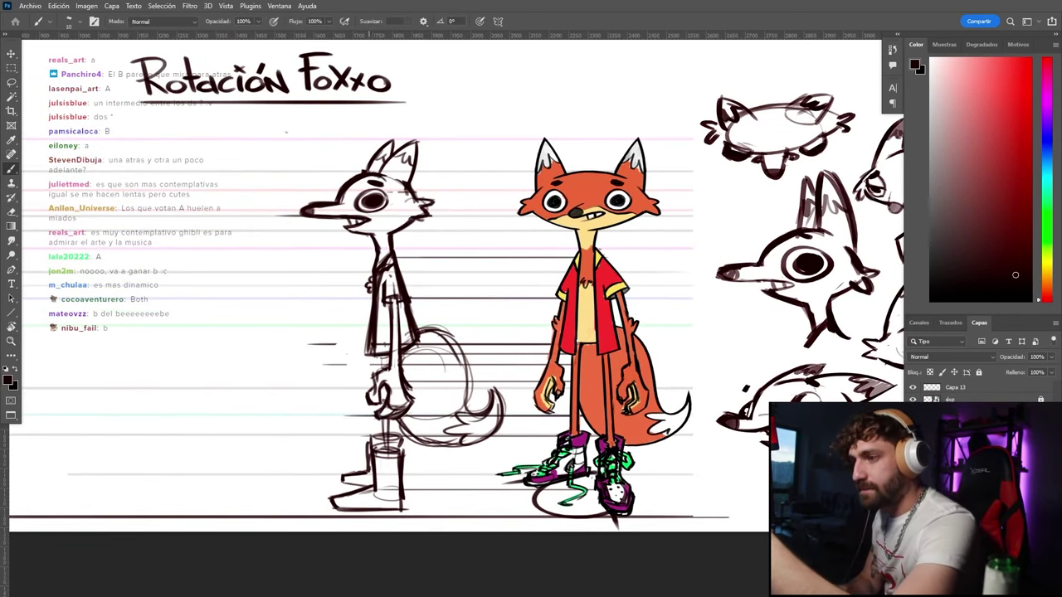
pyautogui.moveTo(418, 332); pyautogui.dragTo(462, 348)
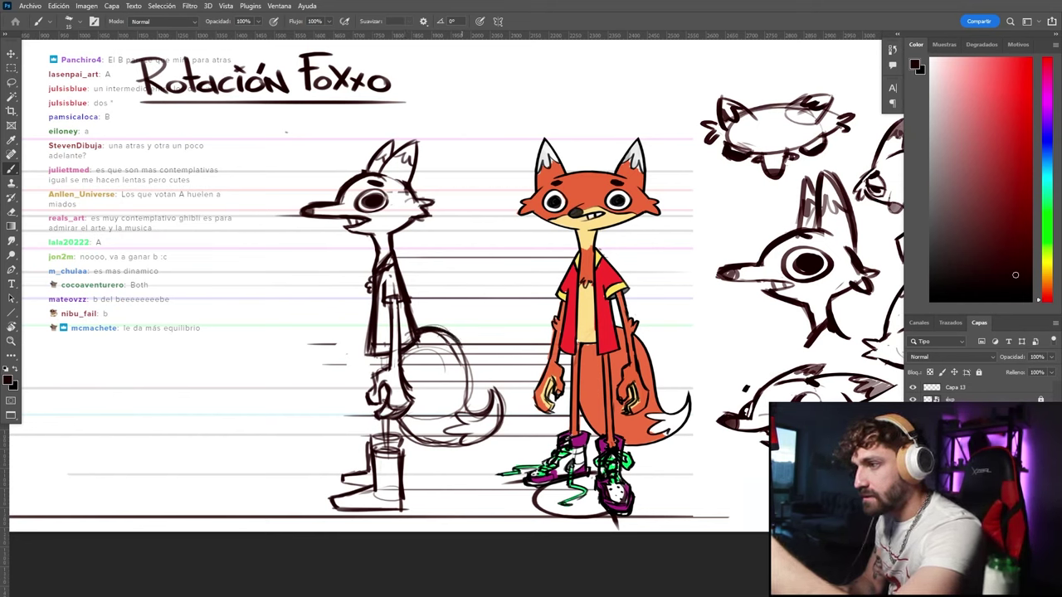
pyautogui.moveTo(466, 385)
pyautogui.mouseDown()
pyautogui.moveTo(498, 400)
pyautogui.moveTo(497, 384)
pyautogui.mouseUp()
pyautogui.moveTo(496, 384)
pyautogui.mouseDown()
pyautogui.moveTo(504, 410)
pyautogui.moveTo(476, 441)
pyautogui.mouseUp()
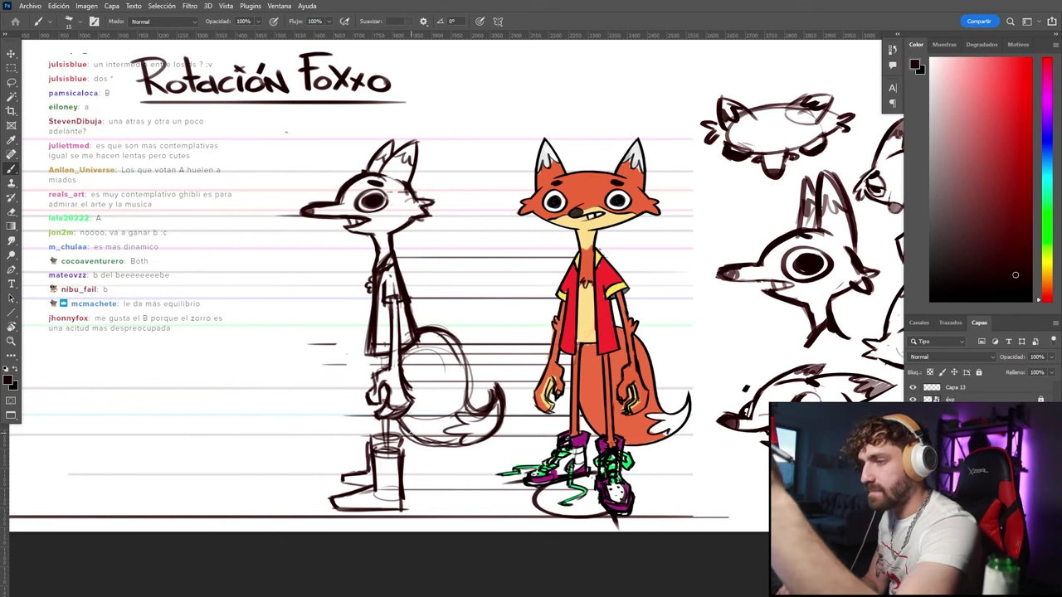
# Refine the side-view sneaker with brush strokes for the tongue, front edge, heel and thick sole
pyautogui.moveTo(401, 449)
pyautogui.mouseDown()
pyautogui.moveTo(371, 448)
pyautogui.moveTo(358, 486)
pyautogui.moveTo(363, 476)
pyautogui.moveTo(371, 506)
pyautogui.mouseUp()
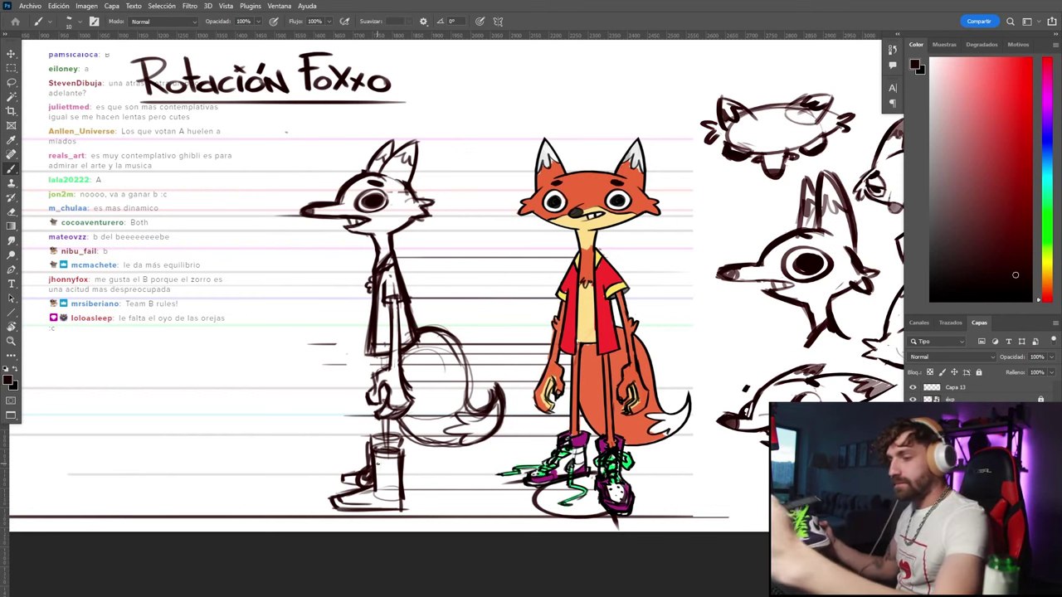
pyautogui.moveTo(370, 488)
pyautogui.mouseDown()
pyautogui.moveTo(352, 500)
pyautogui.moveTo(373, 505)
pyautogui.mouseUp()
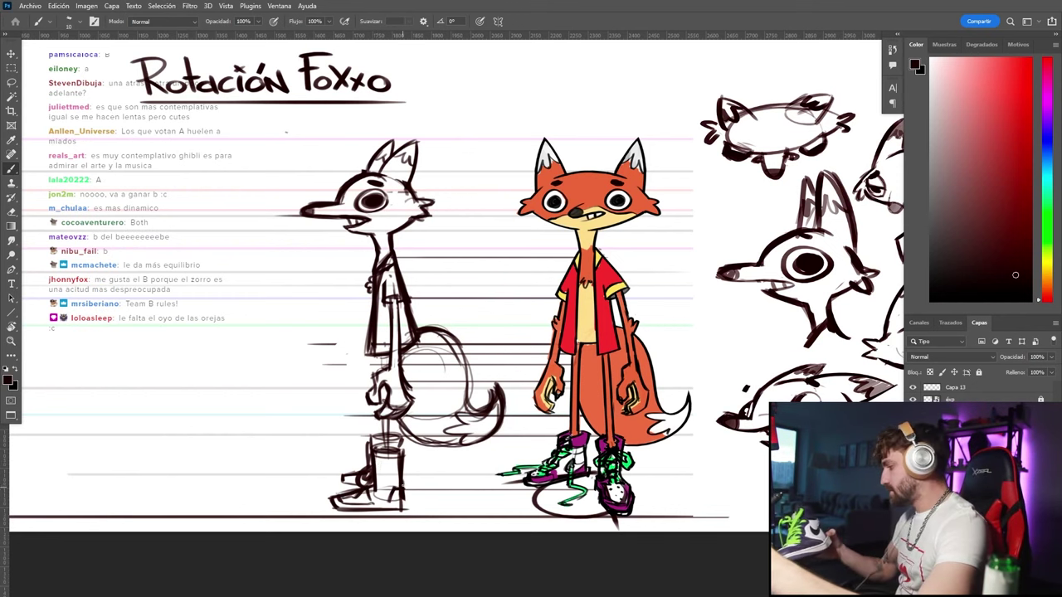
pyautogui.moveTo(402, 496); pyautogui.dragTo(407, 508)
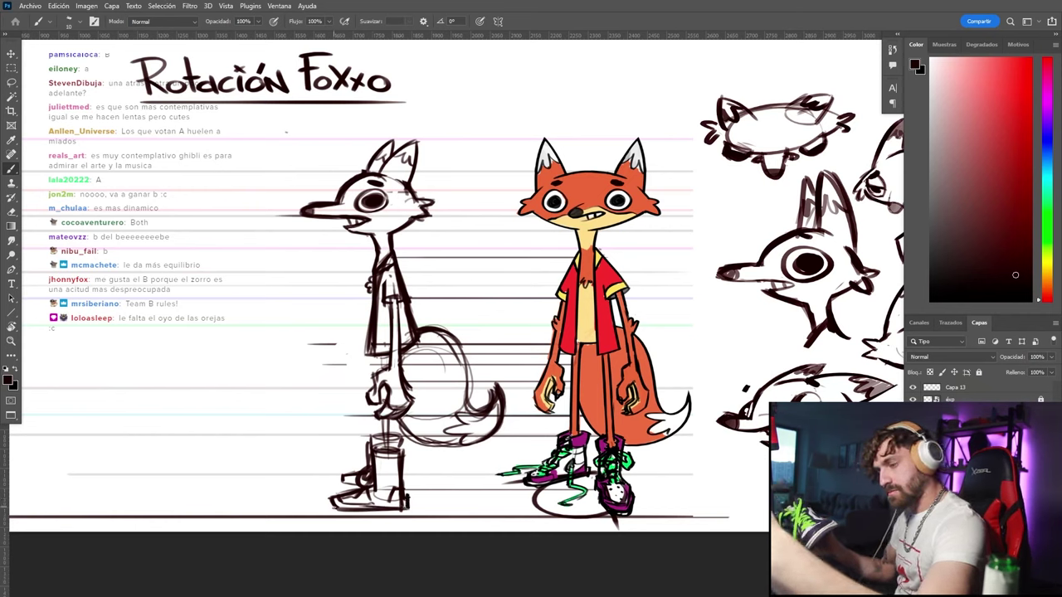
pyautogui.moveTo(402, 462); pyautogui.dragTo(403, 487)
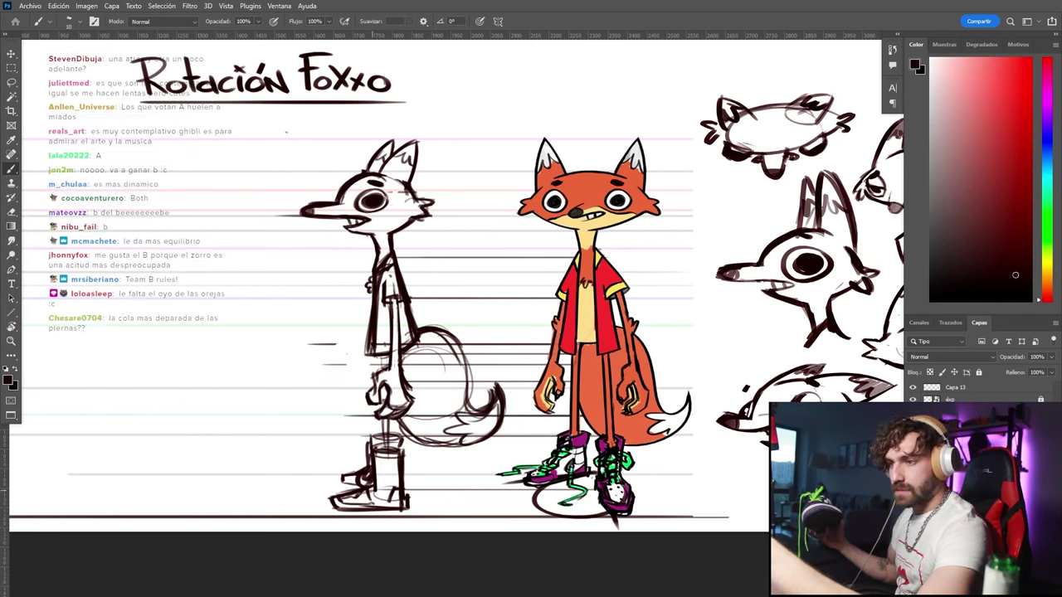
pyautogui.moveTo(339, 503)
pyautogui.mouseDown()
pyautogui.moveTo(358, 494)
pyautogui.moveTo(339, 508)
pyautogui.moveTo(397, 511)
pyautogui.mouseUp()
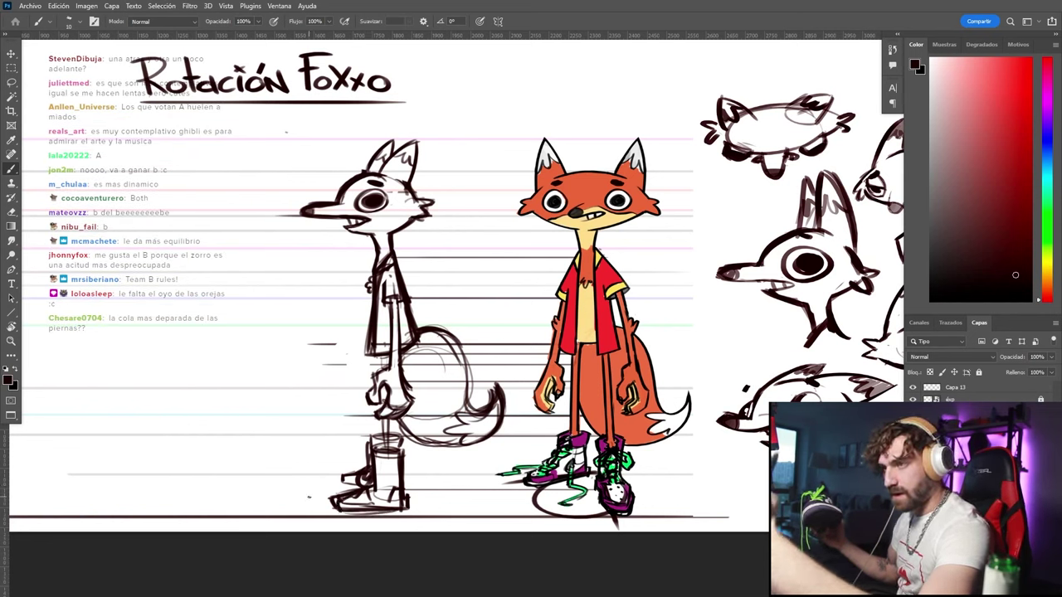
pyautogui.moveTo(383, 435); pyautogui.dragTo(380, 509)
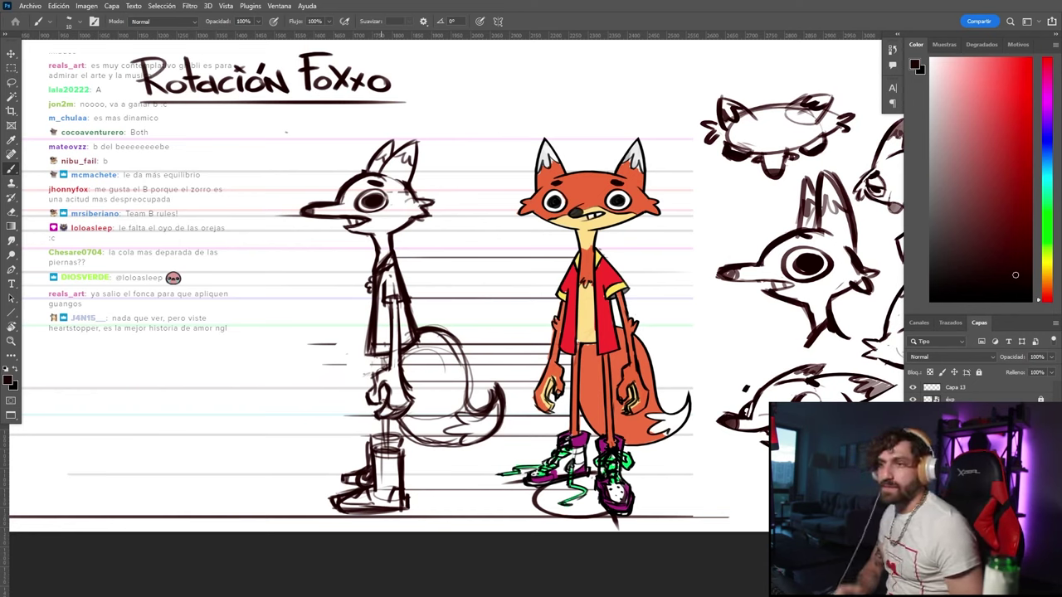
# Lasso the side-view tail and shift it horizontally a little farther away from the legs
pyautogui.press('l')
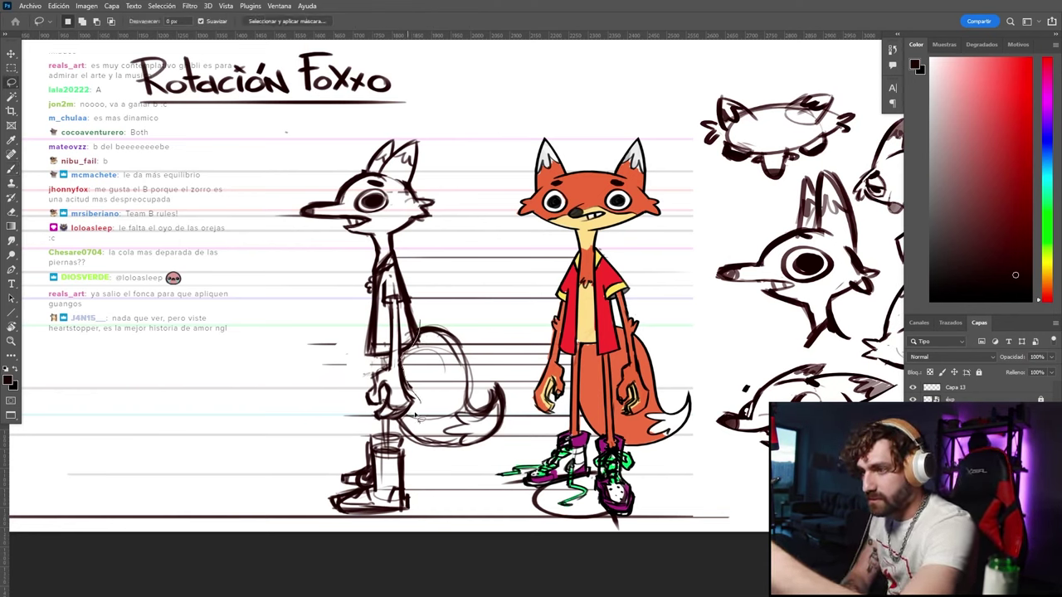
pyautogui.moveTo(415, 414)
pyautogui.mouseDown()
pyautogui.moveTo(440, 464)
pyautogui.moveTo(514, 391)
pyautogui.moveTo(460, 336)
pyautogui.mouseUp()
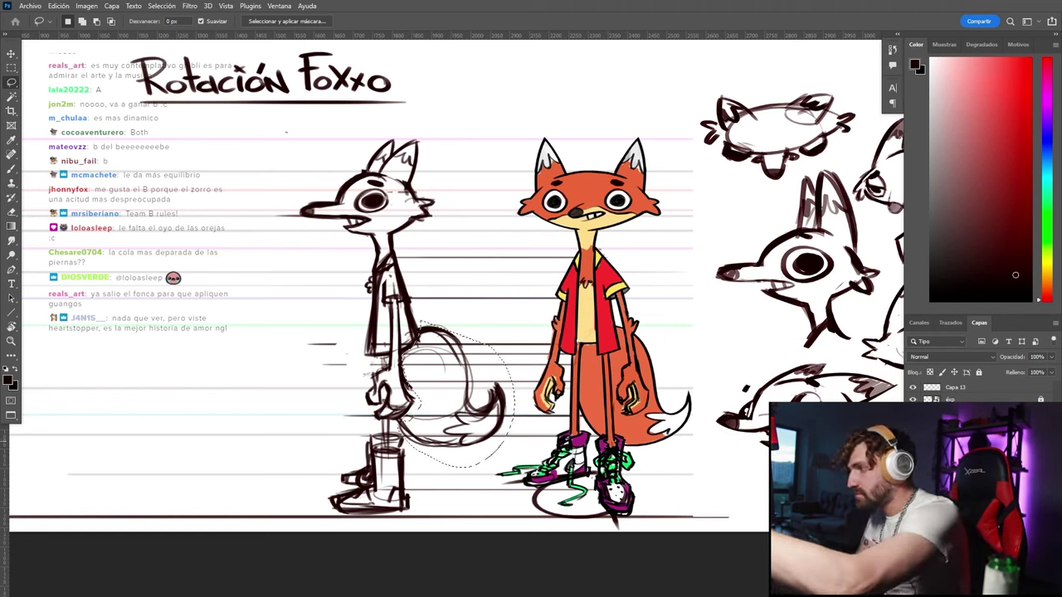
pyautogui.hotkey('ctrl', 't')
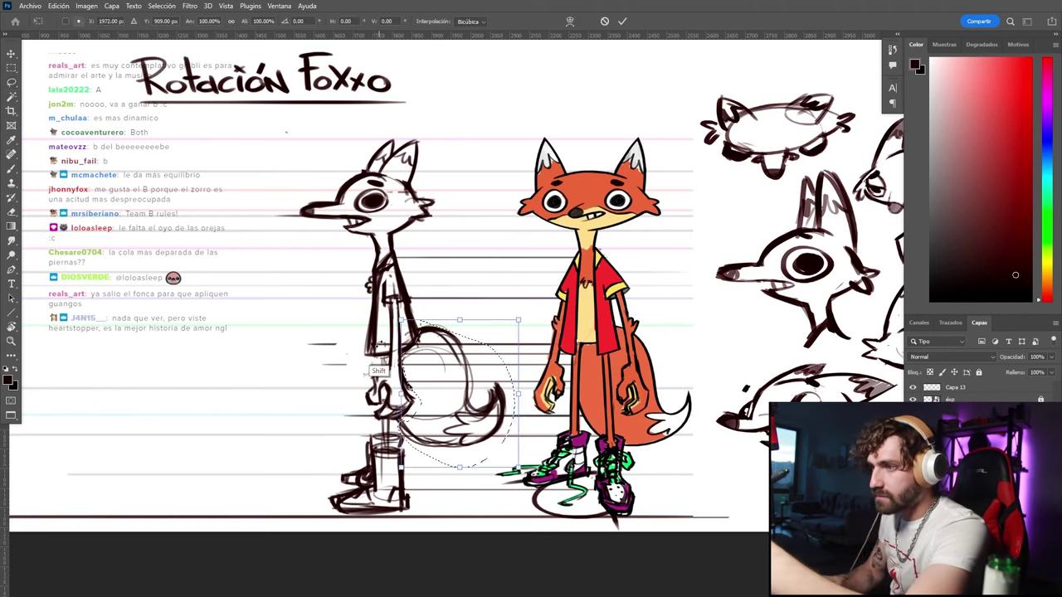
pyautogui.moveTo(380, 345); pyautogui.dragTo(387, 344)
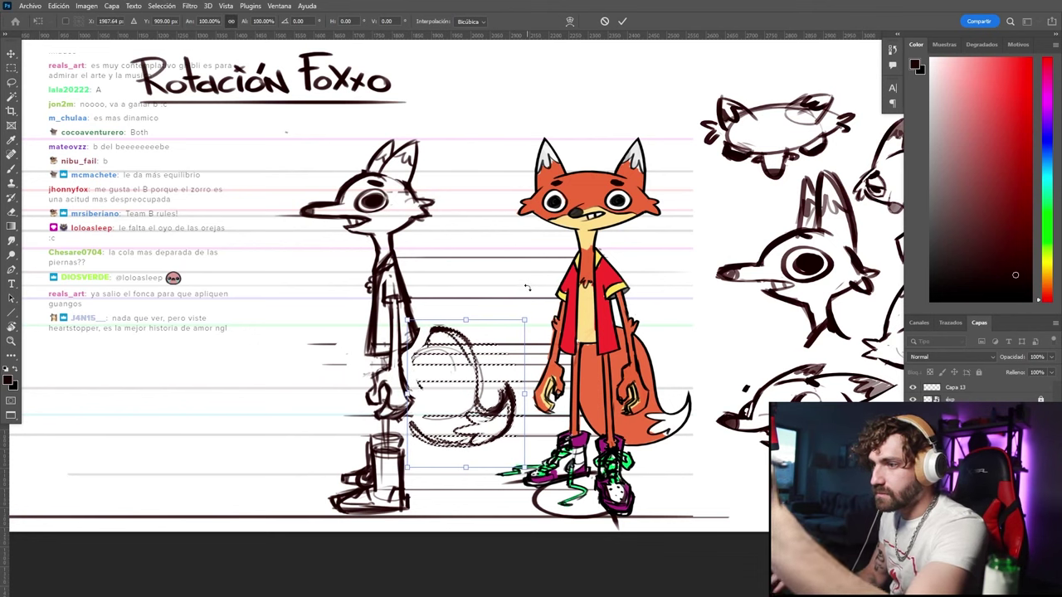
pyautogui.press('Return')
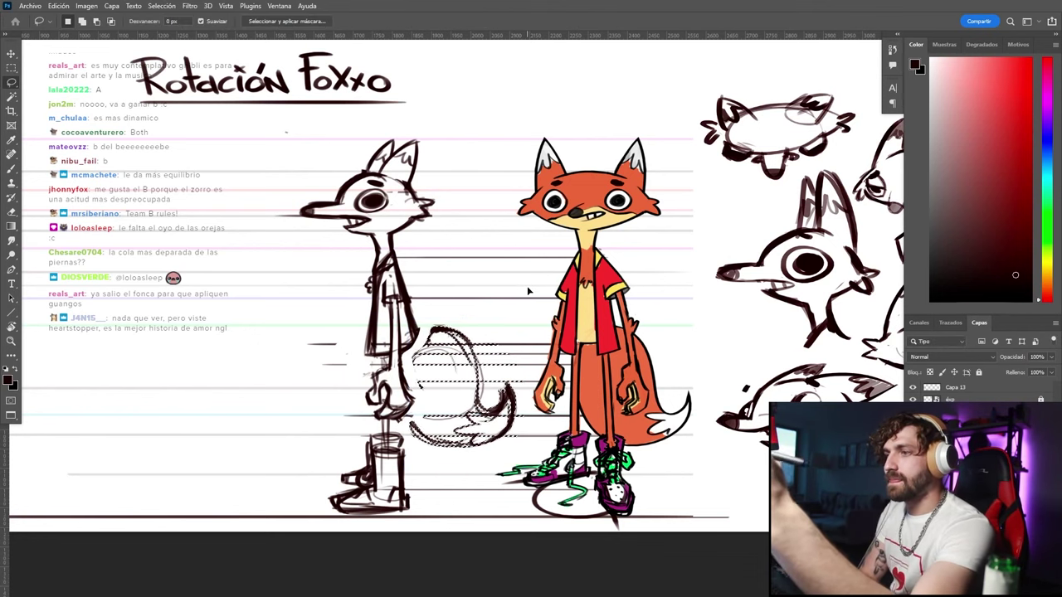
pyautogui.hotkey('ctrl', 'd')
# Reconnect the shifted tail to the body by redrawing its base and lower curve with the brush
pyautogui.press('b')
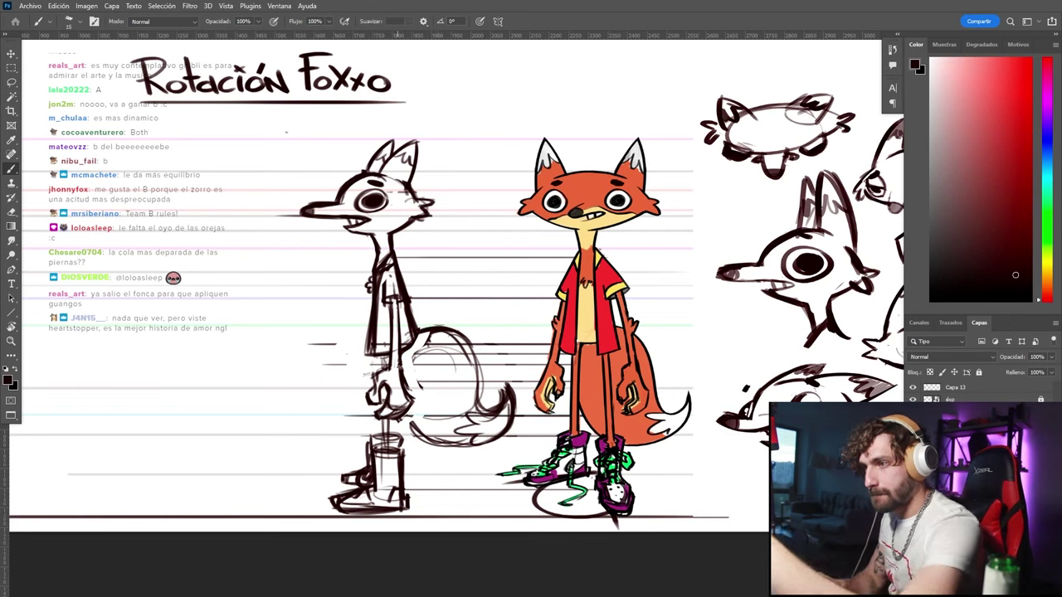
pyautogui.press('XF86AudioLowerVolume')
pyautogui.moveTo(406, 410); pyautogui.dragTo(433, 442)
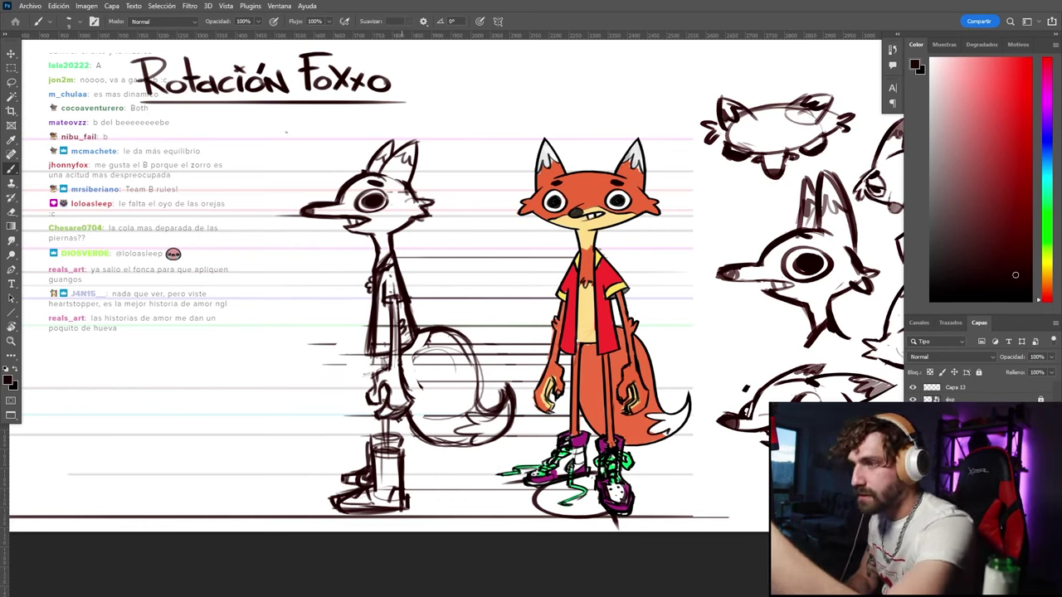
# Redraw the side-view sleeve hem, and erase and redraw the shirt's back edge between sleeve and tail
pyautogui.moveTo(400, 296); pyautogui.dragTo(385, 294)
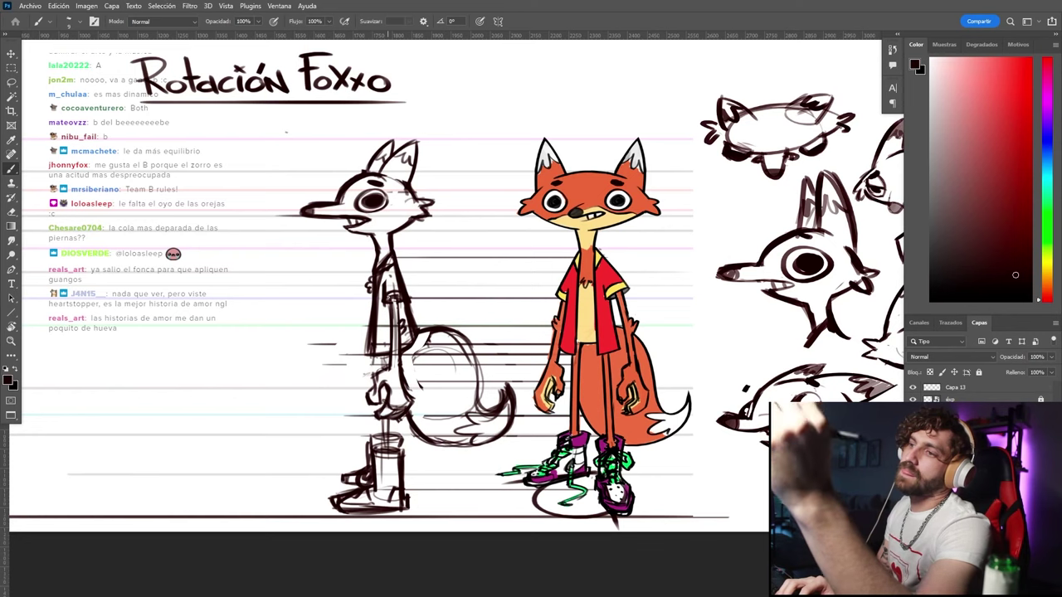
pyautogui.press('e')
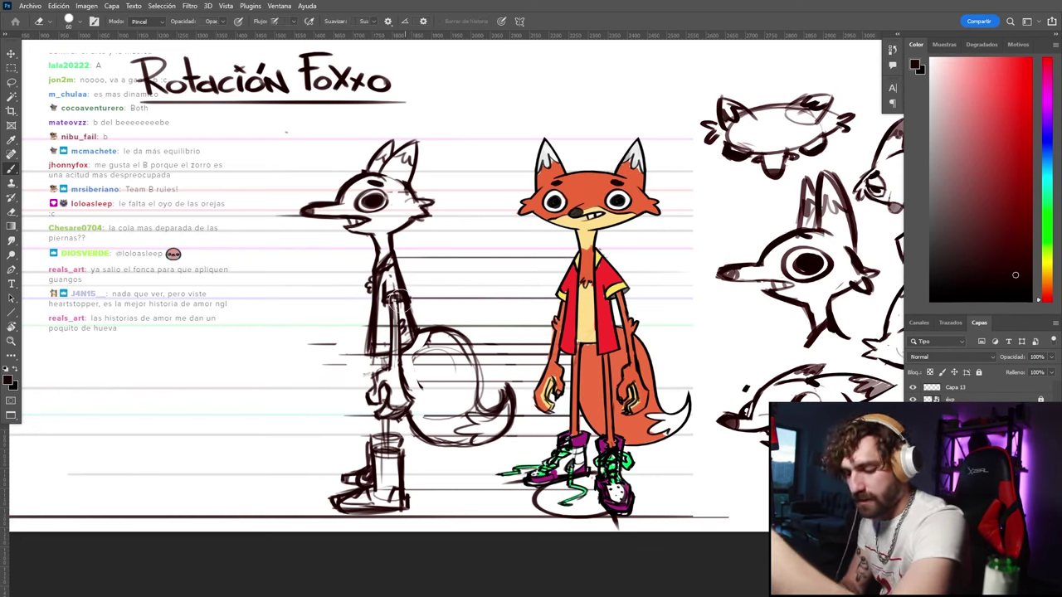
pyautogui.moveTo(405, 294)
pyautogui.mouseDown()
pyautogui.moveTo(428, 272)
pyautogui.moveTo(407, 305)
pyautogui.moveTo(412, 341)
pyautogui.mouseUp()
pyautogui.press('b')
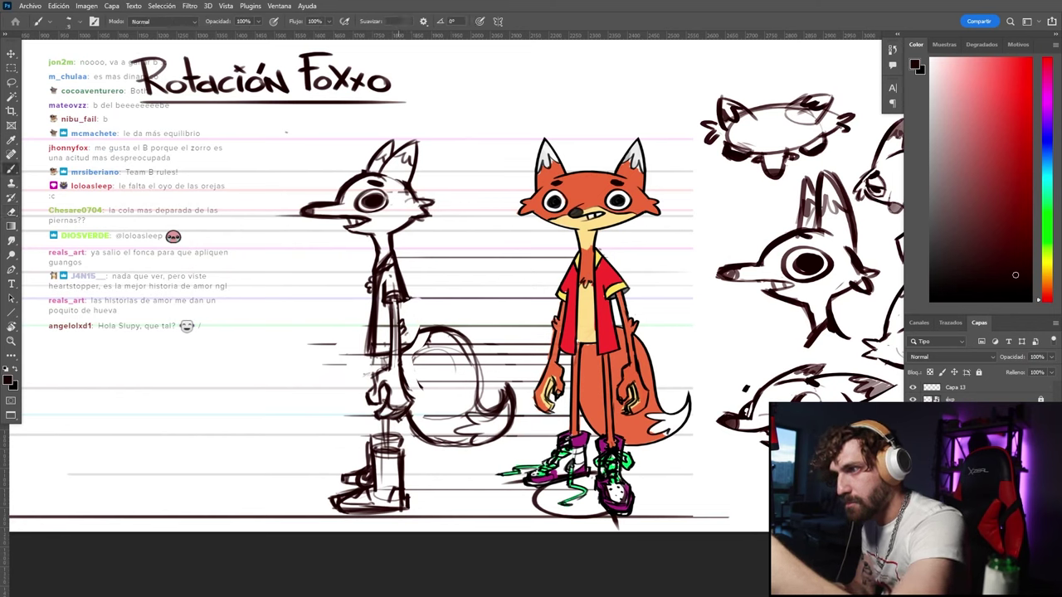
pyautogui.moveTo(405, 302); pyautogui.dragTo(414, 343)
pyautogui.moveTo(404, 302); pyautogui.dragTo(413, 343)
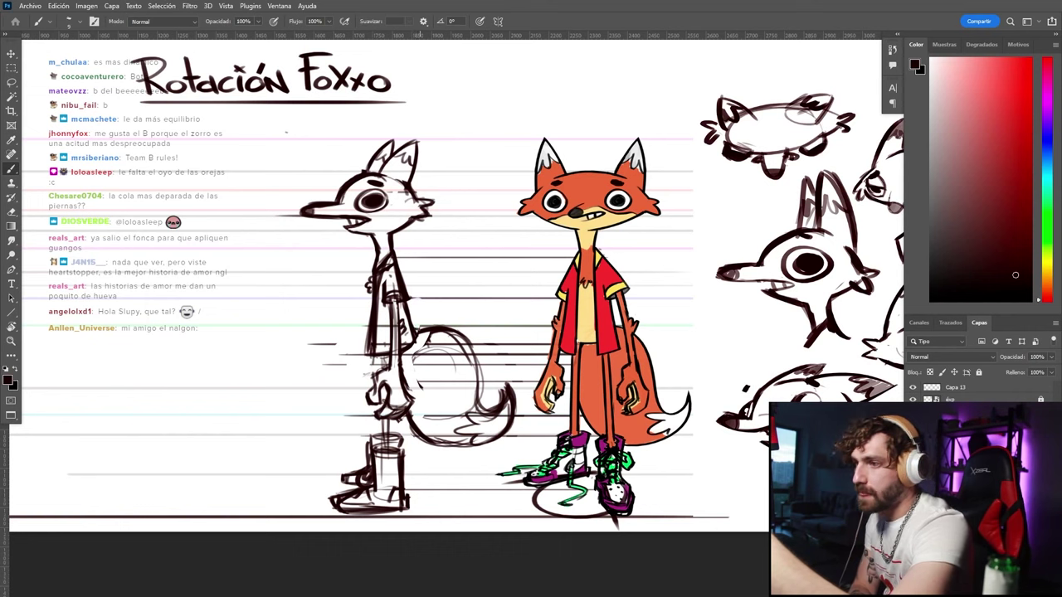
pyautogui.press('e')
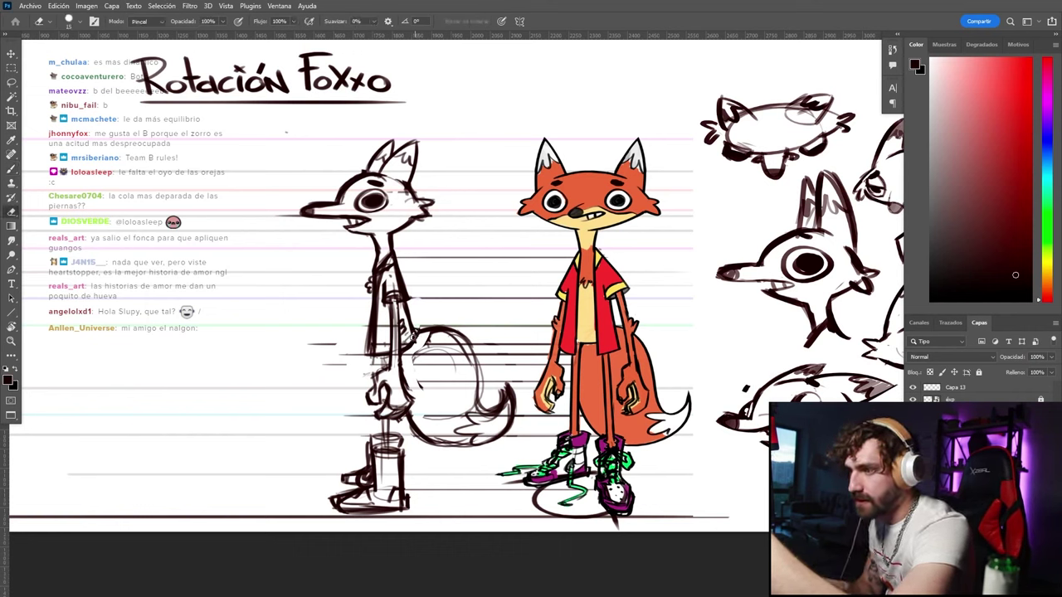
pyautogui.press('b')
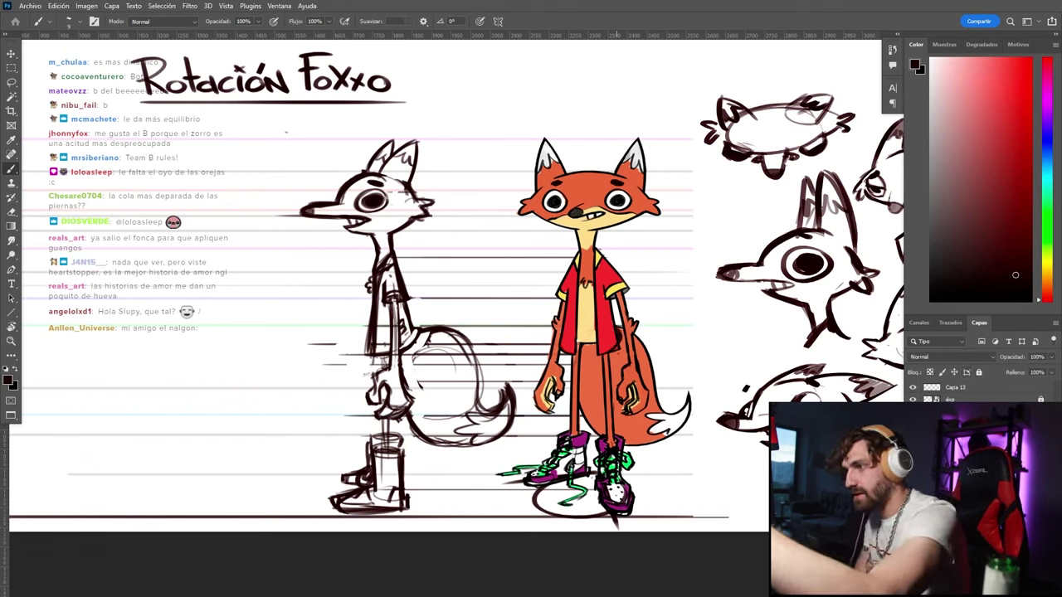
# Sample the front-view tail's orange and nudge the side-view drawing slightly downward
pyautogui.keyDown('alt'); pyautogui.click(617, 359); pyautogui.keyUp('alt')
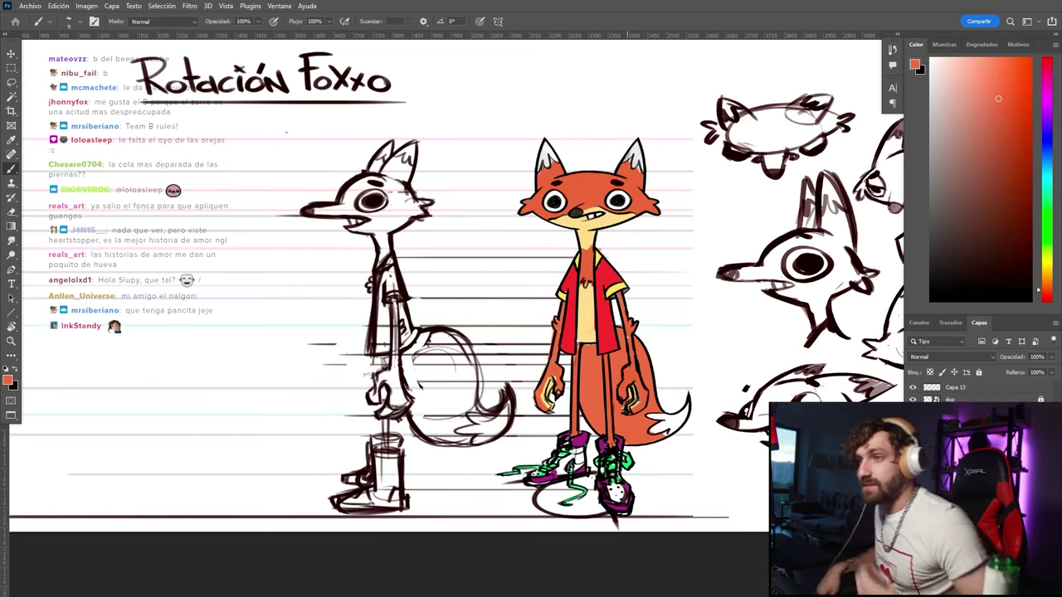
pyautogui.press('e')
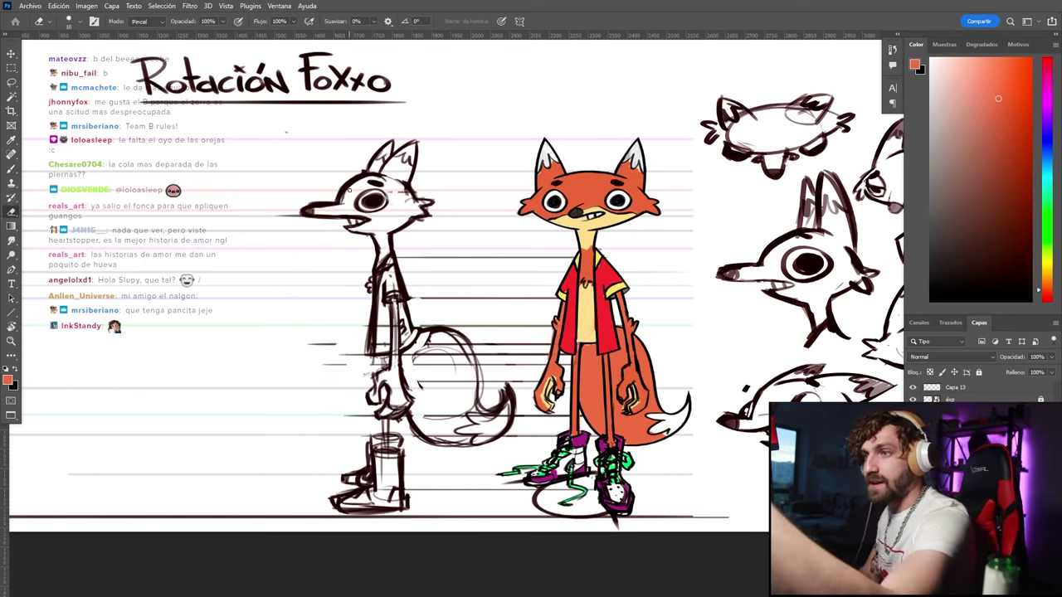
pyautogui.press('v')
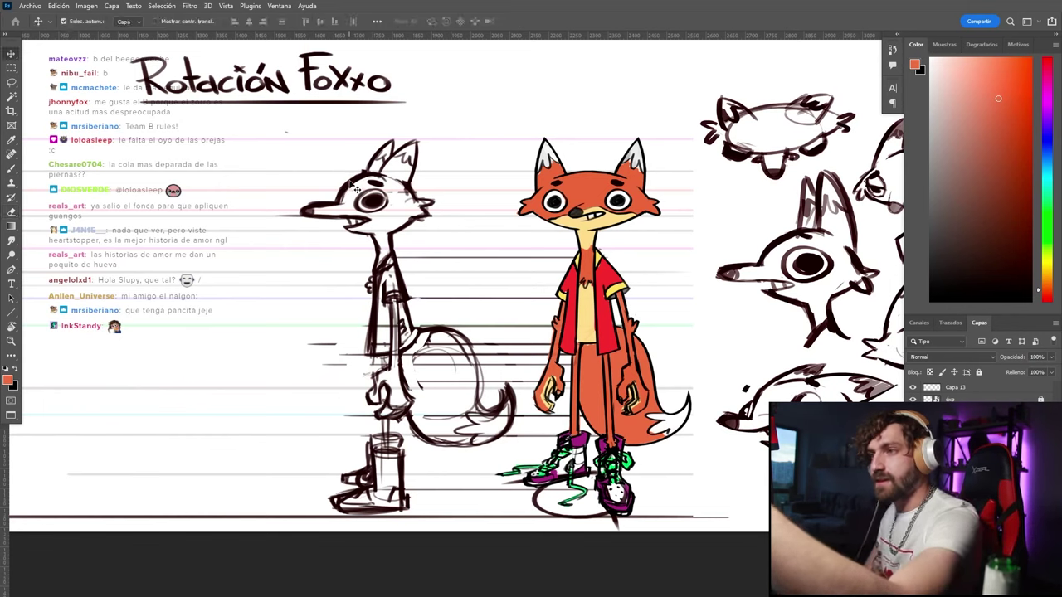
pyautogui.moveTo(354, 187); pyautogui.dragTo(355, 188)
# Erase the strokes around the side view's eyebrow and redraw the brow in a near-black brown
pyautogui.press('e')
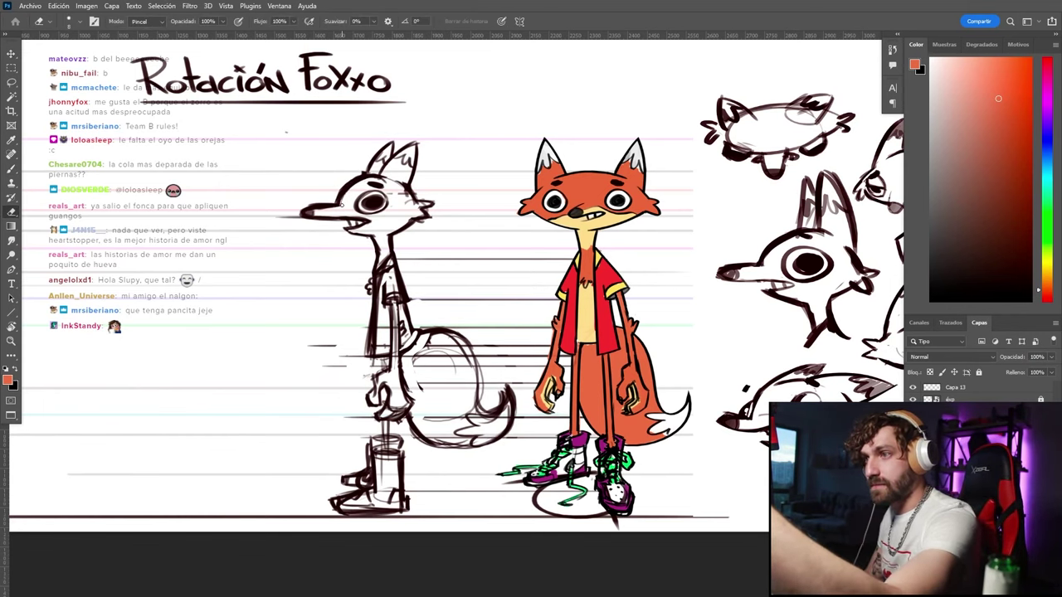
pyautogui.moveTo(363, 179); pyautogui.dragTo(373, 178)
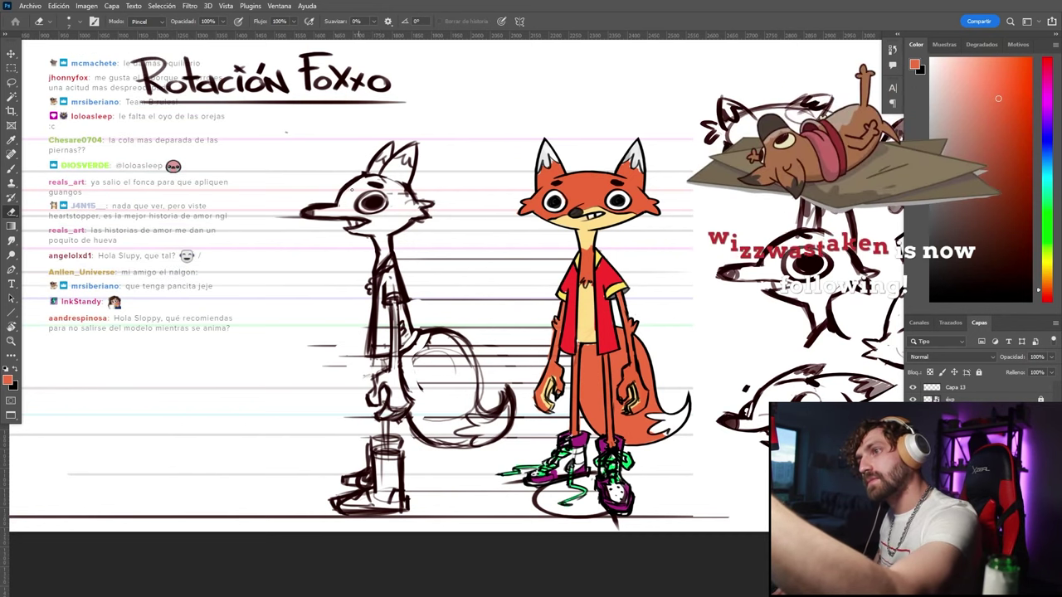
pyautogui.press('b')
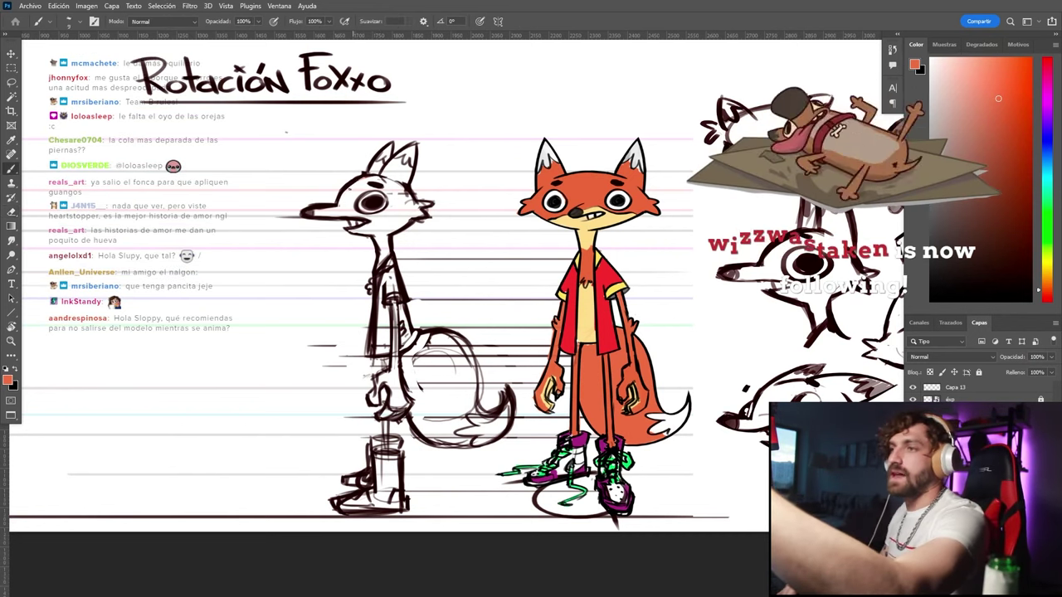
pyautogui.click(1003, 271)
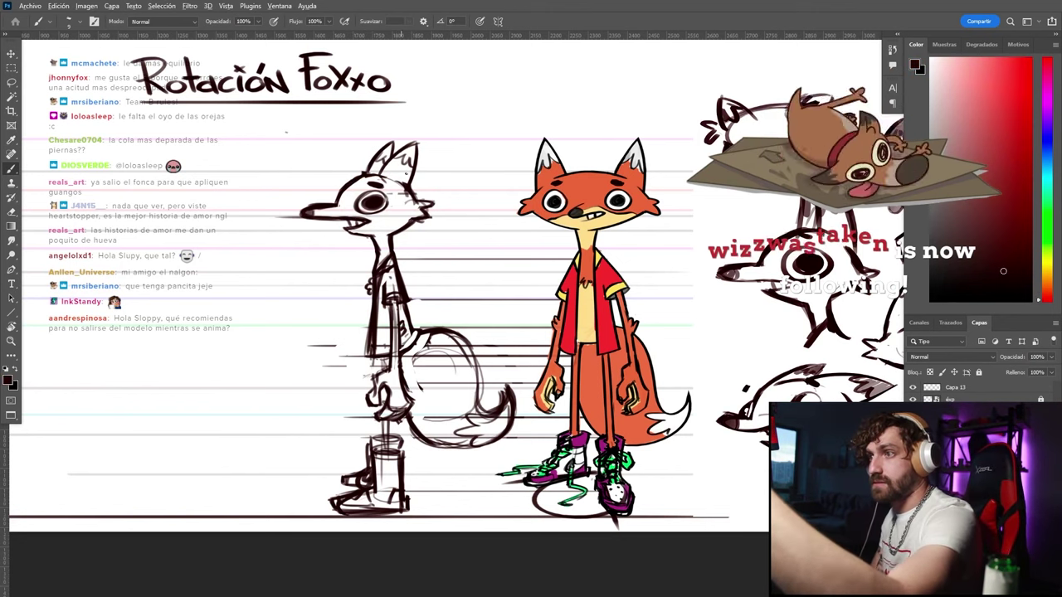
pyautogui.press('e')
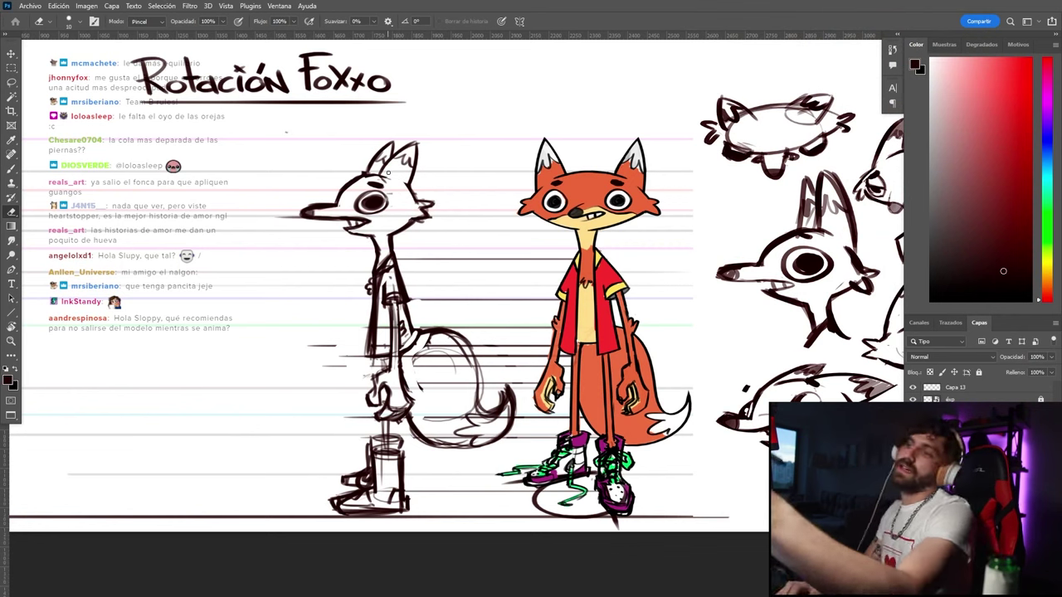
pyautogui.press('b')
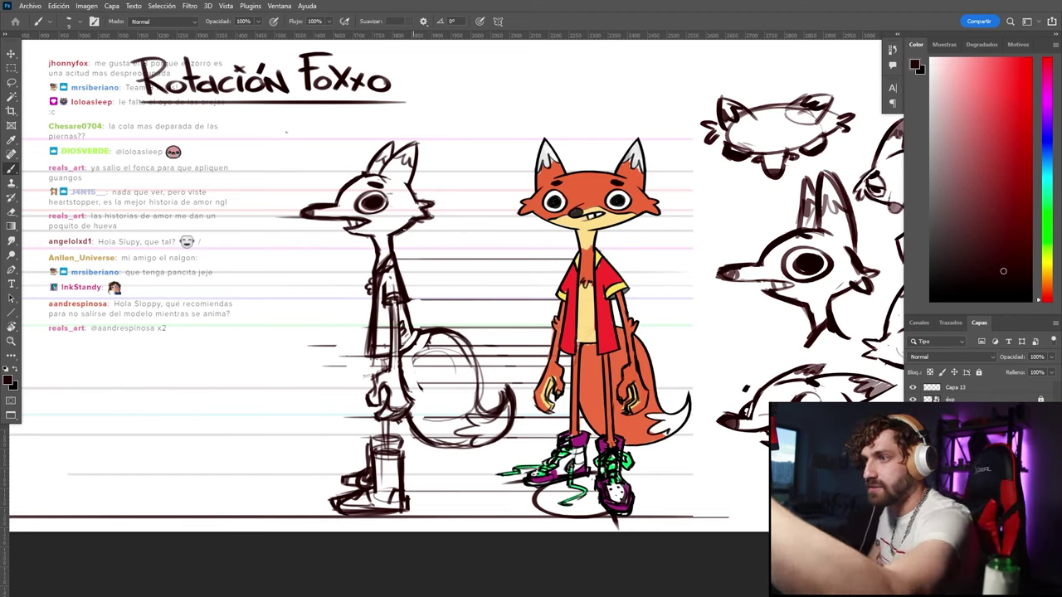
# Clean up the side view's cheek and jaw lines and redraw the forehead contour down to the snout
pyautogui.press('e')
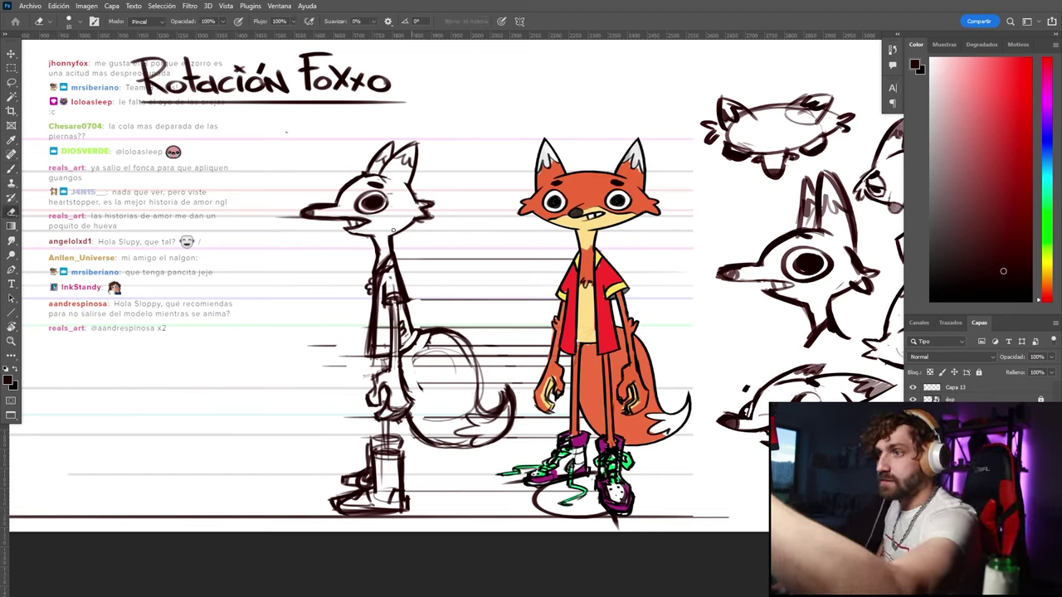
pyautogui.press('b')
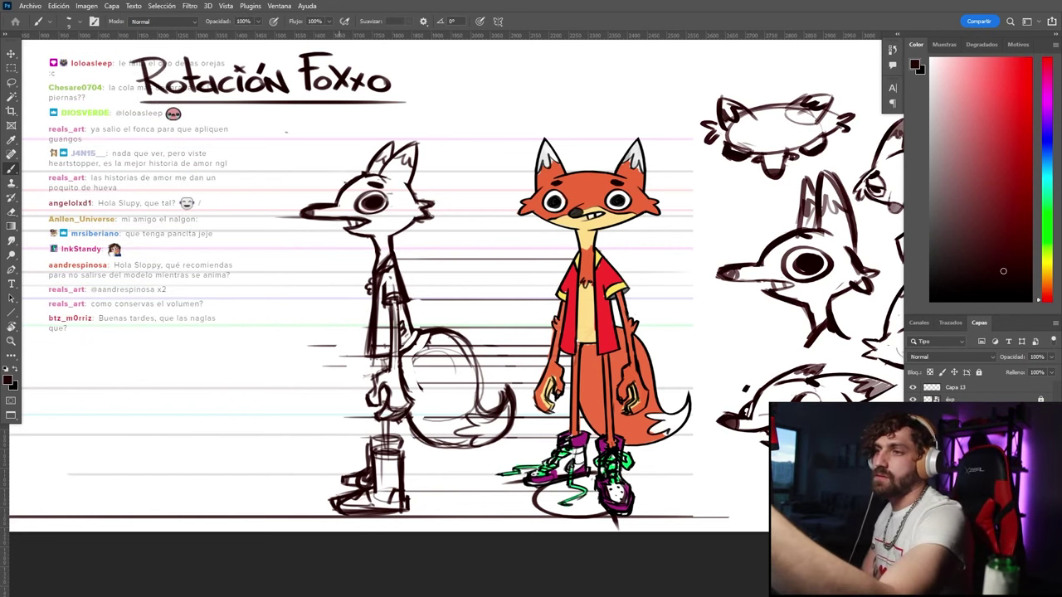
pyautogui.hotkey('ctrl', 'z')
pyautogui.hotkey('ctrl', 'z')
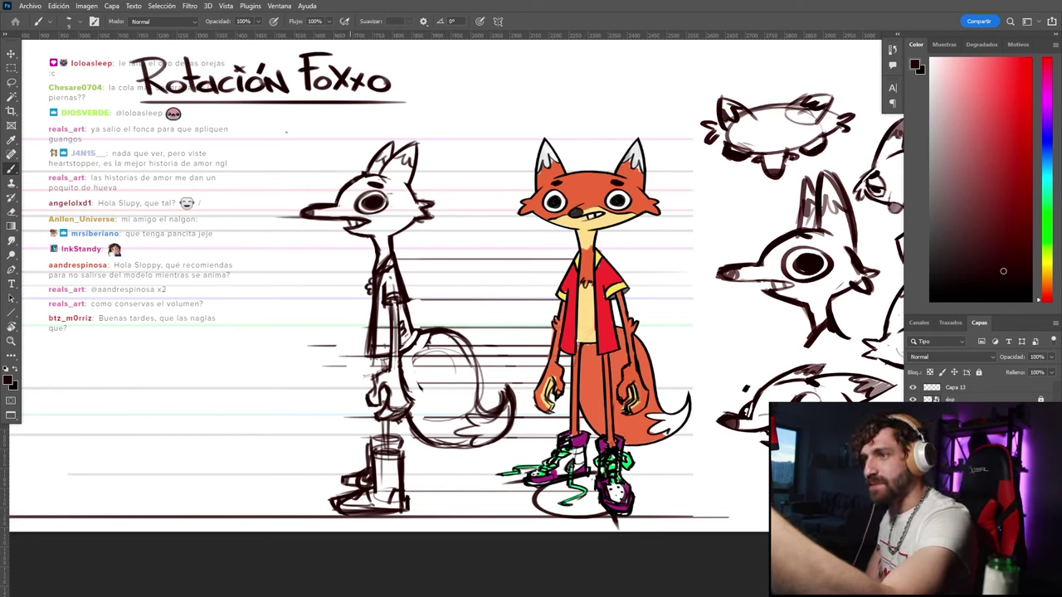
pyautogui.moveTo(354, 180); pyautogui.dragTo(333, 200)
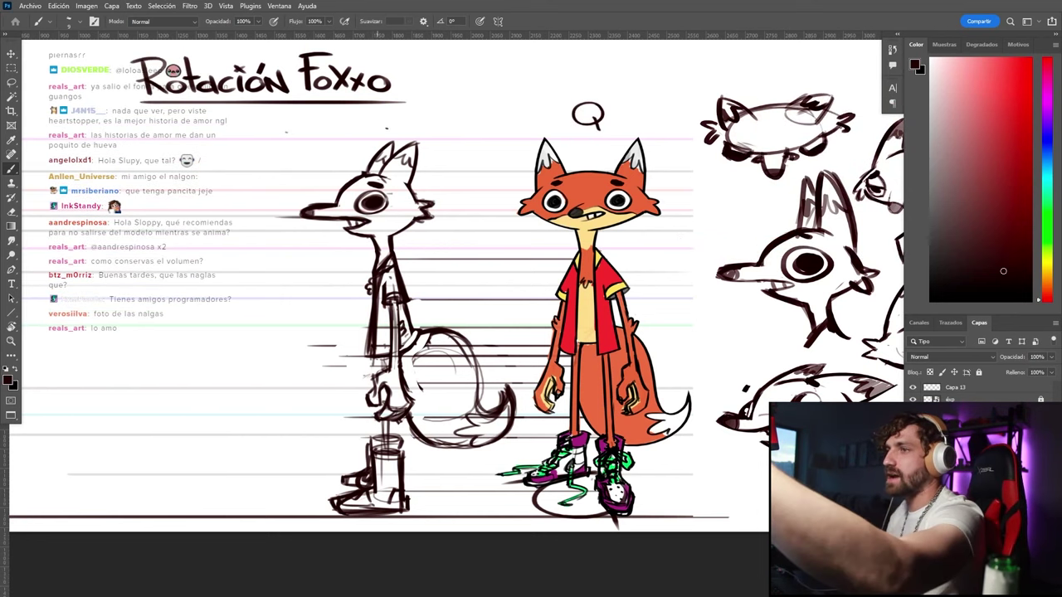
# Handwrite the view labels P above the side view, Q above the front view, and QP between them
pyautogui.moveTo(388, 109)
pyautogui.mouseDown()
pyautogui.moveTo(388, 133)
pyautogui.moveTo(388, 123)
pyautogui.mouseUp()
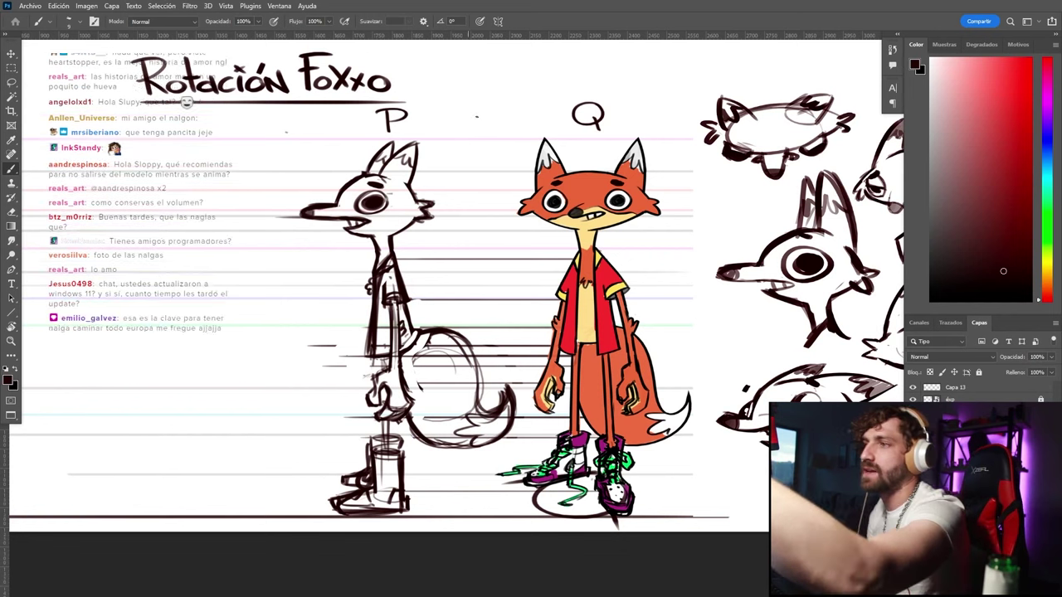
pyautogui.moveTo(478, 110)
pyautogui.mouseDown()
pyautogui.moveTo(495, 137)
pyautogui.moveTo(505, 134)
pyautogui.mouseUp()
pyautogui.moveTo(505, 110); pyautogui.dragTo(506, 124)
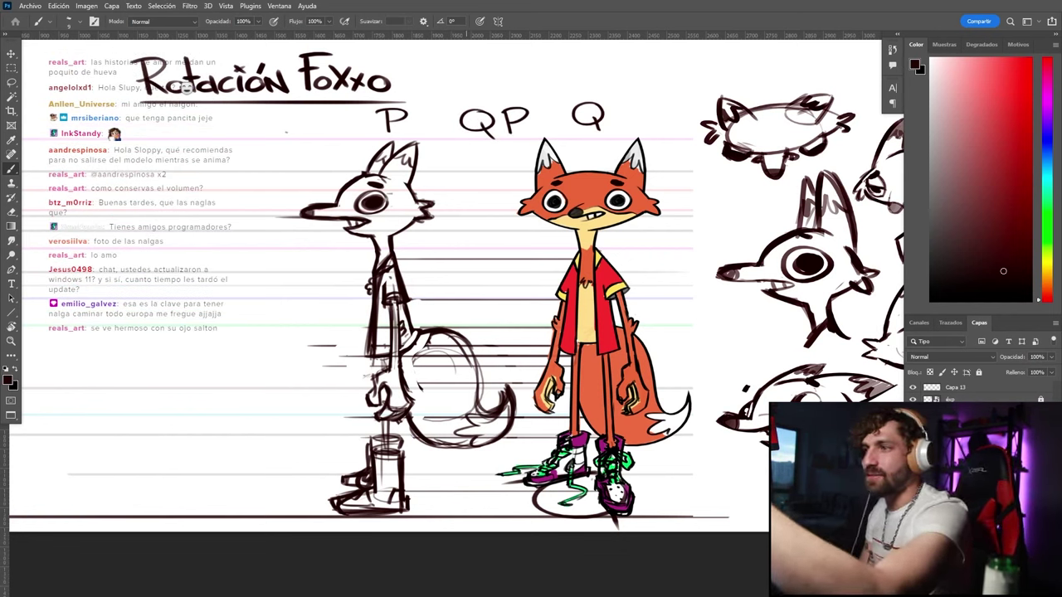
pyautogui.moveTo(504, 194); pyautogui.dragTo(503, 217)
# Undo the handwritten P, QP and Q view labels
pyautogui.hotkey('ctrl', 'z')
pyautogui.hotkey('ctrl', 'z')
pyautogui.hotkey('ctrl', 'z')
pyautogui.hotkey('ctrl', 'z')
pyautogui.hotkey('ctrl', 'z')
pyautogui.hotkey('ctrl', 'z')
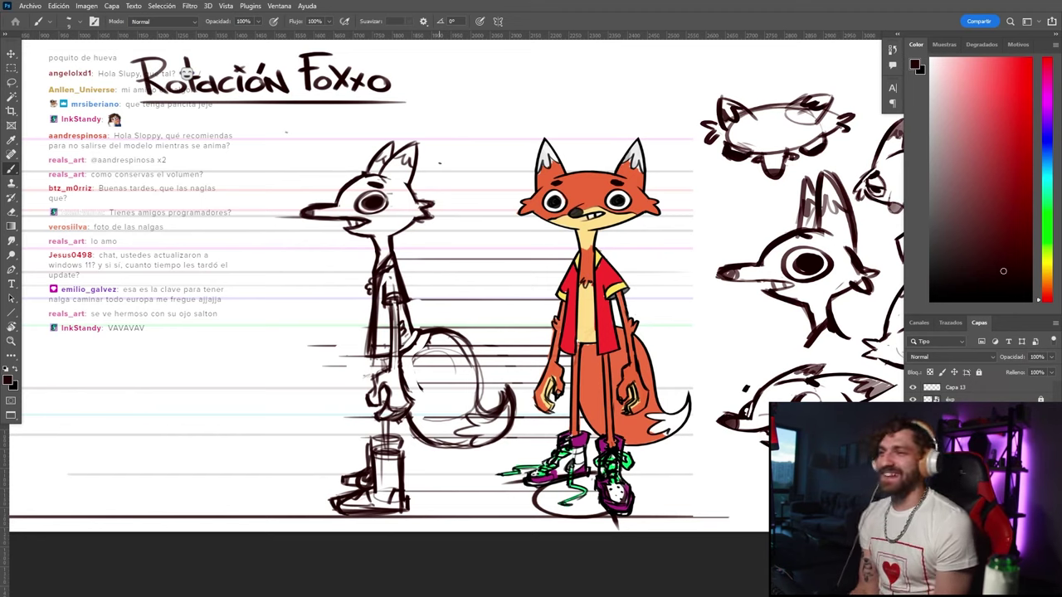
# Try a rounded brow bump on the side view's forehead, and undo it
pyautogui.moveTo(351, 178); pyautogui.dragTo(334, 192)
pyautogui.hotkey('ctrl', 'z')
pyautogui.hotkey('ctrl', 'z')
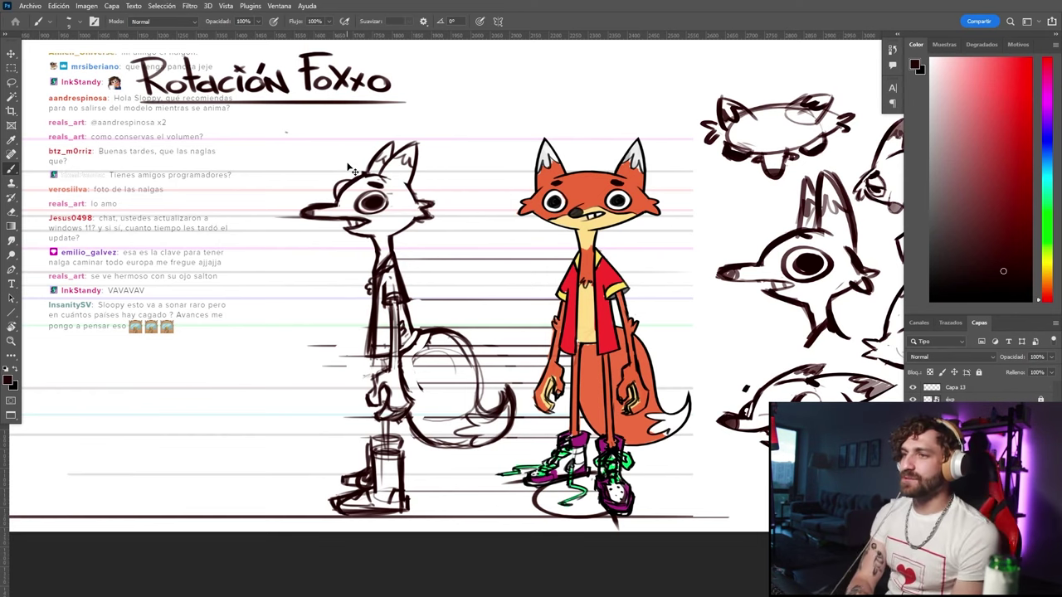
pyautogui.hotkey('ctrl', 'z')
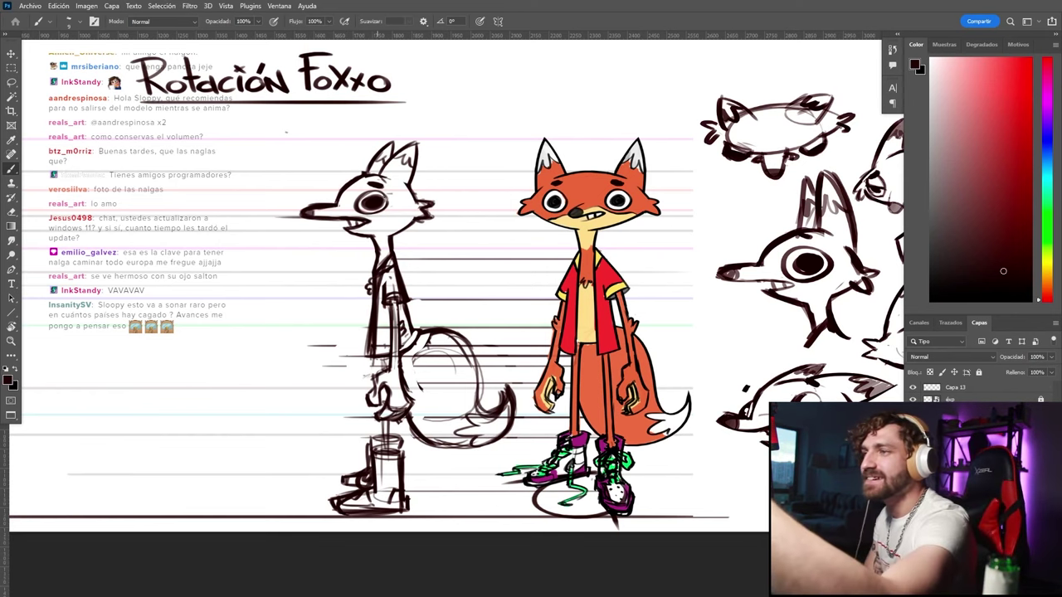
# Lasso the side view's boots and nudge them slightly upward with Free Transform
pyautogui.moveTo(273, 316); pyautogui.dragTo(332, 295)
pyautogui.press('z')
pyautogui.press('b')
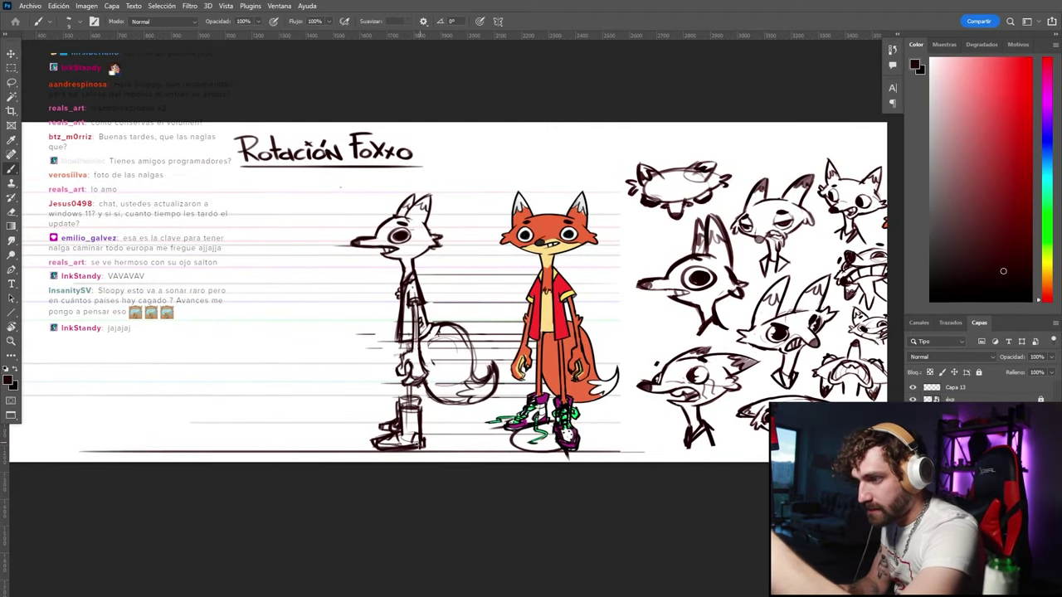
pyautogui.press('e')
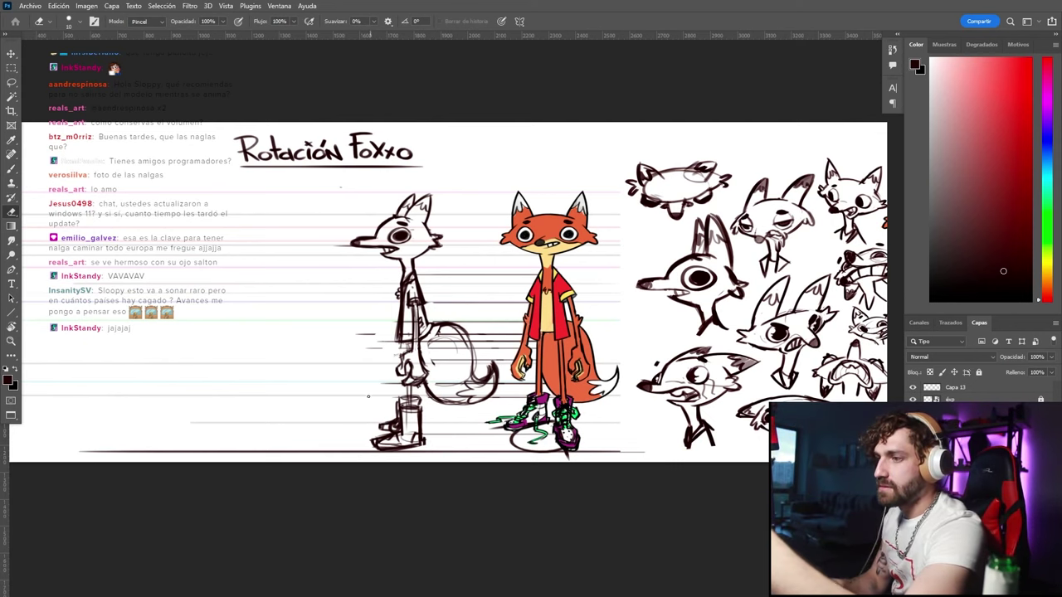
pyautogui.press('l')
pyautogui.moveTo(344, 431); pyautogui.dragTo(347, 419)
pyautogui.hotkey('ctrl', 't')
pyautogui.press('Up')
pyautogui.press('Up')
pyautogui.press('Up')
pyautogui.press('Up')
pyautogui.press('Up')
pyautogui.press('Up')
pyautogui.press('Up')
pyautogui.press('Up')
pyautogui.press('Up')
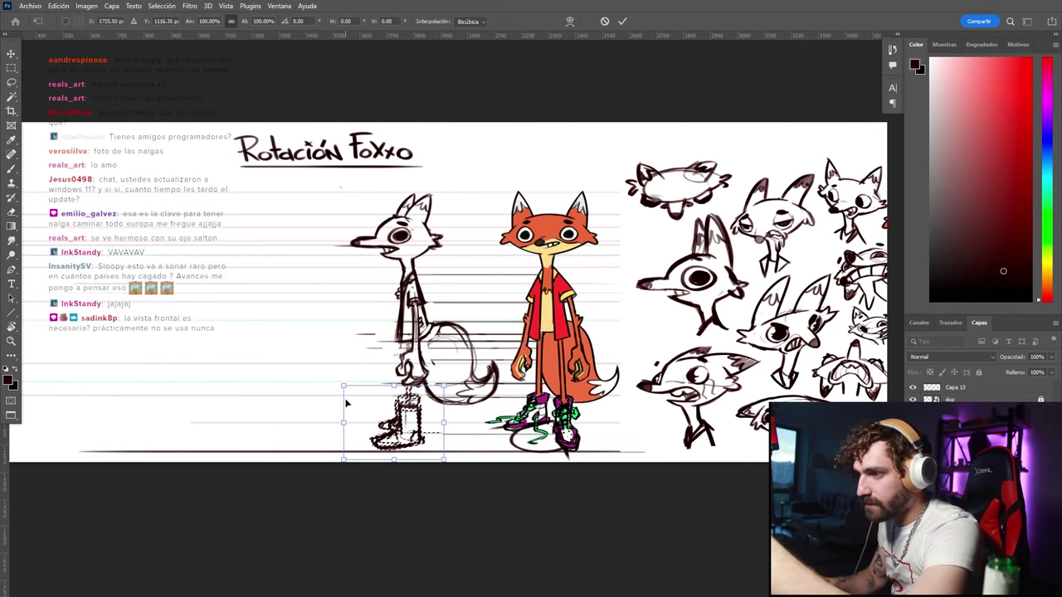
pyautogui.press('Return')
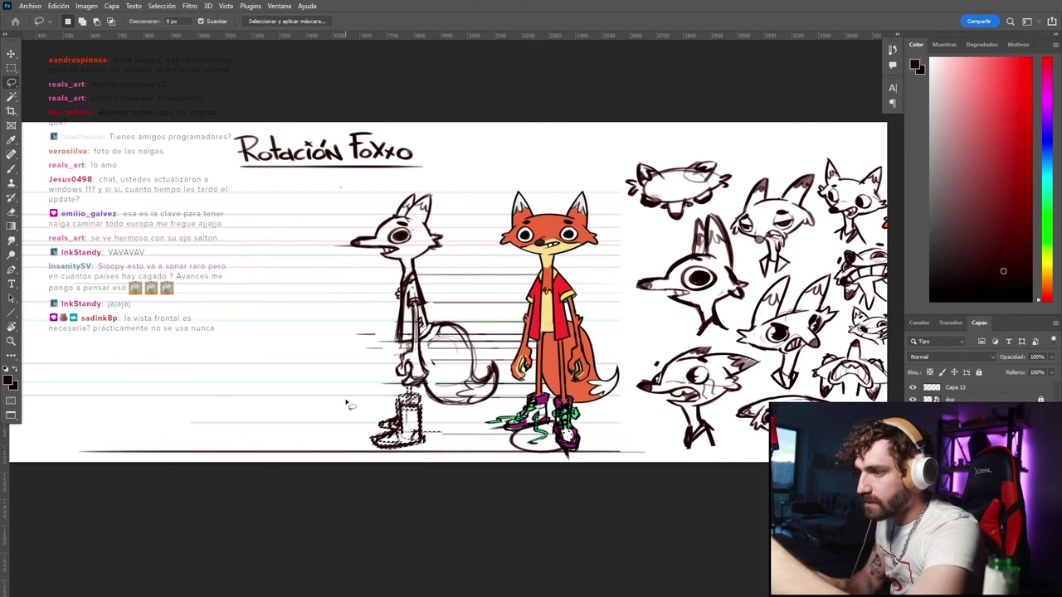
# Sketch thin guide lines extending forward from the toe and sole of the side view's boots
pyautogui.press('b')
pyautogui.moveTo(387, 422)
pyautogui.mouseDown()
pyautogui.moveTo(348, 428)
pyautogui.moveTo(341, 416)
pyautogui.mouseUp()
pyautogui.moveTo(413, 441); pyautogui.dragTo(379, 449)
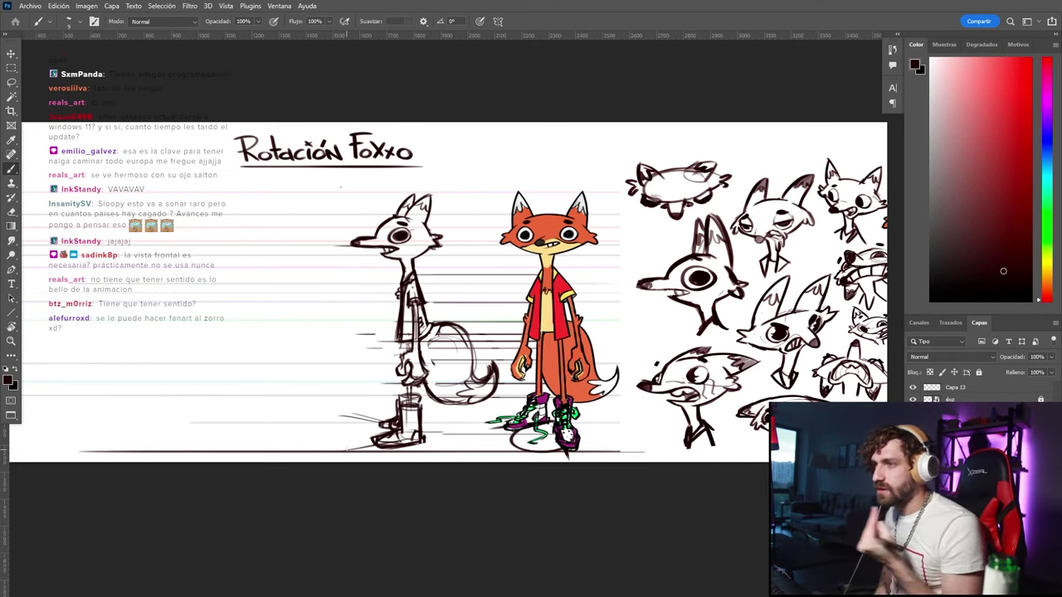
pyautogui.press('z')
pyautogui.click(410, 238)
pyautogui.press('b')
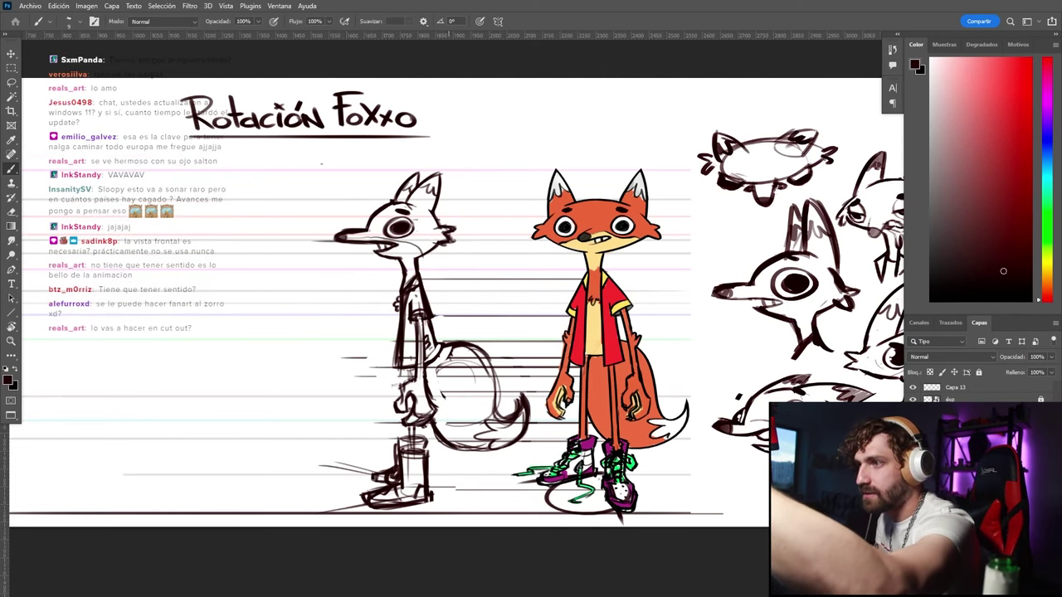
# Erase the dark horizontal guide strokes between the side-view fox's torso and the coloured front view with a larger eraser
pyautogui.moveTo(258, 284); pyautogui.dragTo(276, 261)
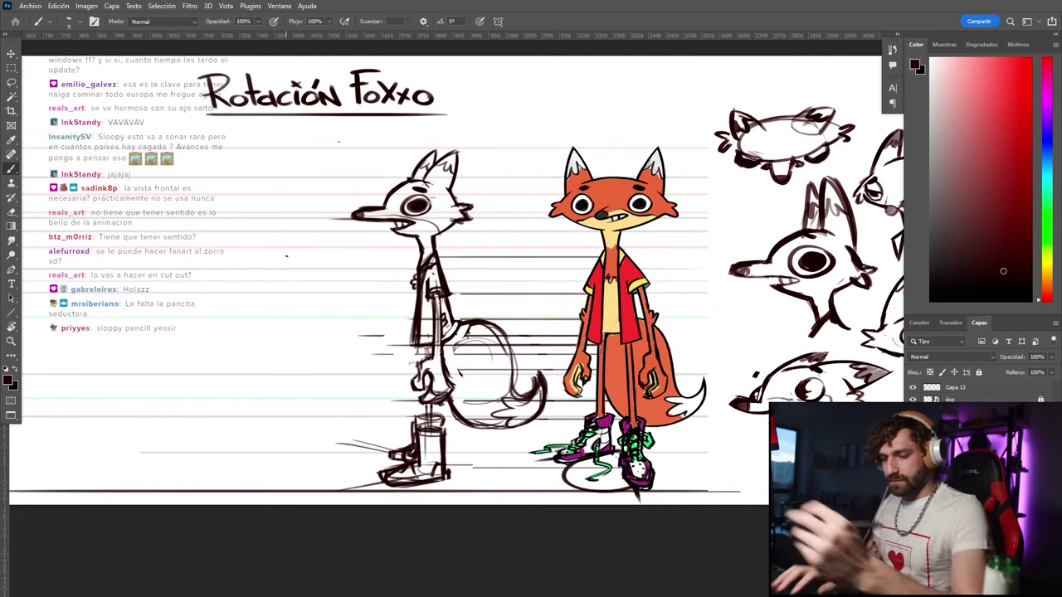
pyautogui.press('e')
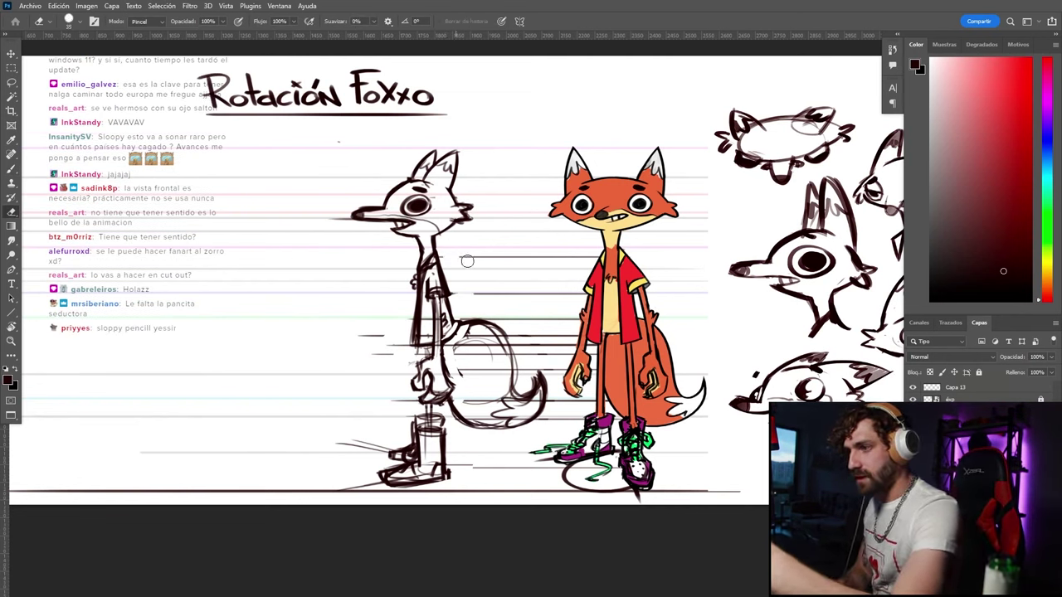
pyautogui.press(']')
pyautogui.press(']')
pyautogui.press(']')
pyautogui.moveTo(490, 293); pyautogui.dragTo(593, 293)
pyautogui.press(']')
pyautogui.moveTo(462, 256); pyautogui.dragTo(601, 258)
pyautogui.press(']')
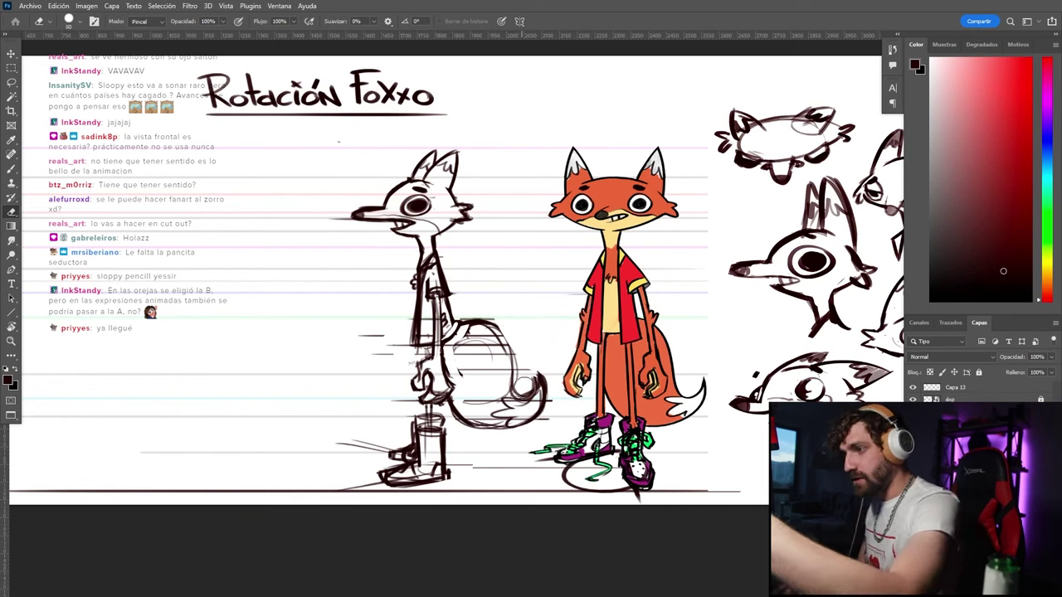
# Erase the rough construction lines inside the side-view fox's tail with a smaller eraser
pyautogui.press('[')
pyautogui.press('[')
pyautogui.press('[')
pyautogui.moveTo(493, 399)
pyautogui.mouseDown()
pyautogui.moveTo(476, 402)
pyautogui.moveTo(465, 354)
pyautogui.moveTo(479, 333)
pyautogui.moveTo(503, 348)
pyautogui.mouseUp()
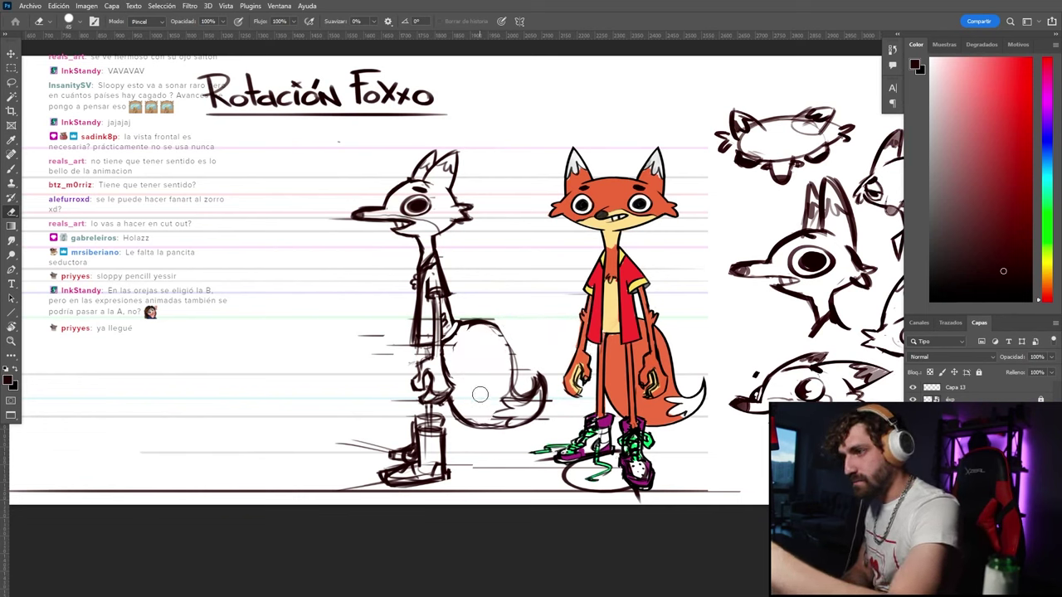
# Erase the stray strokes in front of the side-view fox's shirt and arm
pyautogui.press('[')
pyautogui.moveTo(363, 358)
pyautogui.mouseDown()
pyautogui.moveTo(384, 325)
pyautogui.moveTo(404, 347)
pyautogui.mouseUp()
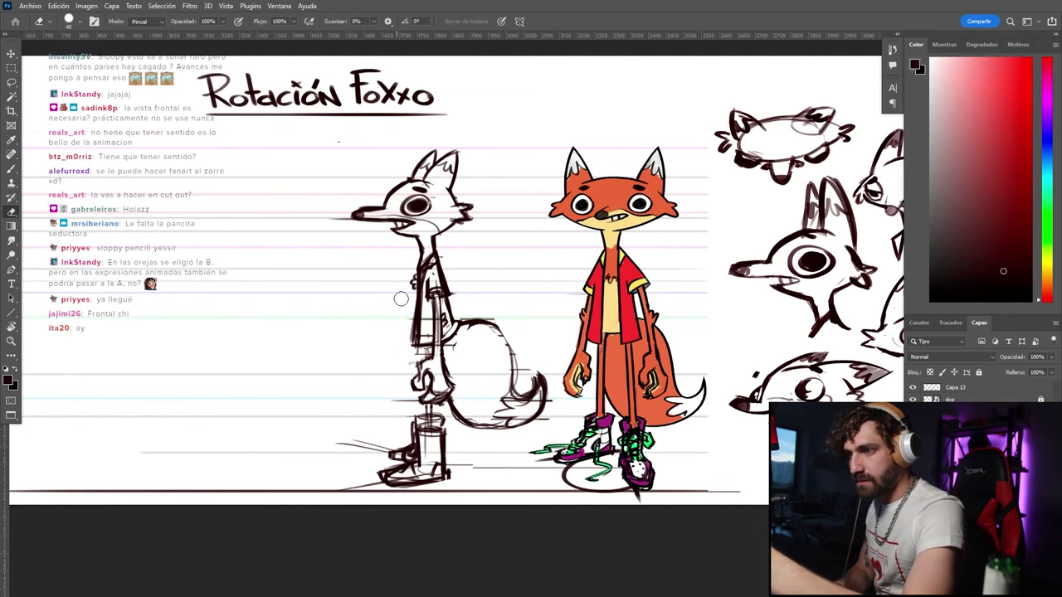
pyautogui.moveTo(401, 299); pyautogui.dragTo(411, 341)
pyautogui.press('[')
pyautogui.press('[')
pyautogui.press('[')
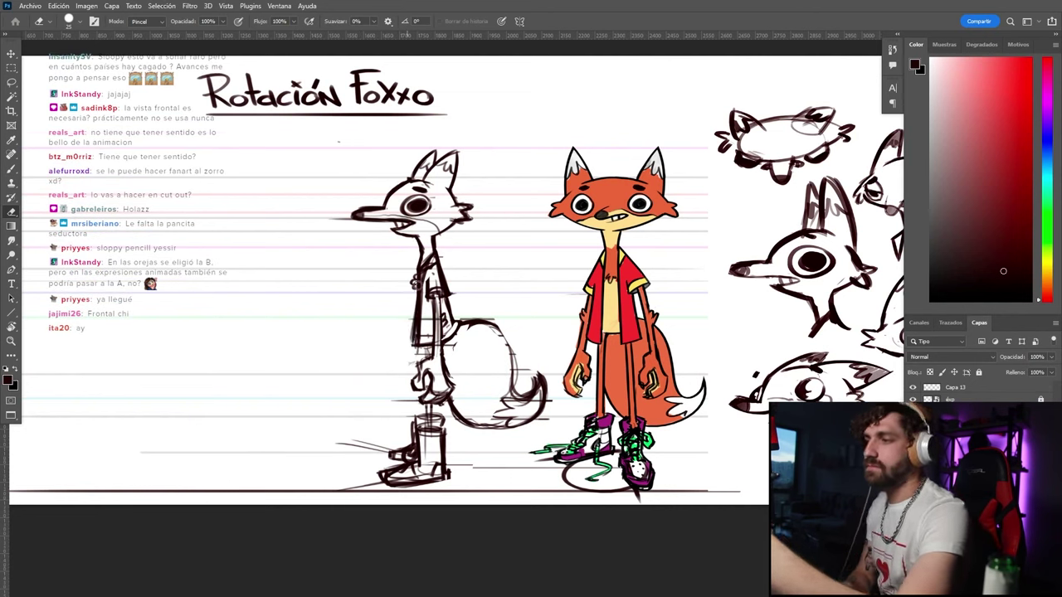
# Clean up the rough lines along the front edge of the side-view fox's shirt with a fine eraser
pyautogui.press('b')
pyautogui.press('e')
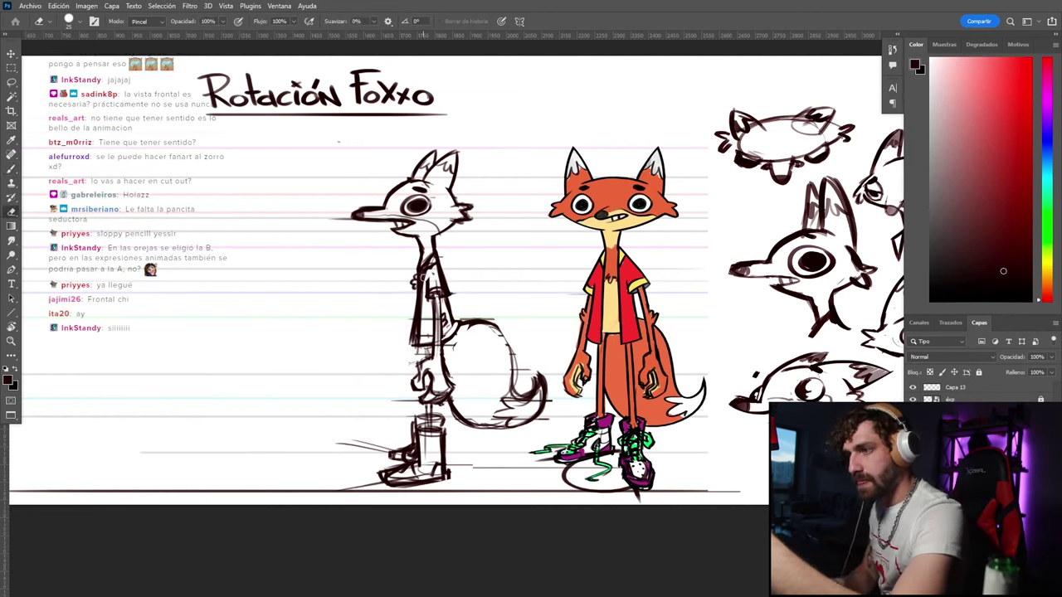
pyautogui.moveTo(423, 278); pyautogui.dragTo(419, 336)
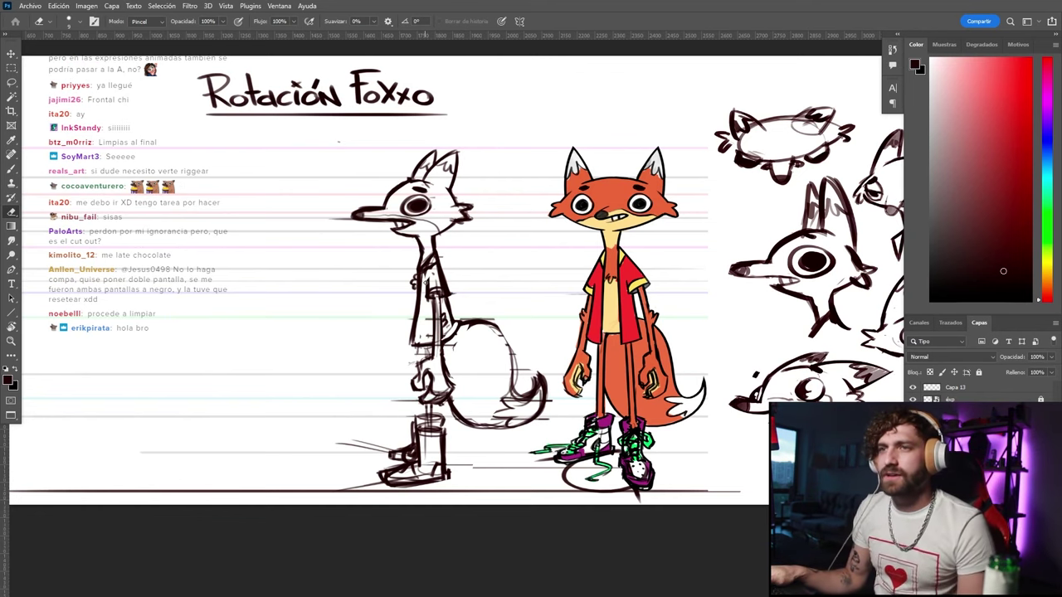
# Pause the background music
pyautogui.press('XF86AudioPlay')
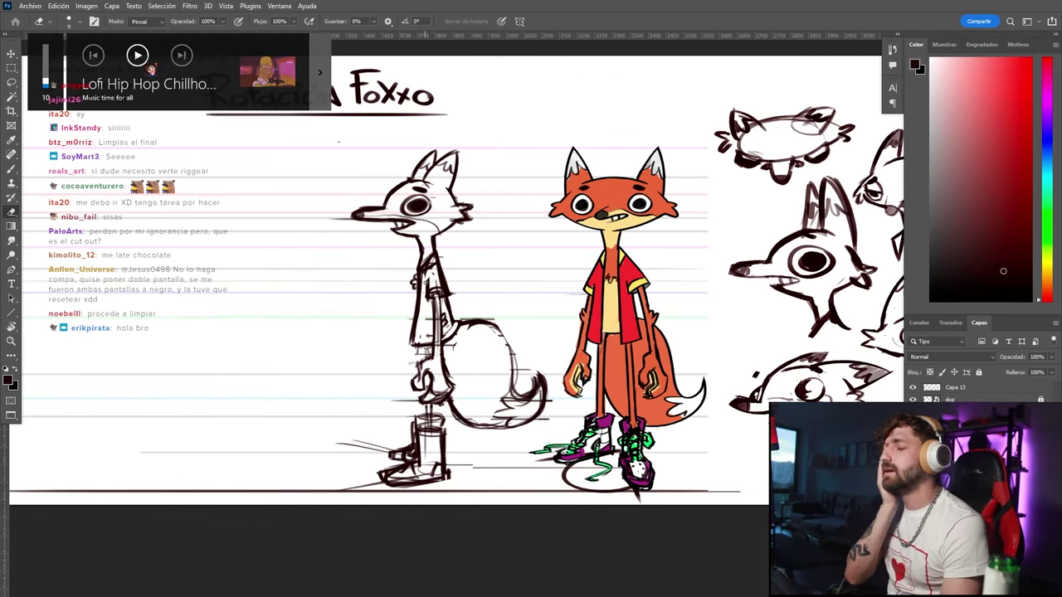
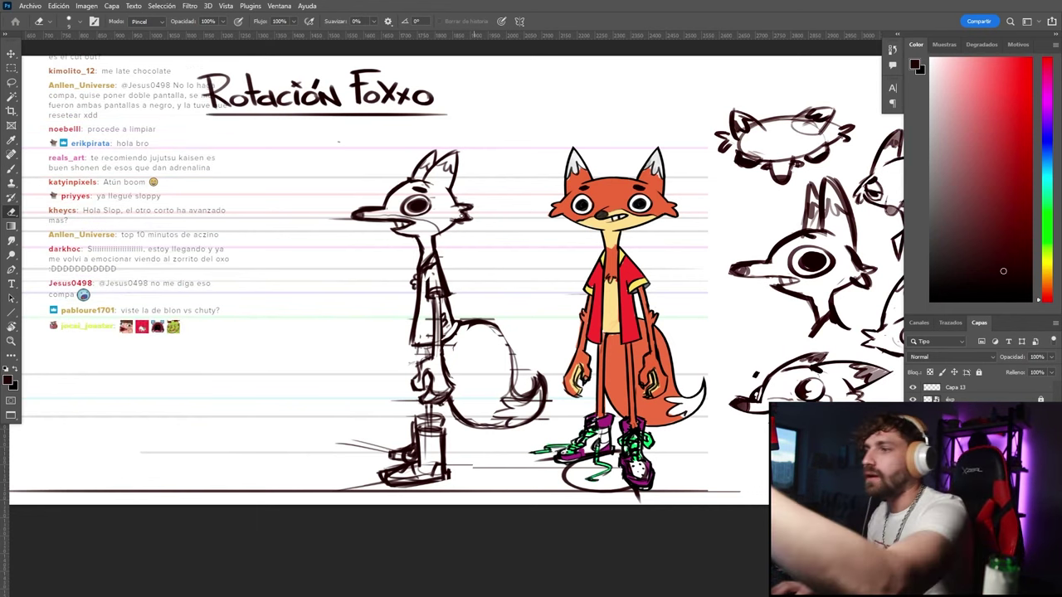
pyautogui.press('b')
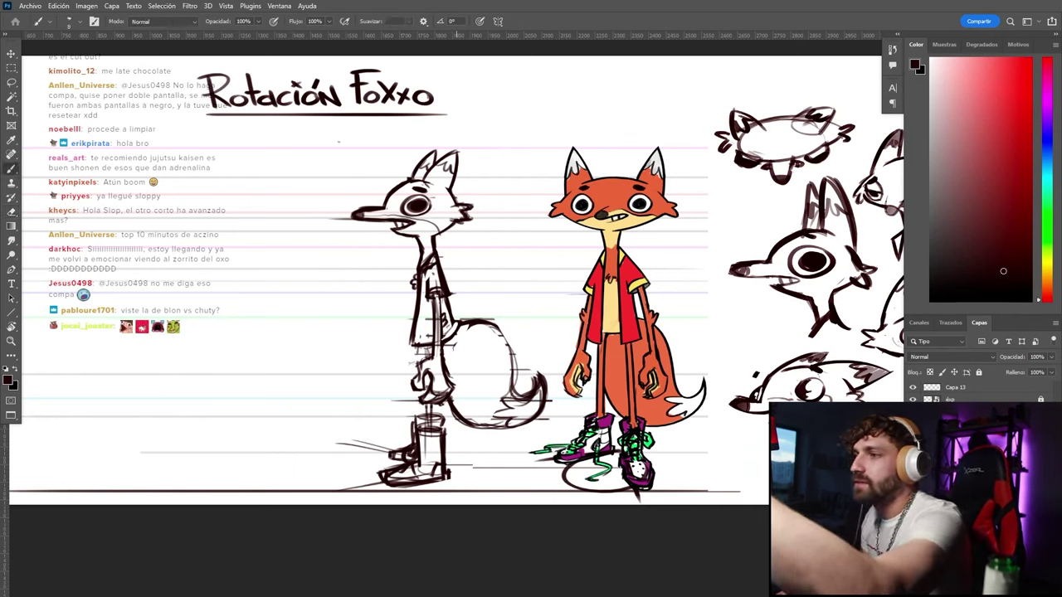
pyautogui.press('e')
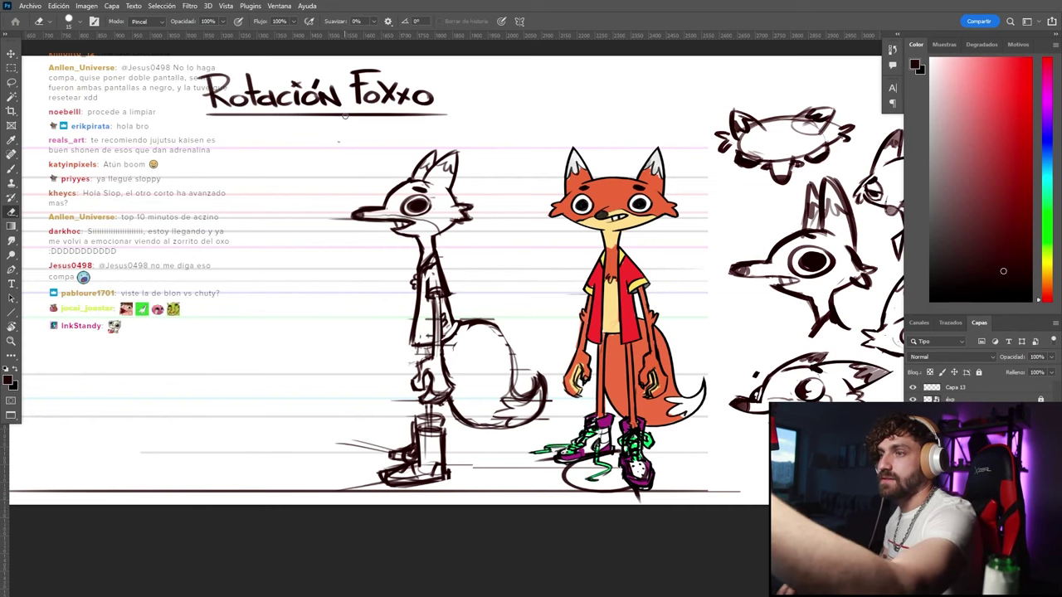
pyautogui.moveTo(244, 230); pyautogui.dragTo(280, 238)
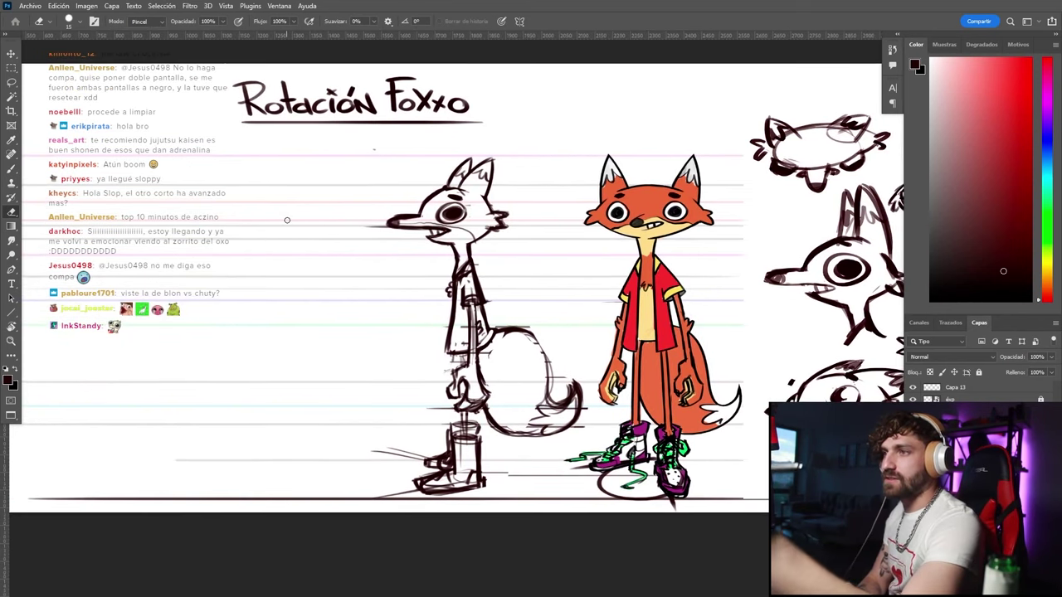
pyautogui.press('v')
pyautogui.moveTo(406, 306); pyautogui.dragTo(378, 286)
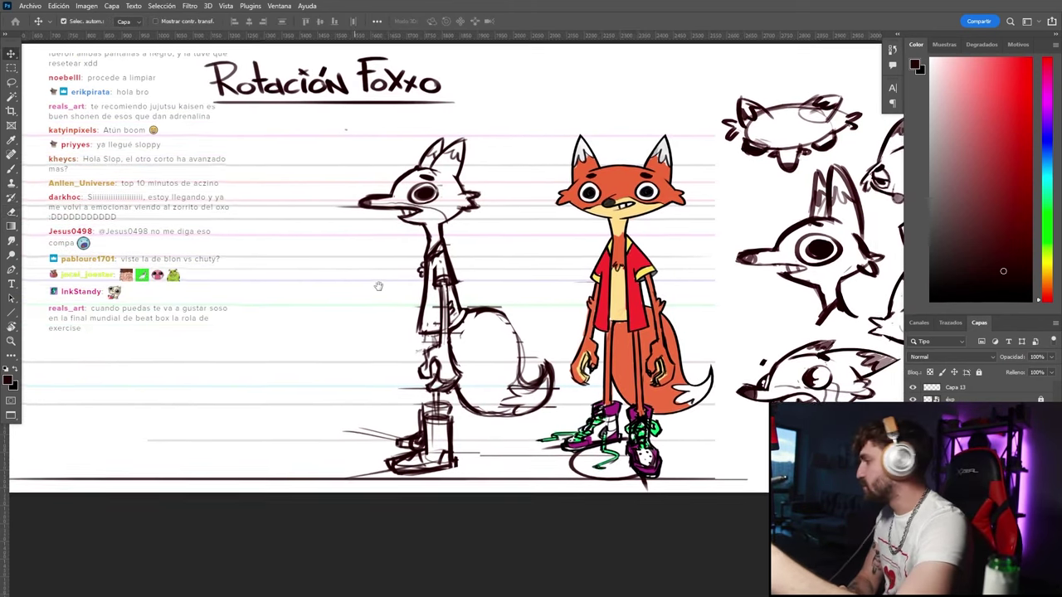
pyautogui.press('e')
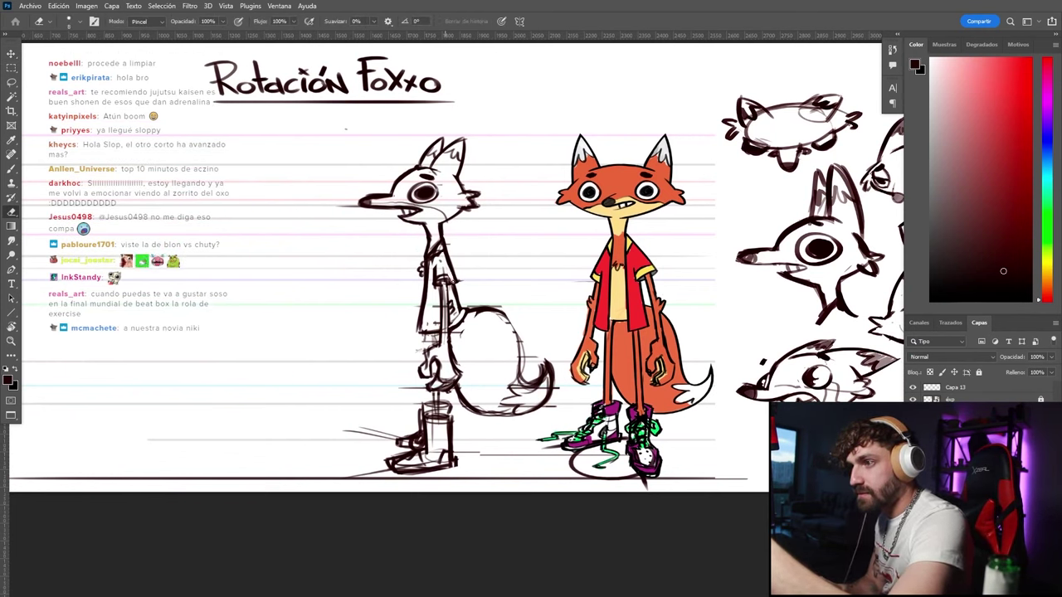
pyautogui.press('b')
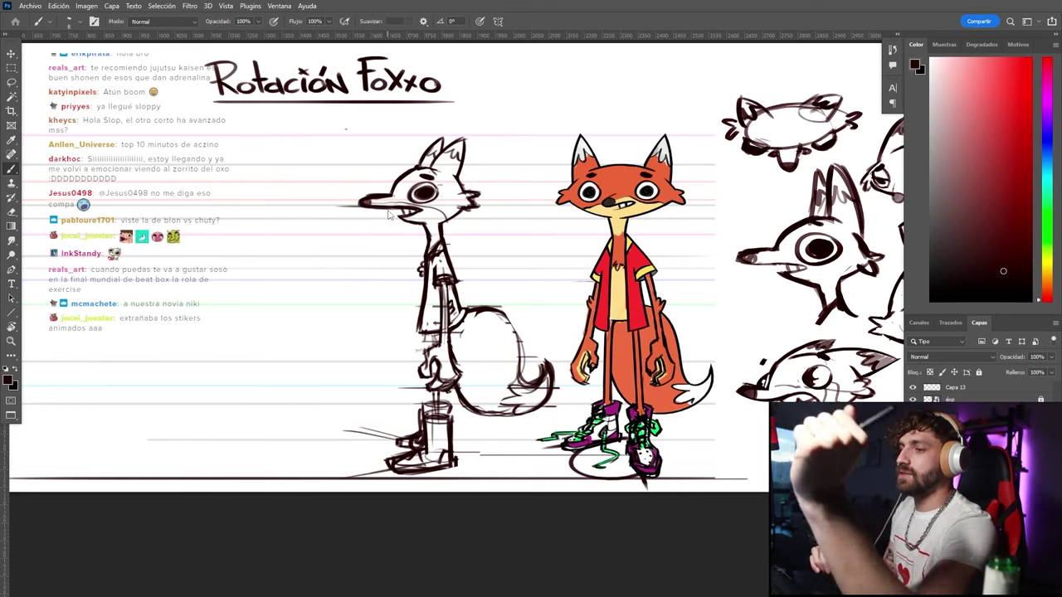
# Lower the volume of the background music
pyautogui.press('XF86AudioLowerVolume')
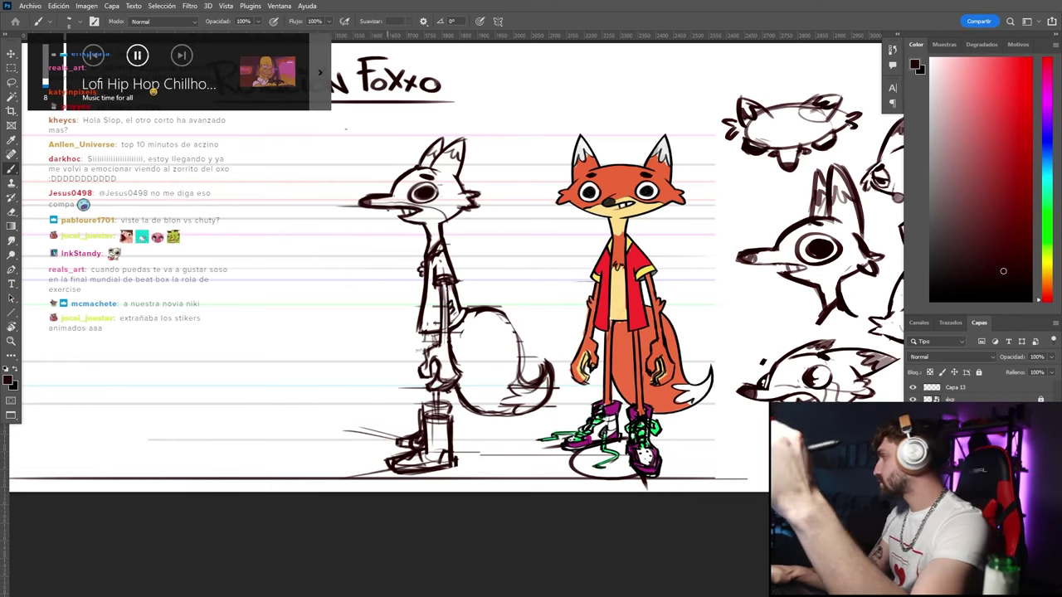
pyautogui.press('XF86AudioLowerVolume')
pyautogui.press('XF86AudioLowerVolume')
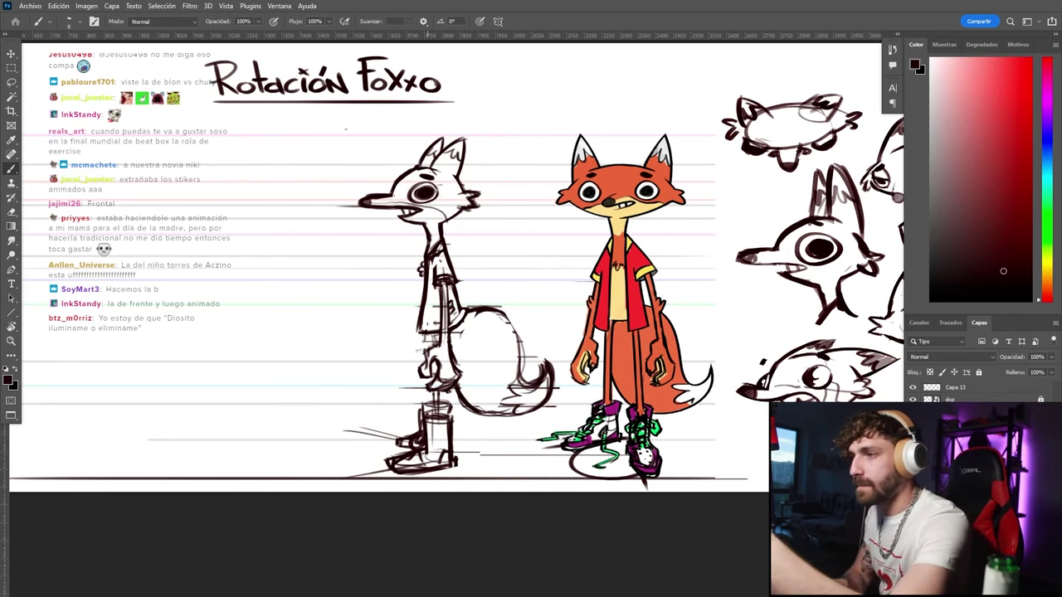
# Erase the small bump on the chest of the side-view fox's shirt
pyautogui.press('e')
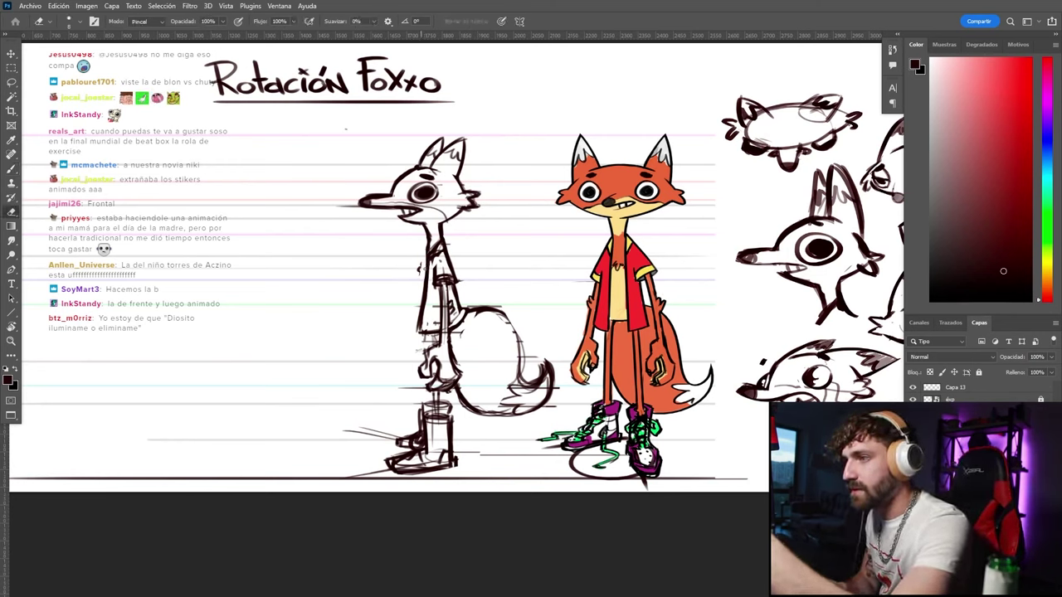
pyautogui.press('b')
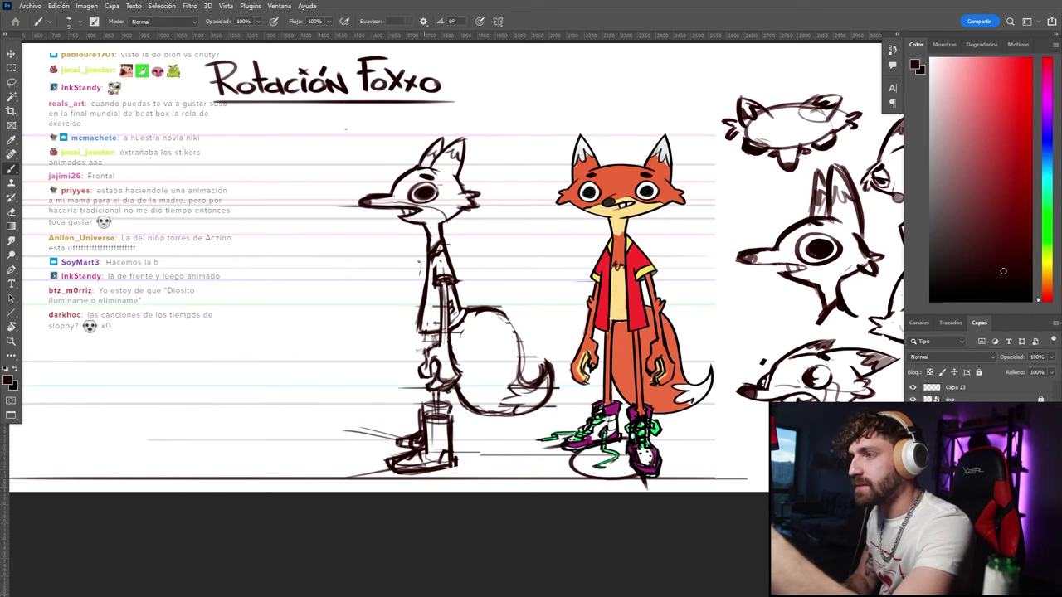
pyautogui.moveTo(421, 234)
pyautogui.mouseDown()
pyautogui.moveTo(404, 331)
pyautogui.moveTo(472, 304)
pyautogui.mouseUp()
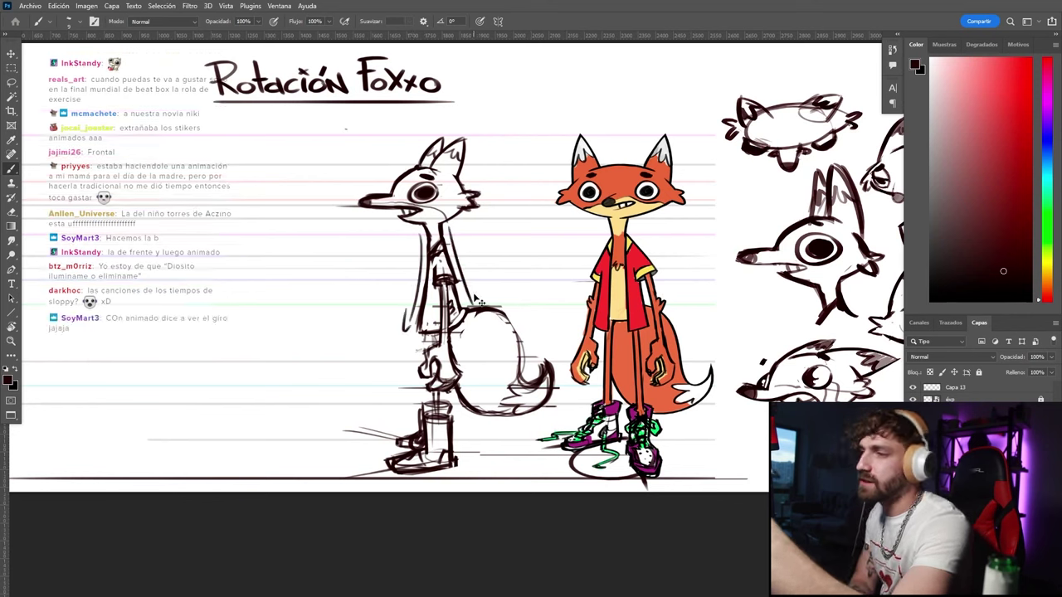
pyautogui.hotkey('ctrl', 'z')
pyautogui.hotkey('ctrl', 'z')
pyautogui.hotkey('ctrl', 'z')
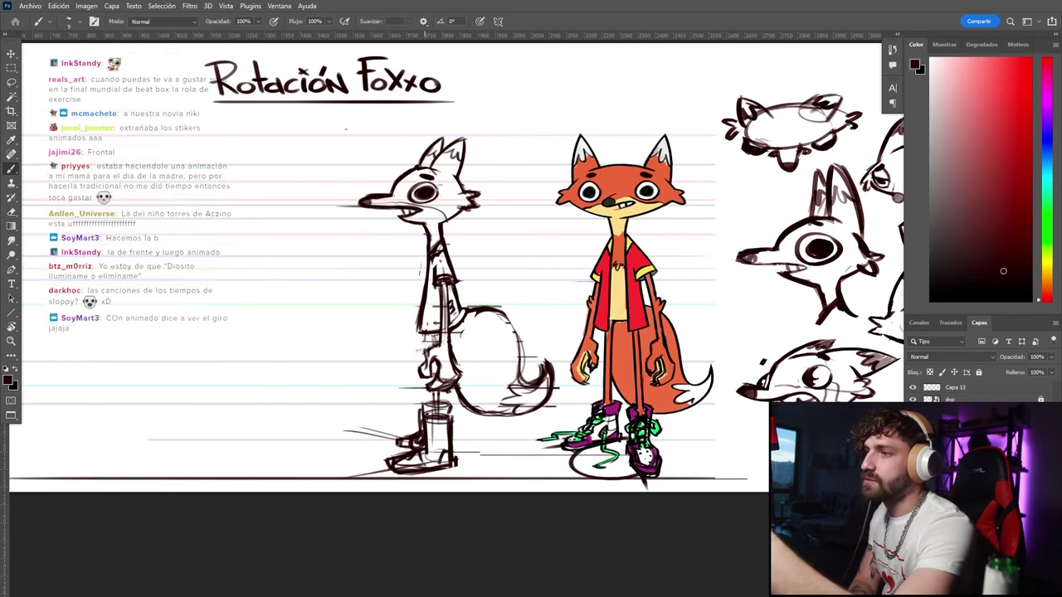
# Erase the leftover marks in front of the side-view fox's shirt and the rough lines above its hand
pyautogui.press('e')
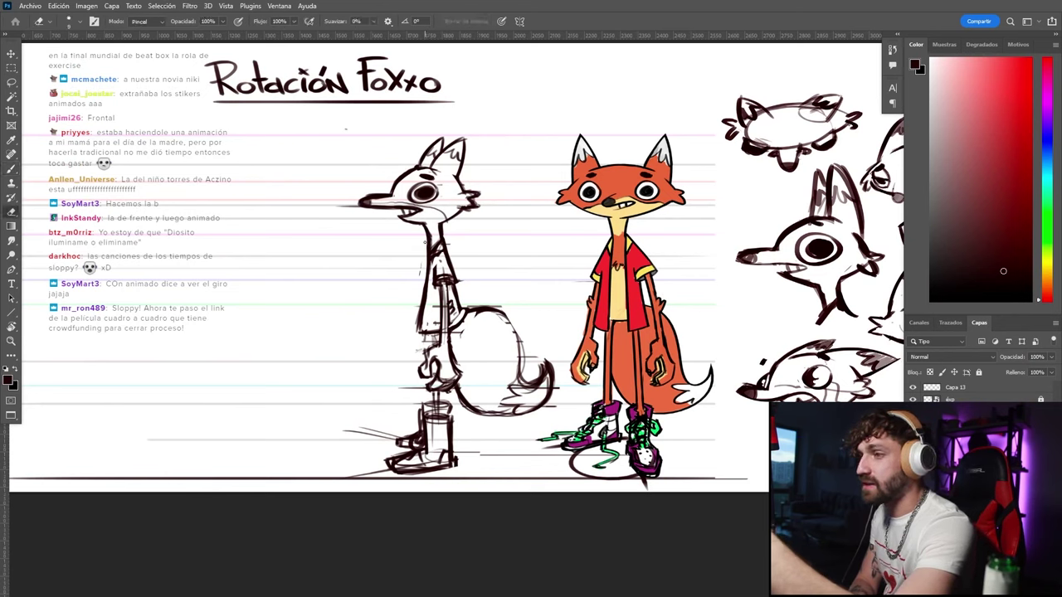
pyautogui.moveTo(420, 266); pyautogui.dragTo(423, 292)
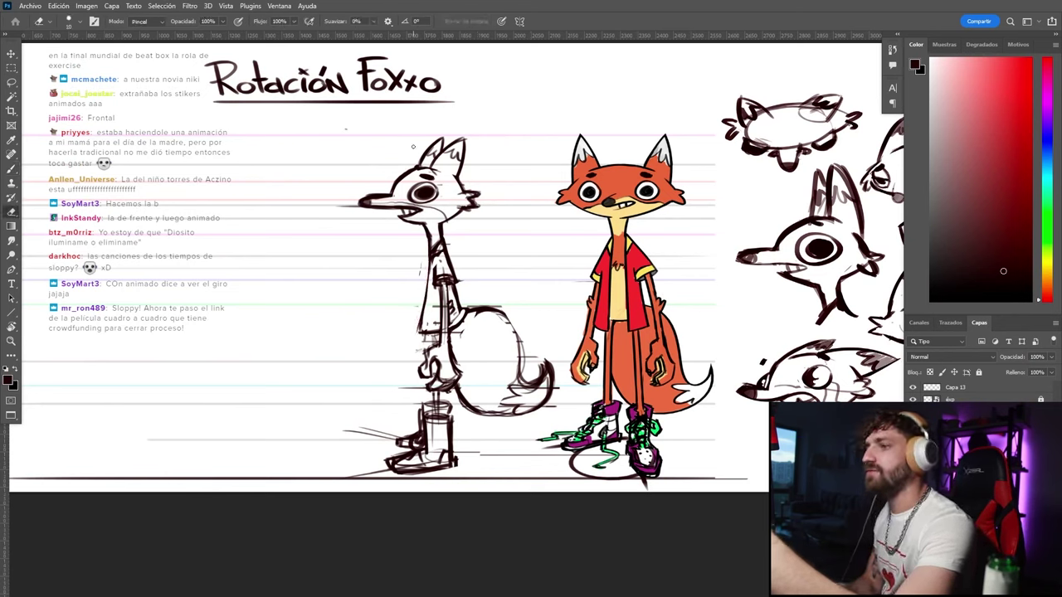
pyautogui.press('b')
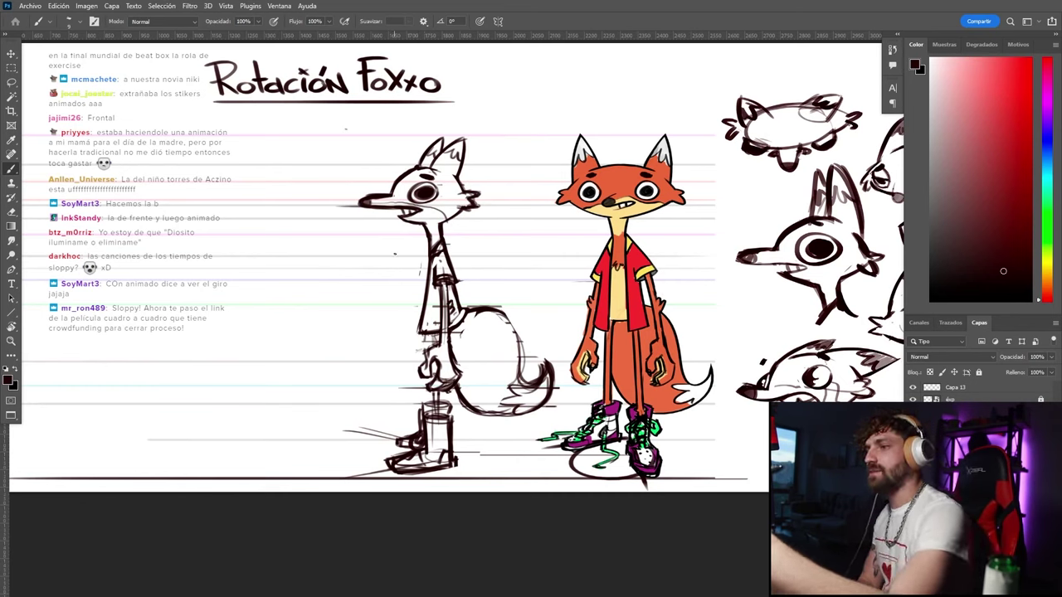
pyautogui.press('e')
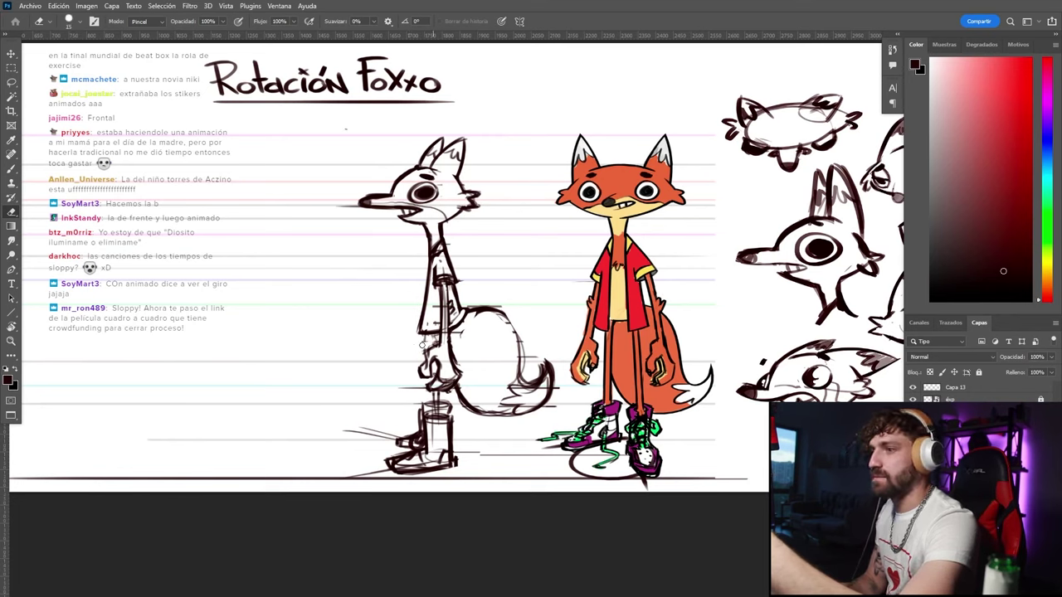
pyautogui.press('b')
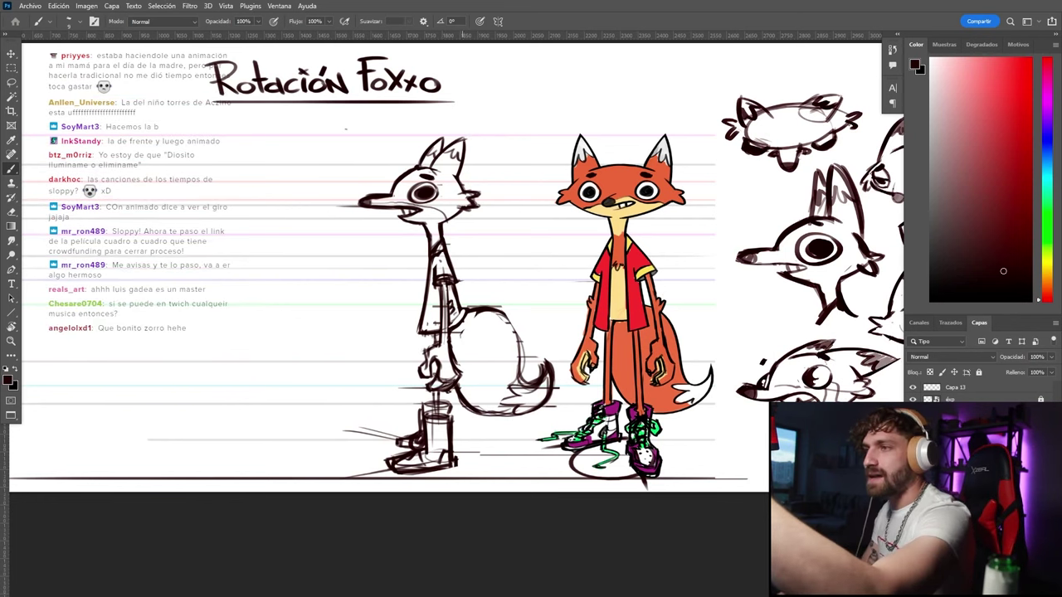
pyautogui.hotkey('ctrl', 'z')
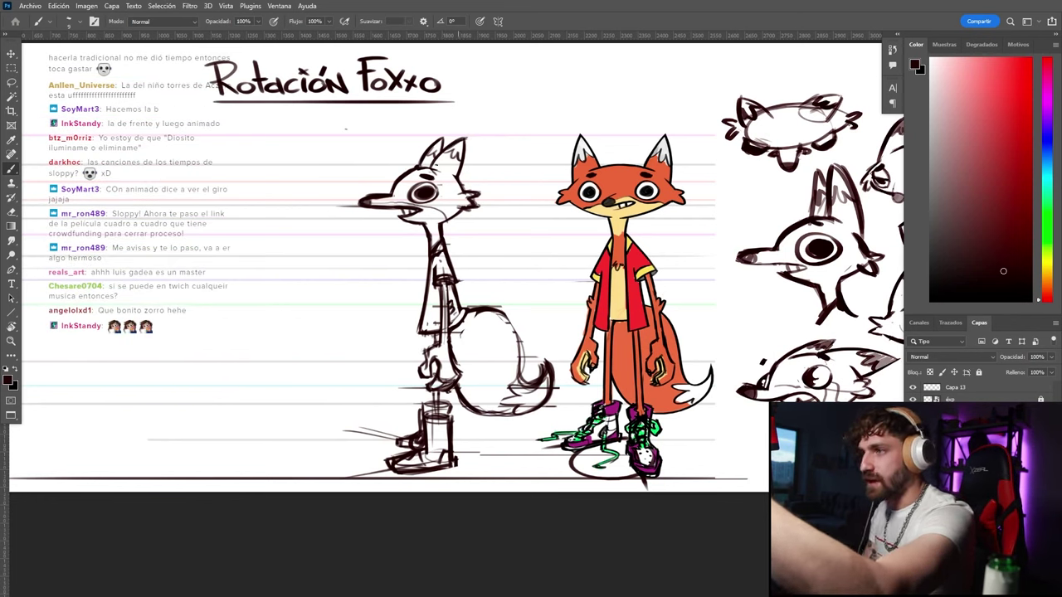
pyautogui.moveTo(463, 141); pyautogui.dragTo(458, 175)
pyautogui.hotkey('ctrl', 'z')
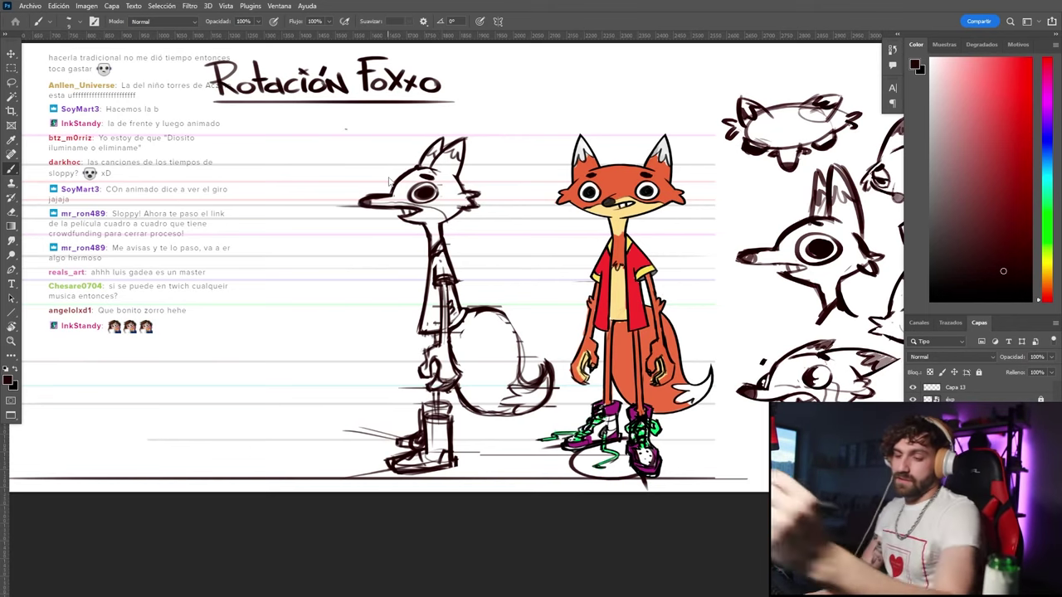
# Redraw the side-view fox's hand with clearer fingers, alternating between brush and eraser to clean up its outline
pyautogui.press('e')
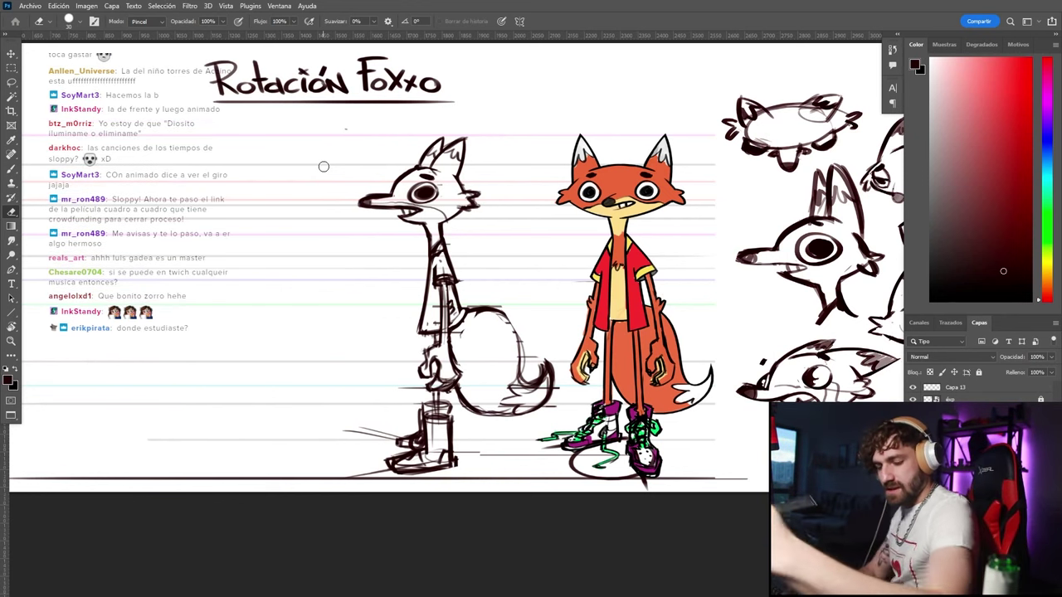
pyautogui.press('b')
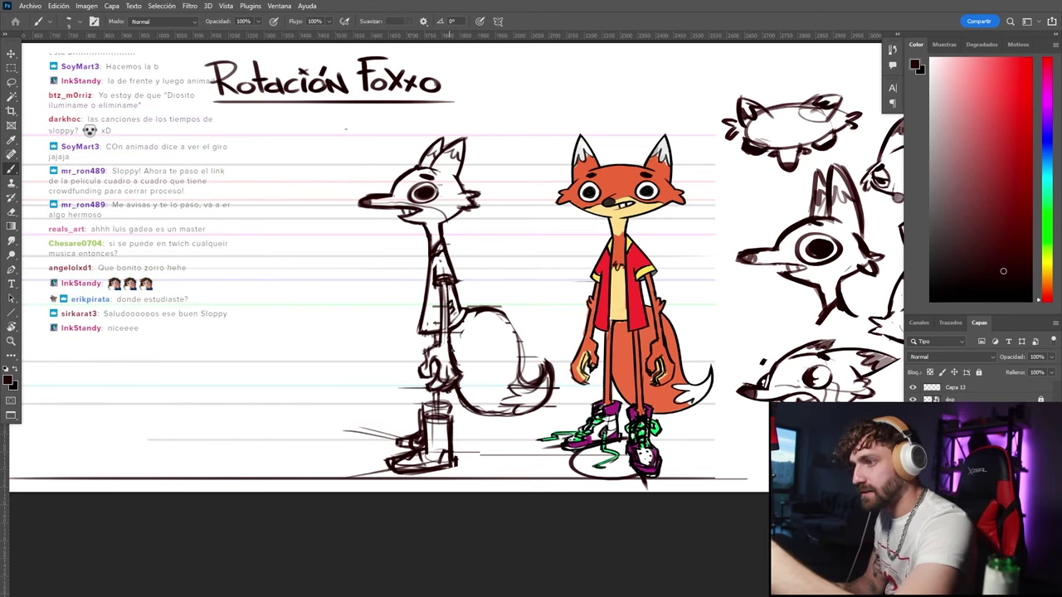
pyautogui.press('e')
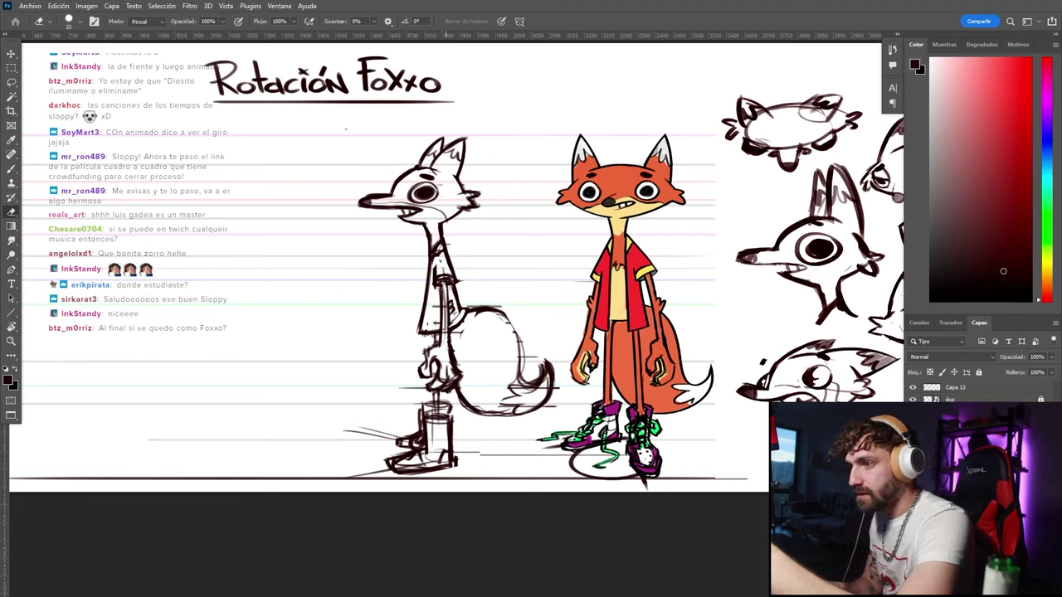
pyautogui.press('b')
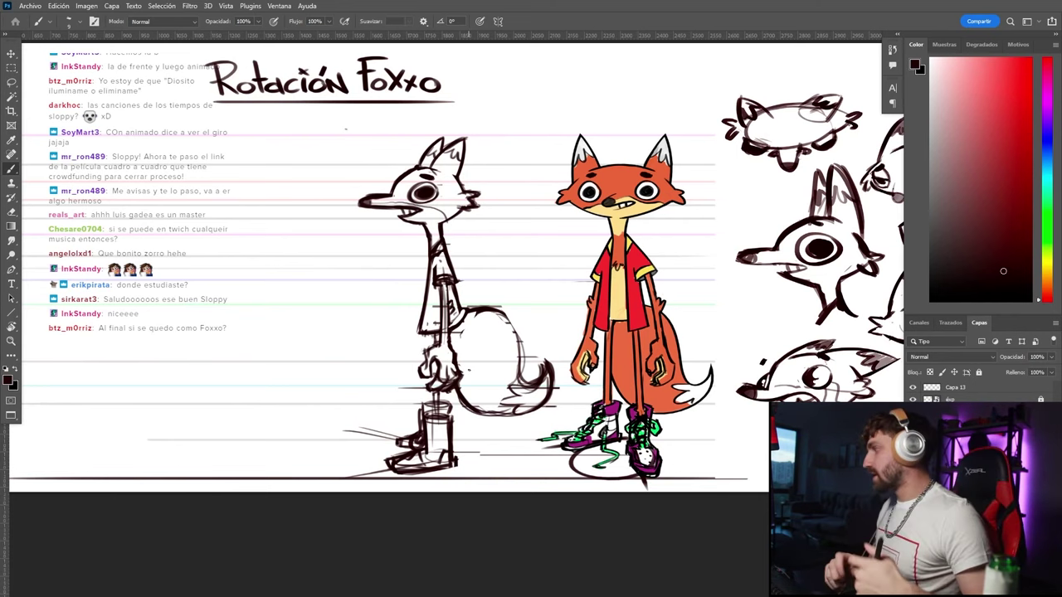
# Move the side-view fox sketch farther left from the coloured front view, then lasso and delete the leftovers in the gap
pyautogui.press('v')
pyautogui.moveTo(397, 205)
pyautogui.mouseDown()
pyautogui.moveTo(189, 207)
pyautogui.moveTo(214, 205)
pyautogui.moveTo(538, 405)
pyautogui.moveTo(436, 171)
pyautogui.mouseUp()
pyautogui.press('l')
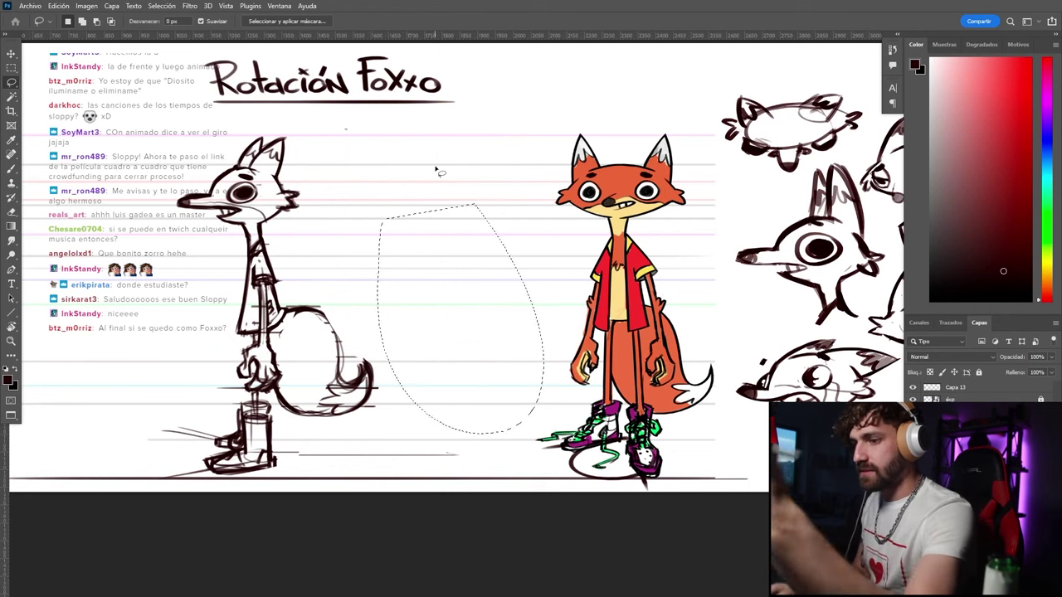
pyautogui.press('Delete')
pyautogui.hotkey('ctrl', 'd')
# Erase the stray horizontal line behind the side-view fox's boot and the loose lines in front of its toe
pyautogui.press('e')
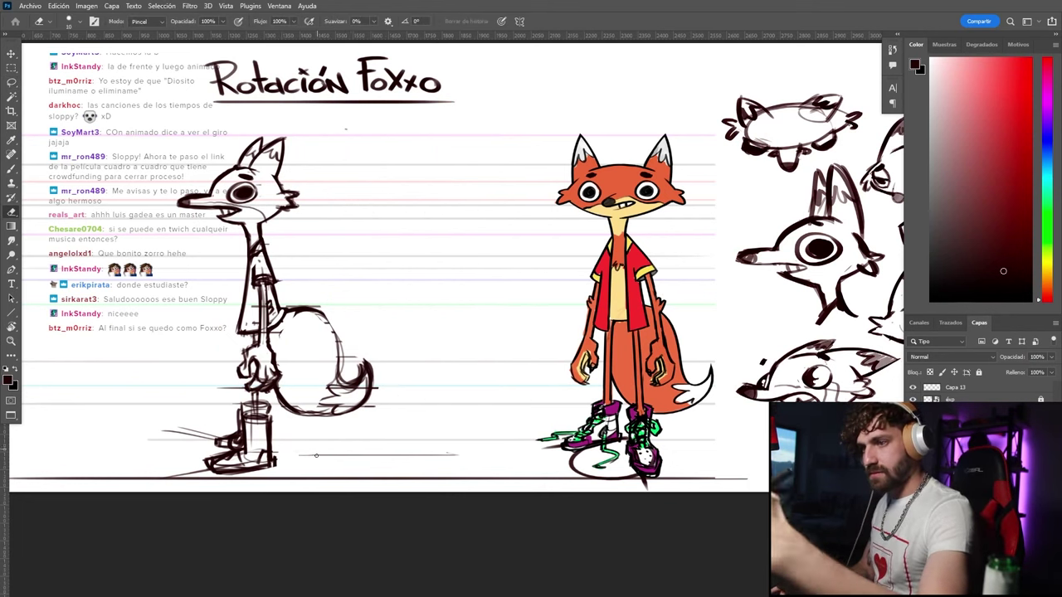
pyautogui.moveTo(295, 454); pyautogui.dragTo(479, 446)
pyautogui.press(']')
pyautogui.press(']')
pyautogui.press(']')
pyautogui.press(']')
pyautogui.press(']')
pyautogui.moveTo(185, 440); pyautogui.dragTo(166, 432)
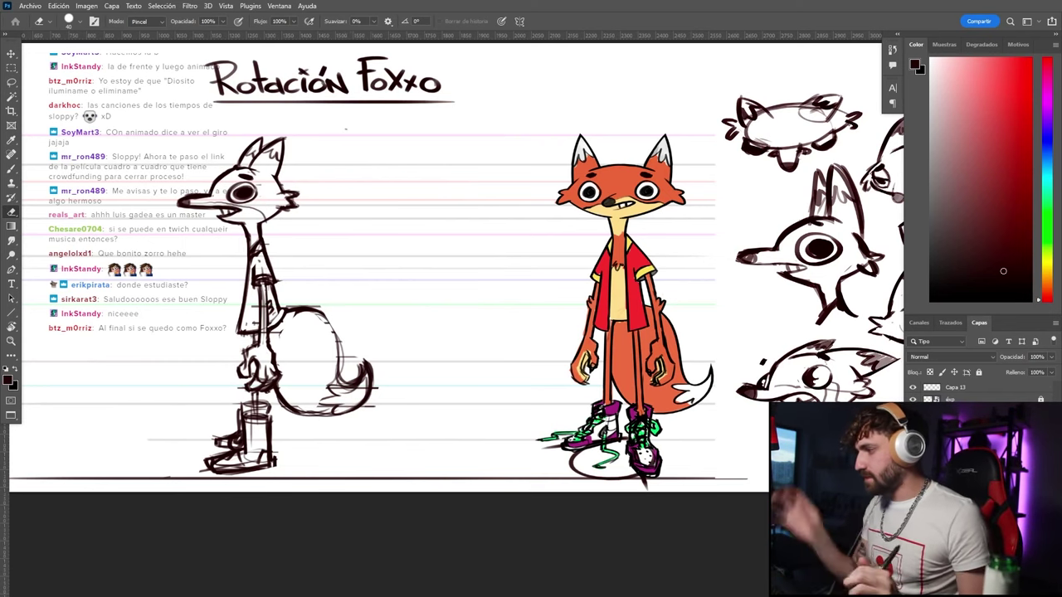
pyautogui.click(979, 372)
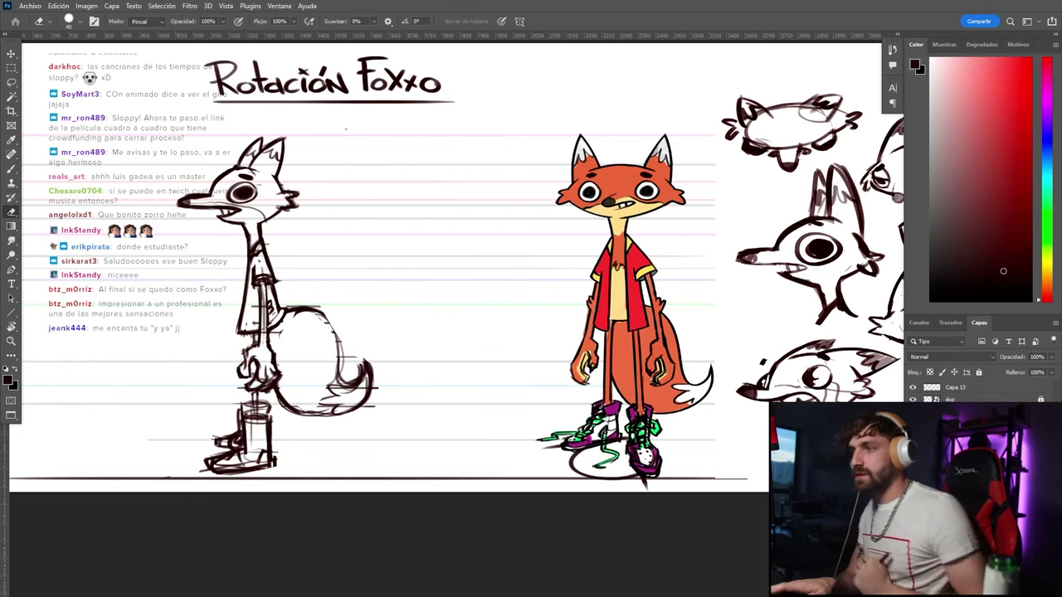
pyautogui.press('Delete')
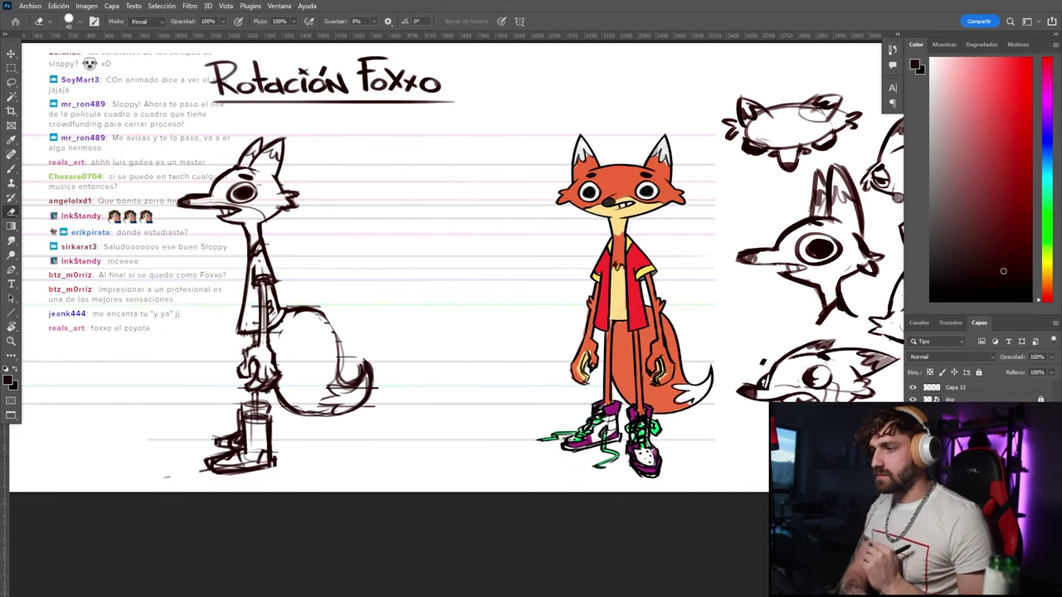
pyautogui.hotkey('ctrl', 'z')
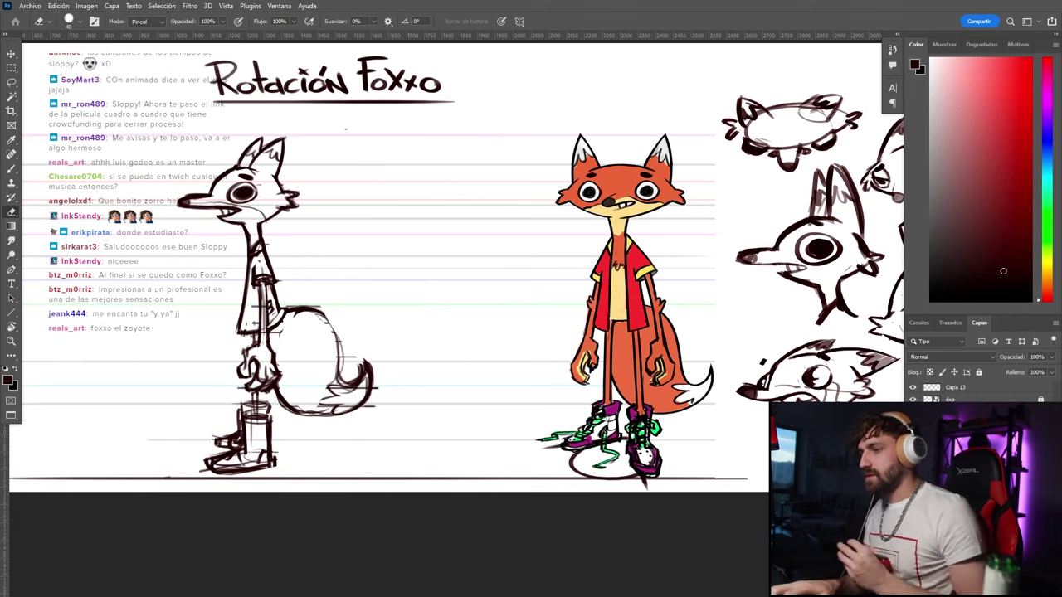
pyautogui.click(956, 464)
pyautogui.click(912, 464)
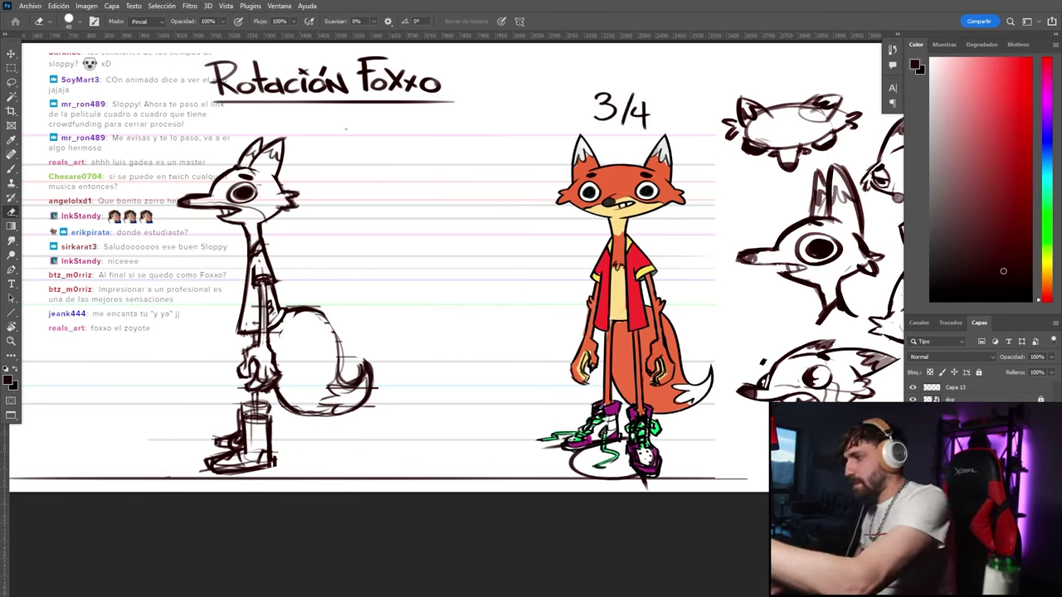
pyautogui.click(912, 464)
pyautogui.click(956, 464)
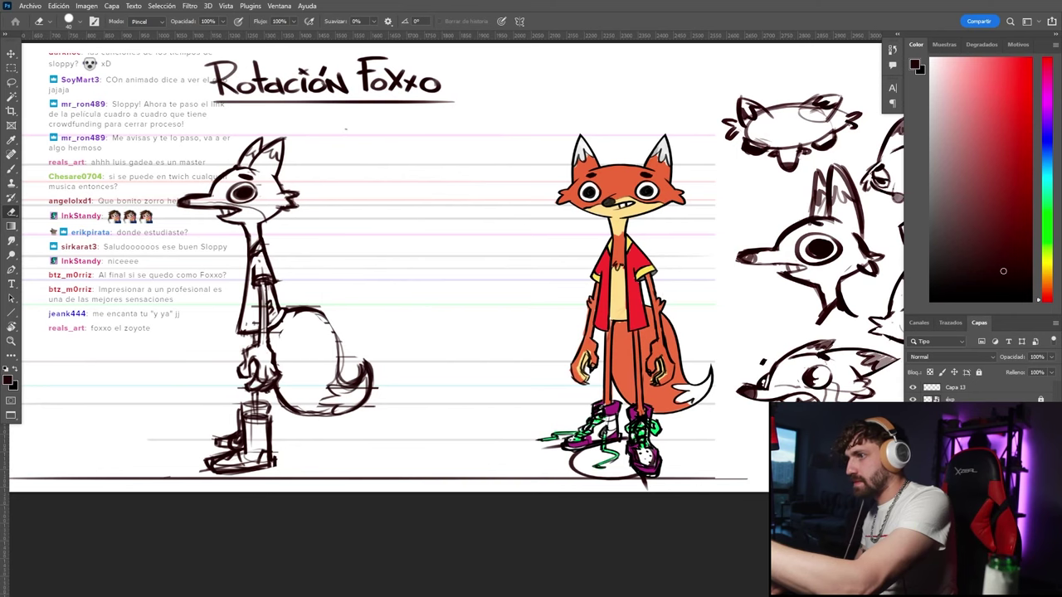
pyautogui.press('Delete')
pyautogui.hotkey('ctrl', 'shift', 'z')
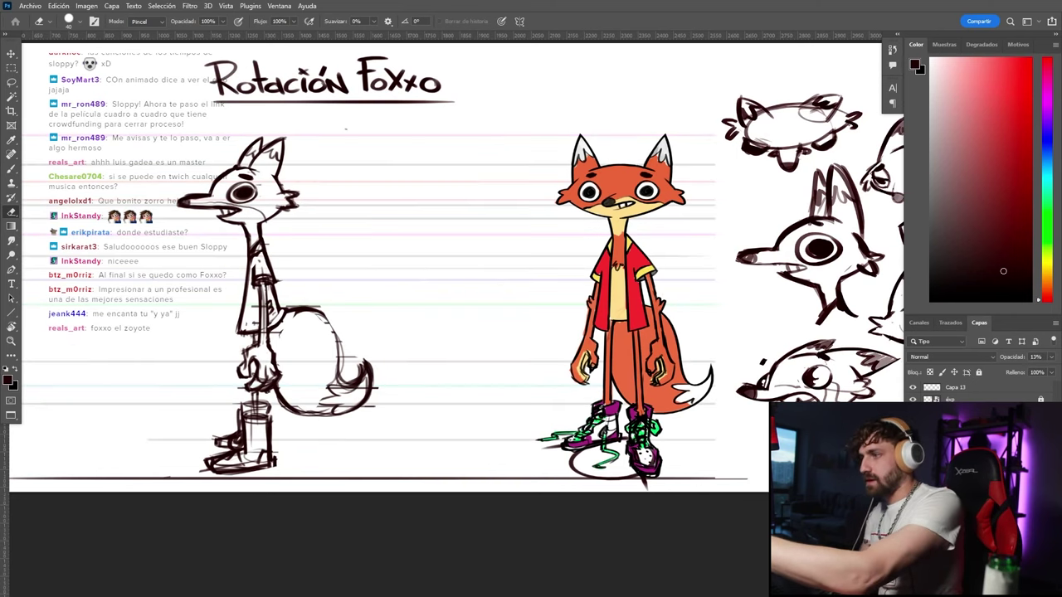
# Draw a vertical centre line in the gap between the two foxes and sketch a light head oval on it
pyautogui.click(981, 374)
pyautogui.click(949, 402)
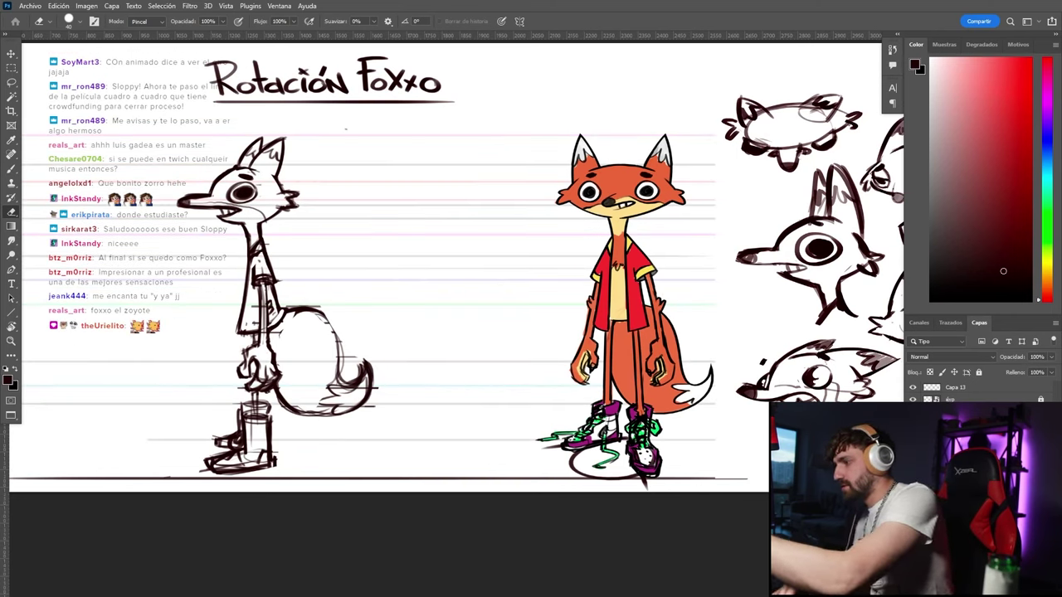
pyautogui.press('b')
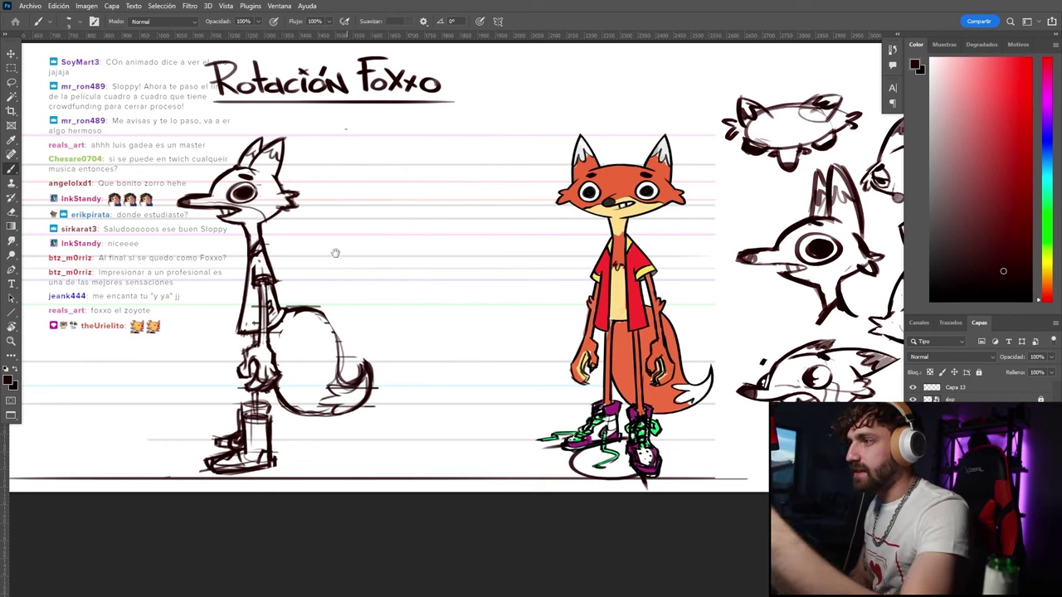
pyautogui.moveTo(341, 256); pyautogui.dragTo(276, 265)
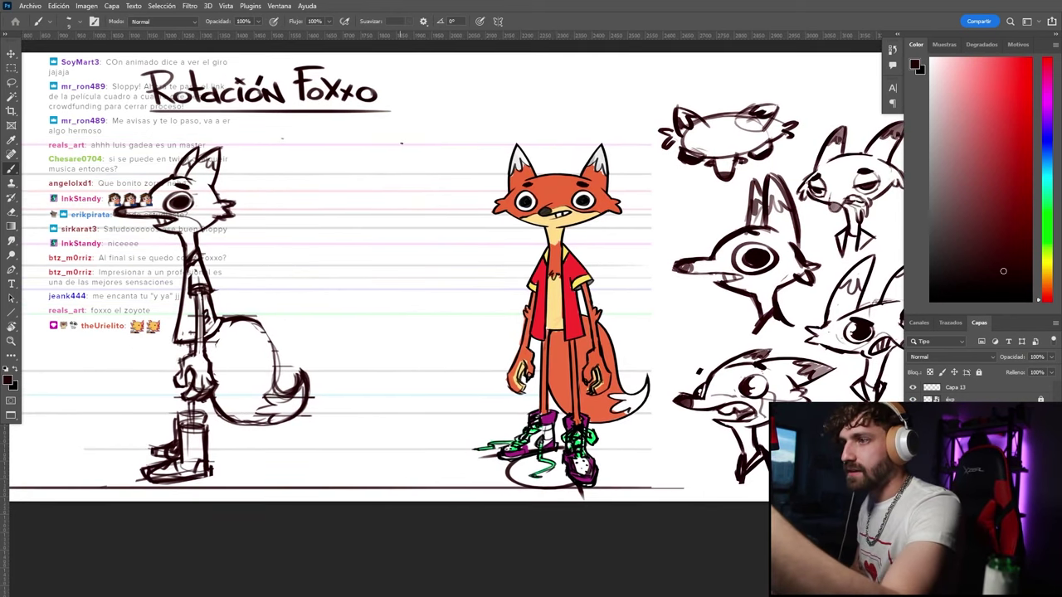
pyautogui.moveTo(399, 145); pyautogui.dragTo(382, 593)
pyautogui.moveTo(326, 264); pyautogui.dragTo(340, 226)
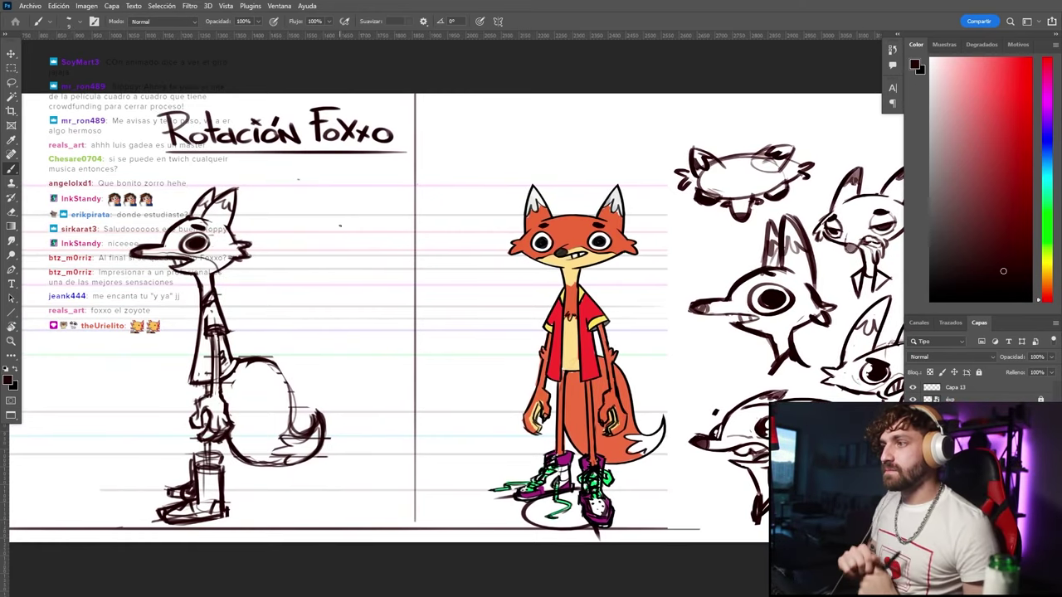
pyautogui.hotkey('ctrl', 'space')
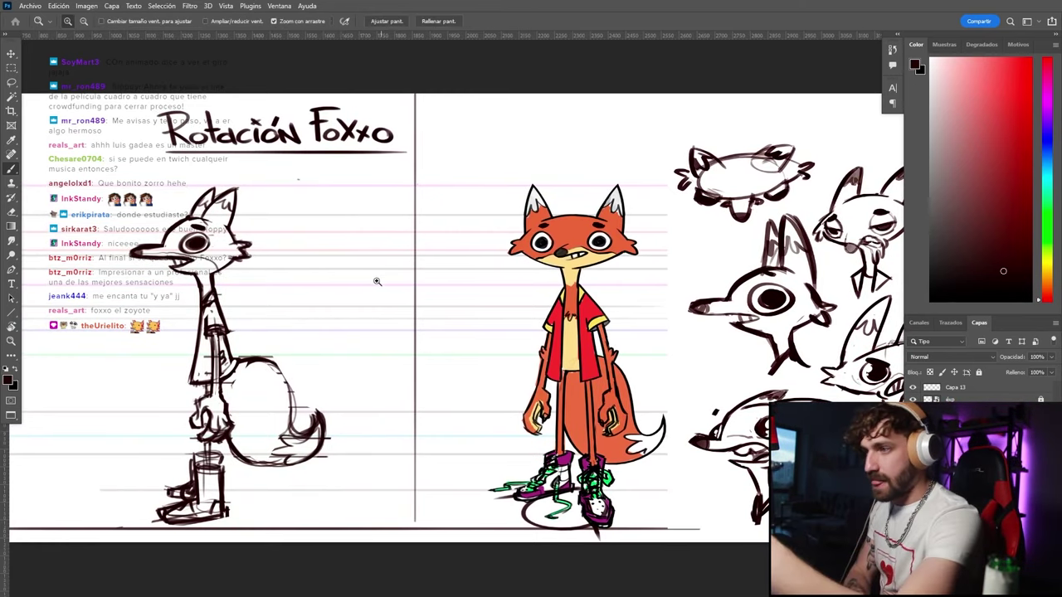
pyautogui.moveTo(376, 282); pyautogui.dragTo(382, 274)
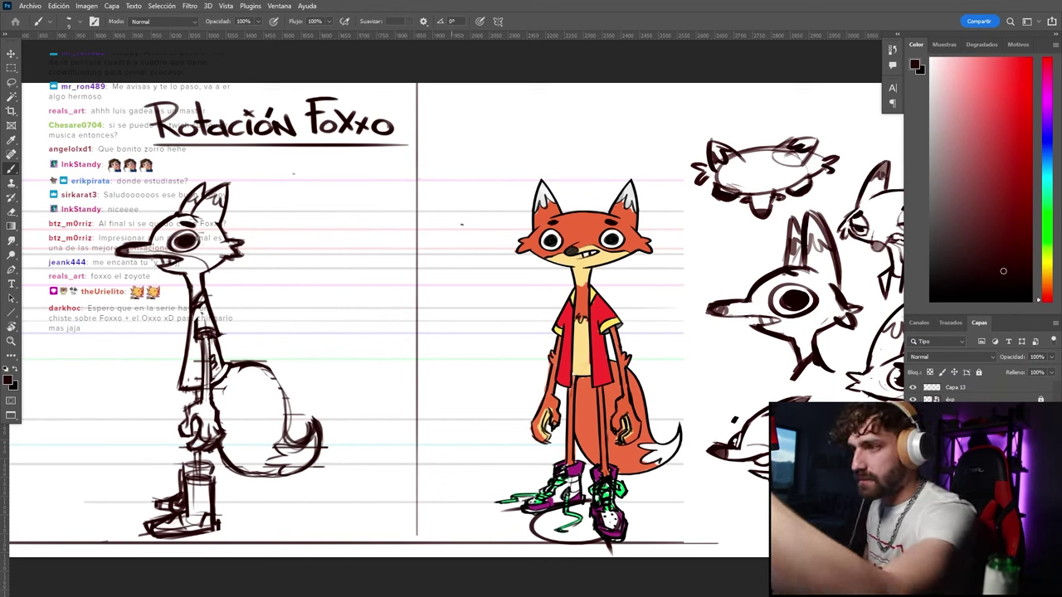
pyautogui.moveTo(361, 236); pyautogui.dragTo(455, 263)
pyautogui.hotkey('ctrl', 'z')
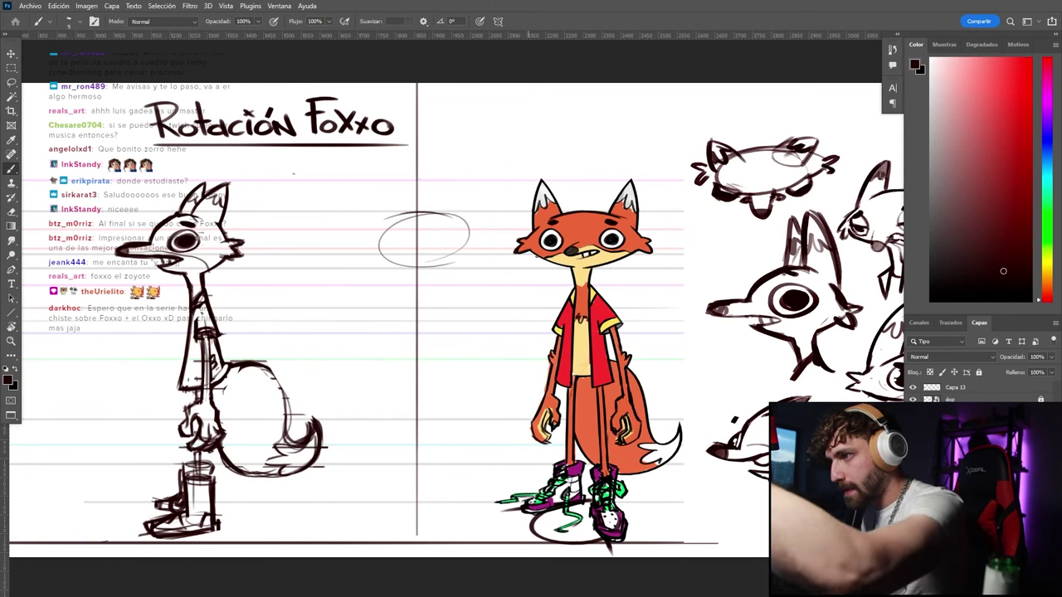
# Draw a vertical centre line through the coloured fox, from the top of the sheet down past its feet
pyautogui.hotkey('ctrl', 't')
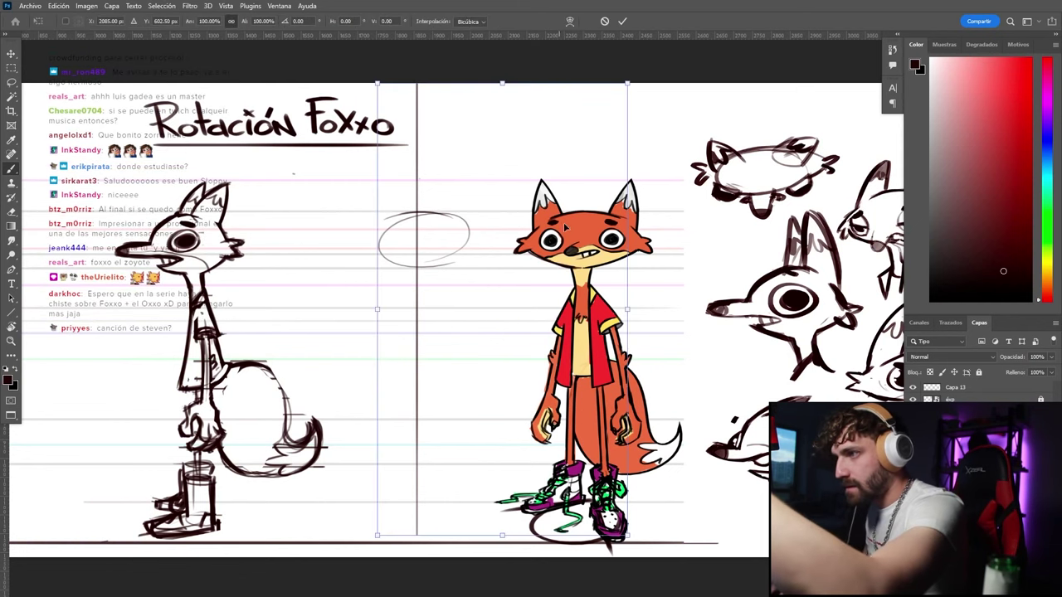
pyautogui.press('Escape')
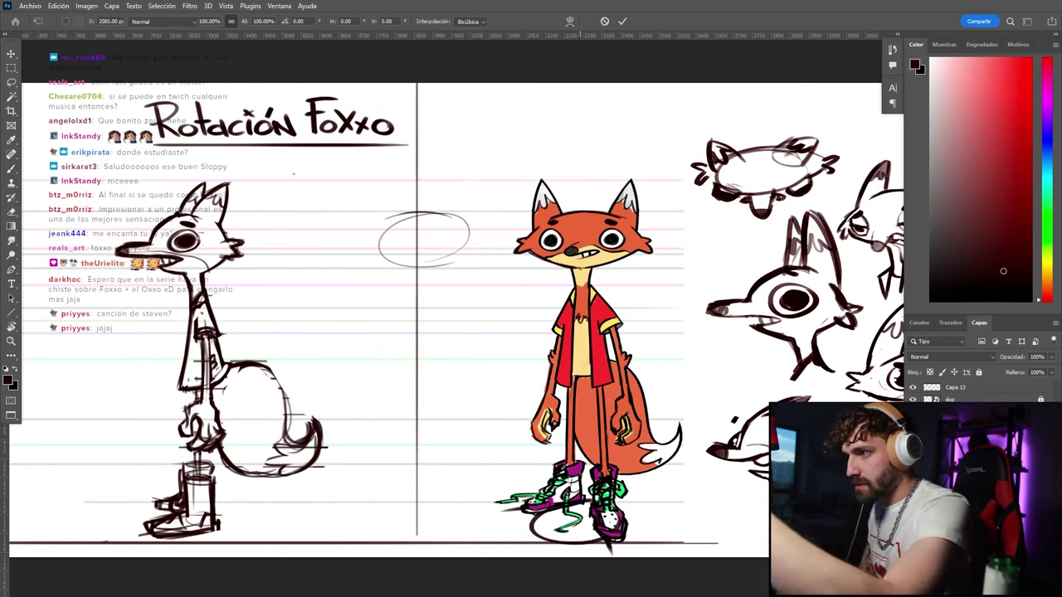
pyautogui.press('Return')
pyautogui.press('b')
pyautogui.moveTo(582, 86); pyautogui.dragTo(582, 551)
pyautogui.moveTo(582, 486)
pyautogui.mouseDown()
pyautogui.moveTo(583, 506)
pyautogui.moveTo(583, 379)
pyautogui.mouseUp()
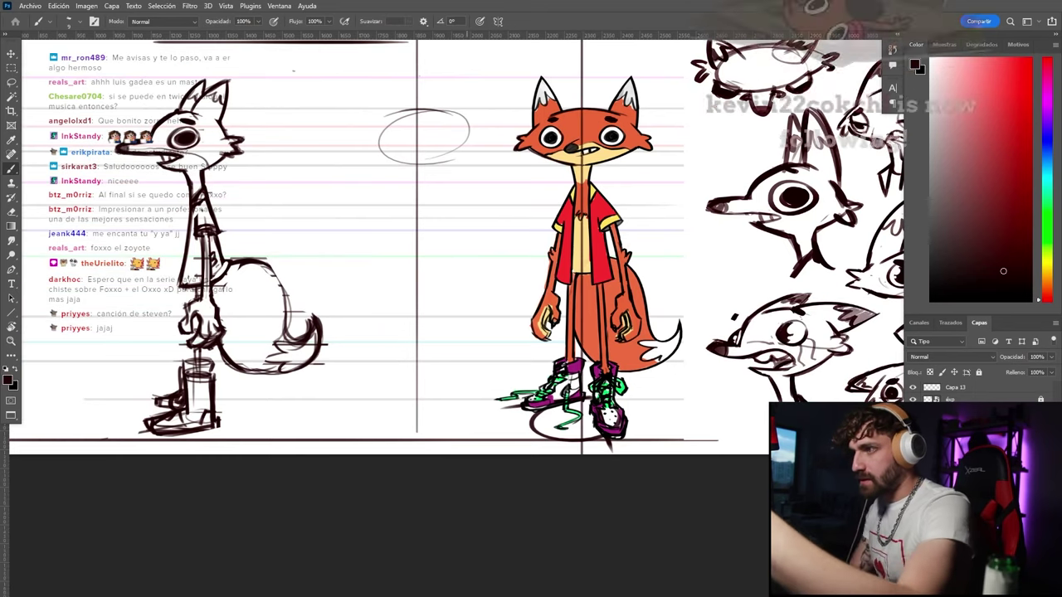
# Delete the old centre line and head oval from the gap and move the coloured fox's centre line with the head curves there
pyautogui.moveTo(353, 198); pyautogui.dragTo(338, 307)
pyautogui.moveTo(316, 258); pyautogui.dragTo(321, 258)
pyautogui.press('l')
pyautogui.moveTo(252, 260)
pyautogui.mouseDown()
pyautogui.moveTo(273, 509)
pyautogui.moveTo(320, 69)
pyautogui.moveTo(313, 104)
pyautogui.mouseUp()
pyautogui.press('Delete')
pyautogui.hotkey('ctrl', 't')
pyautogui.moveTo(577, 206)
pyautogui.mouseDown()
pyautogui.moveTo(380, 206)
pyautogui.moveTo(390, 206)
pyautogui.mouseUp()
pyautogui.press('Return')
pyautogui.press('b')
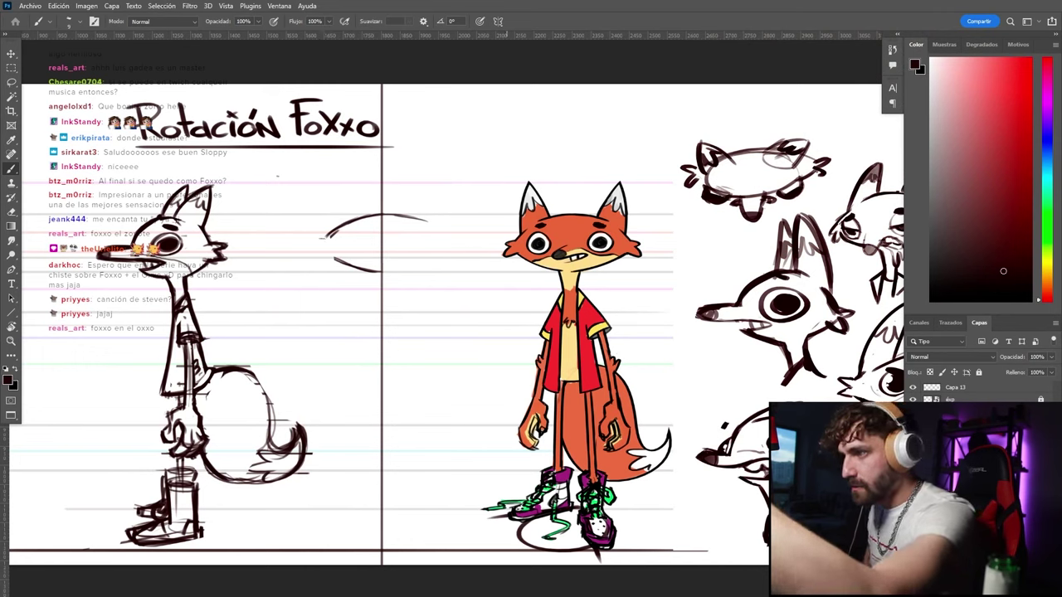
# Project horizontal guide lines from the coloured fox's cheek to the new head and sketch its cheek fur tuft
pyautogui.moveTo(508, 242); pyautogui.dragTo(278, 242)
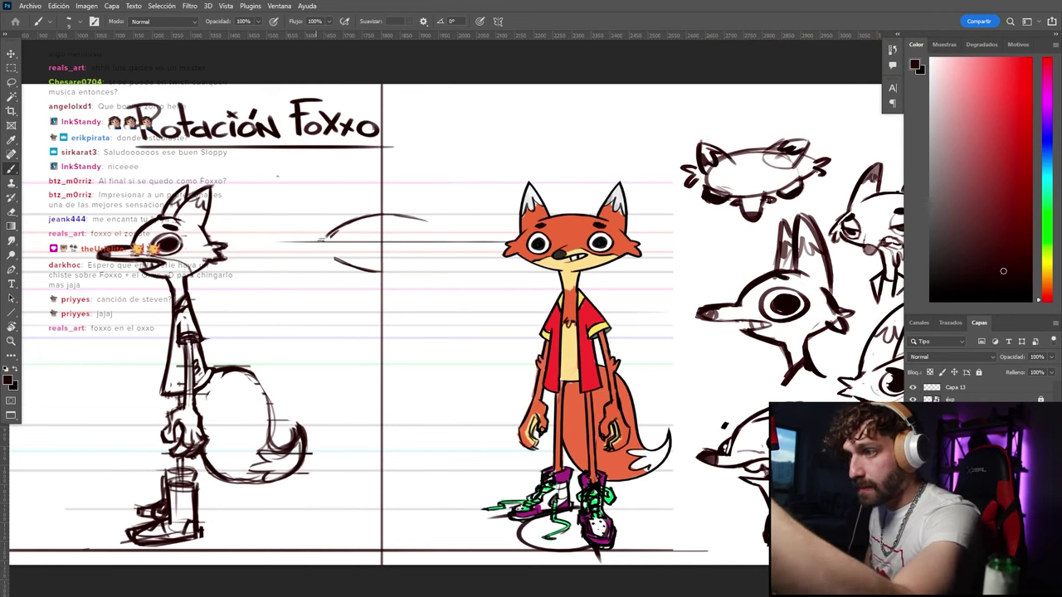
pyautogui.moveTo(511, 247); pyautogui.dragTo(305, 247)
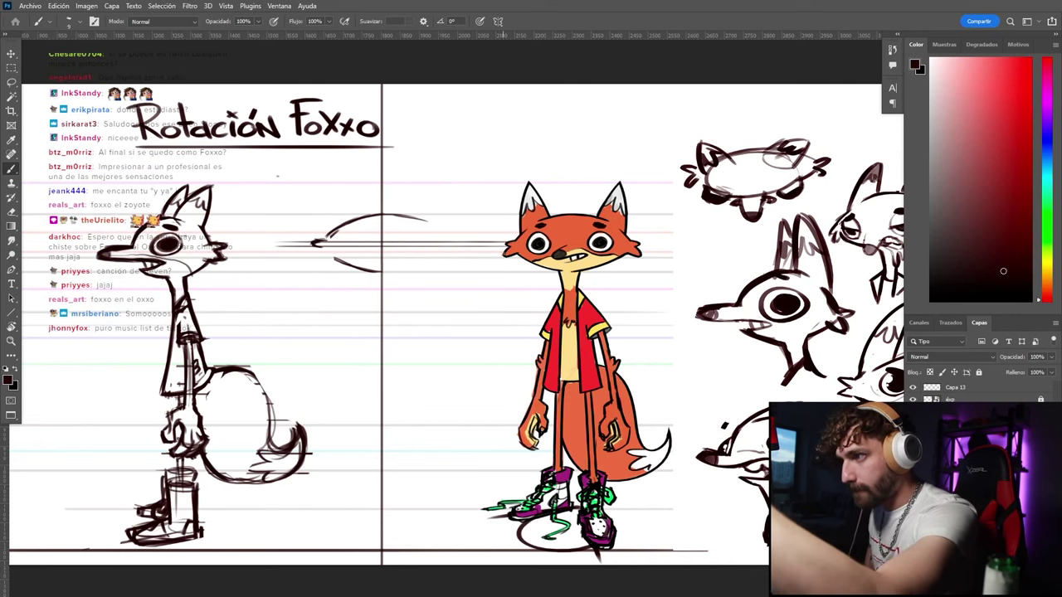
pyautogui.moveTo(506, 257)
pyautogui.mouseDown()
pyautogui.moveTo(303, 257)
pyautogui.moveTo(318, 251)
pyautogui.mouseUp()
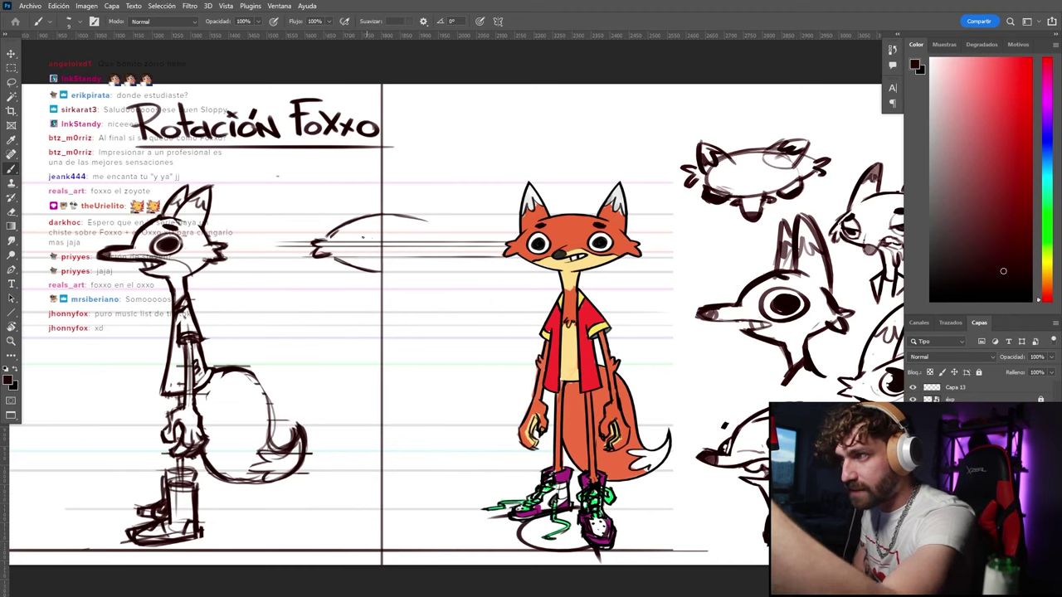
# Sketch the new head's eye beside the centre line, undoing and redrawing it until it has a filled pupil
pyautogui.moveTo(364, 233); pyautogui.dragTo(357, 251)
pyautogui.hotkey('ctrl', 'z')
pyautogui.hotkey('ctrl', 'z')
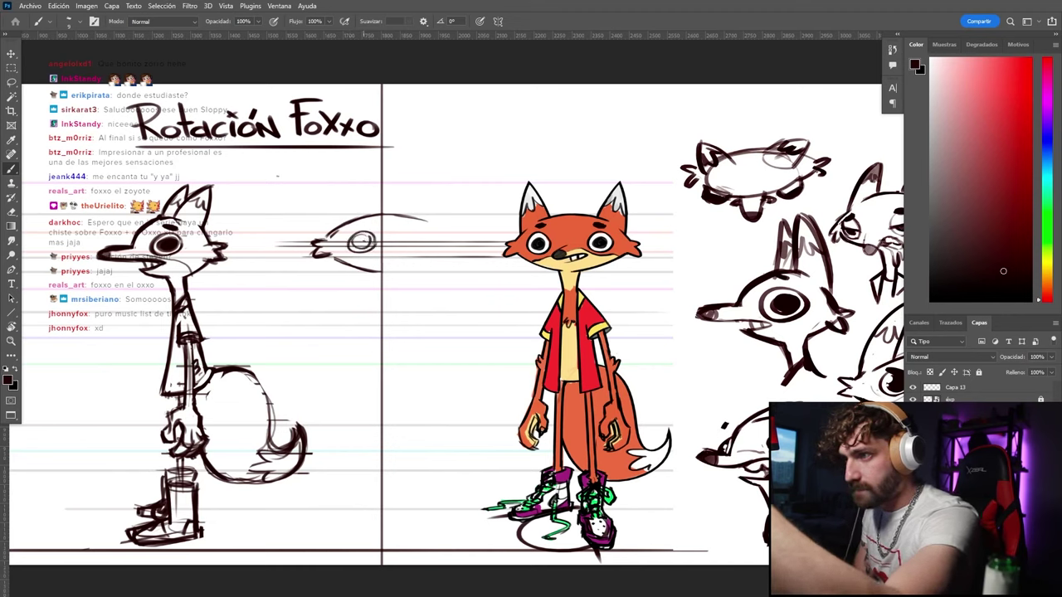
pyautogui.hotkey('ctrl', 'z')
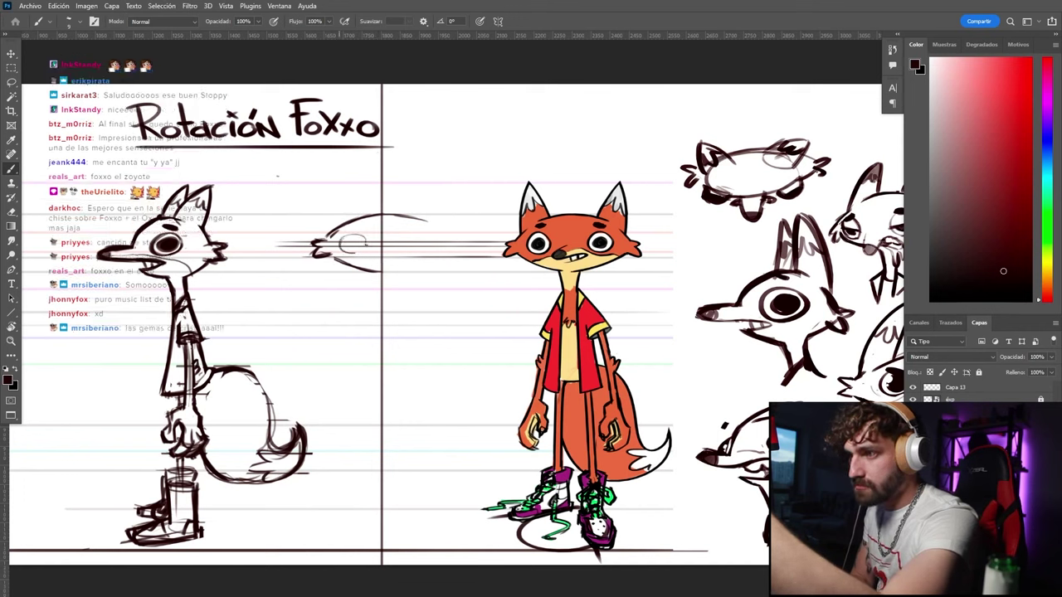
pyautogui.moveTo(363, 232)
pyautogui.mouseDown()
pyautogui.moveTo(356, 252)
pyautogui.moveTo(361, 240)
pyautogui.moveTo(346, 242)
pyautogui.moveTo(358, 247)
pyautogui.mouseUp()
pyautogui.hotkey('ctrl', 'z')
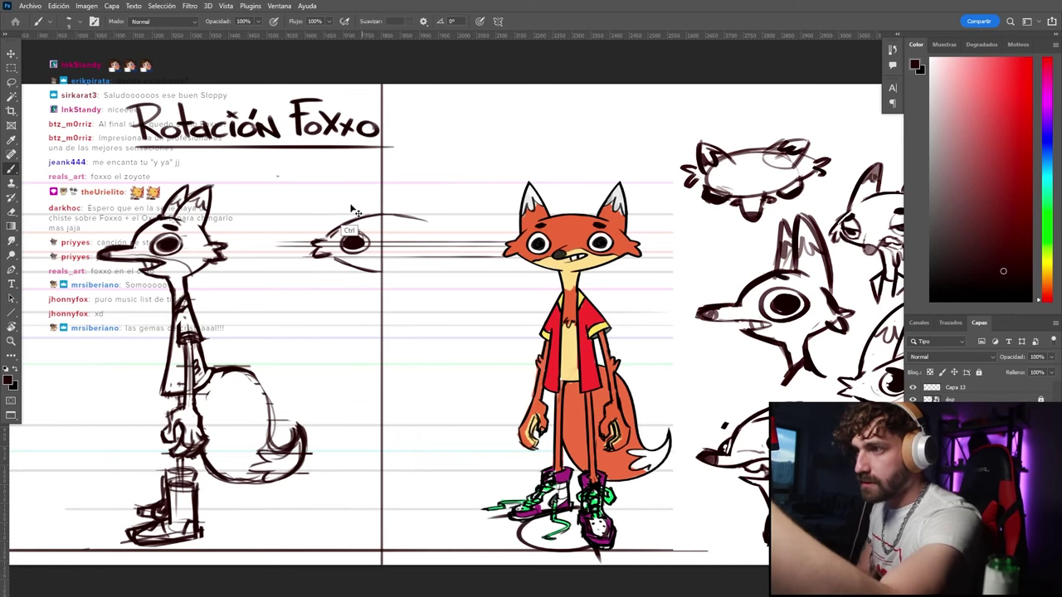
# Nudge the new head sketch and its centre line slightly to the left
pyautogui.hotkey('ctrl', 't')
pyautogui.press('Left')
pyautogui.press('Left')
pyautogui.press('Left')
pyautogui.press('Return')
pyautogui.press('l')
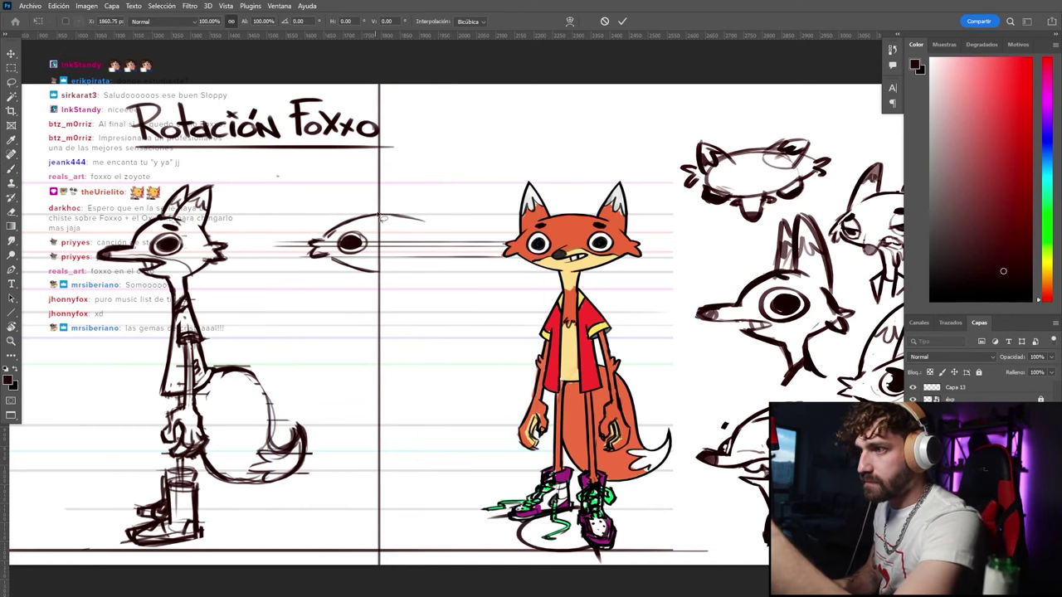
pyautogui.moveTo(376, 201)
pyautogui.mouseDown()
pyautogui.moveTo(370, 456)
pyautogui.moveTo(411, 55)
pyautogui.moveTo(367, 128)
pyautogui.moveTo(370, 166)
pyautogui.mouseUp()
pyautogui.hotkey('ctrl', 't')
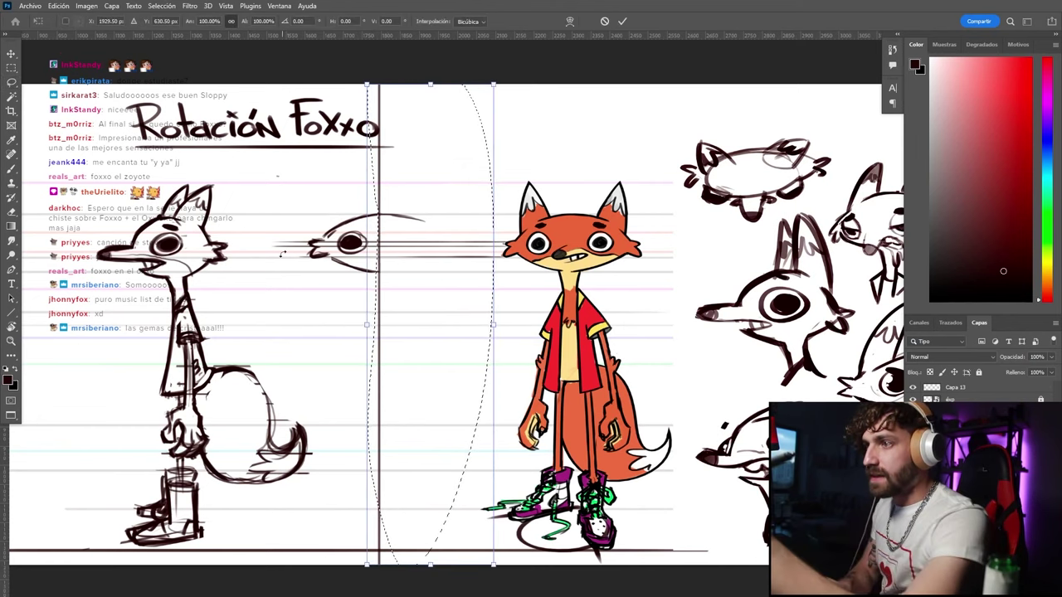
pyautogui.press('Escape')
pyautogui.hotkey('ctrl', 'd')
# Erase the drawn centre line, the projected guide lines and the head outline beyond the eye, leaving only the half head
pyautogui.press('e')
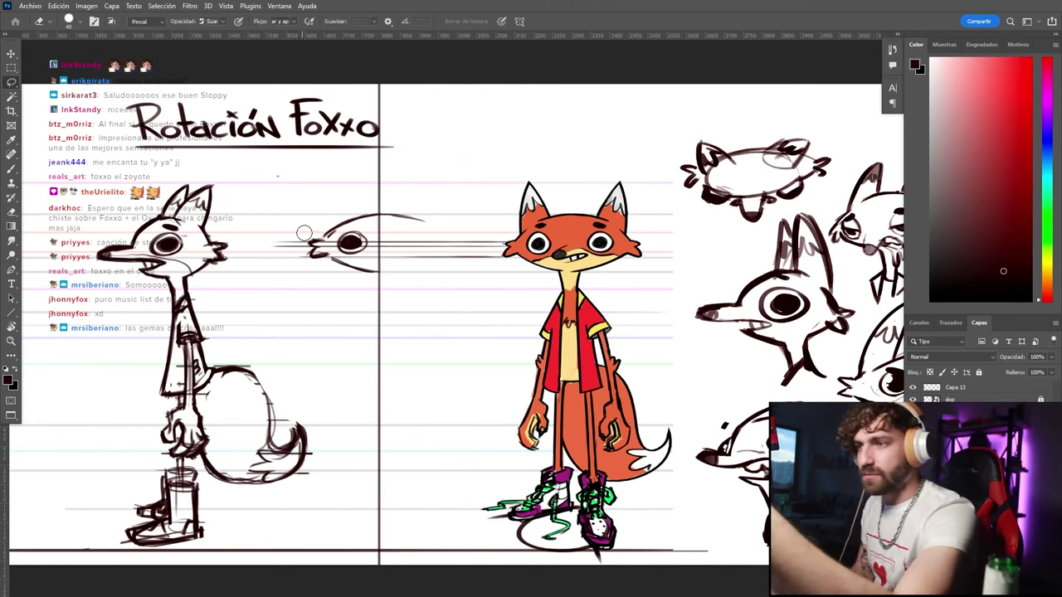
pyautogui.moveTo(380, 83); pyautogui.dragTo(386, 590)
pyautogui.press(']')
pyautogui.press(']')
pyautogui.moveTo(393, 165)
pyautogui.mouseDown()
pyautogui.moveTo(430, 182)
pyautogui.moveTo(400, 210)
pyautogui.moveTo(602, 209)
pyautogui.mouseUp()
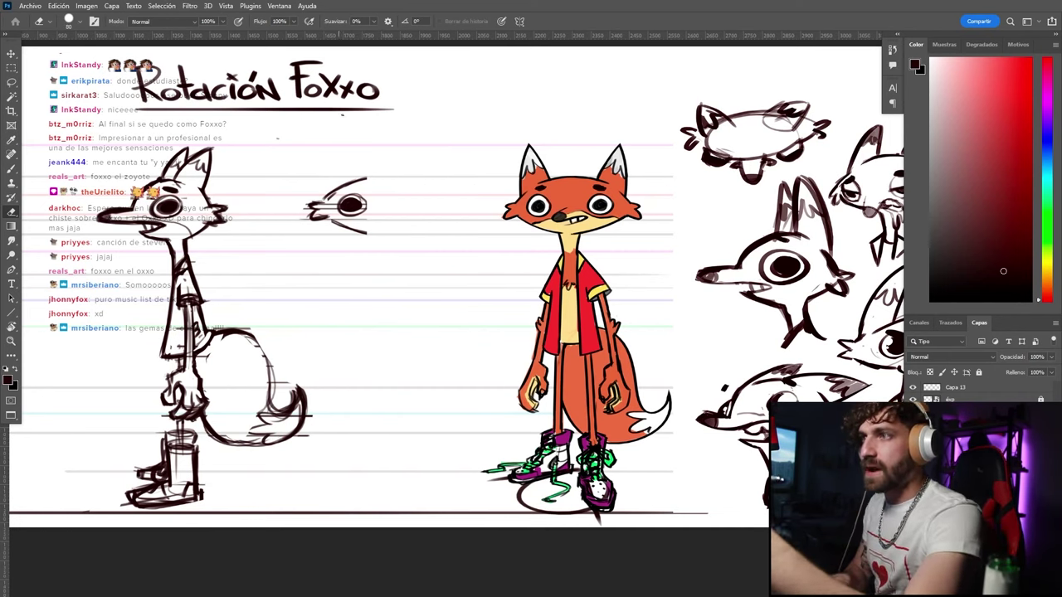
# Turn on vertical paint symmetry for the brush and place its axis just to the right of the half head
pyautogui.press('b')
pyautogui.click(498, 21)
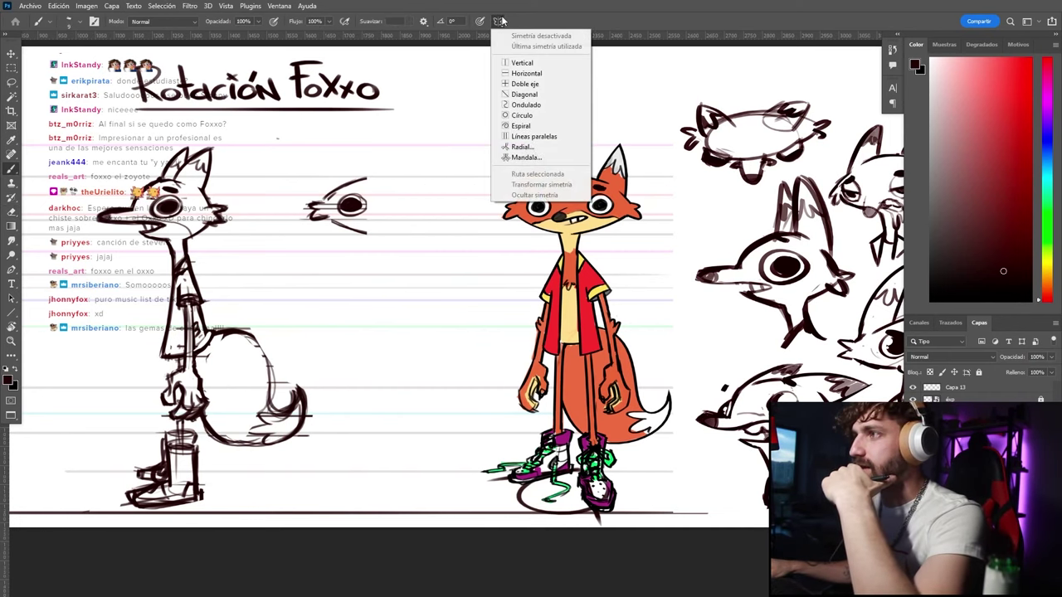
pyautogui.click(523, 63)
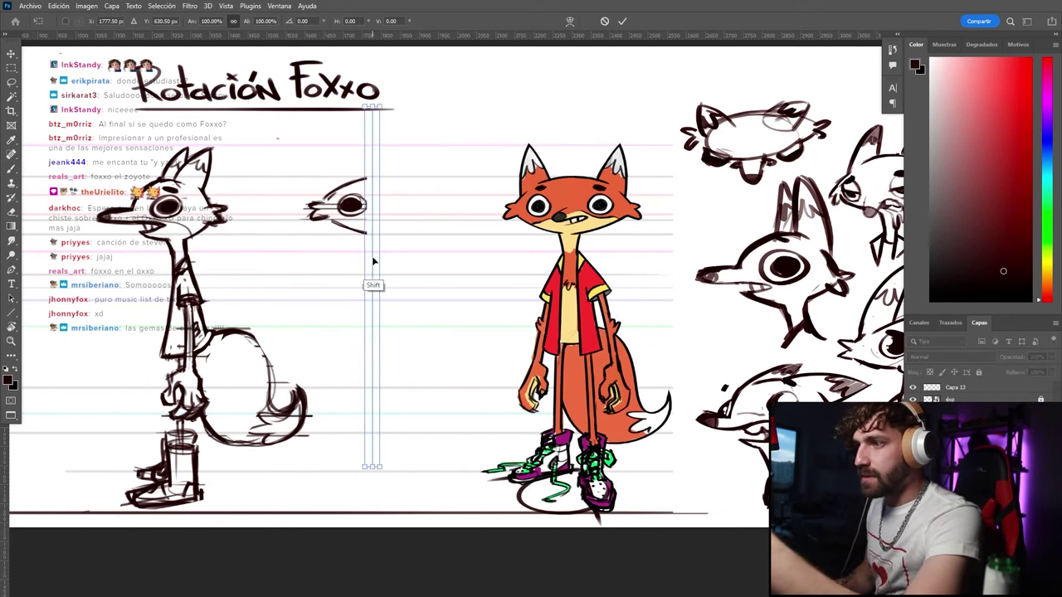
pyautogui.moveTo(368, 255); pyautogui.dragTo(386, 255)
pyautogui.press('Return')
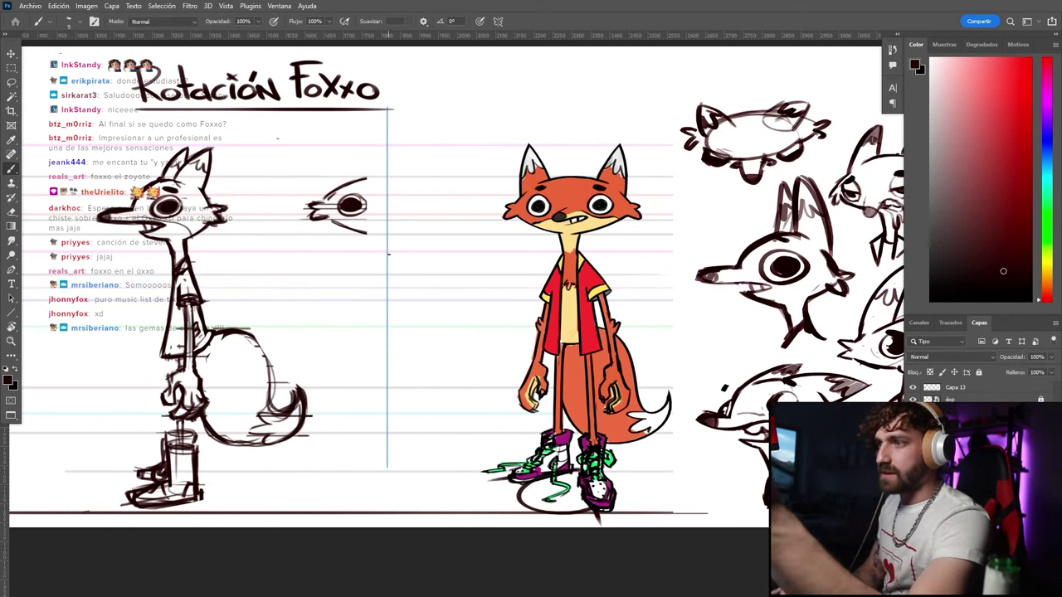
# Draw the eye, the crown arc and the chin curve symmetrically on both sides of the axis, redoing unsatisfactory strokes
pyautogui.moveTo(358, 196)
pyautogui.mouseDown()
pyautogui.moveTo(356, 215)
pyautogui.moveTo(363, 201)
pyautogui.moveTo(341, 216)
pyautogui.moveTo(360, 202)
pyautogui.moveTo(323, 202)
pyautogui.moveTo(365, 178)
pyautogui.moveTo(346, 189)
pyautogui.mouseUp()
pyautogui.hotkey('ctrl', 'z')
pyautogui.moveTo(346, 188); pyautogui.dragTo(376, 177)
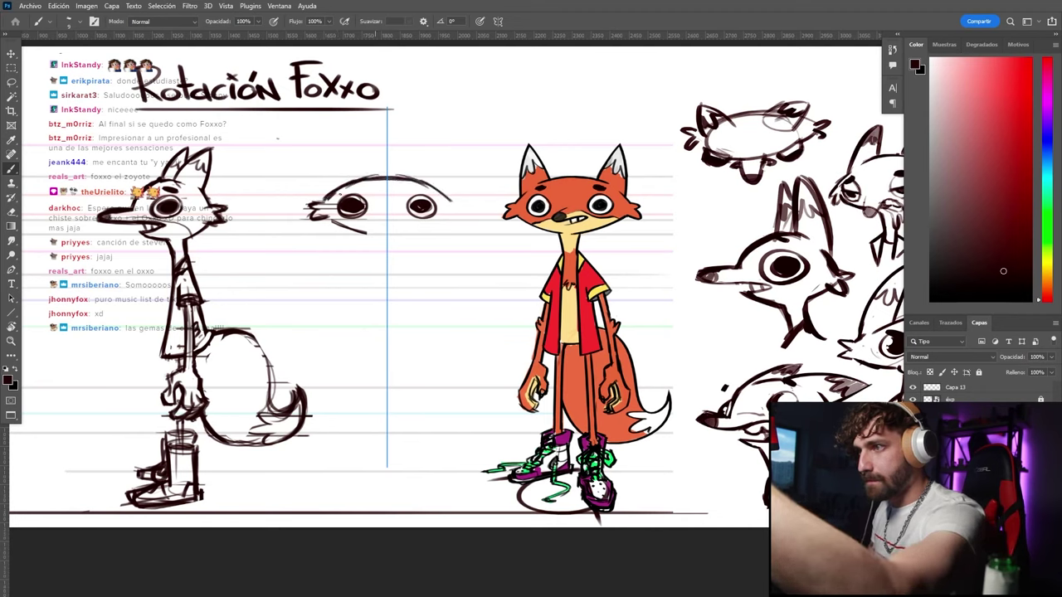
pyautogui.moveTo(354, 230)
pyautogui.mouseDown()
pyautogui.moveTo(390, 235)
pyautogui.moveTo(349, 228)
pyautogui.moveTo(456, 216)
pyautogui.mouseUp()
pyautogui.hotkey('ctrl', 'z')
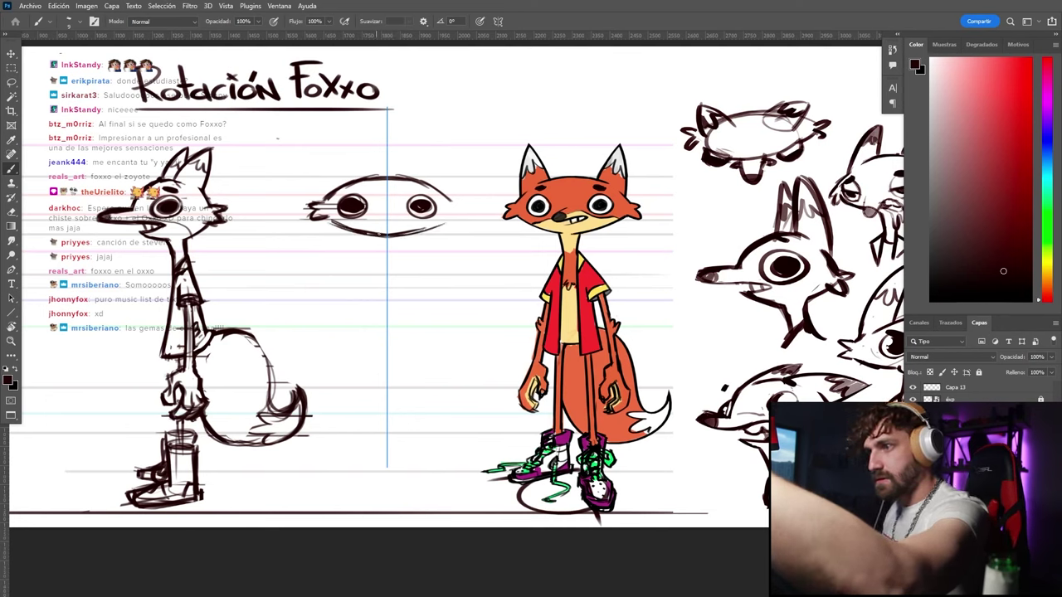
pyautogui.moveTo(388, 236); pyautogui.dragTo(457, 217)
# Move the cheek fur tuft of the half head slightly outward and deselect it
pyautogui.press('l')
pyautogui.moveTo(309, 239); pyautogui.dragTo(288, 209)
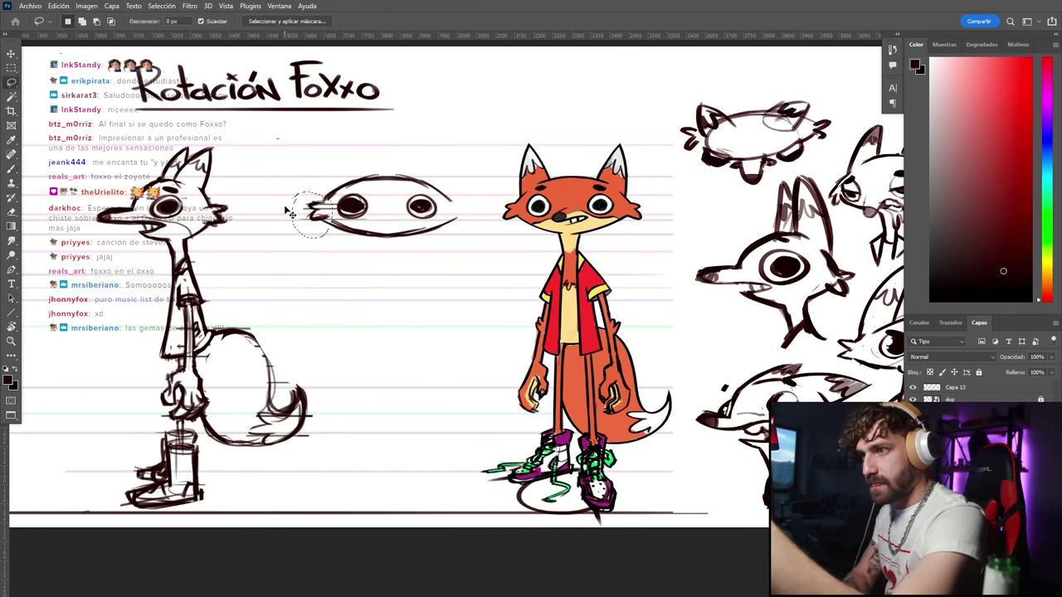
pyautogui.hotkey('ctrl', 't')
pyautogui.hotkey('shift', 'Left')
pyautogui.hotkey('shift', 'Left')
pyautogui.hotkey('shift', 'Left')
pyautogui.press('Right')
pyautogui.press('Right')
pyautogui.press('Right')
pyautogui.press('Right')
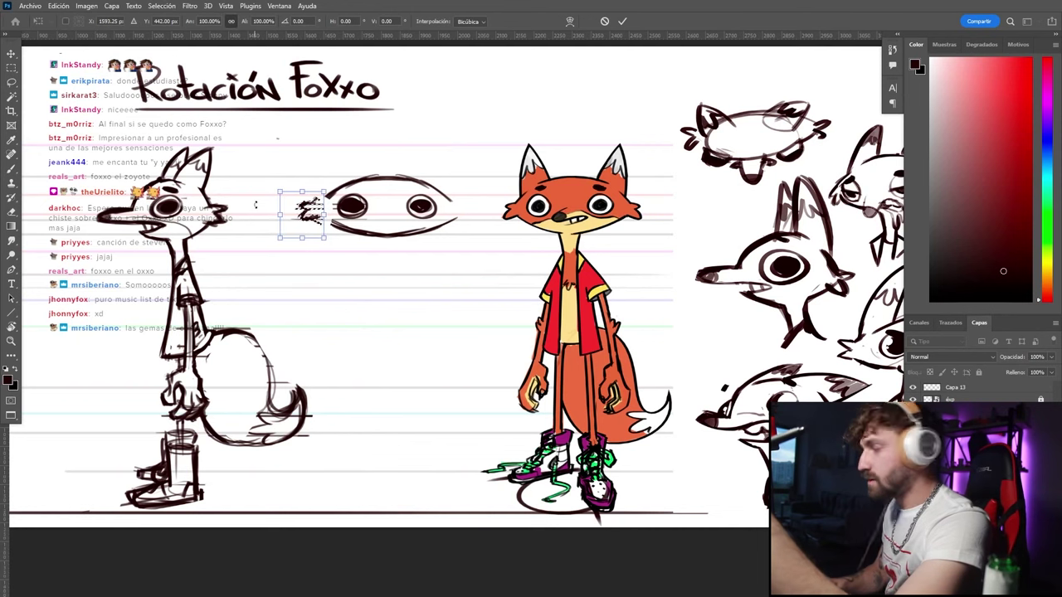
pyautogui.press('Return')
pyautogui.hotkey('ctrl', 'd')
pyautogui.press('XF86AudioLowerVolume')
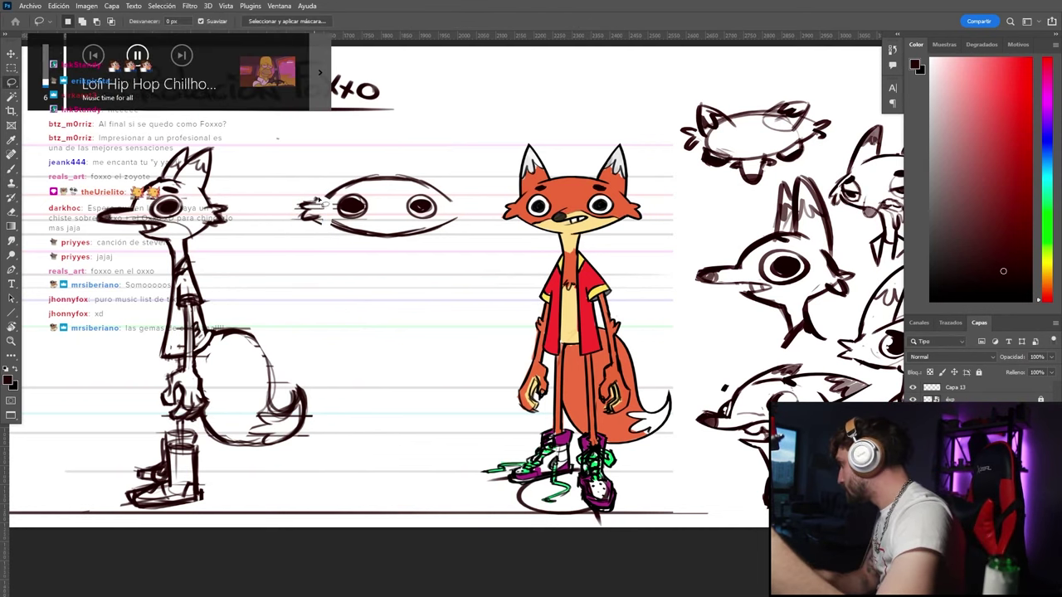
# Draw the upper head outline, eyebrows, nose and toothed mouth symmetrically about the vertical axis
pyautogui.press('b')
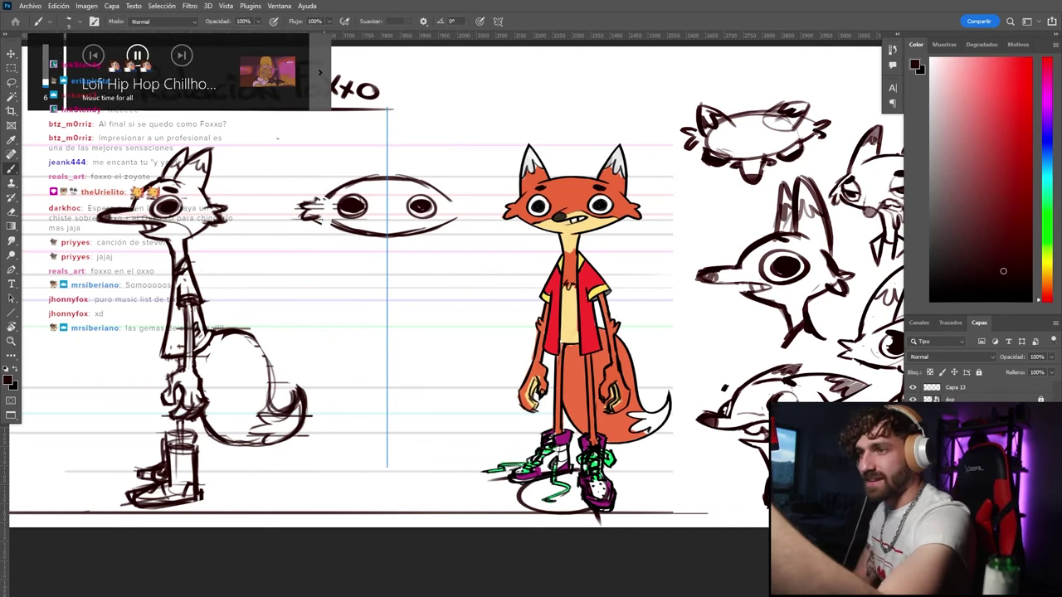
pyautogui.moveTo(376, 176)
pyautogui.mouseDown()
pyautogui.moveTo(318, 203)
pyautogui.moveTo(359, 185)
pyautogui.moveTo(388, 211)
pyautogui.mouseUp()
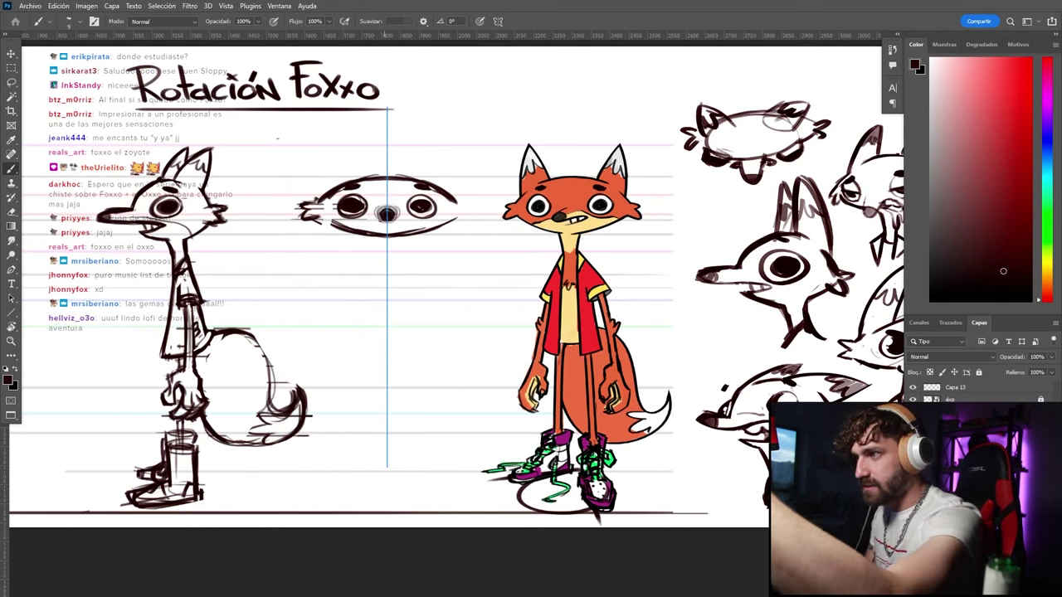
pyautogui.moveTo(381, 219)
pyautogui.mouseDown()
pyautogui.moveTo(362, 223)
pyautogui.moveTo(385, 227)
pyautogui.mouseUp()
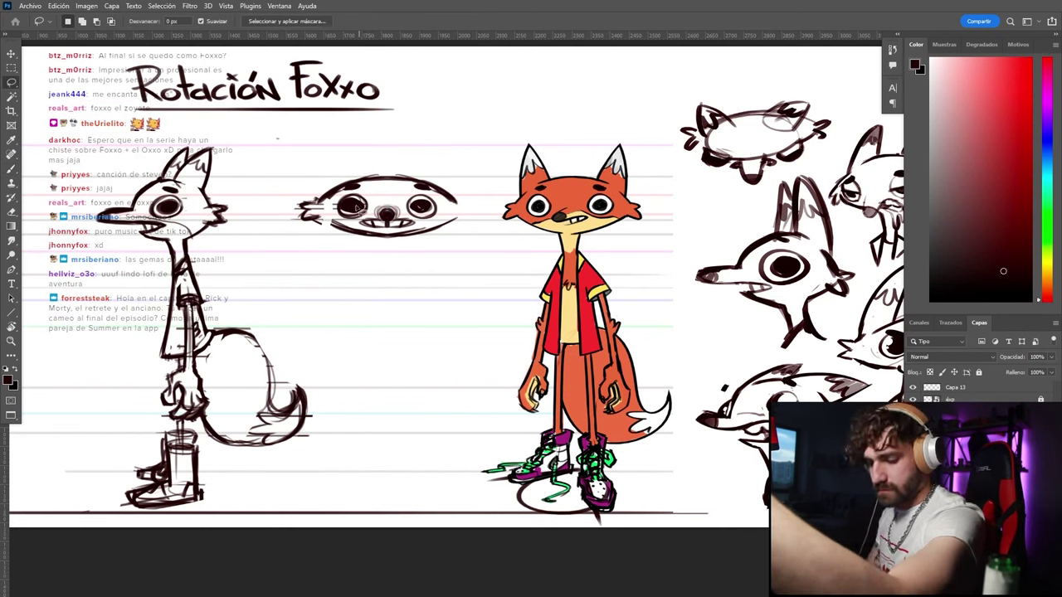
# Erase the mismatched eyes and redraw both symmetrically with dark pupils, slightly farther apart, undoing unsatisfactory strokes
pyautogui.press('e')
pyautogui.moveTo(354, 206)
pyautogui.mouseDown()
pyautogui.moveTo(329, 213)
pyautogui.moveTo(357, 212)
pyautogui.moveTo(346, 196)
pyautogui.mouseUp()
pyautogui.press('b')
pyautogui.hotkey('ctrl', 'z')
pyautogui.hotkey('ctrl', 'z')
pyautogui.hotkey('ctrl', 'z')
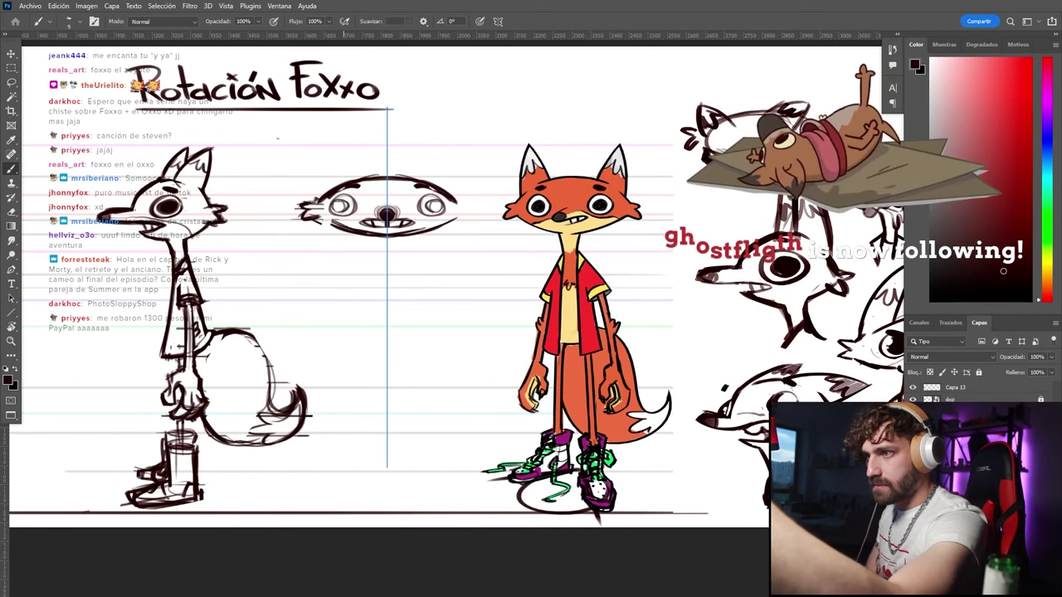
pyautogui.moveTo(344, 201); pyautogui.dragTo(341, 204)
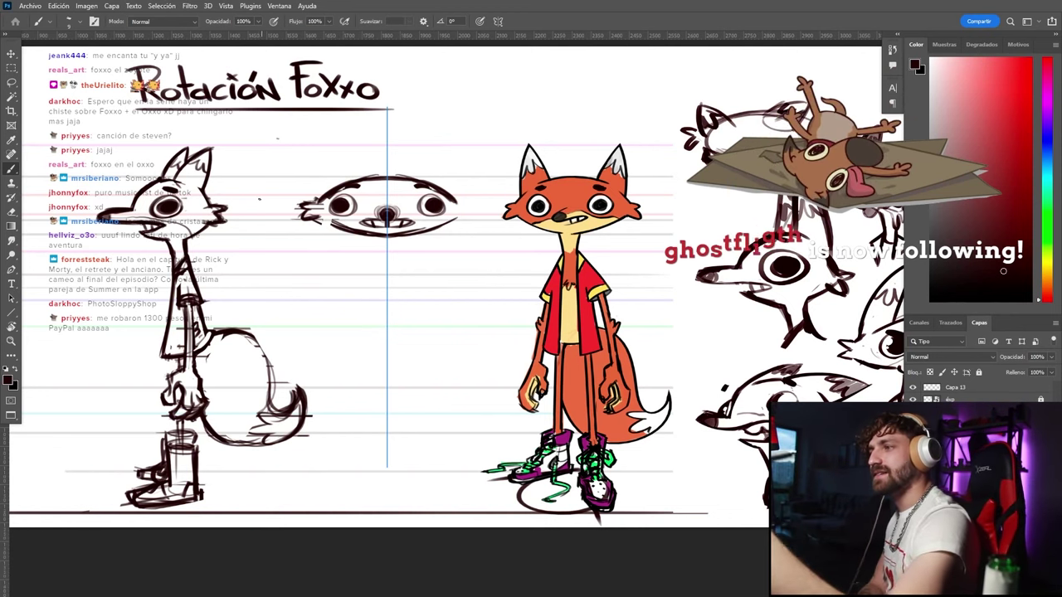
pyautogui.hotkey('ctrl', 'z')
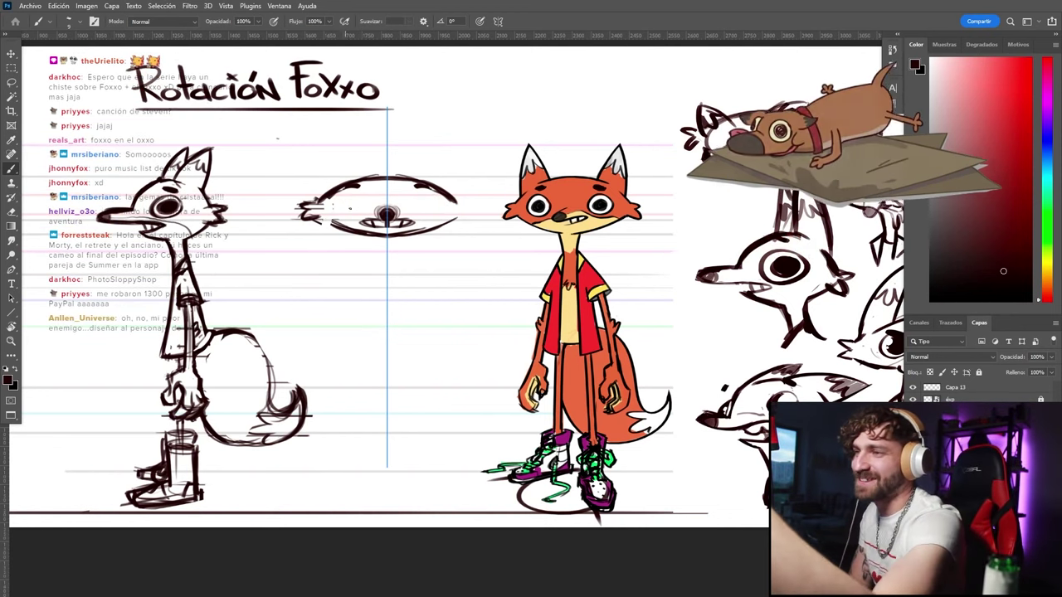
pyautogui.moveTo(347, 197)
pyautogui.mouseDown()
pyautogui.moveTo(352, 216)
pyautogui.moveTo(335, 214)
pyautogui.moveTo(357, 199)
pyautogui.moveTo(351, 215)
pyautogui.moveTo(348, 204)
pyautogui.mouseUp()
pyautogui.hotkey('ctrl', 'z')
pyautogui.hotkey('ctrl', 'z')
pyautogui.hotkey('ctrl', 'z')
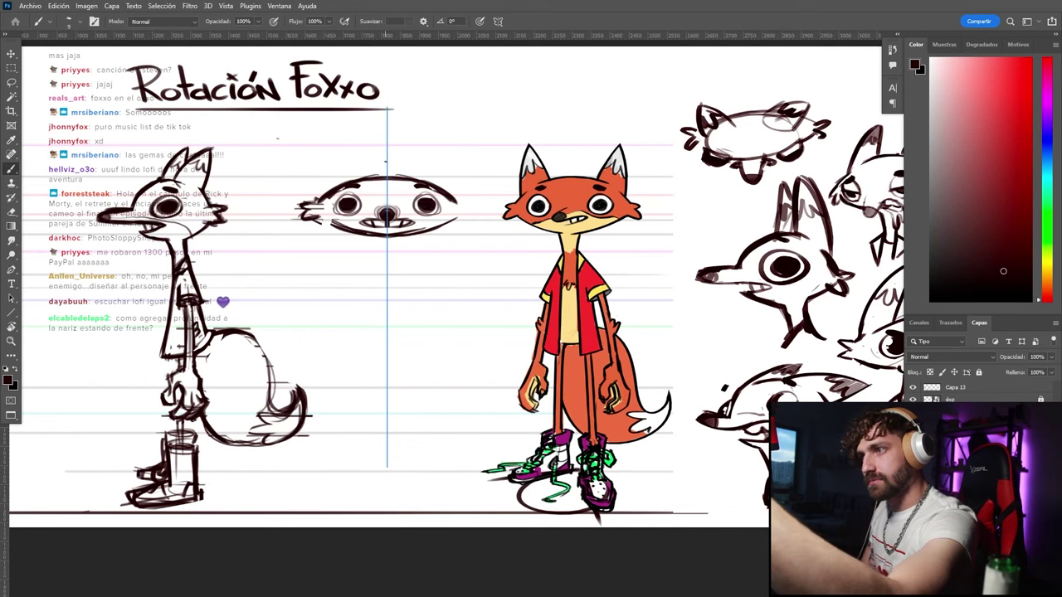
# Erase the old cheek fur and draw matching cheek tufts on both sides, joining them to the head outline
pyautogui.press('e')
pyautogui.moveTo(307, 203)
pyautogui.mouseDown()
pyautogui.moveTo(304, 228)
pyautogui.moveTo(320, 194)
pyautogui.mouseUp()
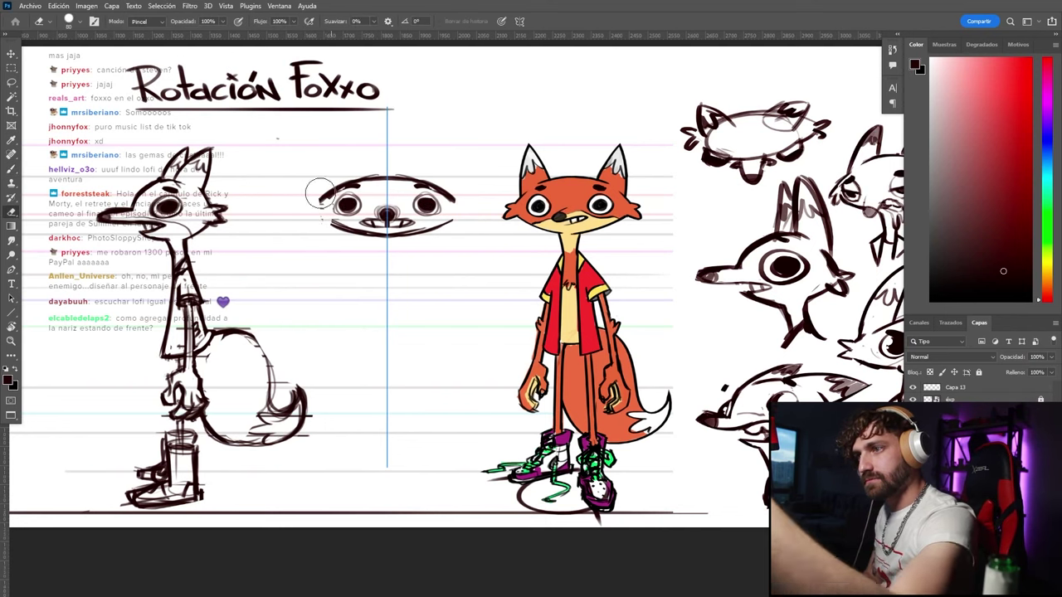
pyautogui.press('b')
pyautogui.hotkey('ctrl', 'shift', 'z')
pyautogui.hotkey('ctrl', 'shift', 'z')
pyautogui.hotkey('ctrl', 'shift', 'z')
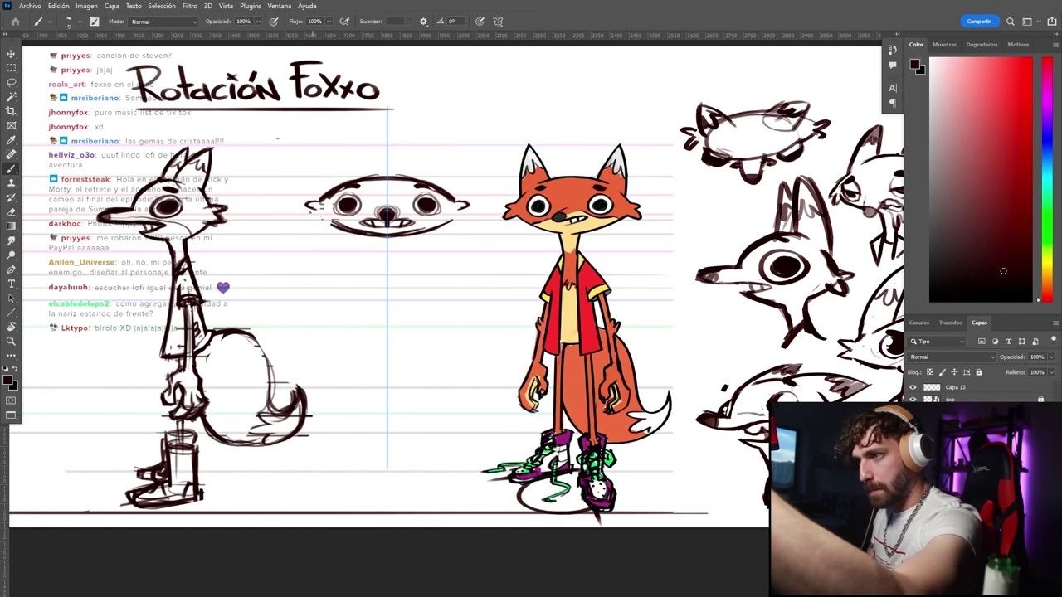
pyautogui.hotkey('ctrl', 'shift', 'z')
pyautogui.hotkey('ctrl', 'z')
pyautogui.moveTo(316, 208)
pyautogui.mouseDown()
pyautogui.moveTo(305, 222)
pyautogui.moveTo(322, 211)
pyautogui.moveTo(321, 222)
pyautogui.mouseUp()
pyautogui.moveTo(305, 220); pyautogui.dragTo(318, 209)
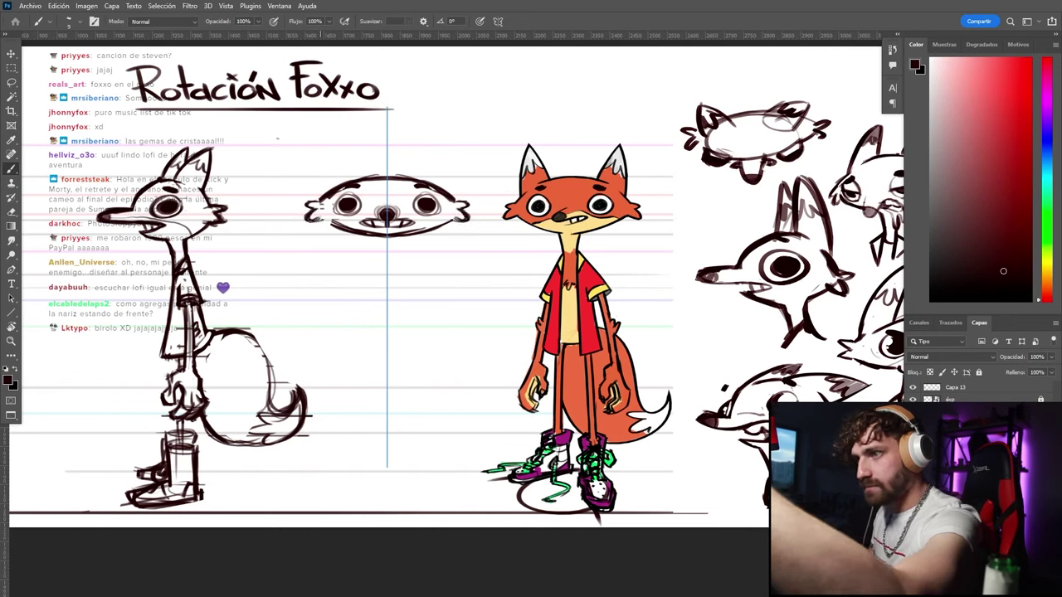
pyautogui.hotkey('ctrl', 'shift', 'z')
pyautogui.hotkey('ctrl', 'shift', 'z')
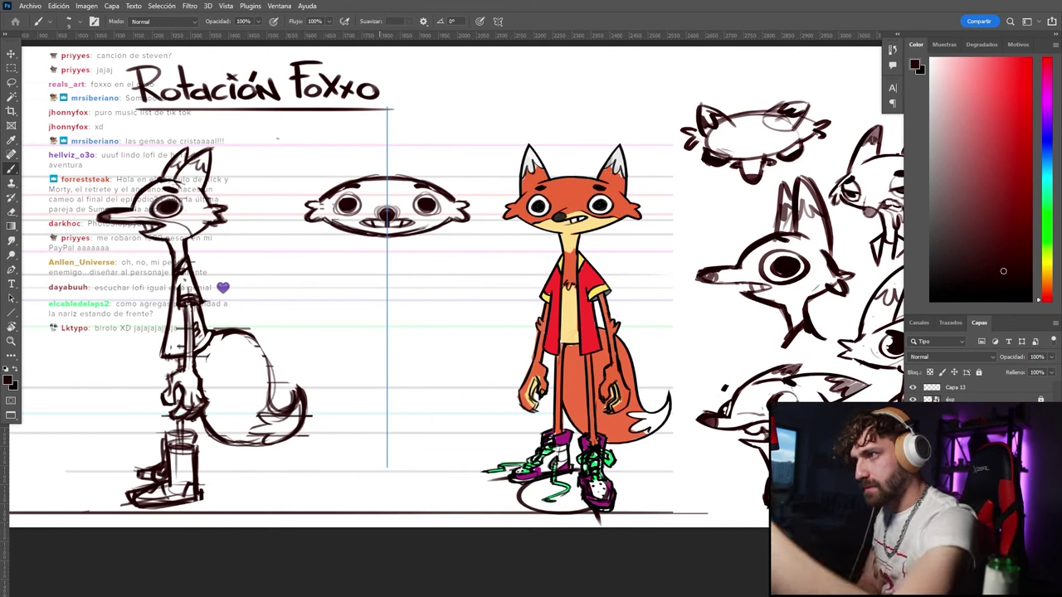
# Draw the neck lines below the head and two pointed ears with inner fur on top, mirrored across the axis
pyautogui.hotkey('ctrl', 'shift', 'z')
pyautogui.hotkey('ctrl', 'shift', 'z')
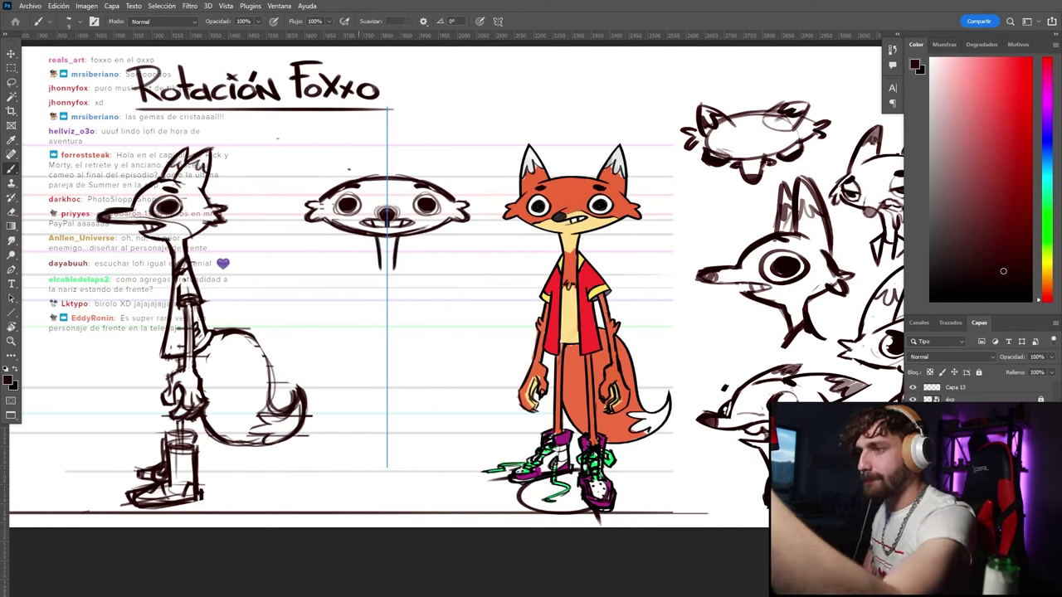
pyautogui.hotkey('ctrl', 'shift', 'z')
pyautogui.hotkey('ctrl', 'shift', 'z')
pyautogui.hotkey('ctrl', 'shift', 'z')
pyautogui.hotkey('ctrl', 'shift', 'z')
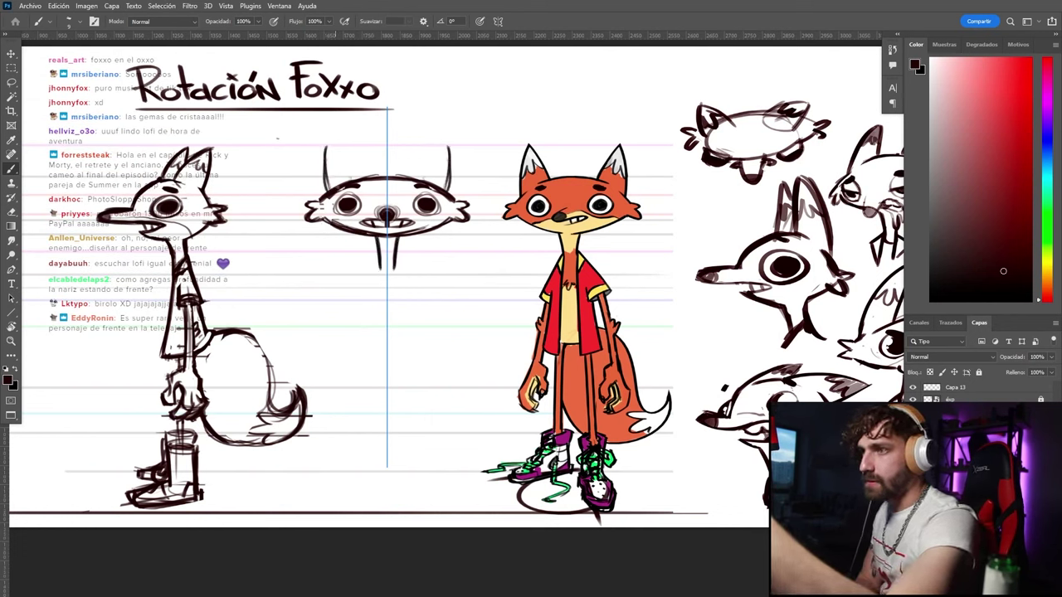
pyautogui.moveTo(328, 148); pyautogui.dragTo(365, 178)
pyautogui.hotkey('ctrl', 'z')
pyautogui.hotkey('ctrl', 'shift', 'z')
pyautogui.hotkey('ctrl', 'shift', 'z')
pyautogui.hotkey('ctrl', 'shift', 'z')
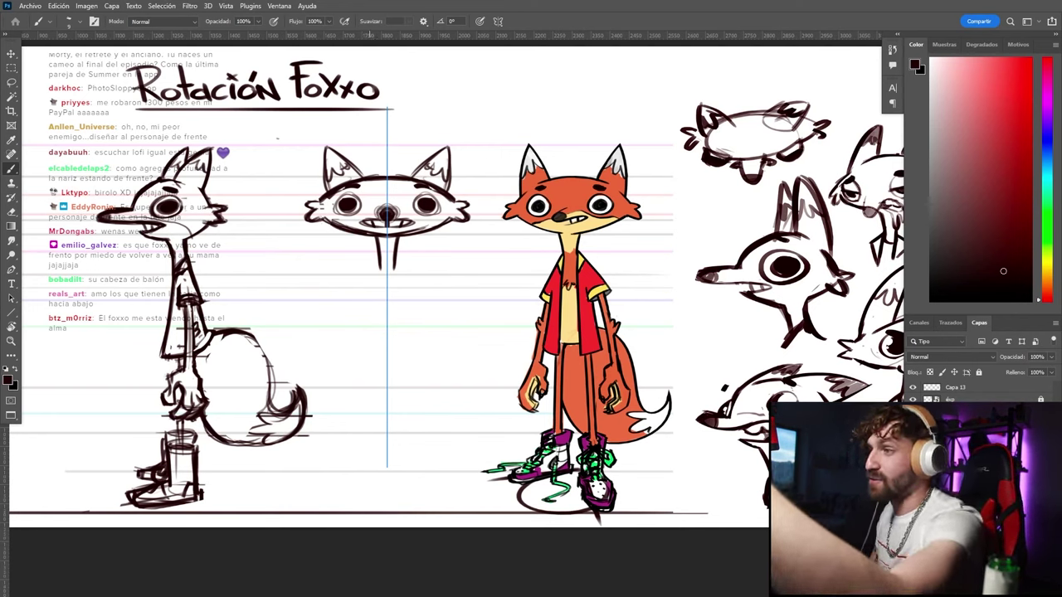
# Reduce the eraser size and erase the head outline where it crosses the base of the ears
pyautogui.press('e')
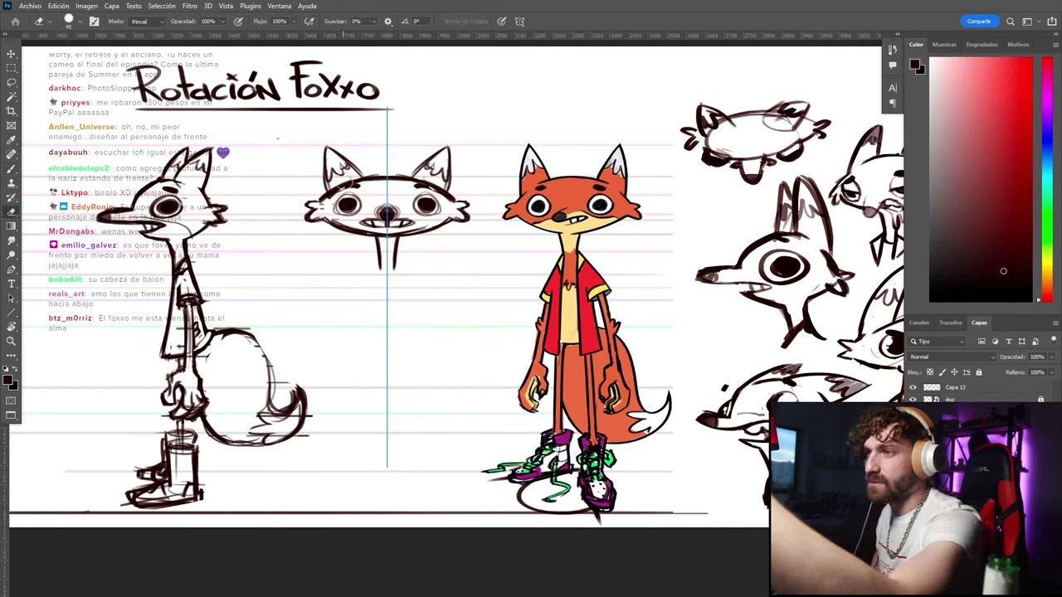
pyautogui.press('[')
pyautogui.press('[')
pyautogui.press('[')
pyautogui.press('[')
pyautogui.press('[')
pyautogui.press('[')
pyautogui.press('[')
pyautogui.moveTo(345, 183); pyautogui.dragTo(333, 191)
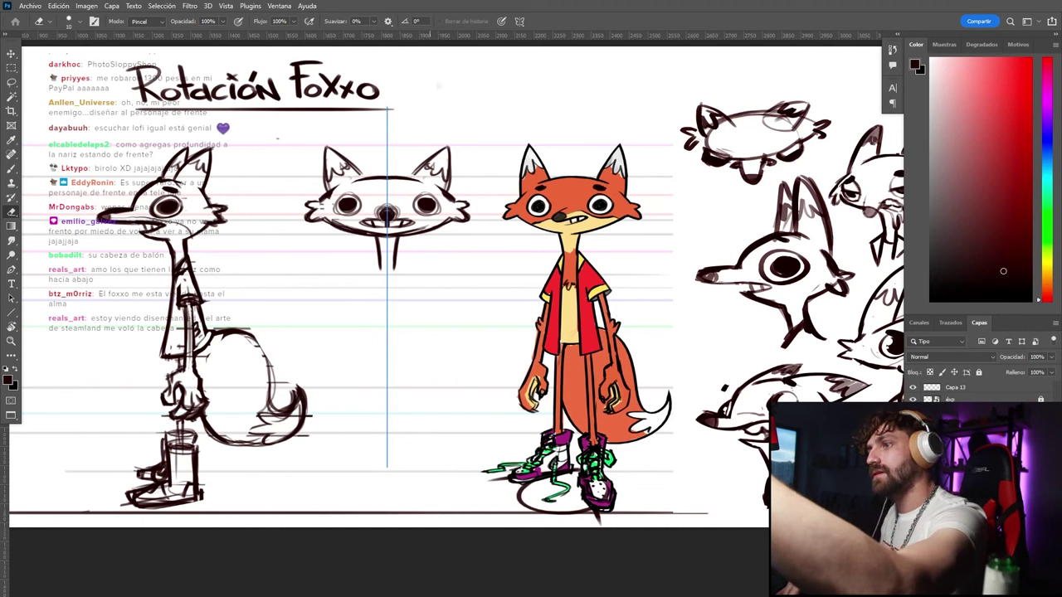
# Extend the corners of the mouth symmetrically into a wider smile
pyautogui.press('b')
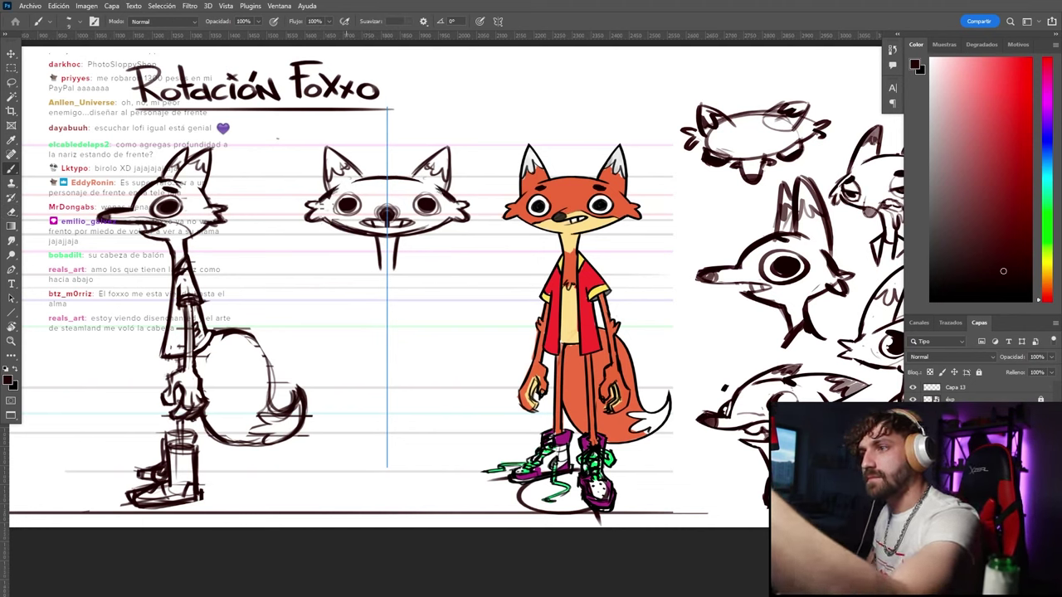
pyautogui.press('e')
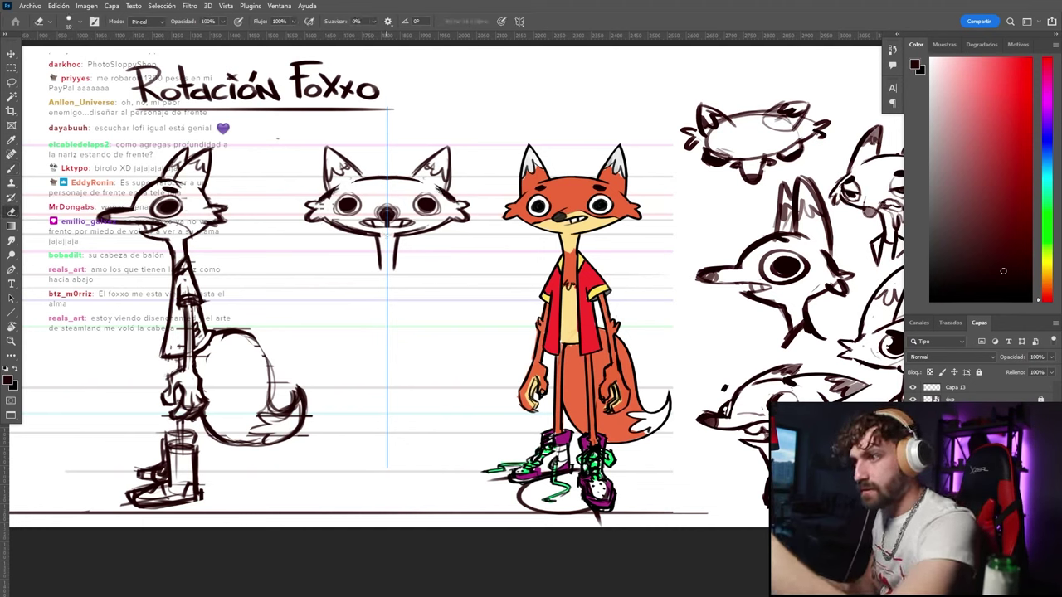
pyautogui.press('b')
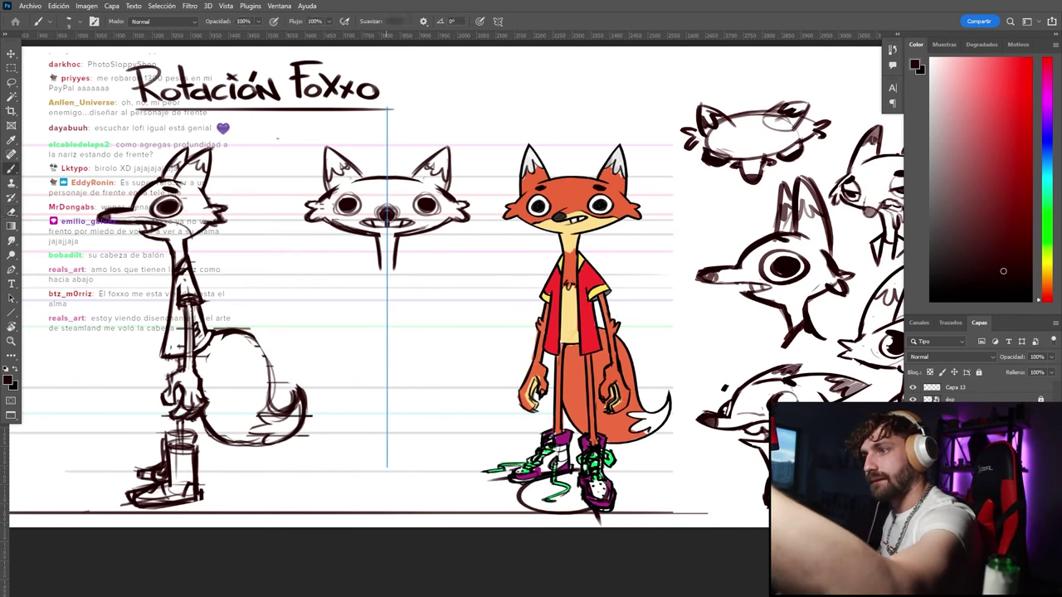
pyautogui.moveTo(417, 219); pyautogui.dragTo(394, 226)
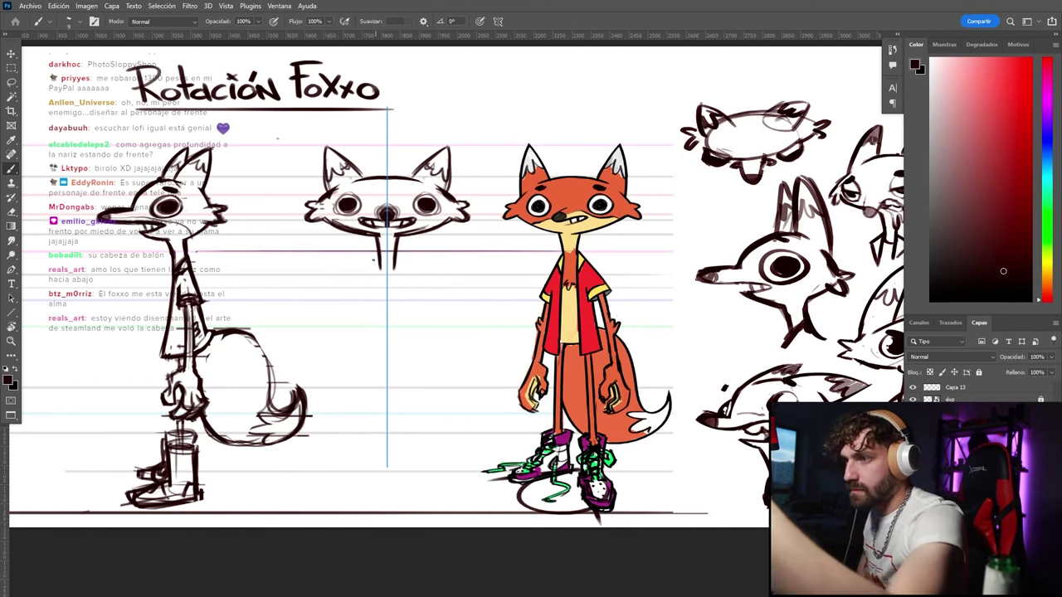
# Sketch the shoulders, the shirt's sides and its open front symmetrically, using a horizontal guide line for the hem
pyautogui.moveTo(399, 253); pyautogui.dragTo(406, 280)
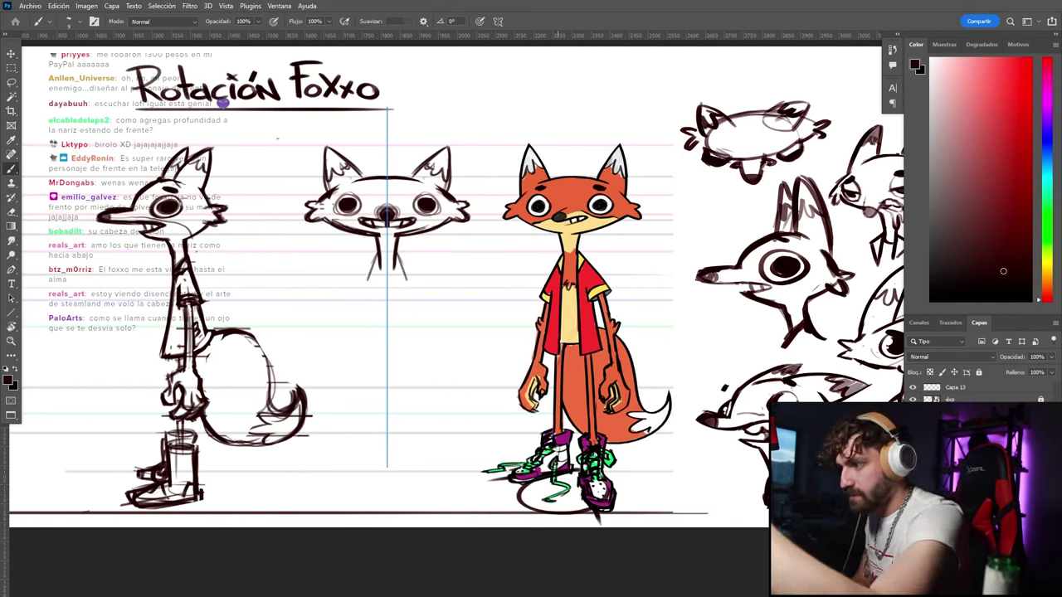
pyautogui.moveTo(226, 355); pyautogui.dragTo(505, 356)
pyautogui.hotkey('ctrl', 'z')
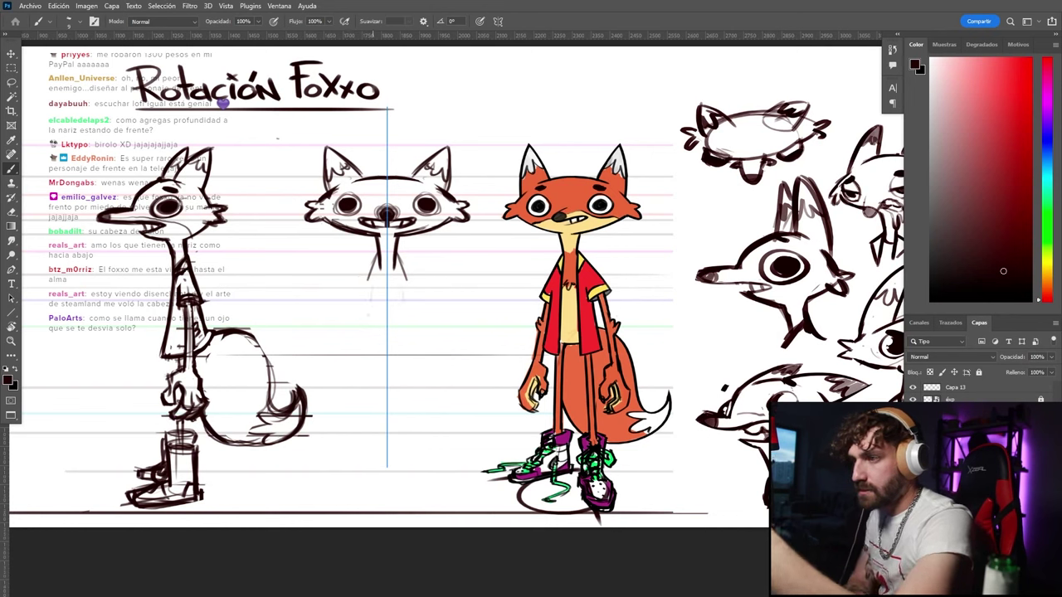
pyautogui.moveTo(370, 276)
pyautogui.mouseDown()
pyautogui.moveTo(358, 361)
pyautogui.moveTo(382, 354)
pyautogui.mouseUp()
pyautogui.moveTo(380, 267); pyautogui.dragTo(380, 383)
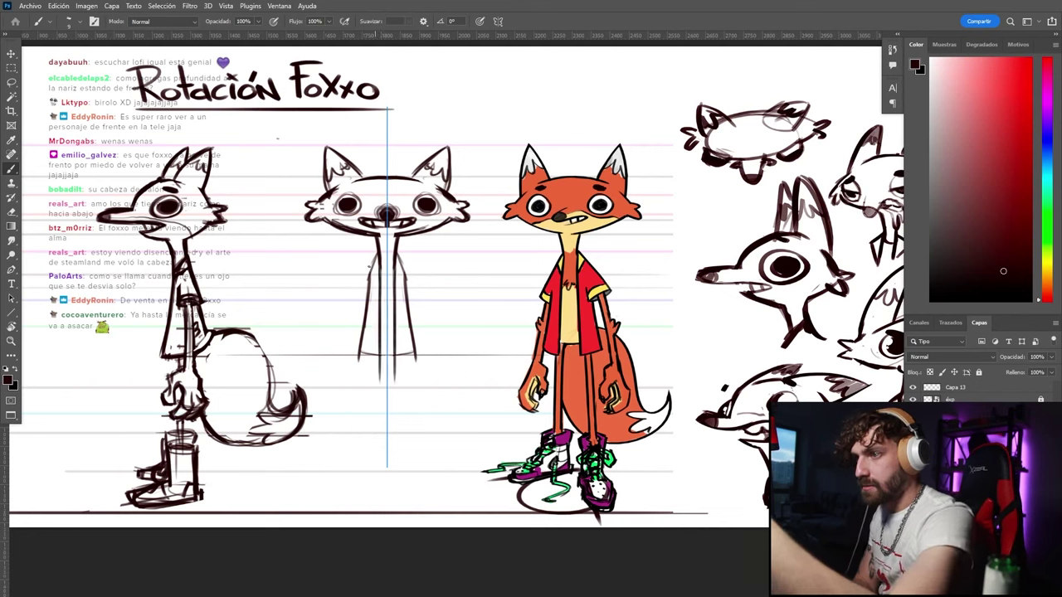
# Draw the short flared sleeves symmetrically from the shoulders down to a sleeve guide line, and clean up their lines
pyautogui.moveTo(378, 253); pyautogui.dragTo(350, 297)
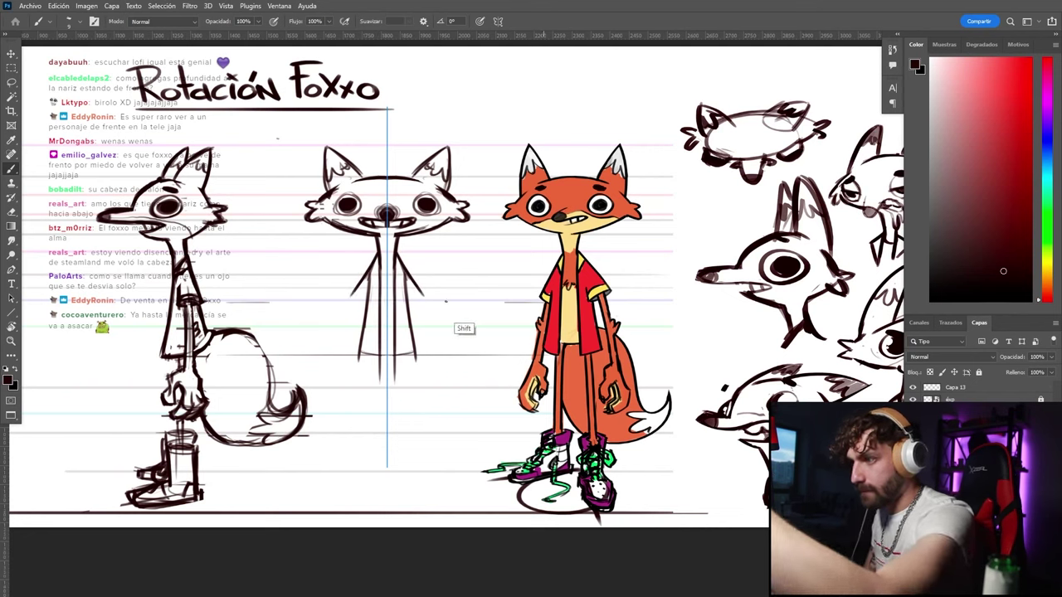
pyautogui.moveTo(344, 297); pyautogui.dragTo(363, 309)
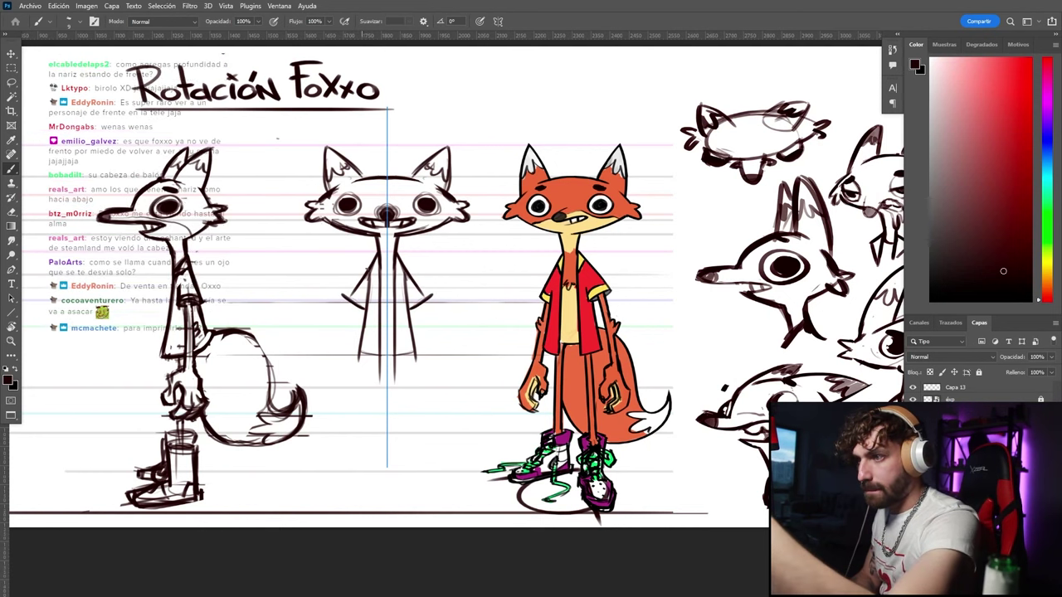
pyautogui.moveTo(371, 263); pyautogui.dragTo(342, 299)
pyautogui.press('e')
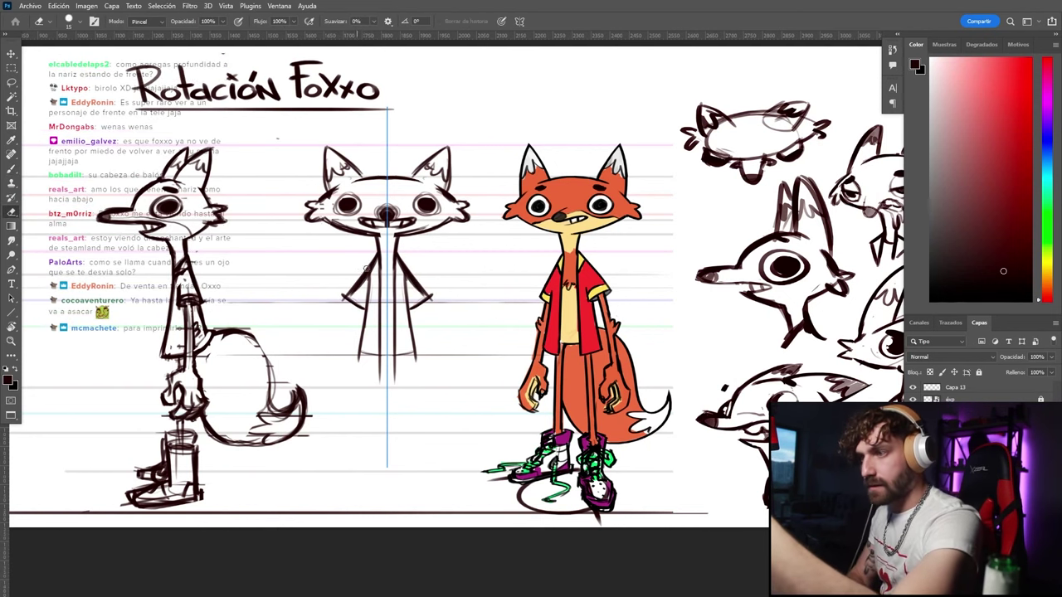
pyautogui.moveTo(374, 252); pyautogui.dragTo(339, 299)
# Draw the thin arms and the hands with curled fingers symmetrically, ending at a horizontal guide line at hand level
pyautogui.moveTo(370, 262)
pyautogui.mouseDown()
pyautogui.moveTo(347, 295)
pyautogui.moveTo(334, 395)
pyautogui.mouseUp()
pyautogui.press('b')
pyautogui.moveTo(336, 392)
pyautogui.mouseDown()
pyautogui.moveTo(351, 381)
pyautogui.moveTo(344, 397)
pyautogui.mouseUp()
pyautogui.moveTo(534, 414)
pyautogui.mouseDown()
pyautogui.moveTo(307, 415)
pyautogui.moveTo(350, 412)
pyautogui.moveTo(349, 401)
pyautogui.mouseUp()
pyautogui.moveTo(343, 404); pyautogui.dragTo(357, 384)
pyautogui.moveTo(340, 358)
pyautogui.mouseDown()
pyautogui.moveTo(352, 378)
pyautogui.moveTo(340, 375)
pyautogui.mouseUp()
pyautogui.moveTo(347, 310); pyautogui.dragTo(355, 408)
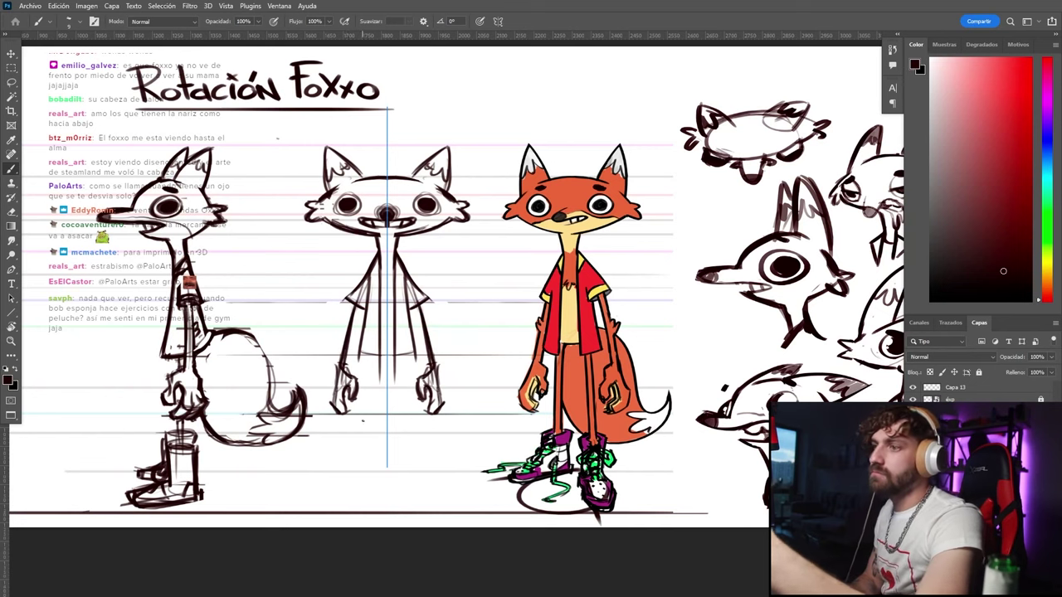
# Refine the sleeve edges and erase and redraw the shirt's sides below the armpits
pyautogui.moveTo(367, 272); pyautogui.dragTo(341, 303)
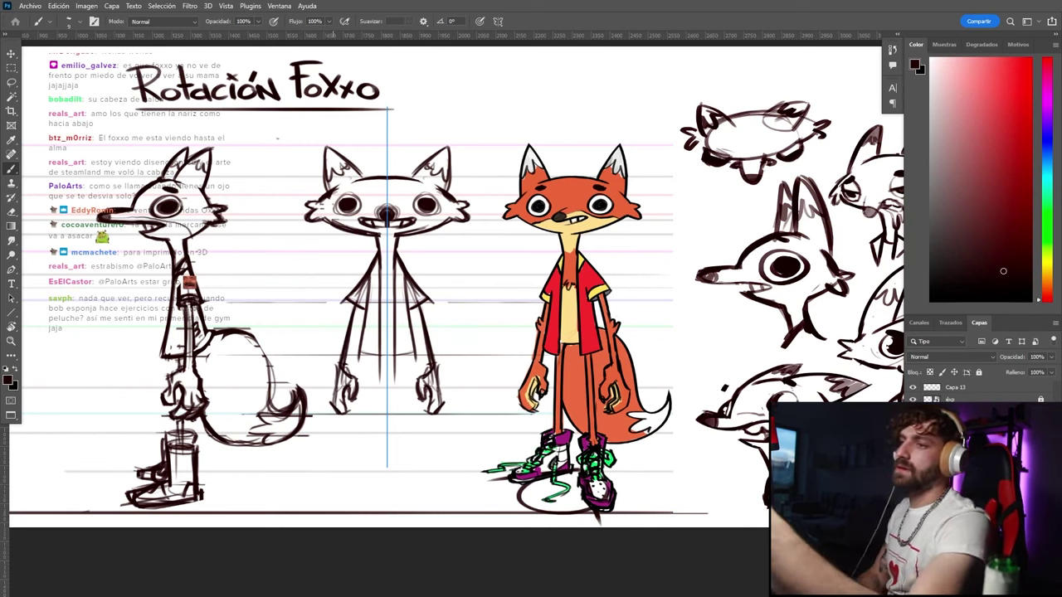
pyautogui.press('e')
pyautogui.moveTo(364, 274)
pyautogui.mouseDown()
pyautogui.moveTo(342, 304)
pyautogui.moveTo(358, 287)
pyautogui.mouseUp()
pyautogui.moveTo(372, 271)
pyautogui.mouseDown()
pyautogui.moveTo(357, 294)
pyautogui.moveTo(365, 337)
pyautogui.mouseUp()
pyautogui.press('b')
pyautogui.moveTo(369, 294); pyautogui.dragTo(364, 340)
# Redraw the edges of the open shirt front down to the hem and add a small chest fur tuft on the axis
pyautogui.moveTo(365, 320)
pyautogui.mouseDown()
pyautogui.moveTo(356, 354)
pyautogui.moveTo(376, 360)
pyautogui.mouseUp()
pyautogui.hotkey('ctrl', 'z')
pyautogui.moveTo(379, 261); pyautogui.dragTo(382, 370)
pyautogui.press('e')
pyautogui.press('b')
pyautogui.moveTo(379, 261); pyautogui.dragTo(381, 359)
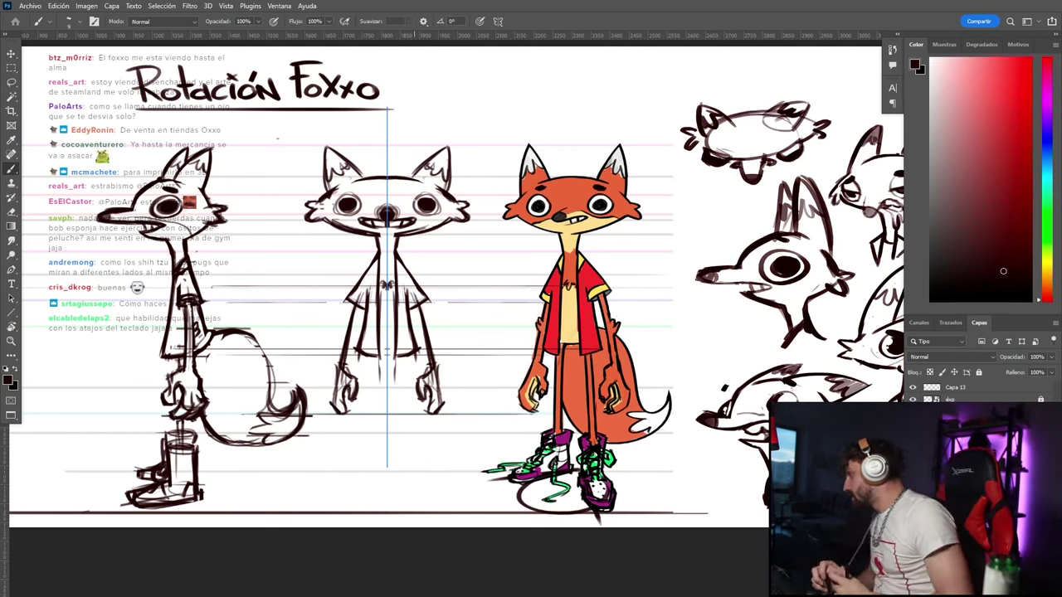
pyautogui.click(498, 21)
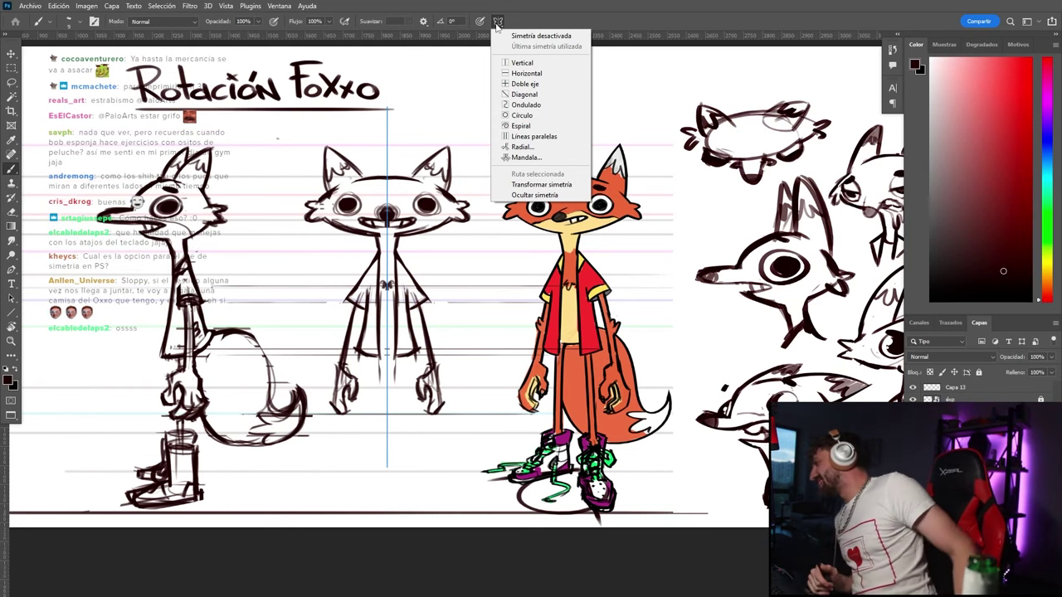
pyautogui.click(443, 82)
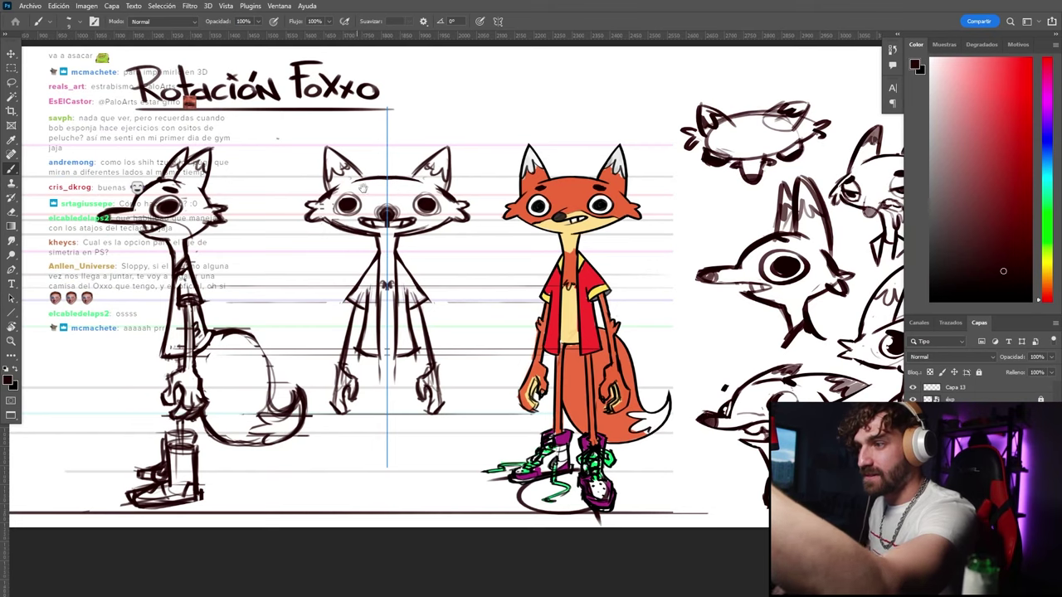
# Sketch the thin legs symmetrically from the shirt hem down towards the boot guide line
pyautogui.moveTo(352, 311); pyautogui.dragTo(368, 276)
pyautogui.moveTo(383, 322); pyautogui.dragTo(388, 384)
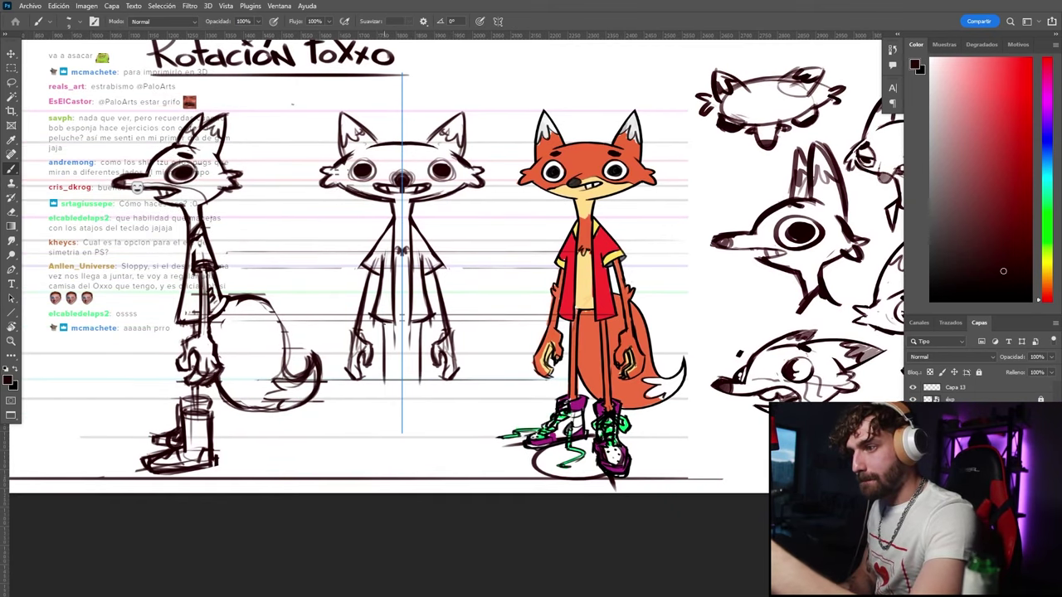
pyautogui.hotkey('ctrl', 'z')
pyautogui.moveTo(386, 317)
pyautogui.mouseDown()
pyautogui.moveTo(392, 424)
pyautogui.moveTo(390, 406)
pyautogui.moveTo(373, 407)
pyautogui.moveTo(374, 443)
pyautogui.mouseUp()
pyautogui.hotkey('ctrl', 'z')
# Draw the tall boots symmetrically with outward-pointing feet standing on the ground line, and darken their outlines
pyautogui.moveTo(393, 406)
pyautogui.mouseDown()
pyautogui.moveTo(394, 452)
pyautogui.moveTo(365, 458)
pyautogui.moveTo(400, 473)
pyautogui.moveTo(360, 473)
pyautogui.mouseUp()
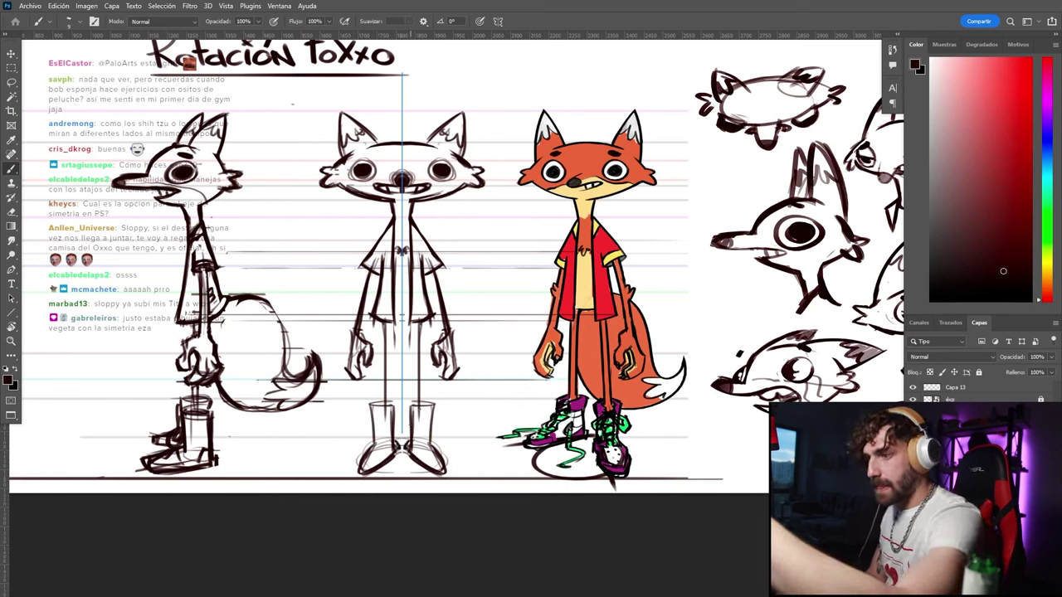
pyautogui.moveTo(370, 405)
pyautogui.mouseDown()
pyautogui.moveTo(395, 405)
pyautogui.moveTo(391, 449)
pyautogui.moveTo(372, 445)
pyautogui.moveTo(352, 474)
pyautogui.moveTo(370, 470)
pyautogui.mouseUp()
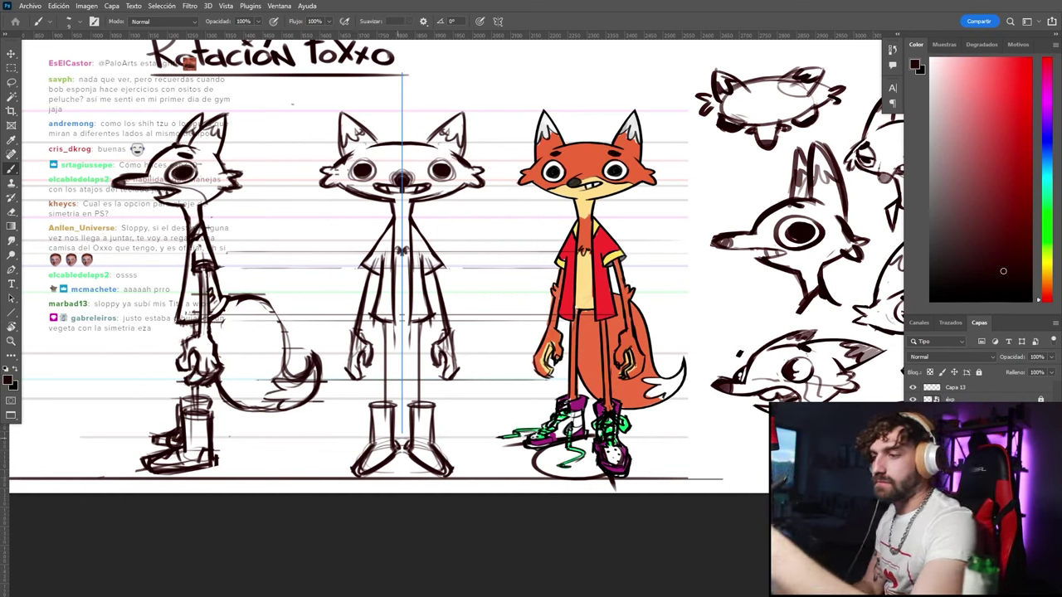
pyautogui.moveTo(393, 448); pyautogui.dragTo(374, 469)
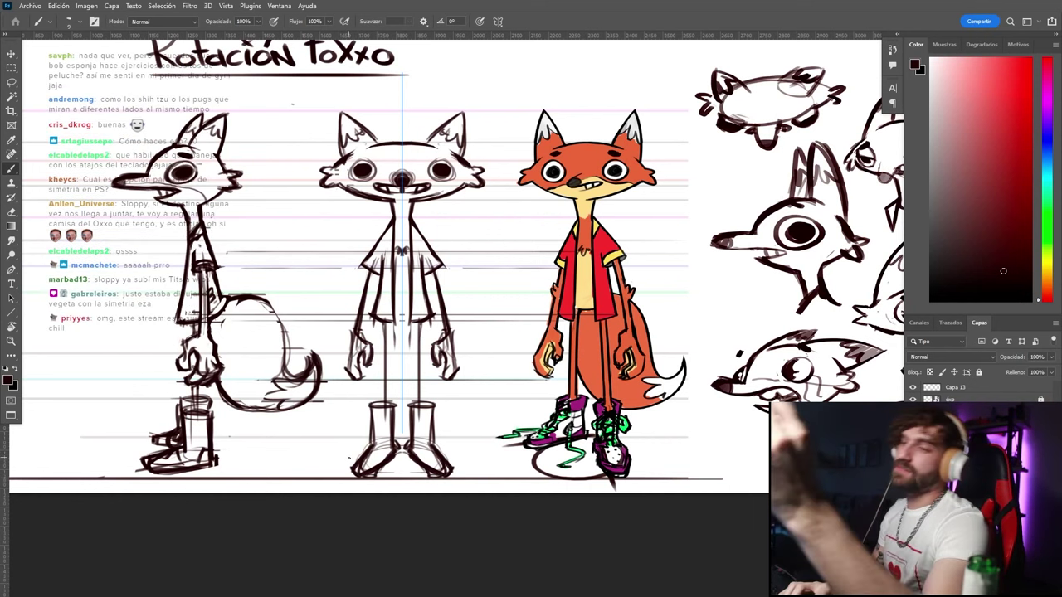
# Reinforce the leg outlines on both sides and add a short straight waist line between the open shirt fronts
pyautogui.moveTo(386, 323); pyautogui.dragTo(383, 393)
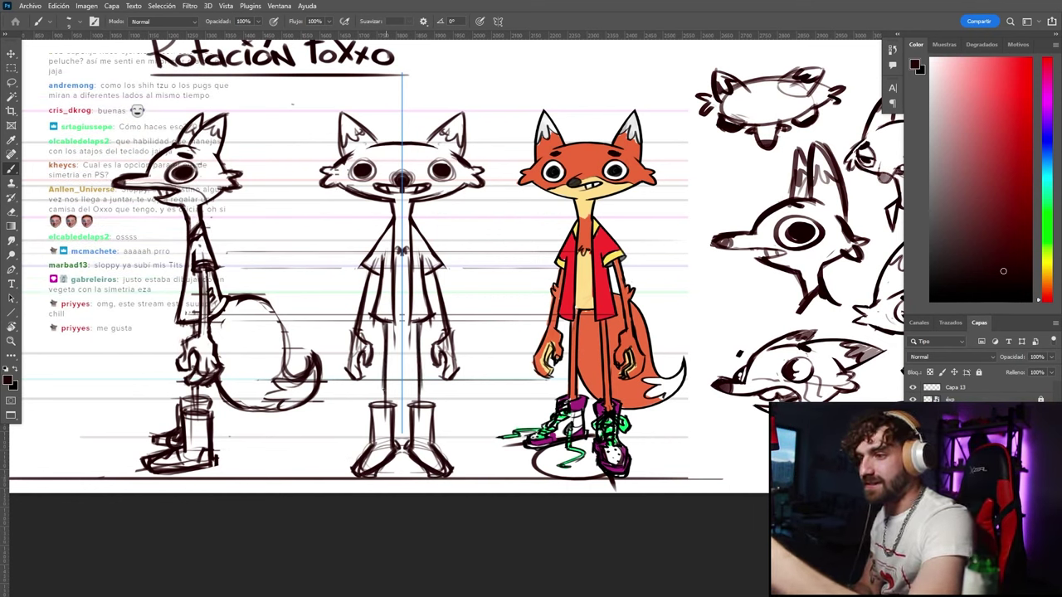
pyautogui.moveTo(422, 352); pyautogui.dragTo(423, 390)
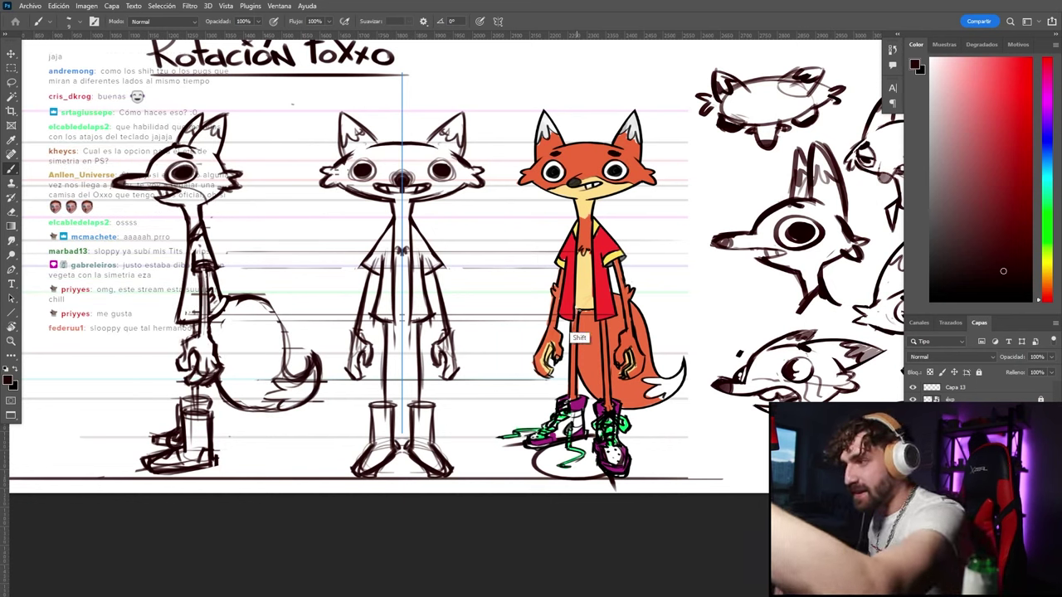
pyautogui.moveTo(558, 312); pyautogui.dragTo(382, 312)
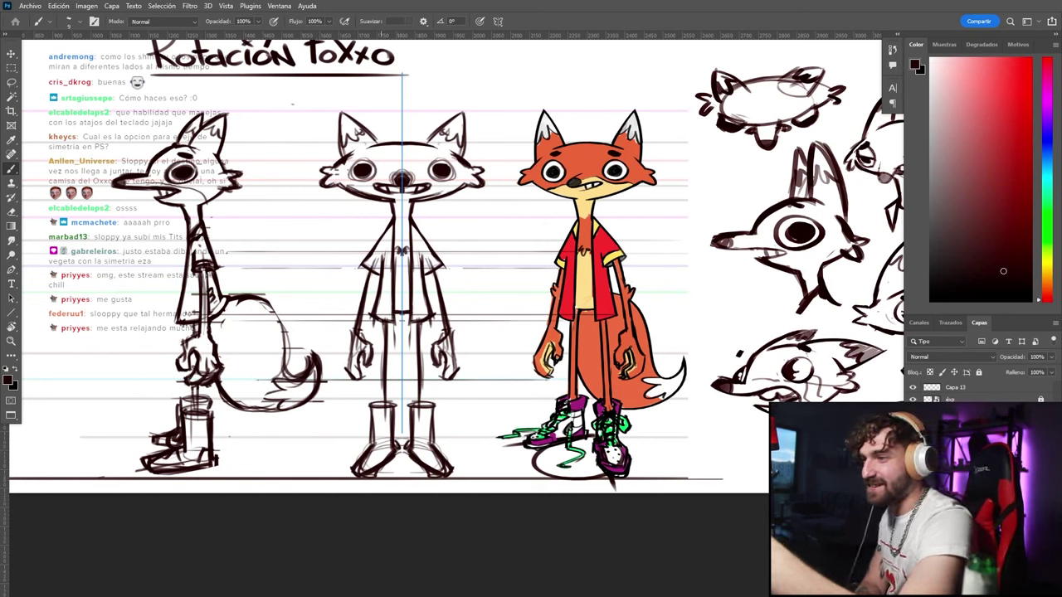
pyautogui.moveTo(381, 323); pyautogui.dragTo(383, 406)
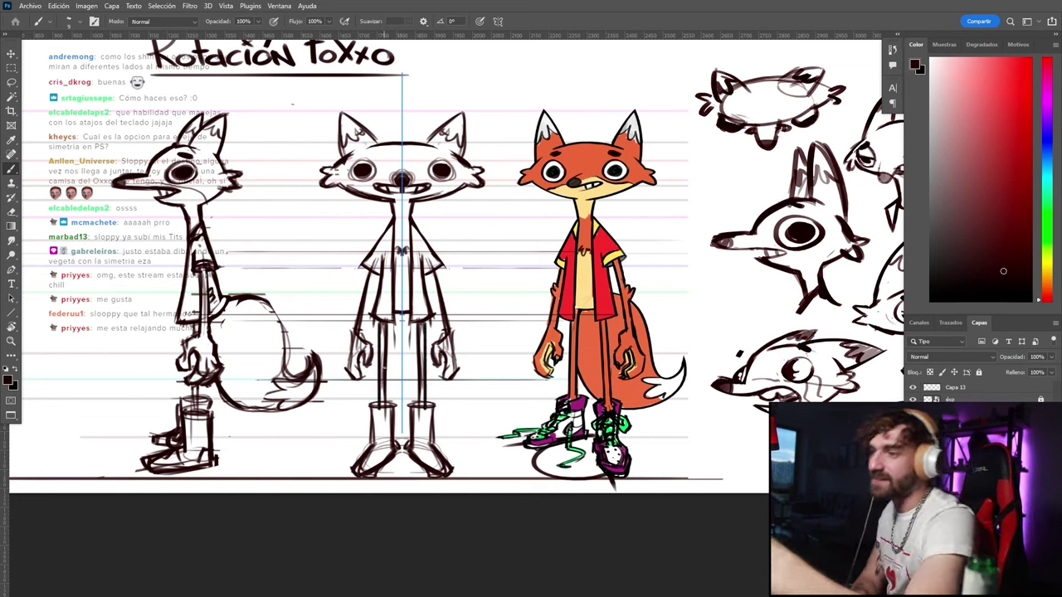
pyautogui.moveTo(383, 328); pyautogui.dragTo(383, 407)
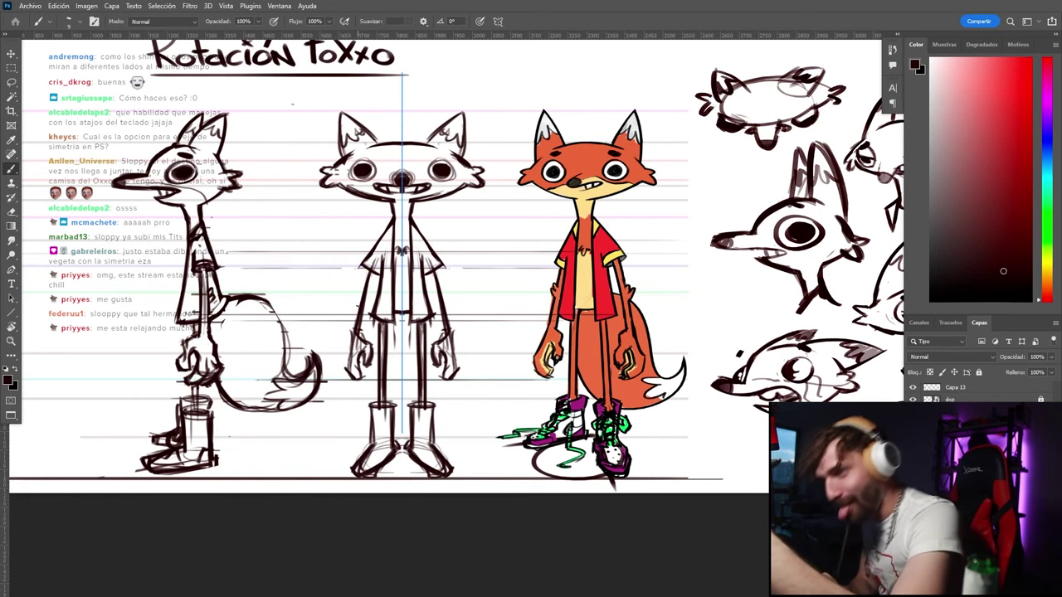
# Add fur tufts at the elbows and redraw the arm outlines below the sleeves symmetrically
pyautogui.moveTo(357, 299)
pyautogui.mouseDown()
pyautogui.moveTo(363, 288)
pyautogui.moveTo(365, 303)
pyautogui.mouseUp()
pyautogui.moveTo(372, 274); pyautogui.dragTo(360, 333)
pyautogui.moveTo(375, 269); pyautogui.dragTo(359, 333)
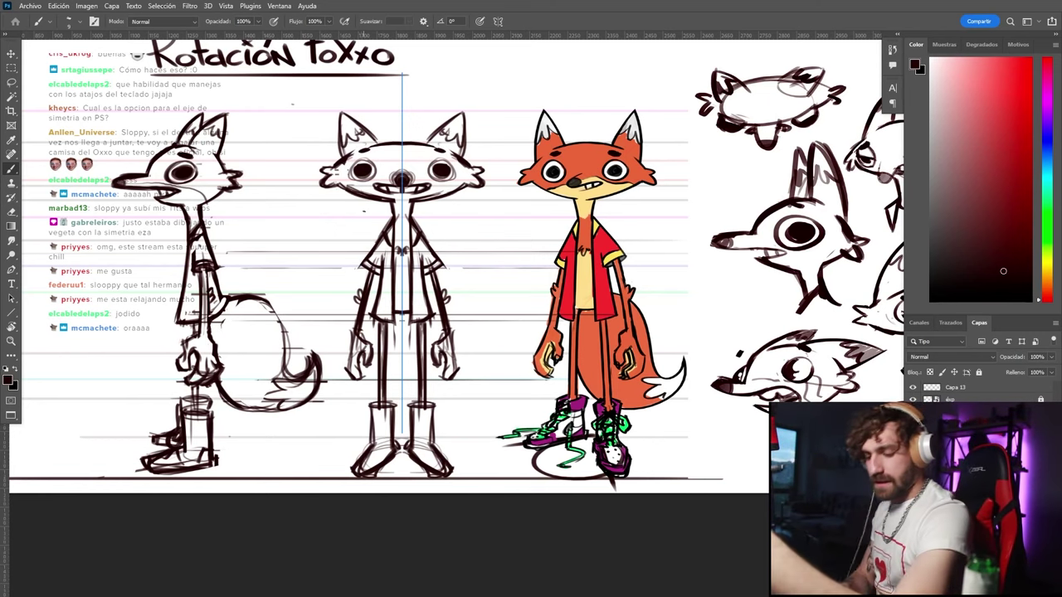
# Turn off paint symmetry, select the left half of the front view and nudge it slightly right towards the centre
pyautogui.click(498, 21)
pyautogui.click(523, 36)
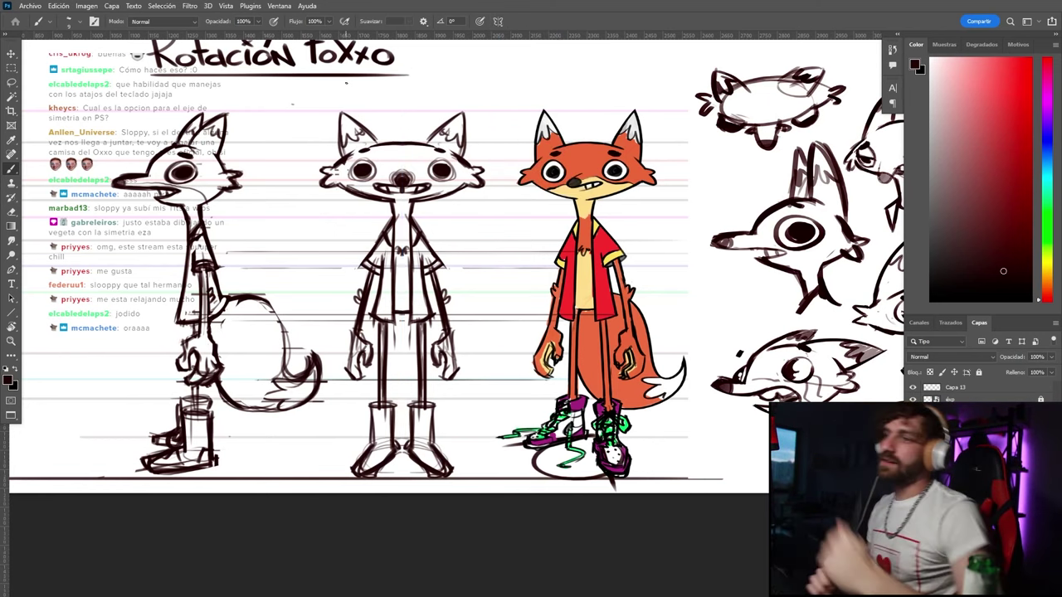
pyautogui.press('l')
pyautogui.moveTo(324, 431)
pyautogui.mouseDown()
pyautogui.moveTo(377, 499)
pyautogui.moveTo(410, 399)
pyautogui.moveTo(404, 103)
pyautogui.moveTo(316, 369)
pyautogui.mouseUp()
pyautogui.hotkey('ctrl', 't')
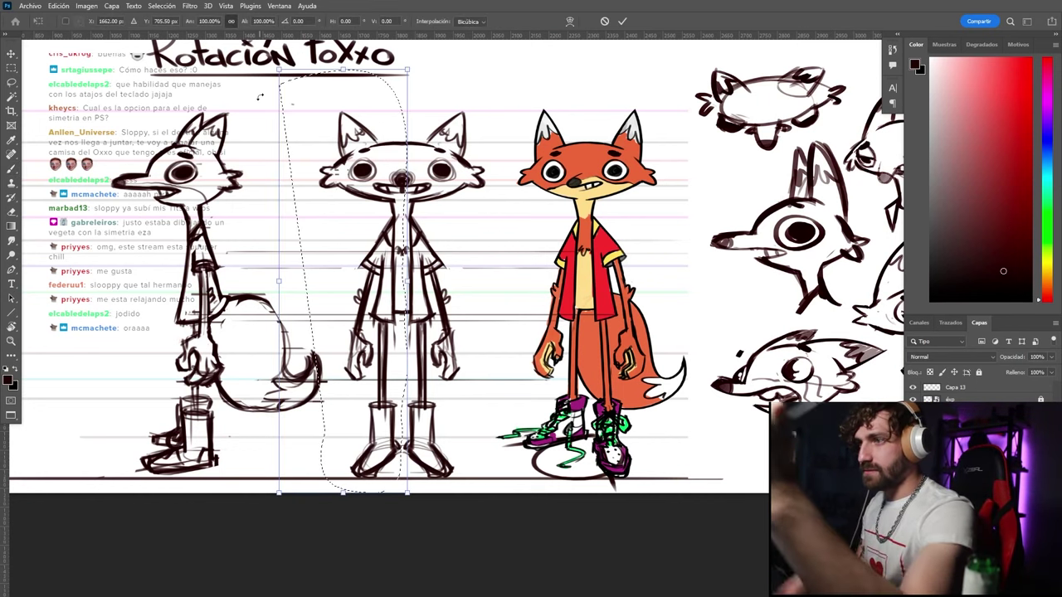
pyautogui.press('Right')
pyautogui.press('Right')
pyautogui.press('Right')
pyautogui.press('Right')
pyautogui.press('Right')
pyautogui.press('Return')
pyautogui.hotkey('ctrl', 'd')
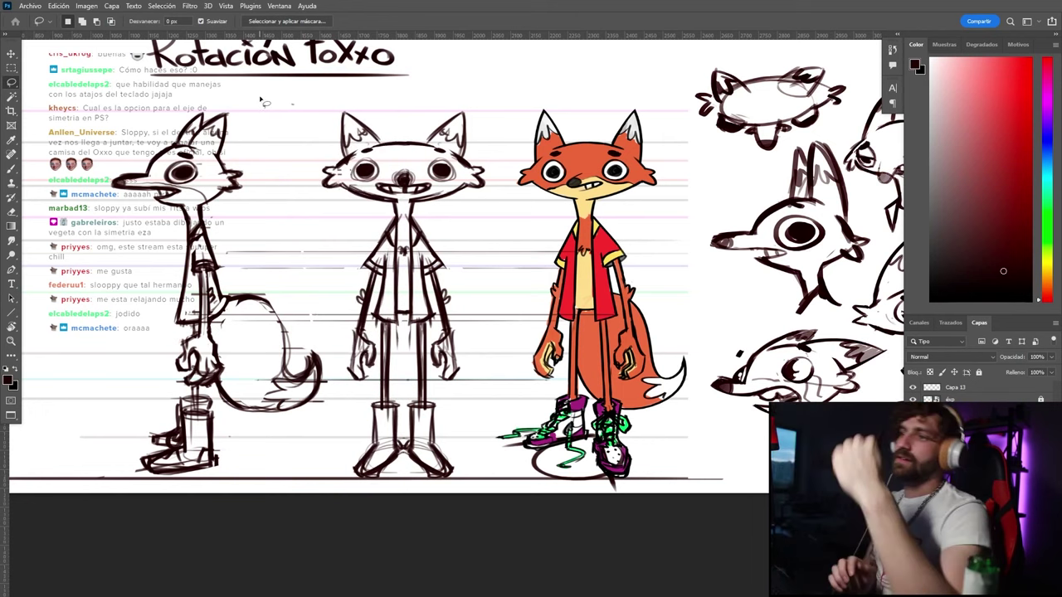
pyautogui.hotkey('ctrl', 't')
pyautogui.press('Escape')
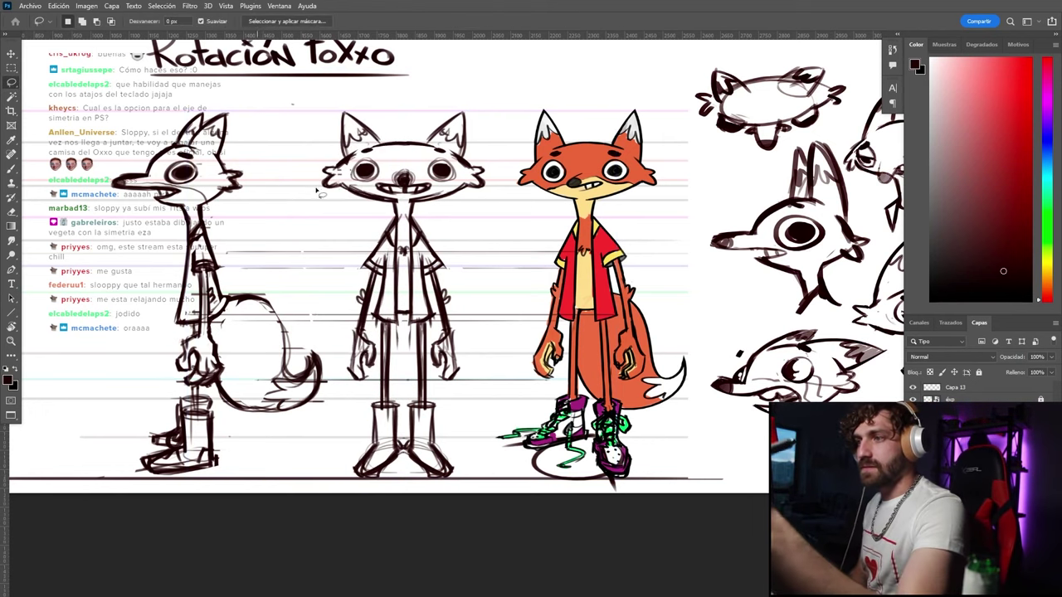
# Select the front-view figure, replace it with a pasted copy and position it between the side view and the coloured fox
pyautogui.moveTo(340, 346)
pyautogui.mouseDown()
pyautogui.moveTo(508, 481)
pyautogui.moveTo(462, 92)
pyautogui.moveTo(318, 120)
pyautogui.moveTo(323, 218)
pyautogui.mouseUp()
pyautogui.press('Delete')
pyautogui.hotkey('ctrl', 'v')
pyautogui.hotkey('ctrl', 't')
pyautogui.moveTo(517, 287)
pyautogui.mouseDown()
pyautogui.moveTo(385, 317)
pyautogui.moveTo(397, 315)
pyautogui.mouseUp()
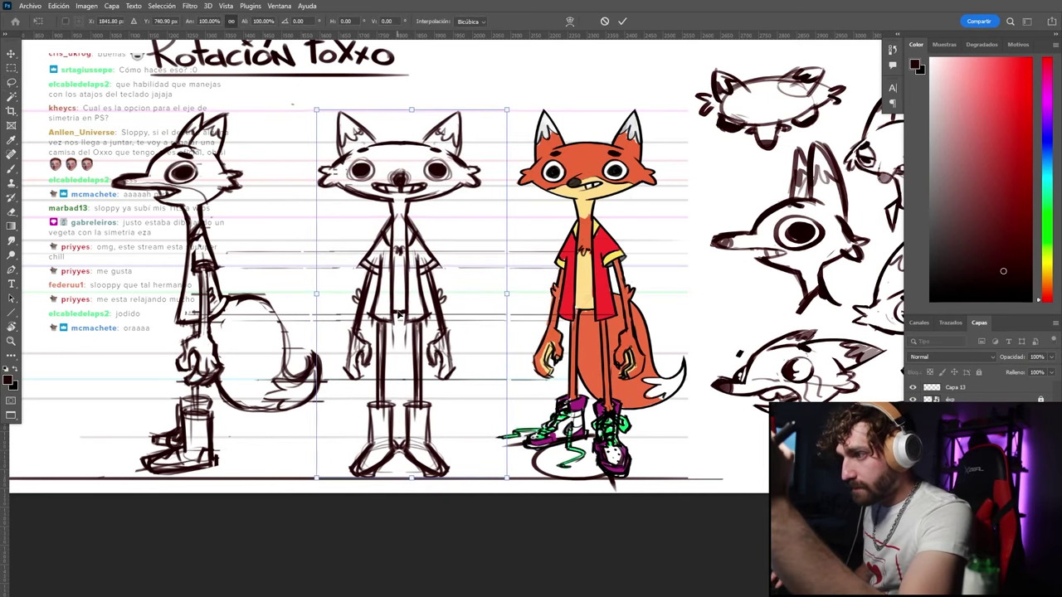
pyautogui.press('Return')
# Narrow the front-view figure slightly in the horizontal direction without changing its height
pyautogui.hotkey('ctrl', 't')
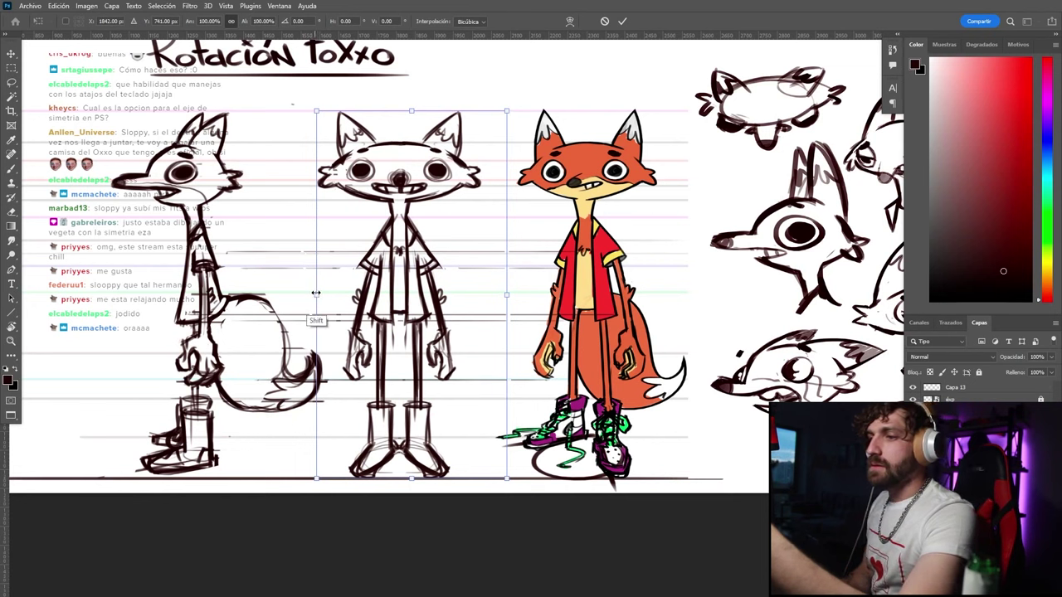
pyautogui.moveTo(316, 293); pyautogui.dragTo(328, 295)
pyautogui.press('Return')
pyautogui.hotkey('ctrl', 't')
pyautogui.press('Return')
# Erase the centred nose and mouth and redraw an off-centre nose with a crooked toothy grin like the coloured fox's
pyautogui.press('b')
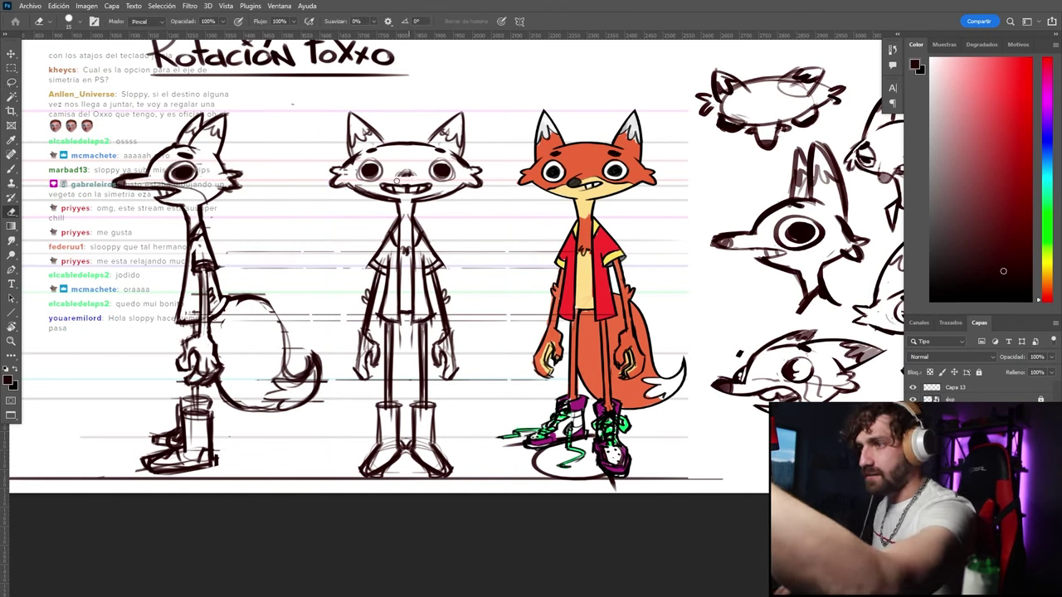
pyautogui.press('b')
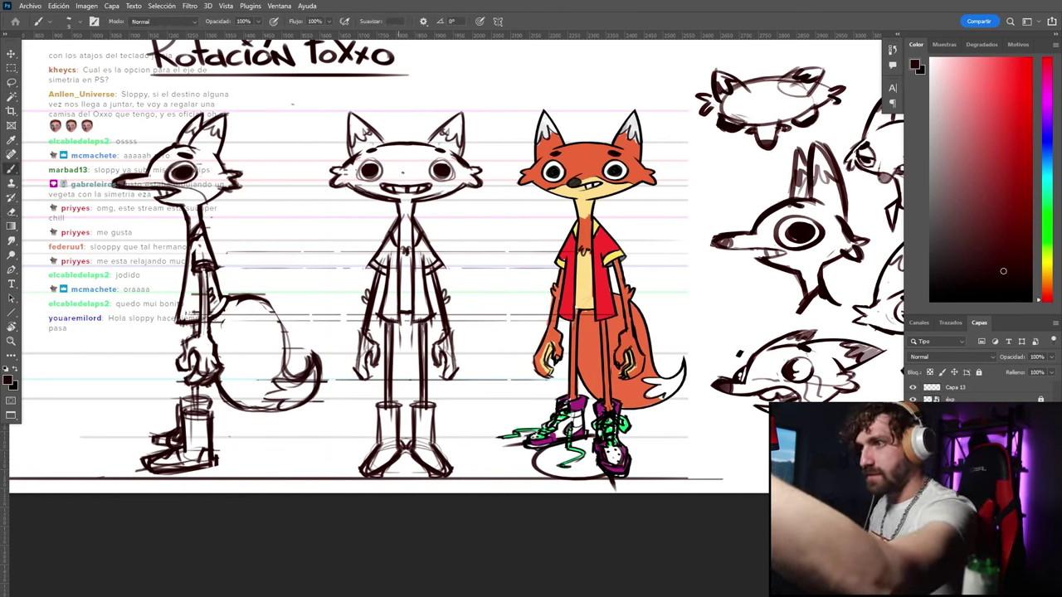
pyautogui.press('e')
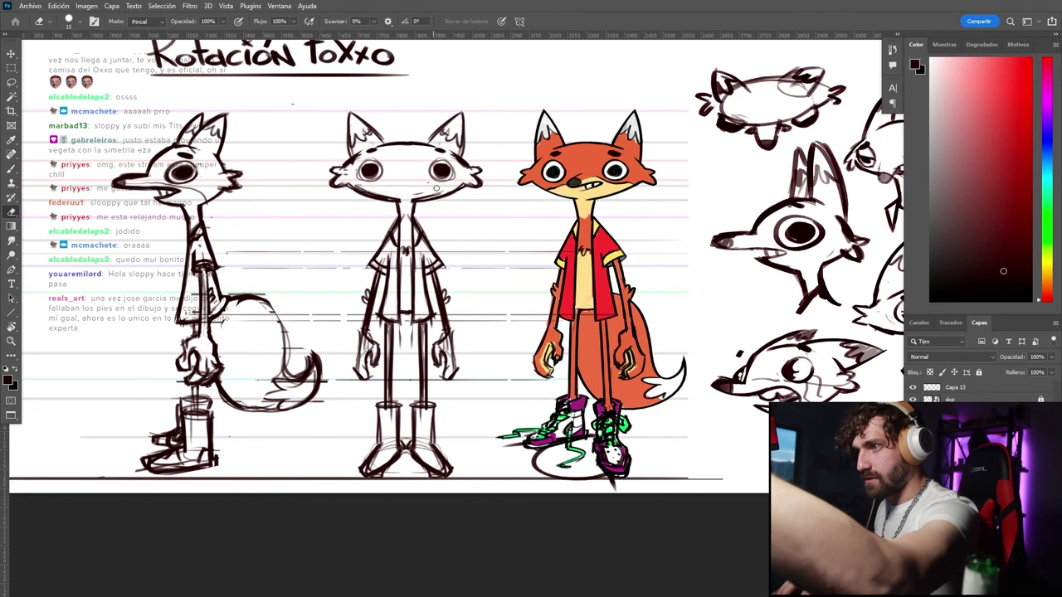
pyautogui.press('b')
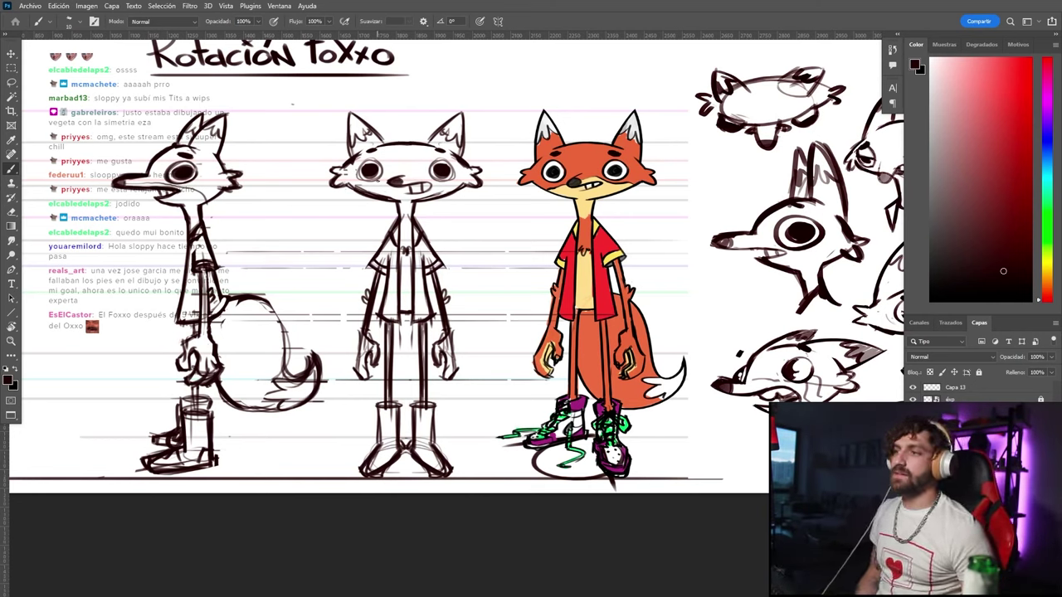
# Turn on vertical paint symmetry and place its axis on the centre of the front-view figure
pyautogui.click(498, 20)
pyautogui.click(522, 63)
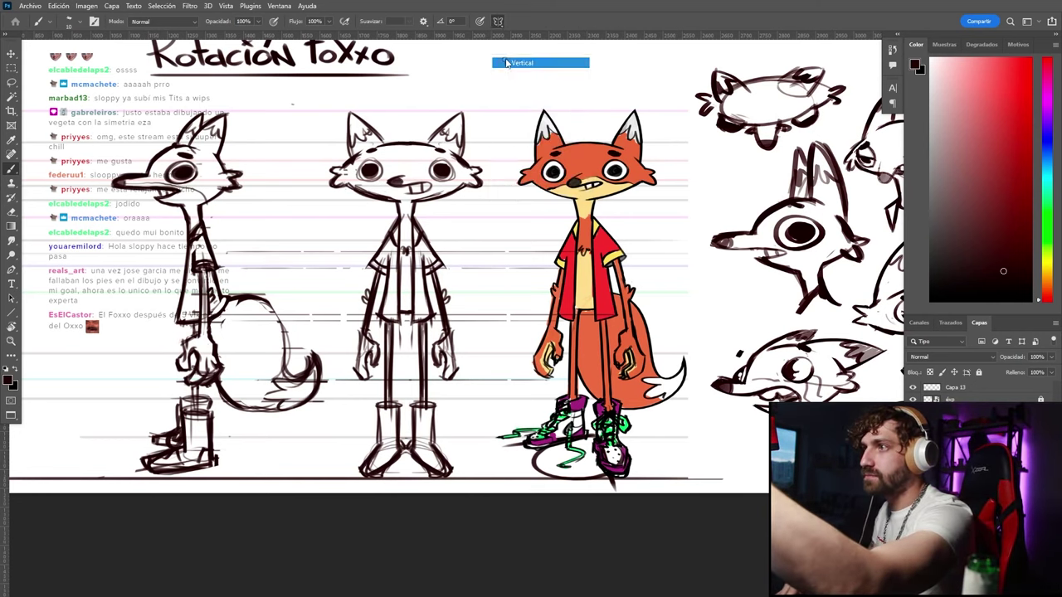
pyautogui.moveTo(387, 207); pyautogui.dragTo(404, 209)
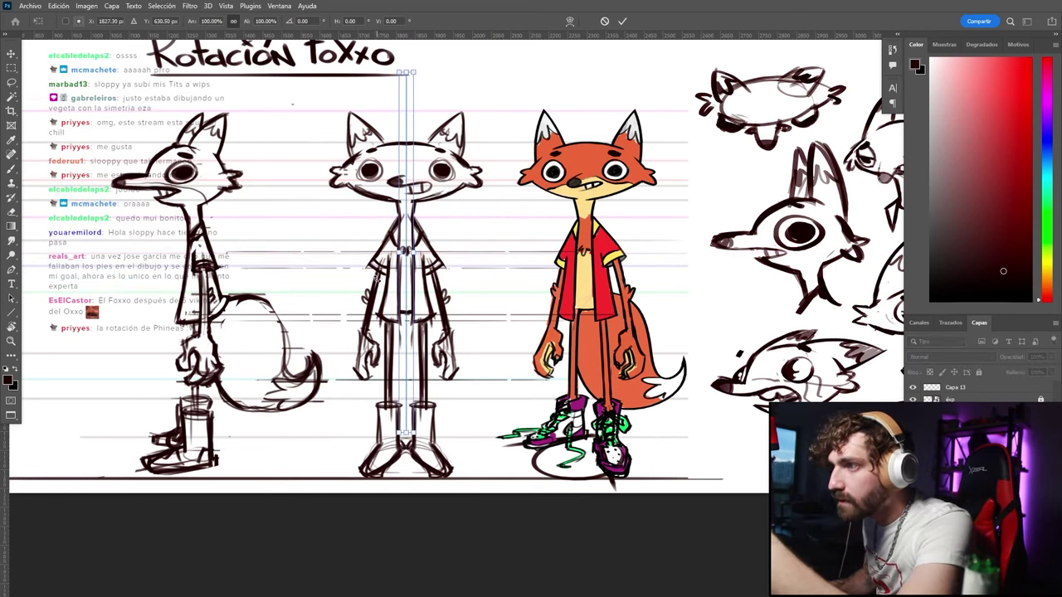
pyautogui.press('Return')
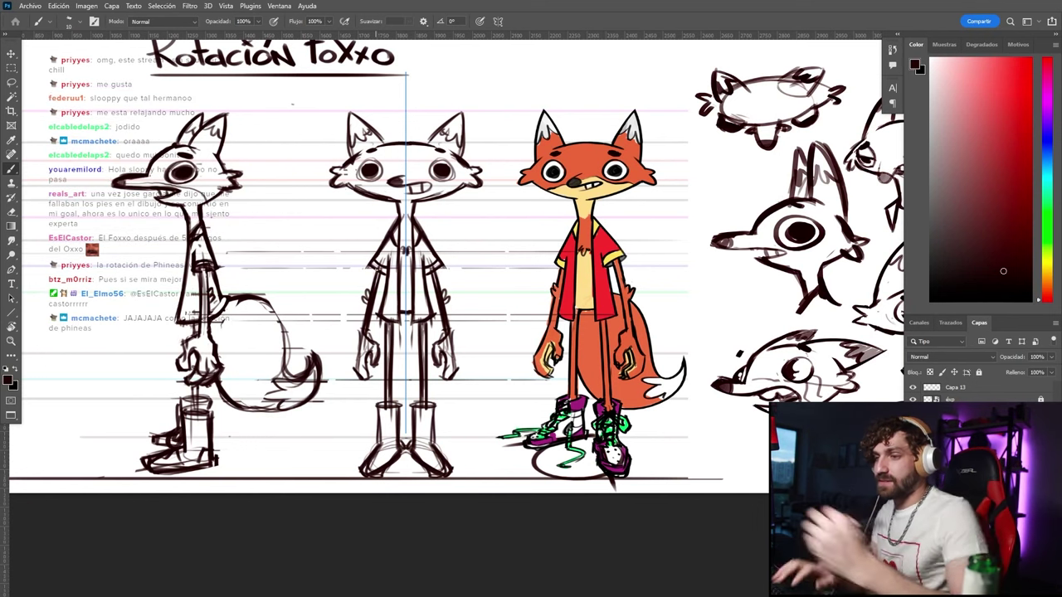
# Redraw the hands symmetrically with bolder, wider outlines and curled fingers
pyautogui.moveTo(366, 373); pyautogui.dragTo(370, 352)
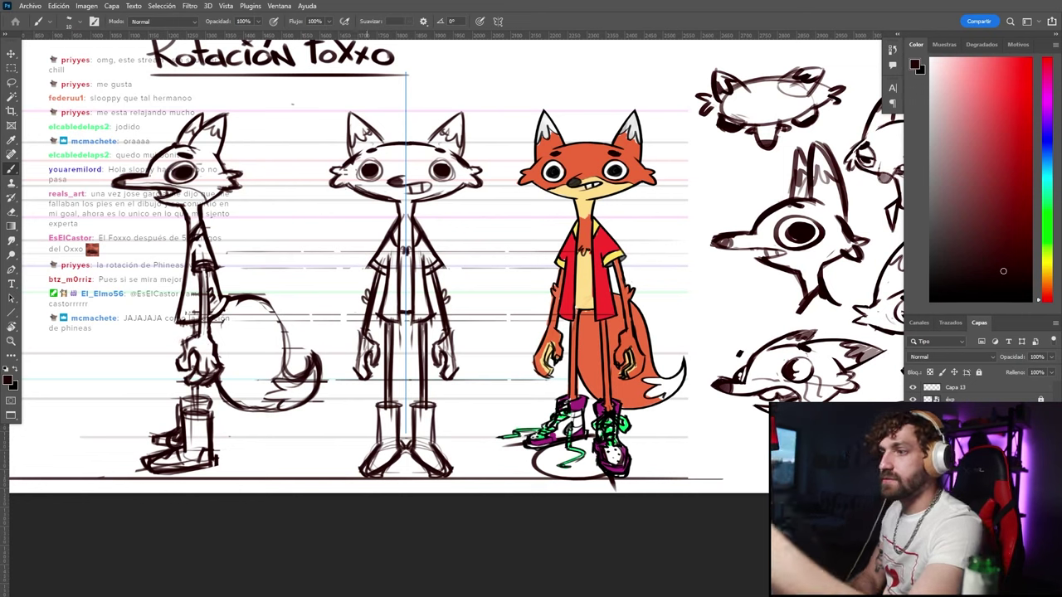
pyautogui.moveTo(449, 335)
pyautogui.mouseDown()
pyautogui.moveTo(461, 363)
pyautogui.moveTo(444, 381)
pyautogui.moveTo(465, 367)
pyautogui.moveTo(456, 351)
pyautogui.mouseUp()
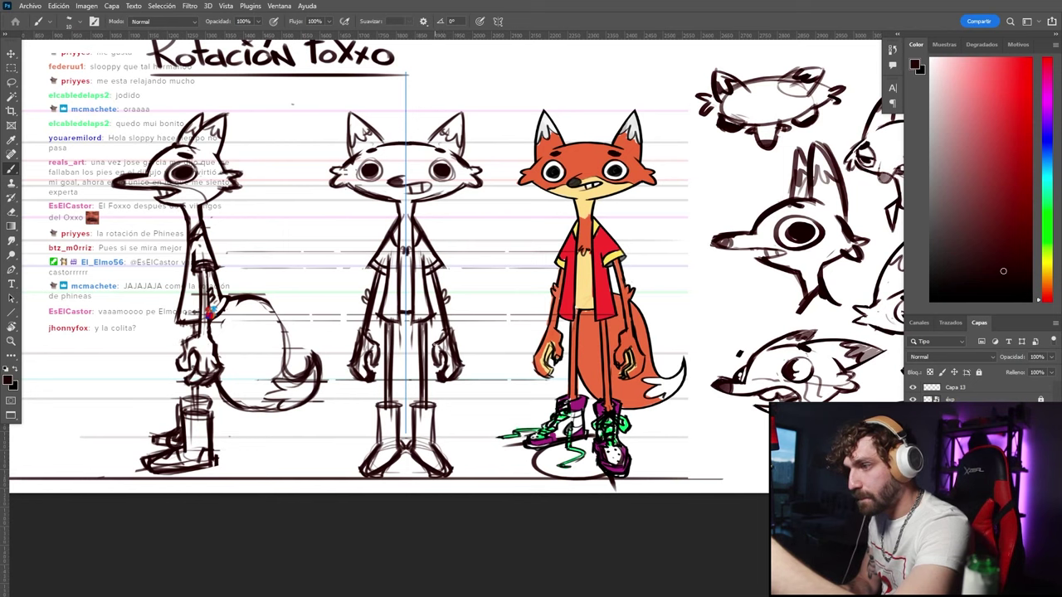
pyautogui.moveTo(430, 357); pyautogui.dragTo(442, 368)
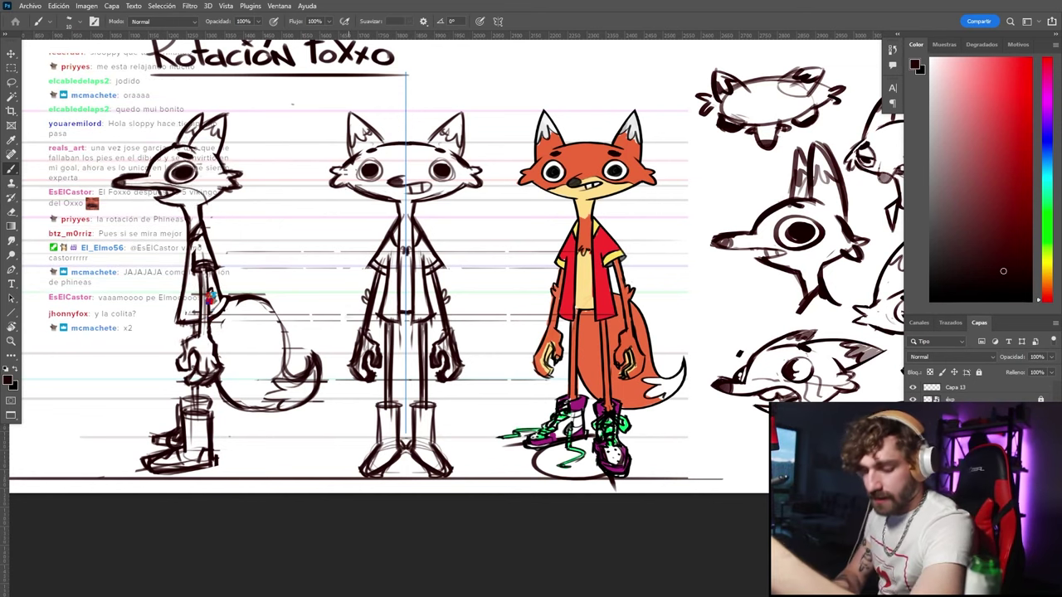
# Erase parts of the forearm lines and redraw the arms symmetrically from the sleeves to the wrists
pyautogui.press('e')
pyautogui.moveTo(378, 274); pyautogui.dragTo(361, 346)
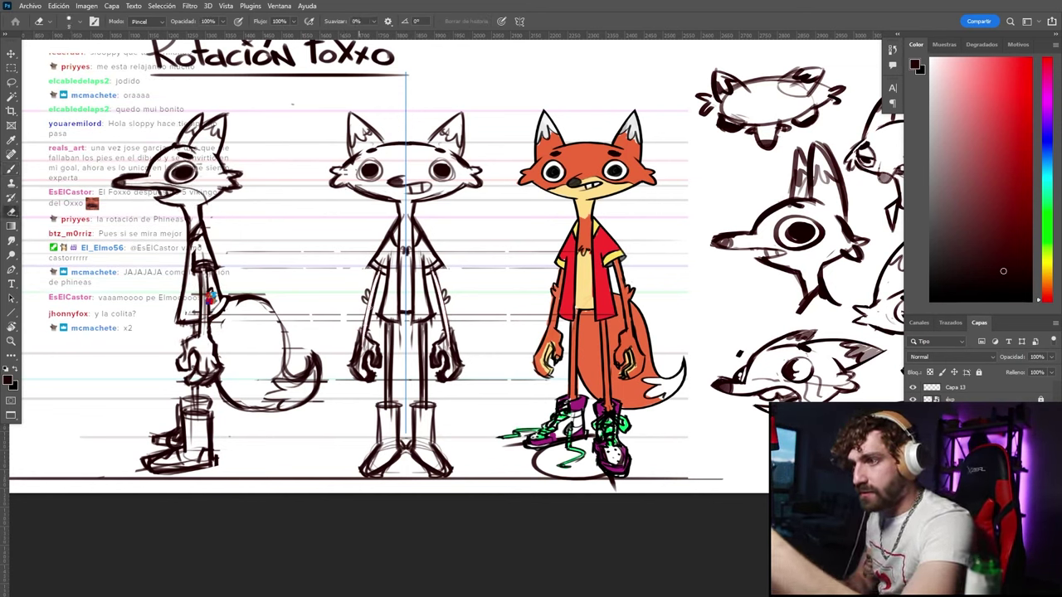
pyautogui.press('b')
pyautogui.moveTo(438, 273); pyautogui.dragTo(448, 340)
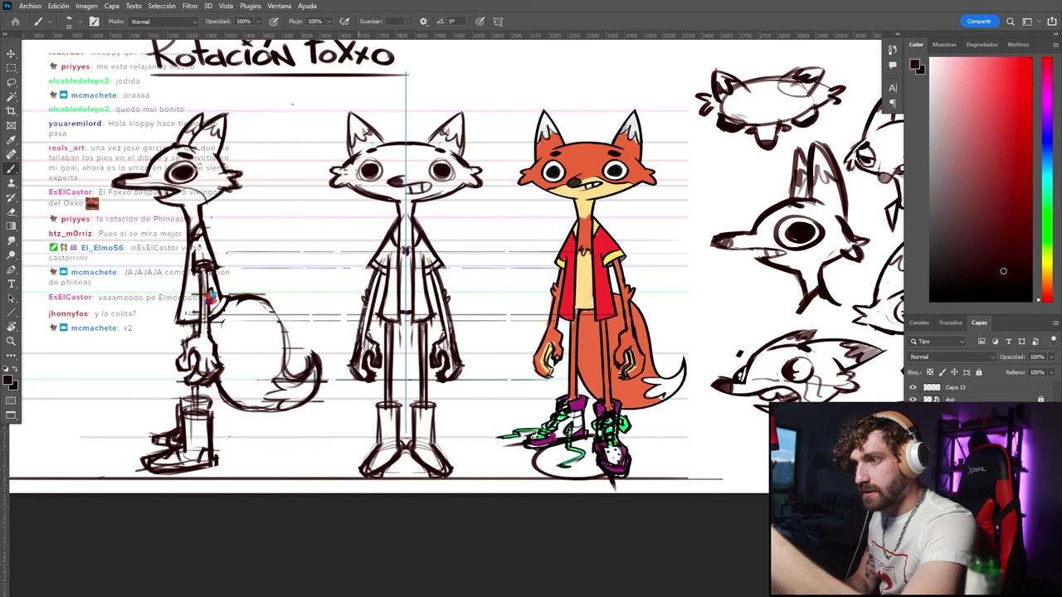
pyautogui.moveTo(448, 300); pyautogui.dragTo(453, 350)
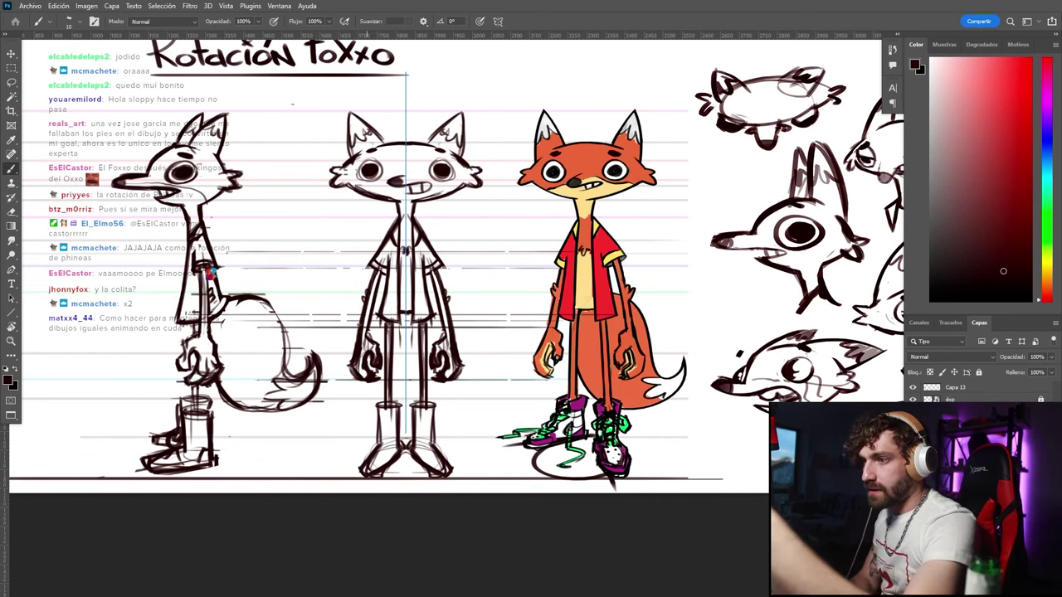
# Erase the inner hand lines, redraw the thumbs and fingers symmetrically, and strengthen the arm outlines below the sleeves
pyautogui.press('e')
pyautogui.moveTo(379, 344)
pyautogui.mouseDown()
pyautogui.moveTo(375, 369)
pyautogui.moveTo(372, 342)
pyautogui.moveTo(368, 365)
pyautogui.mouseUp()
pyautogui.press('b')
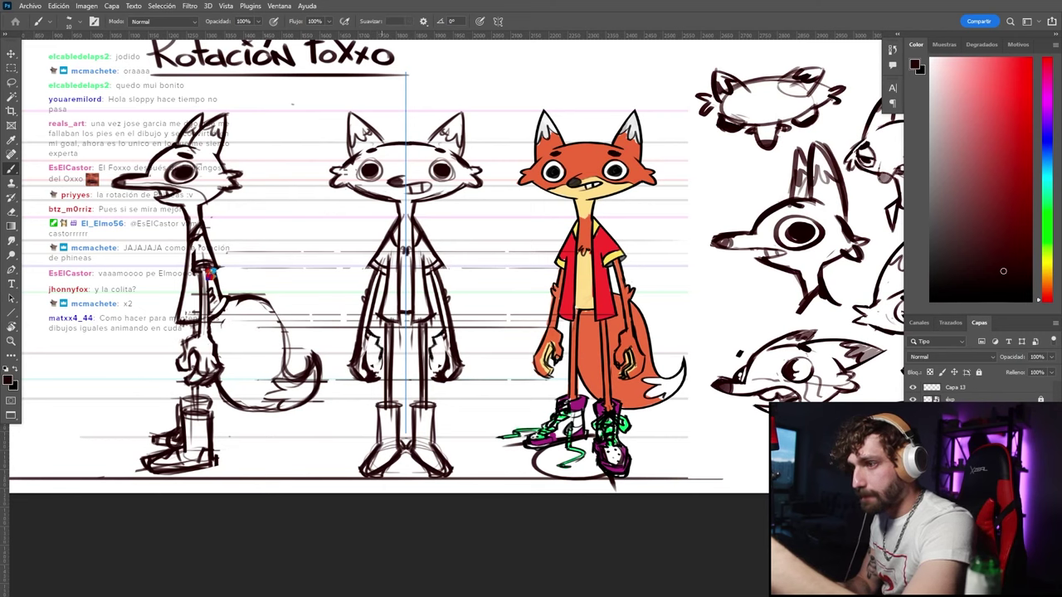
pyautogui.moveTo(373, 355)
pyautogui.mouseDown()
pyautogui.moveTo(376, 365)
pyautogui.moveTo(355, 364)
pyautogui.moveTo(357, 350)
pyautogui.mouseUp()
pyautogui.press('e')
pyautogui.press('b')
pyautogui.moveTo(369, 281); pyautogui.dragTo(369, 325)
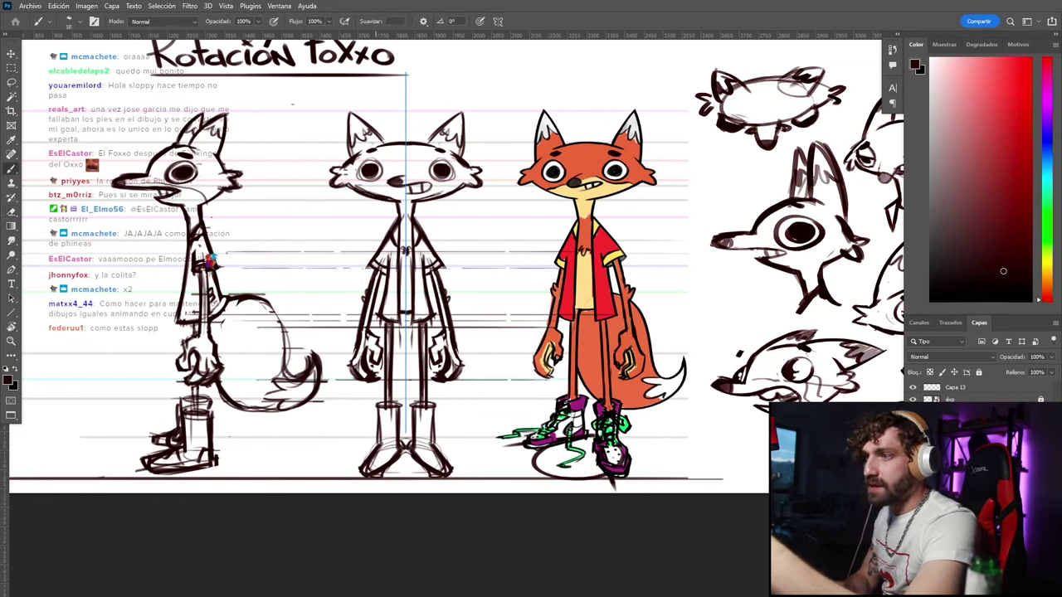
pyautogui.moveTo(376, 269); pyautogui.dragTo(376, 326)
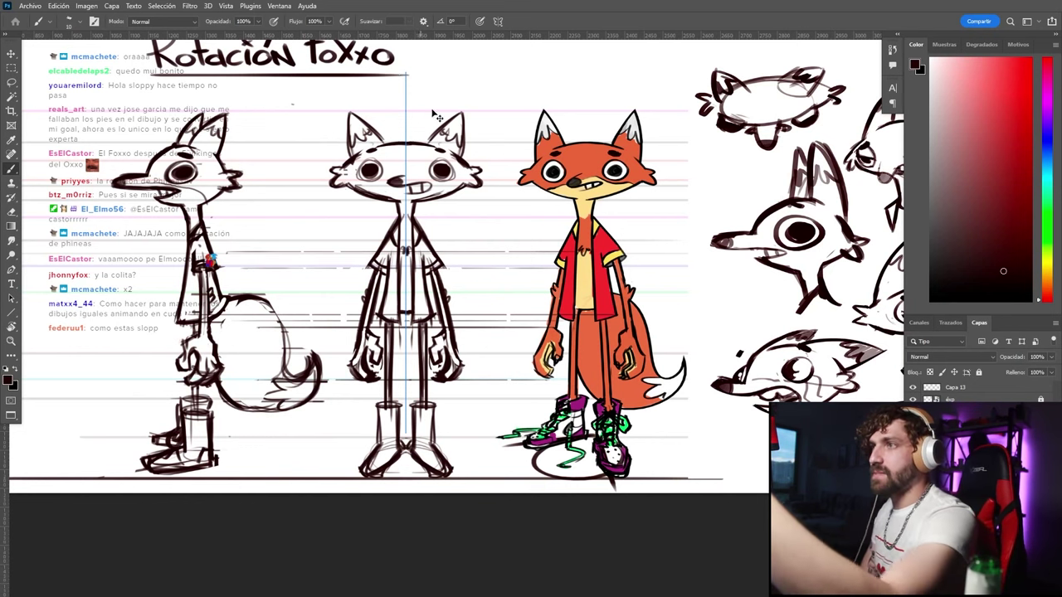
# Overlay the front-view sketch temporarily on the coloured fox to compare proportions, and cancel the move
pyautogui.press('v')
pyautogui.hotkey('ctrl', 't')
pyautogui.moveTo(390, 277); pyautogui.dragTo(570, 278)
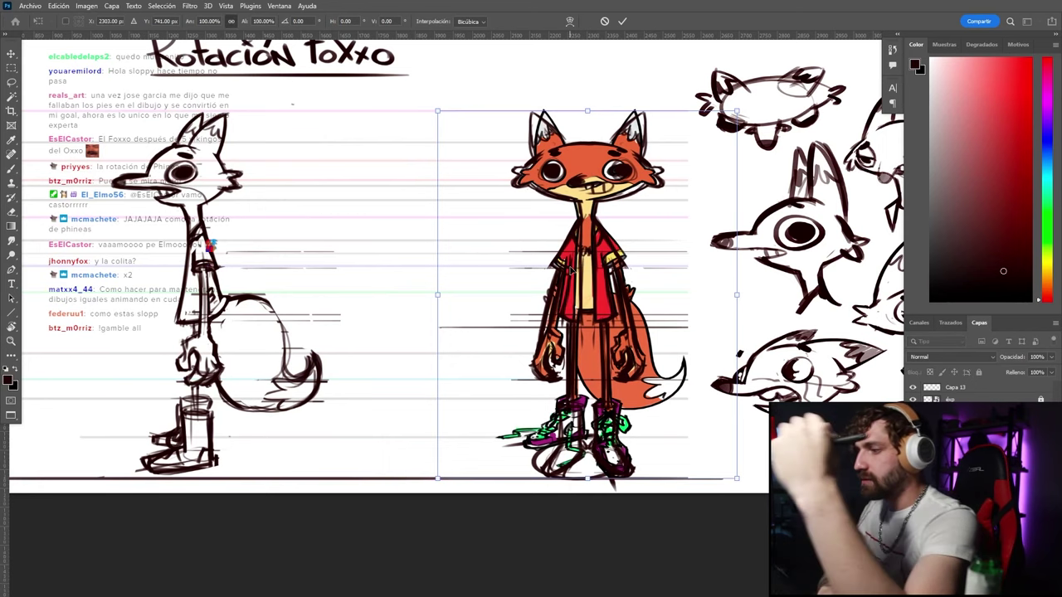
pyautogui.press('Escape')
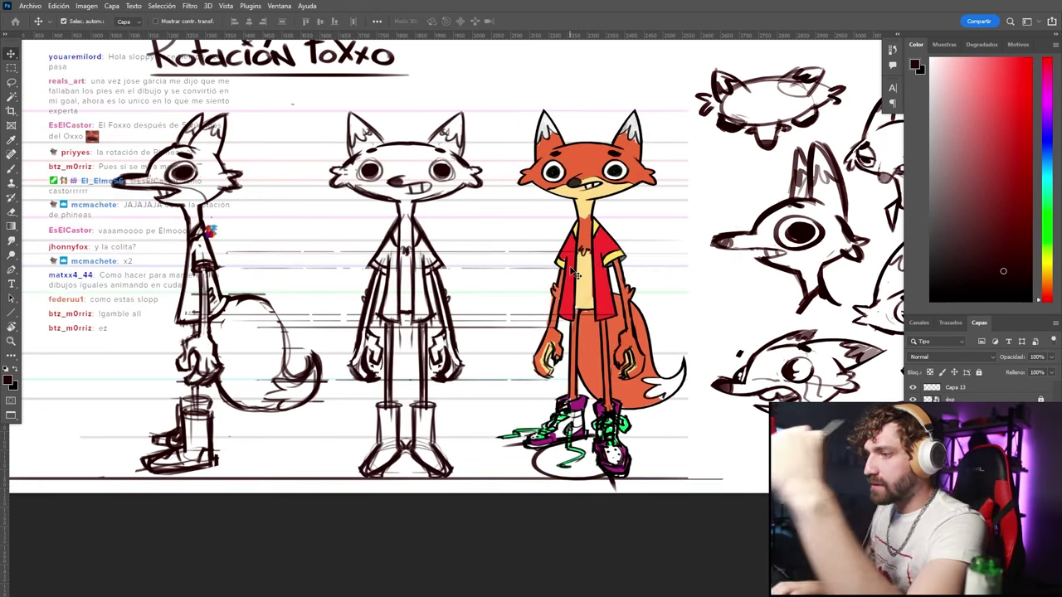
# Select both boots of the front-view sketch and nudge them slightly upward with Free Transform
pyautogui.moveTo(353, 415)
pyautogui.mouseDown()
pyautogui.moveTo(338, 465)
pyautogui.moveTo(351, 410)
pyautogui.moveTo(431, 400)
pyautogui.moveTo(355, 400)
pyautogui.mouseUp()
pyautogui.hotkey('ctrl', 't')
pyautogui.press('Escape')
pyautogui.hotkey('ctrl', 'd')
pyautogui.hotkey('ctrl', 't')
pyautogui.press('Up')
pyautogui.press('Up')
pyautogui.press('Up')
pyautogui.press('Up')
pyautogui.press('Up')
pyautogui.press('Up')
pyautogui.press('Up')
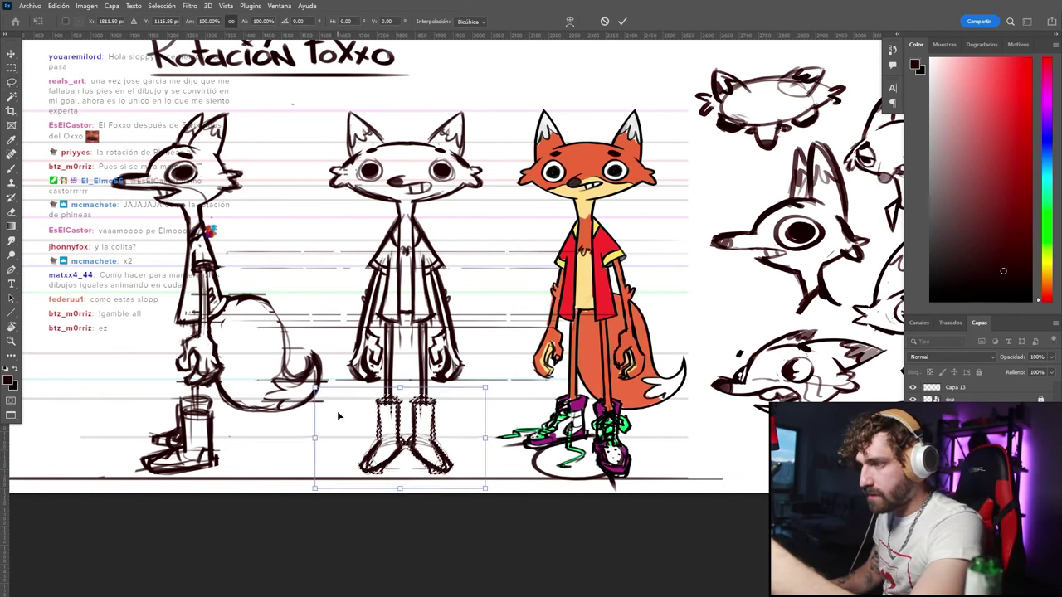
pyautogui.press('Return')
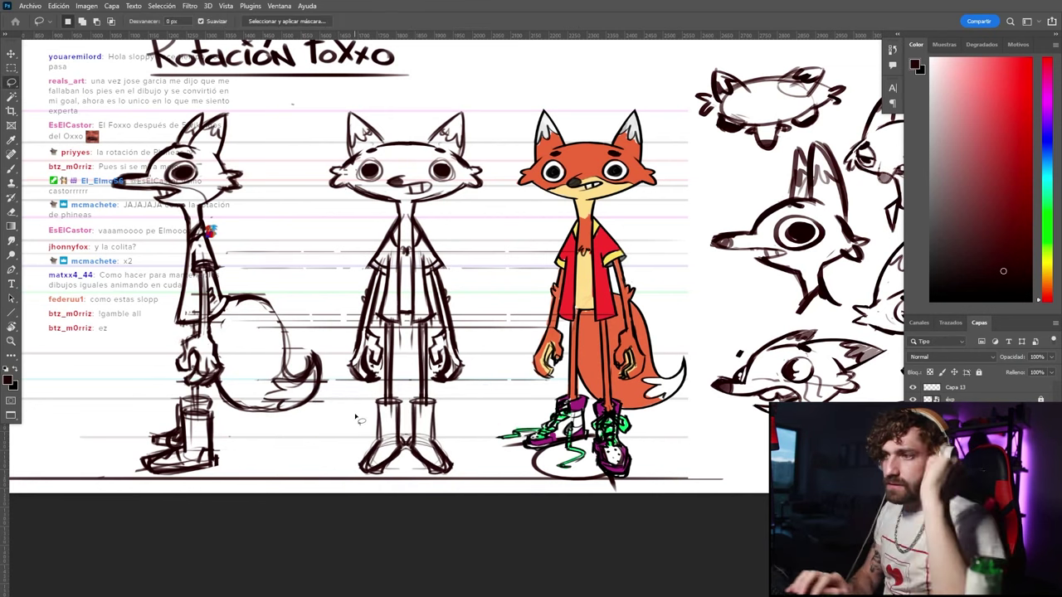
# Erase the inner shoe lines and redraw the front view's shoes symmetrically with a clear gap between them, and save the document
pyautogui.press('e')
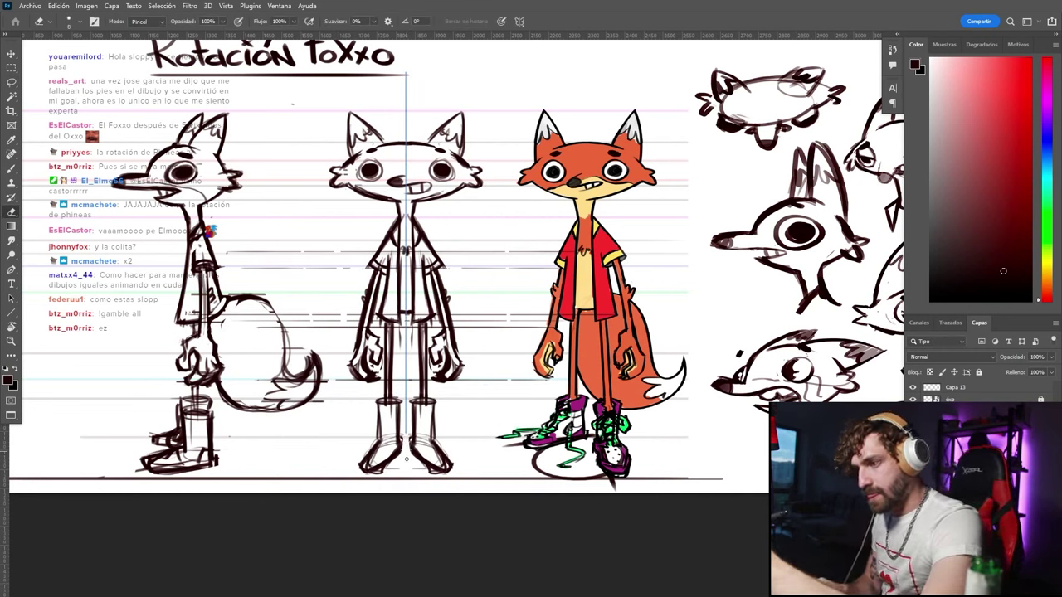
pyautogui.press('b')
pyautogui.moveTo(399, 431)
pyautogui.mouseDown()
pyautogui.moveTo(398, 458)
pyautogui.moveTo(358, 459)
pyautogui.moveTo(357, 469)
pyautogui.moveTo(386, 461)
pyautogui.mouseUp()
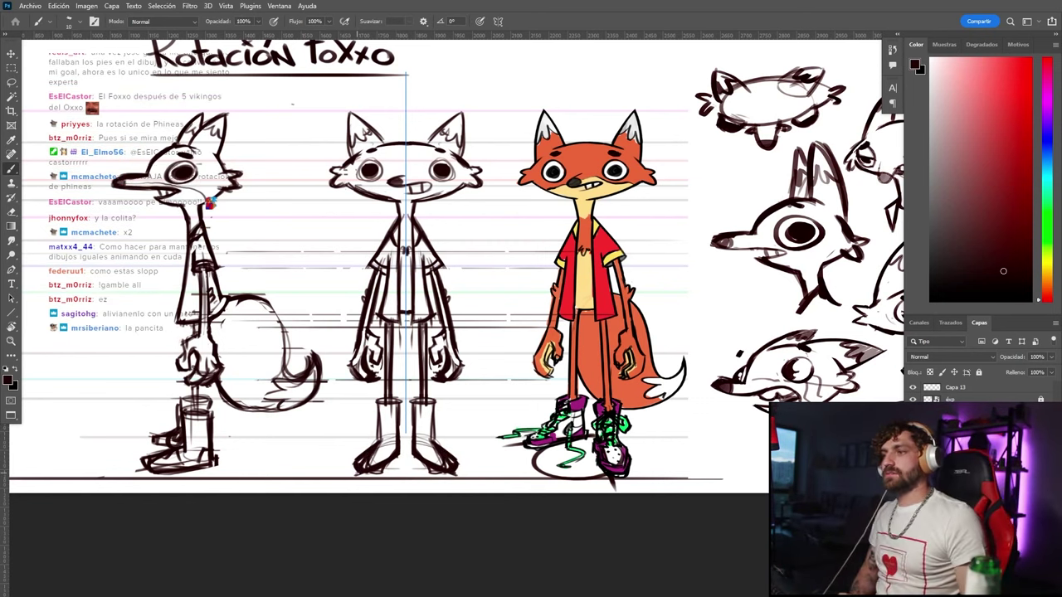
pyautogui.hotkey('ctrl', 's')
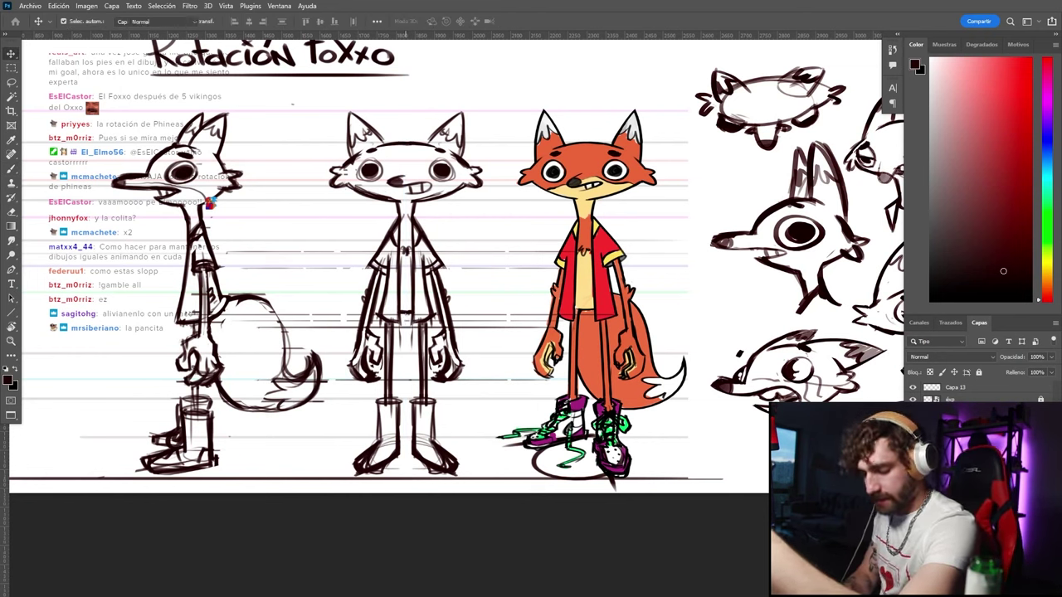
# Try a straight horizontal guideline across the figures at the height of the shirt hem, and undo it
pyautogui.press('b')
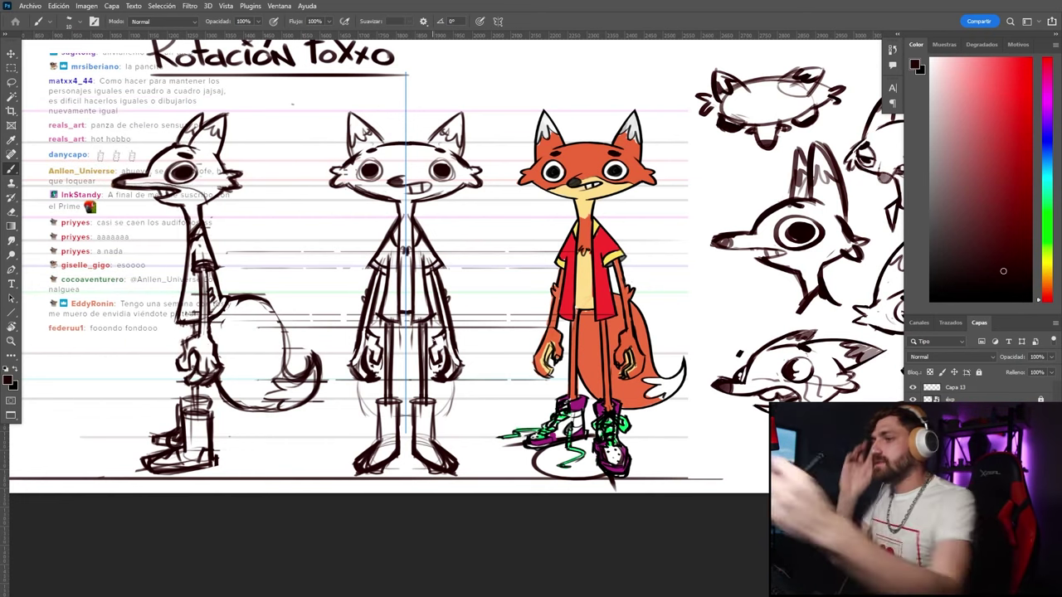
pyautogui.press('shift')
pyautogui.moveTo(152, 321); pyautogui.dragTo(661, 321)
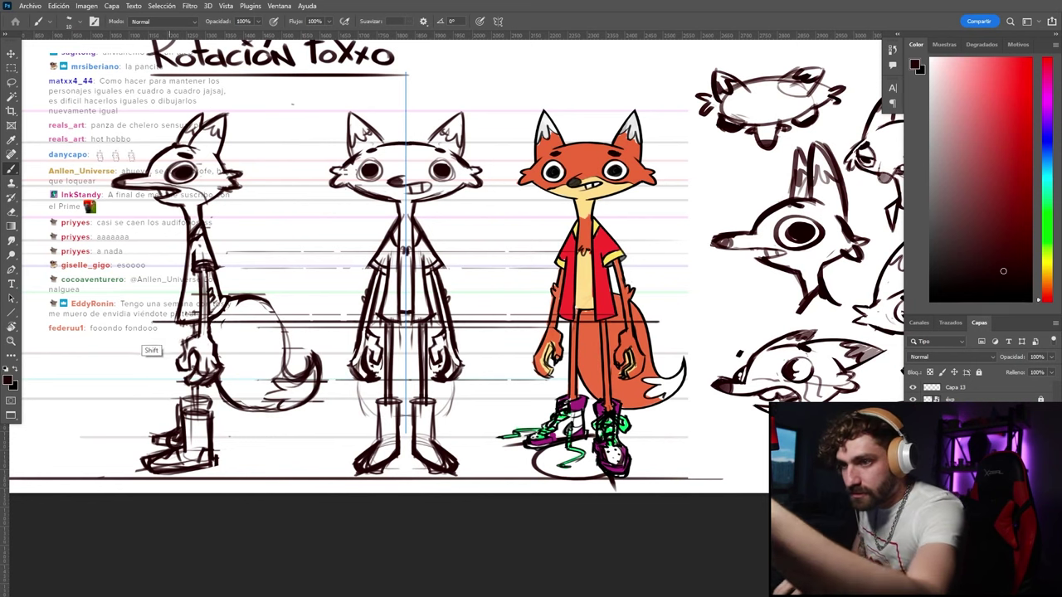
pyautogui.hotkey('ctrl', 'z')
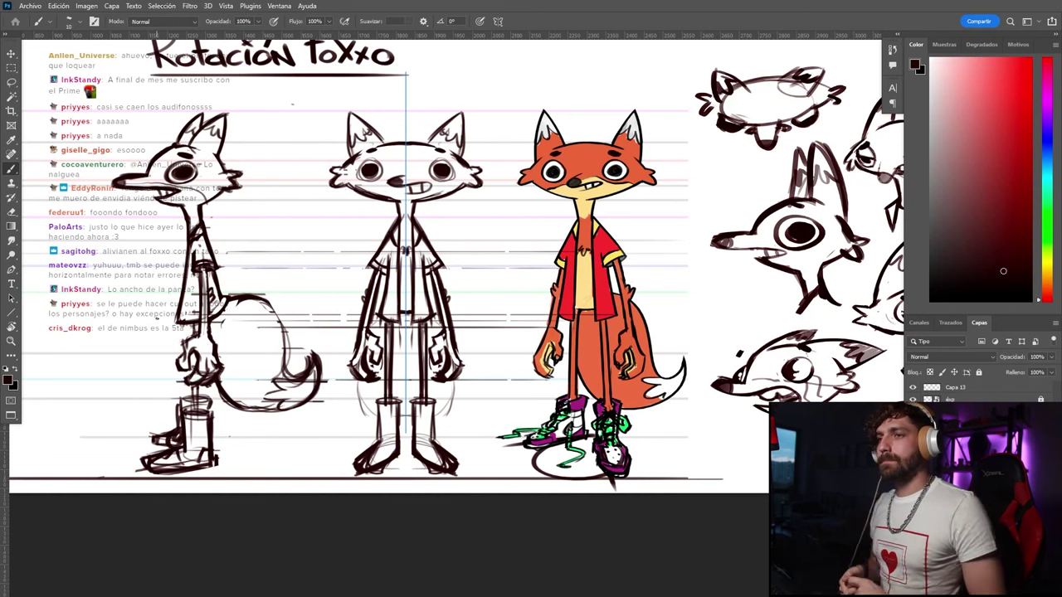
# Select the side-view sketch's layer and erase the teeth and mouth lines on its head
pyautogui.press('v')
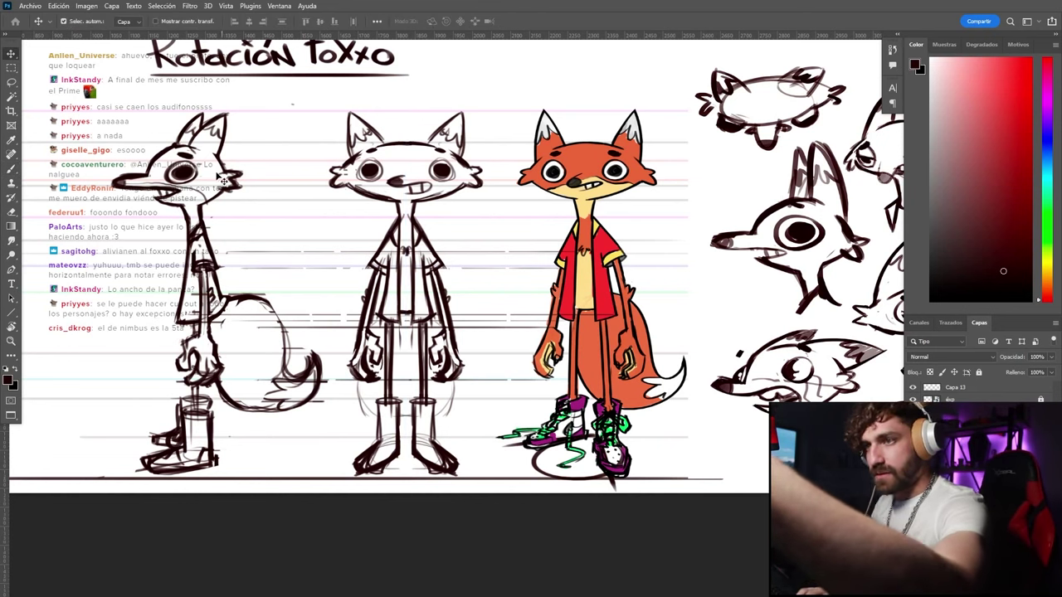
pyautogui.press('w')
pyautogui.press('e')
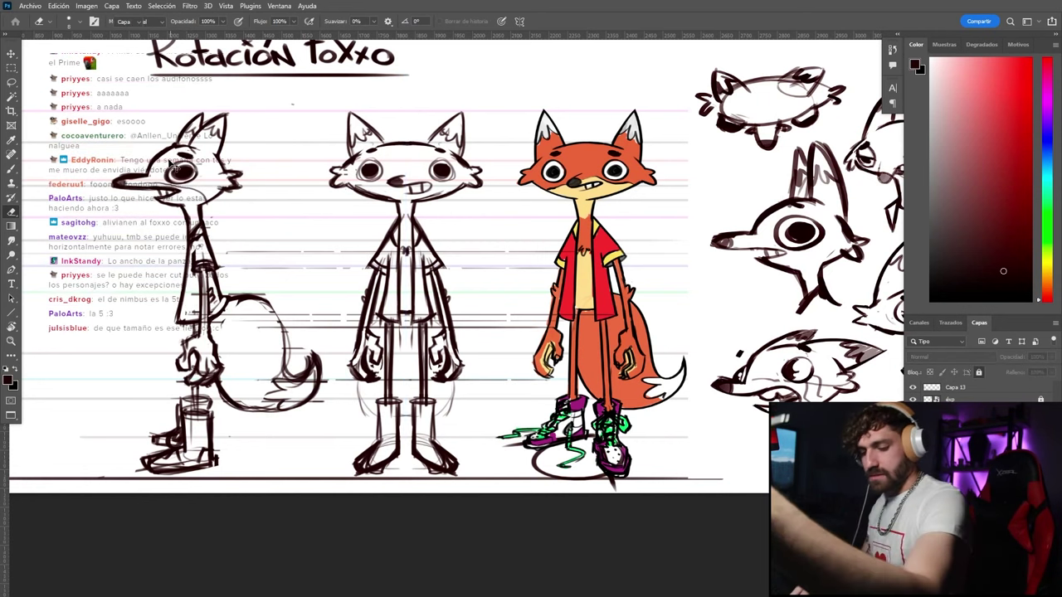
pyautogui.press('v')
pyautogui.press('e')
pyautogui.click(190, 188)
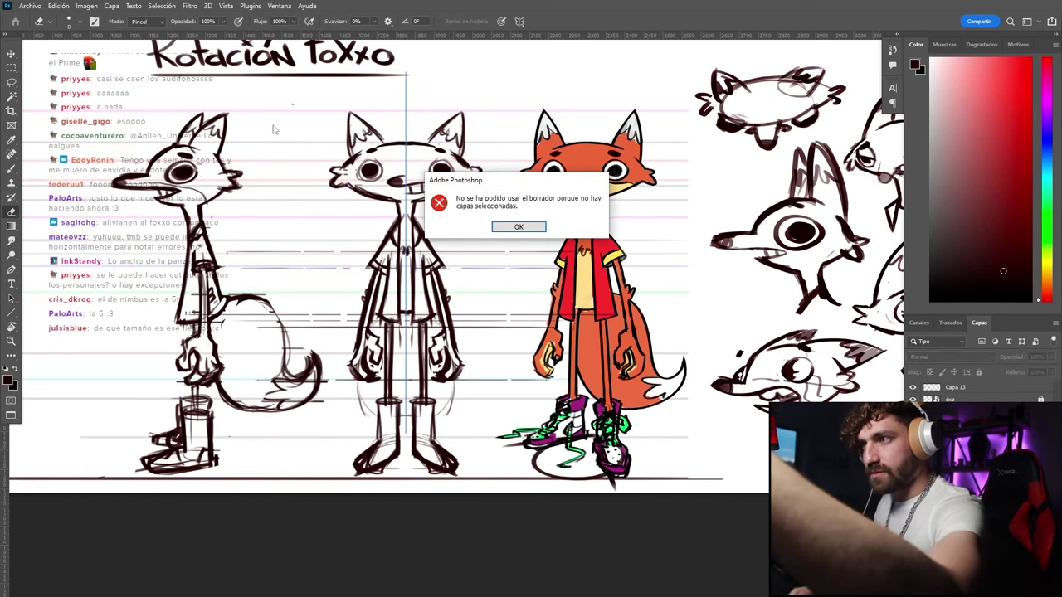
pyautogui.press('Return')
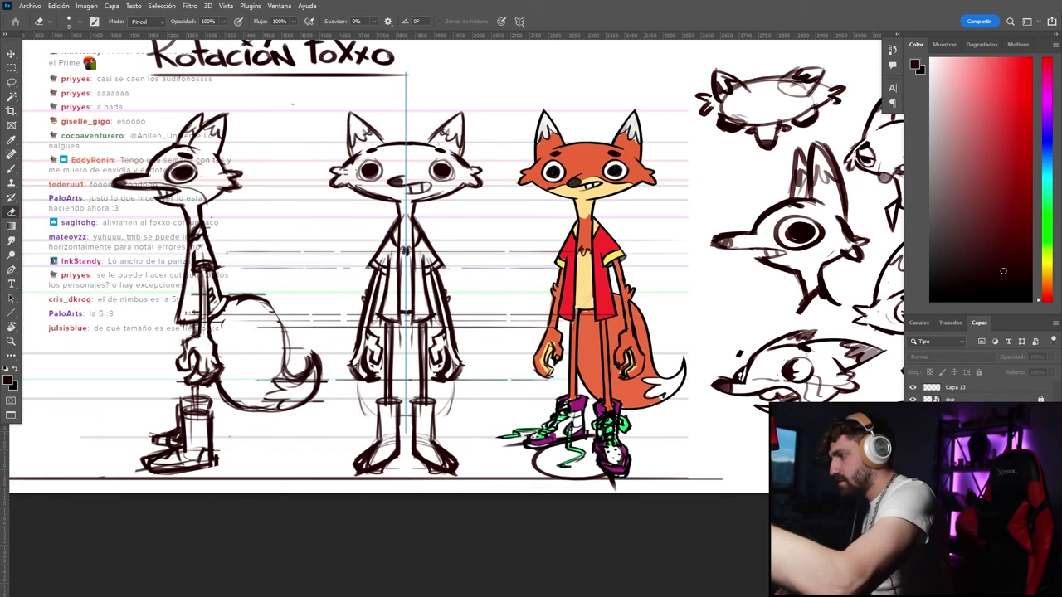
pyautogui.click(978, 373)
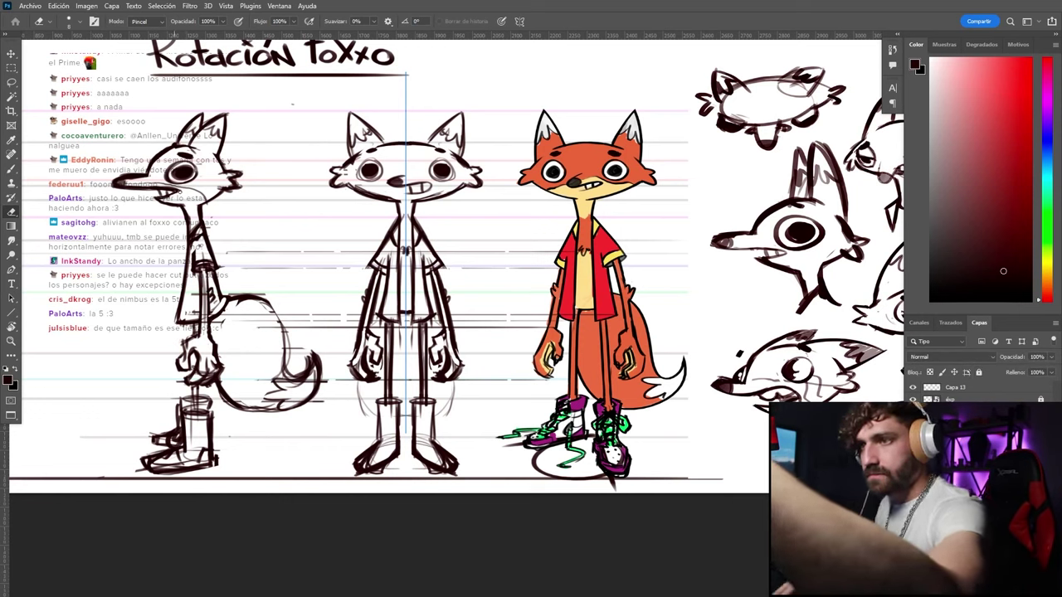
# Turn off symmetry painting and redraw the side view's mouth with its teeth
pyautogui.press('b')
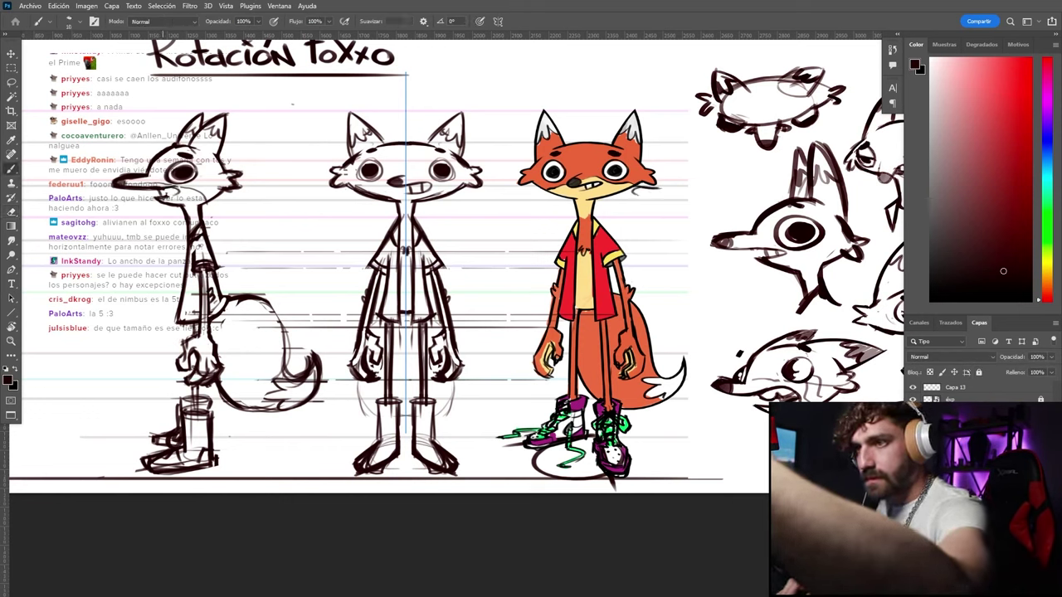
pyautogui.click(498, 21)
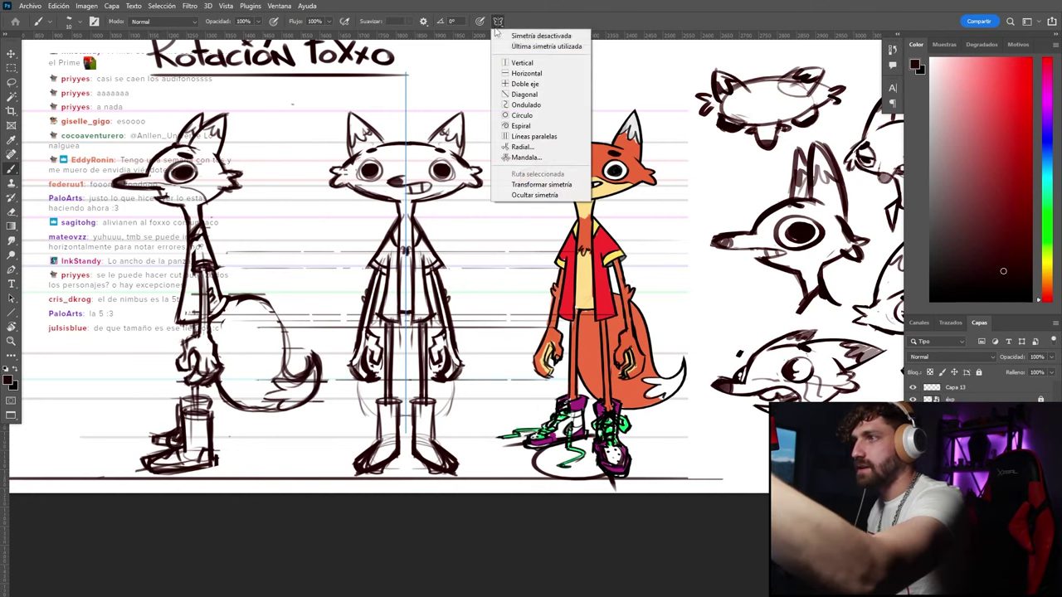
pyautogui.click(531, 33)
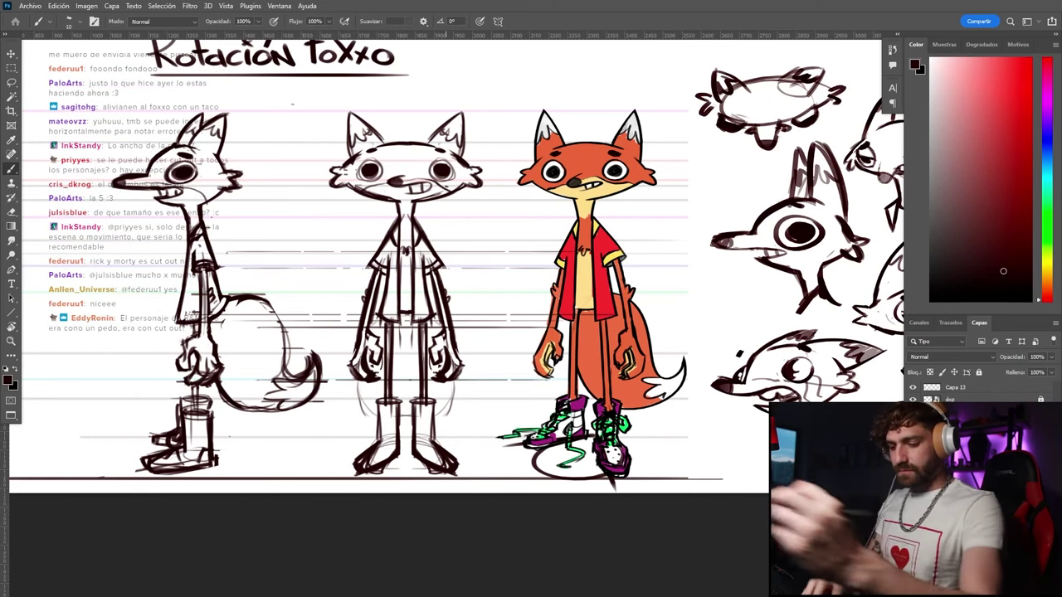
# Move the side-view and front-view sketches to the left, leaving an empty space beside the coloured fox
pyautogui.press('z')
pyautogui.moveTo(259, 250)
pyautogui.mouseDown()
pyautogui.moveTo(198, 213)
pyautogui.moveTo(253, 241)
pyautogui.mouseUp()
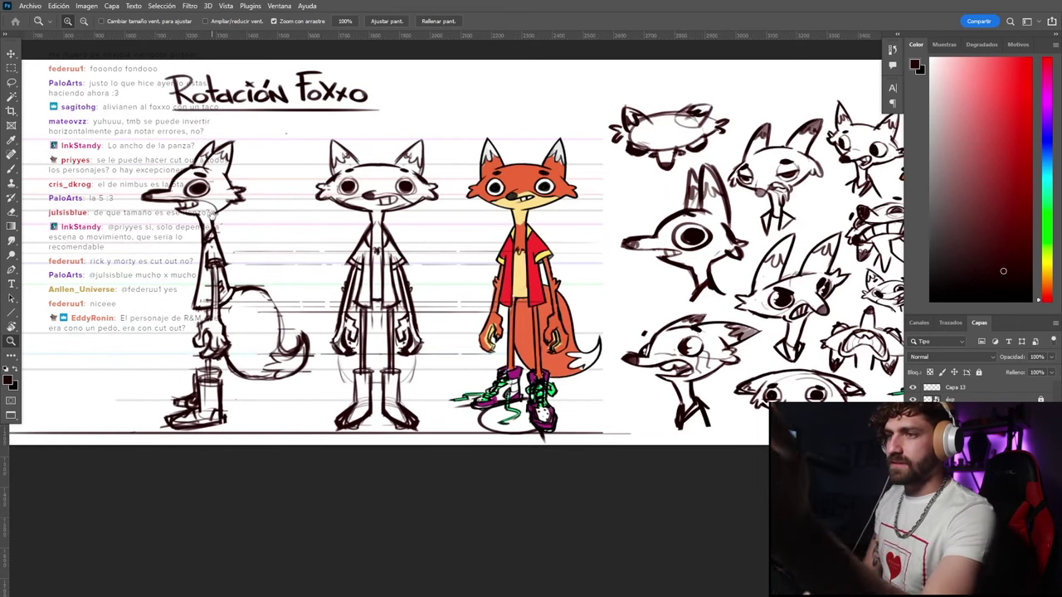
pyautogui.moveTo(138, 246); pyautogui.dragTo(223, 256)
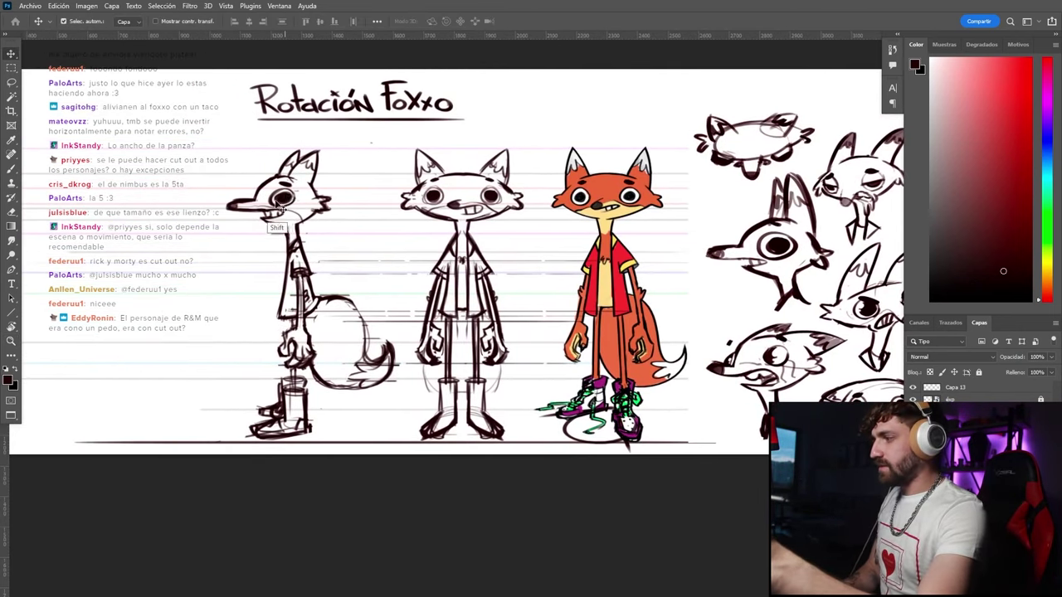
pyautogui.moveTo(290, 204); pyautogui.dragTo(133, 201)
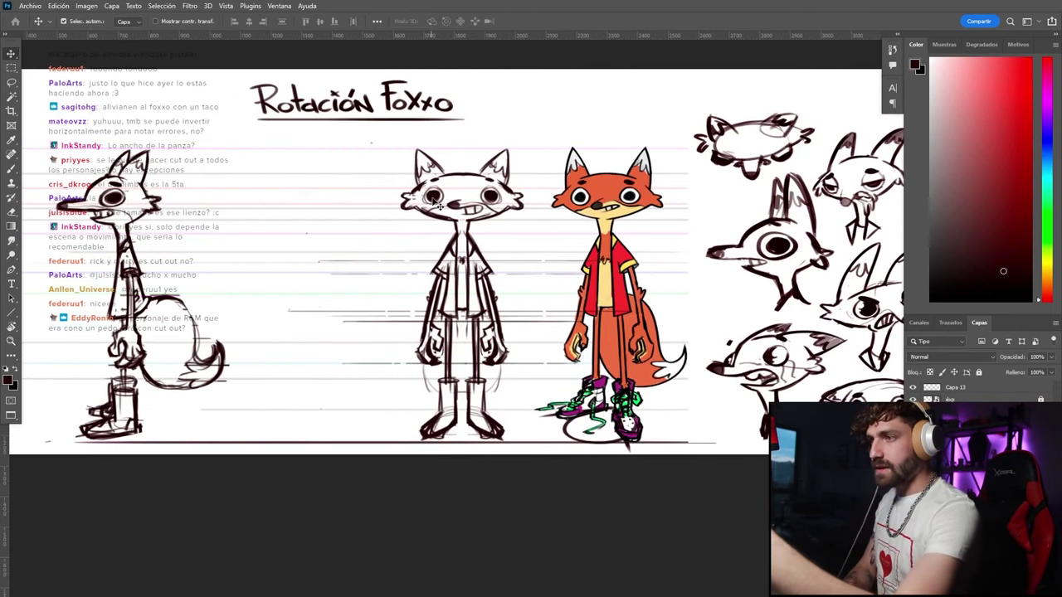
pyautogui.moveTo(433, 199); pyautogui.dragTo(288, 201)
pyautogui.hotkey('ctrl', 'z')
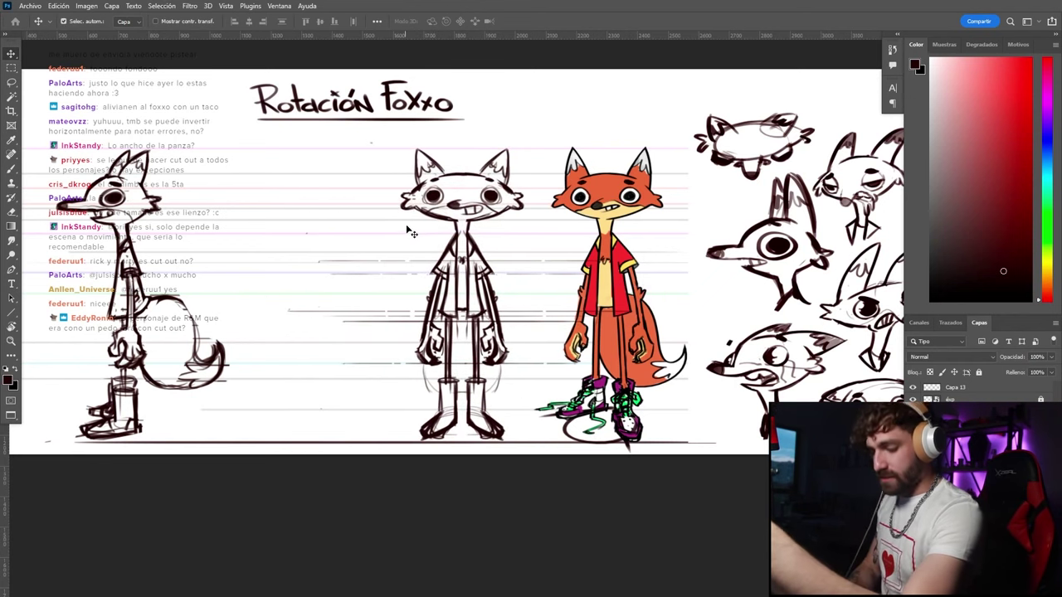
pyautogui.moveTo(433, 200)
pyautogui.mouseDown()
pyautogui.moveTo(191, 193)
pyautogui.moveTo(205, 192)
pyautogui.mouseUp()
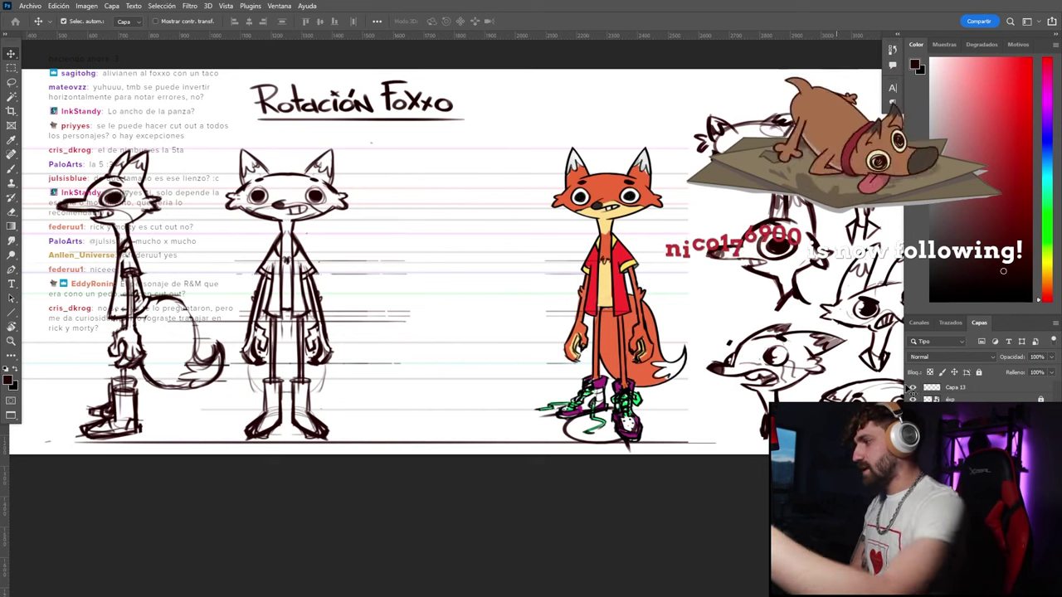
# Duplicate the coloured fox into the empty space beside the front view and lower the copy's opacity to 36%
pyautogui.hotkey('ctrl', 'alt', 't')
pyautogui.moveTo(564, 200); pyautogui.dragTo(419, 200)
pyautogui.press('Return')
pyautogui.moveTo(1025, 359); pyautogui.dragTo(1008, 360)
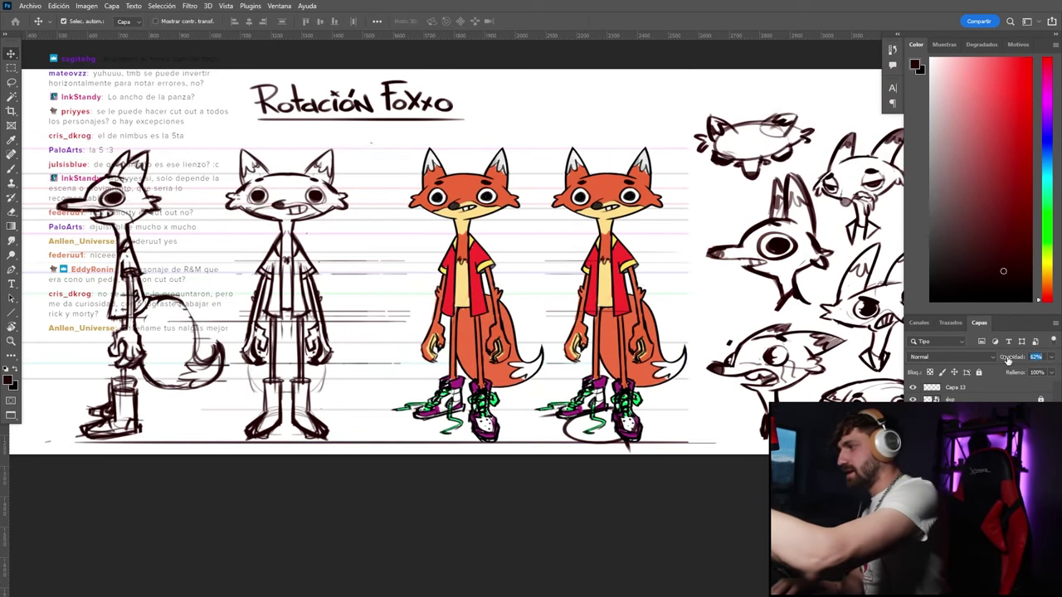
pyautogui.write('36')
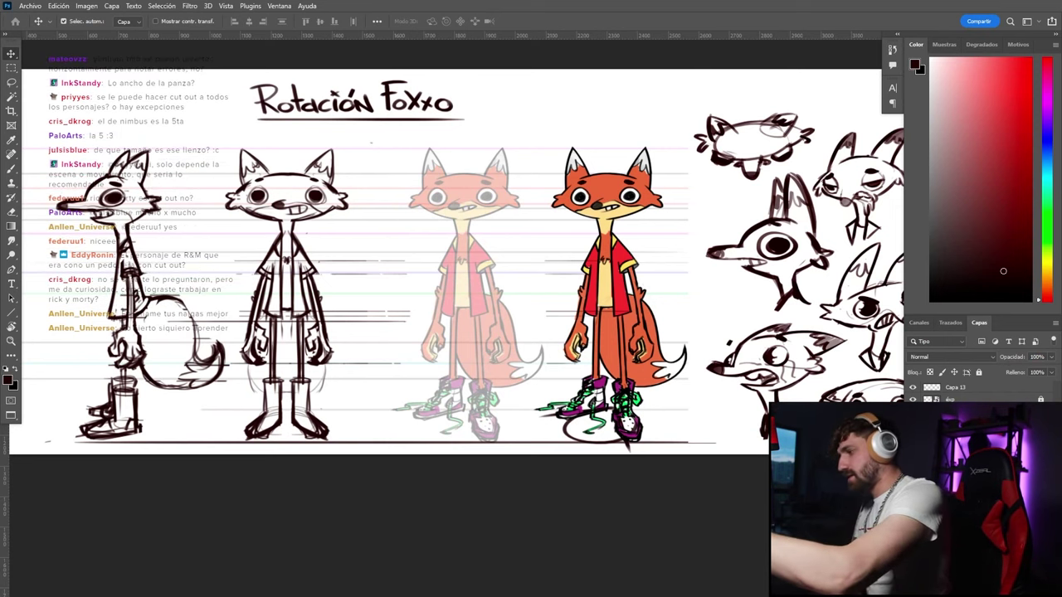
# Trace the ears, cheek fur, jaw, crown and neck over the faded fox with bold dark brush lines
pyautogui.write('z')
pyautogui.click(453, 164)
pyautogui.click(456, 167)
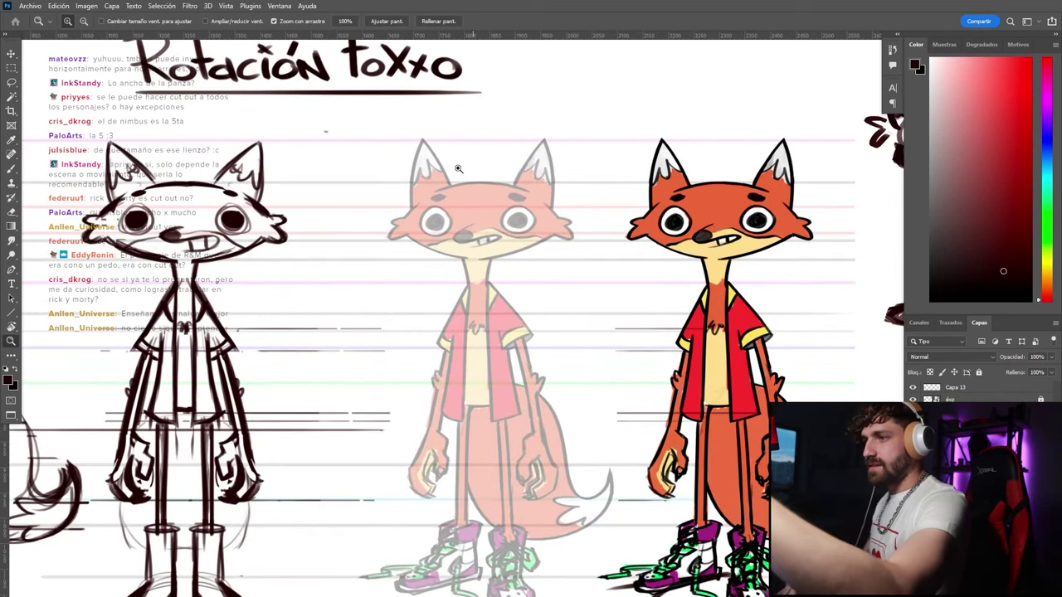
pyautogui.click(458, 169)
pyautogui.press('b')
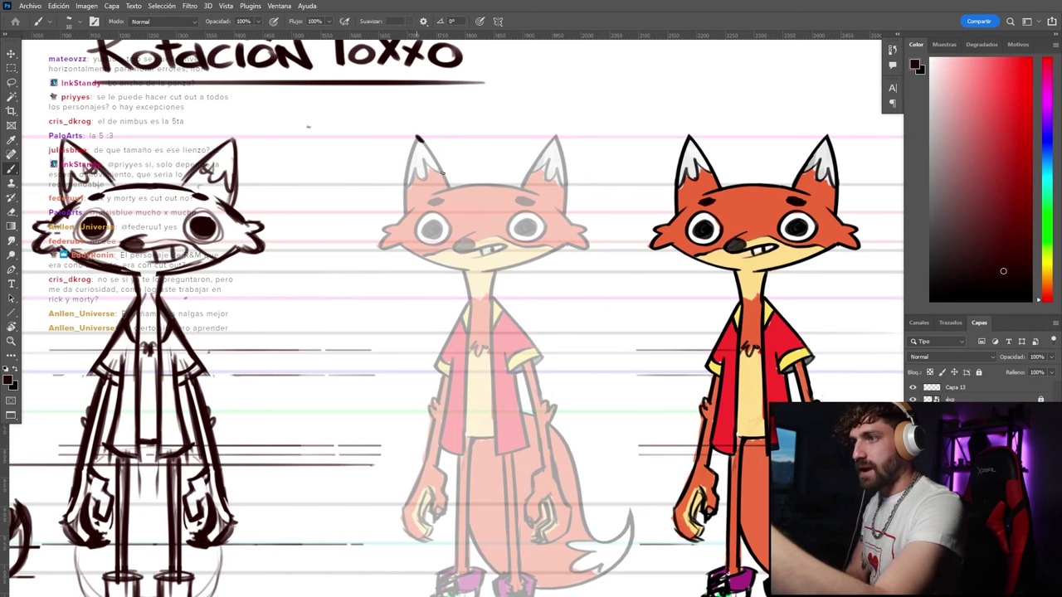
pyautogui.moveTo(420, 141)
pyautogui.mouseDown()
pyautogui.moveTo(453, 200)
pyautogui.moveTo(404, 203)
pyautogui.moveTo(404, 222)
pyautogui.mouseUp()
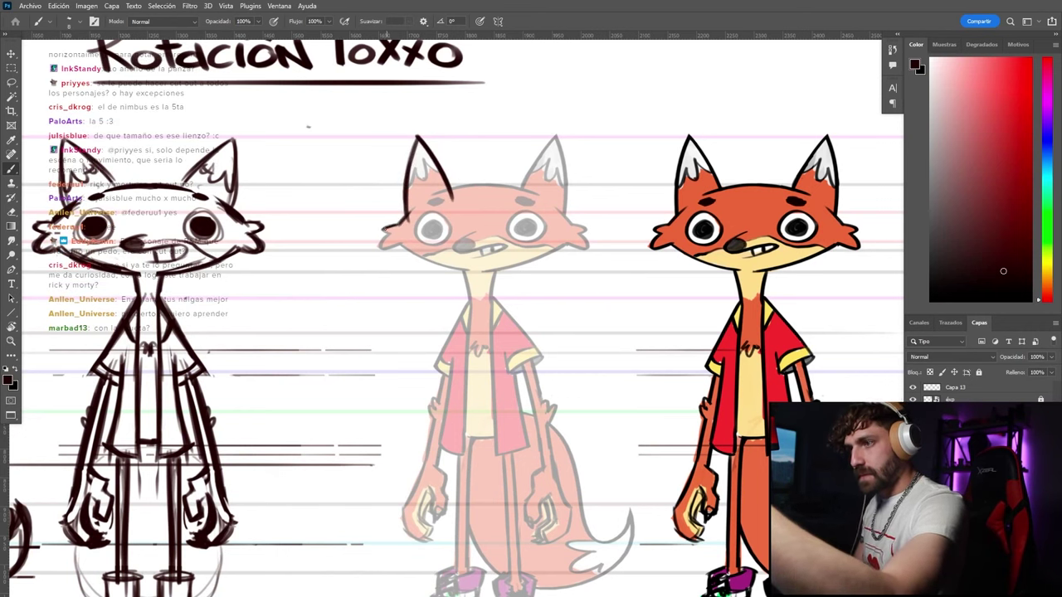
pyautogui.moveTo(400, 248)
pyautogui.mouseDown()
pyautogui.moveTo(464, 271)
pyautogui.moveTo(466, 305)
pyautogui.mouseUp()
pyautogui.hotkey('ctrl', 'z')
pyautogui.moveTo(492, 263); pyautogui.dragTo(495, 306)
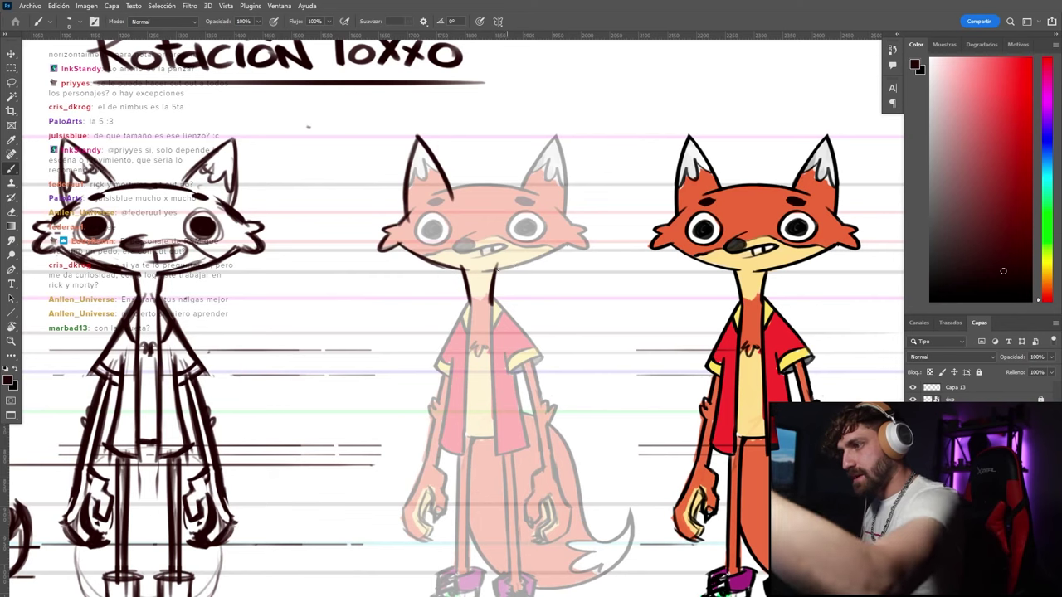
pyautogui.moveTo(496, 267); pyautogui.dragTo(565, 246)
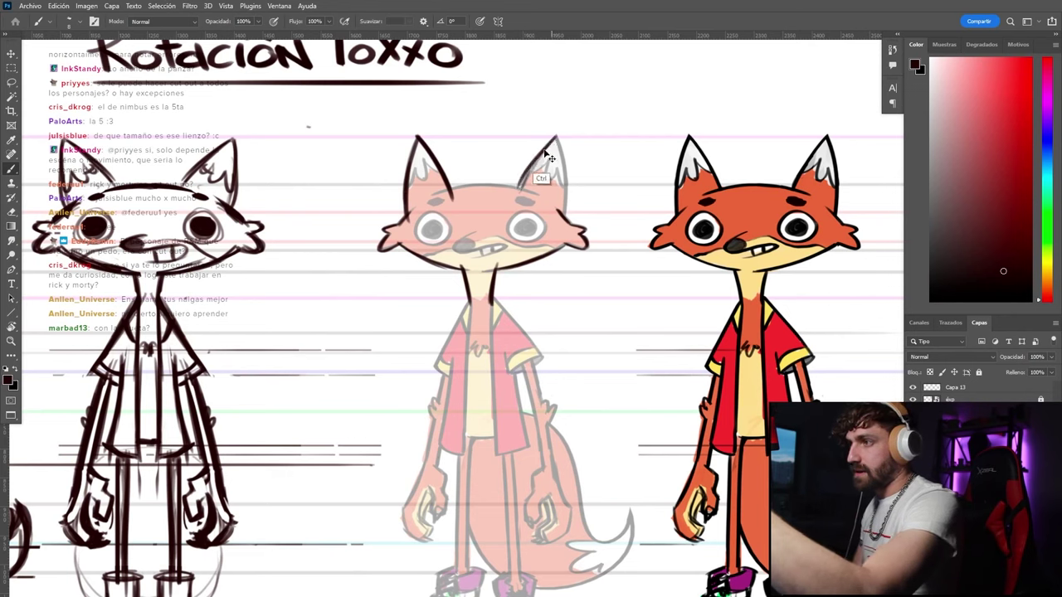
pyautogui.moveTo(556, 137)
pyautogui.mouseDown()
pyautogui.moveTo(567, 216)
pyautogui.moveTo(494, 187)
pyautogui.moveTo(445, 192)
pyautogui.moveTo(490, 184)
pyautogui.moveTo(530, 193)
pyautogui.mouseUp()
# Trace the collar, shoulders, both short sleeves and one side edge of the shirt over the faded fox
pyautogui.moveTo(382, 284); pyautogui.dragTo(384, 208)
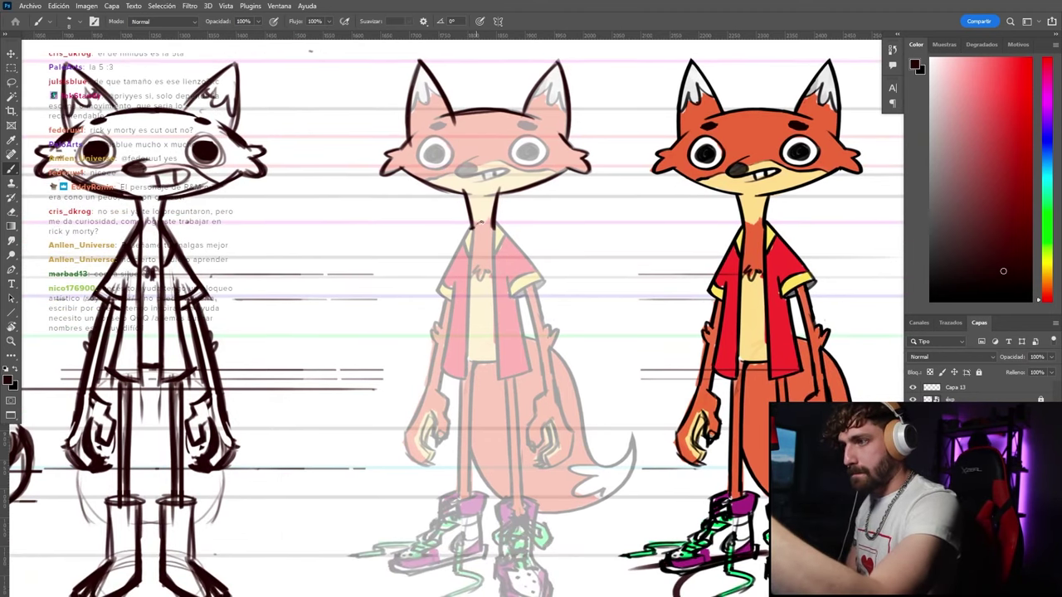
pyautogui.moveTo(477, 222); pyautogui.dragTo(436, 291)
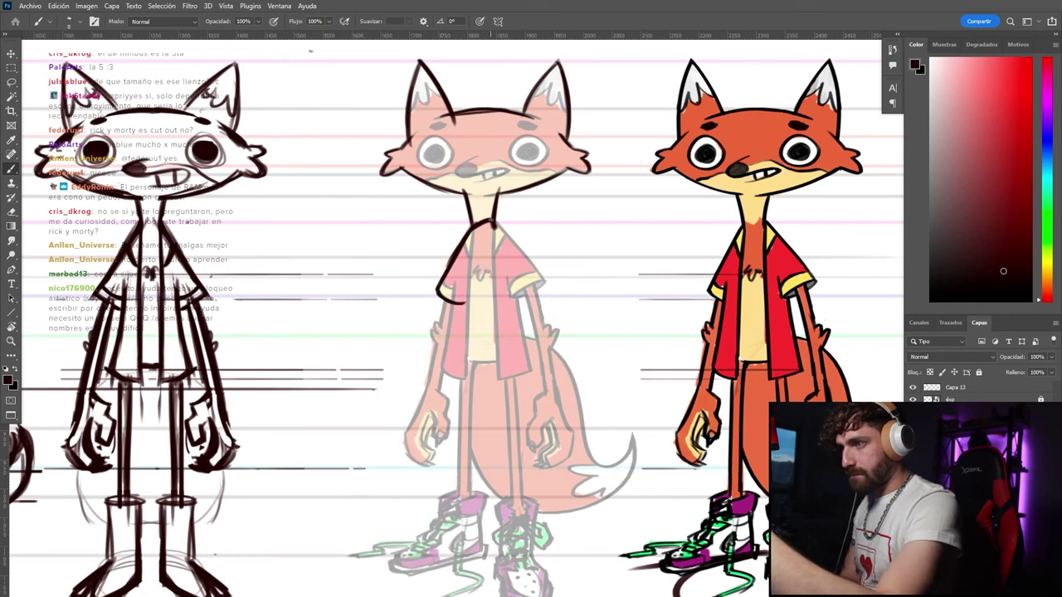
pyautogui.moveTo(491, 219)
pyautogui.mouseDown()
pyautogui.moveTo(546, 285)
pyautogui.moveTo(527, 331)
pyautogui.mouseUp()
pyautogui.hotkey('ctrl', 'z')
pyautogui.moveTo(511, 272); pyautogui.dragTo(526, 347)
# Sketch the shirt hem as an ellipse, strengthen its upper curve, and erase the lower curve
pyautogui.moveTo(511, 276)
pyautogui.mouseDown()
pyautogui.moveTo(531, 370)
pyautogui.moveTo(445, 377)
pyautogui.mouseUp()
pyautogui.hotkey('ctrl', 'z')
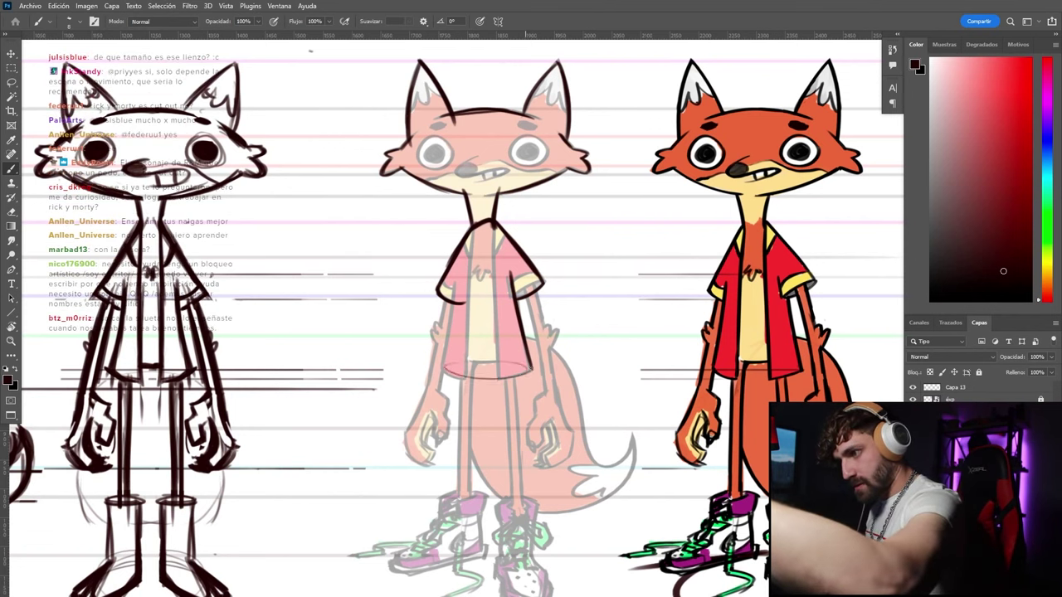
pyautogui.hotkey('ctrl', 'z')
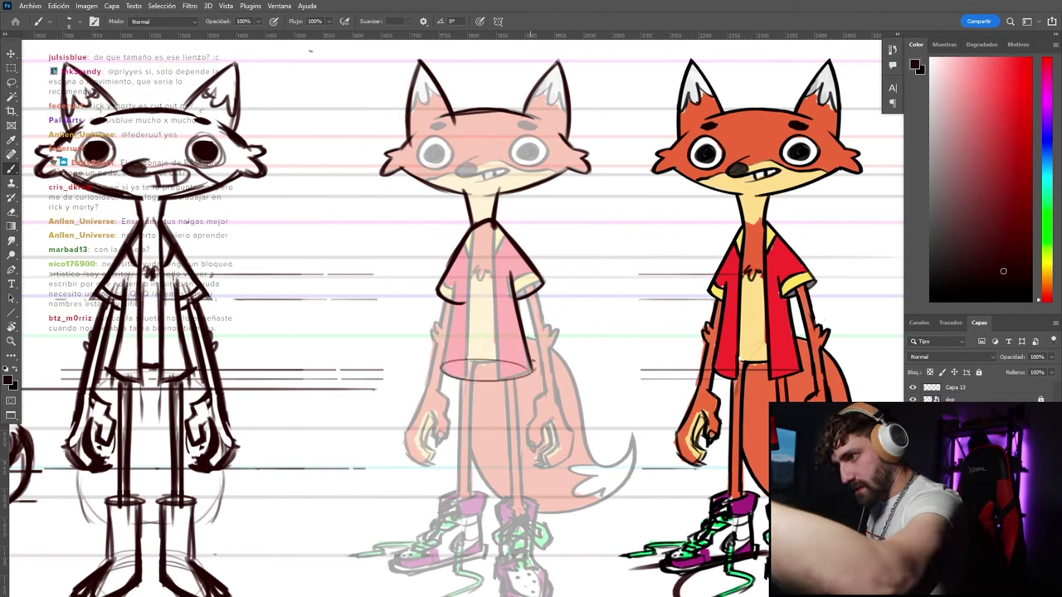
pyautogui.moveTo(529, 360)
pyautogui.mouseDown()
pyautogui.moveTo(439, 369)
pyautogui.moveTo(513, 350)
pyautogui.moveTo(525, 369)
pyautogui.moveTo(479, 358)
pyautogui.moveTo(448, 367)
pyautogui.moveTo(511, 360)
pyautogui.mouseUp()
pyautogui.moveTo(444, 368); pyautogui.dragTo(521, 364)
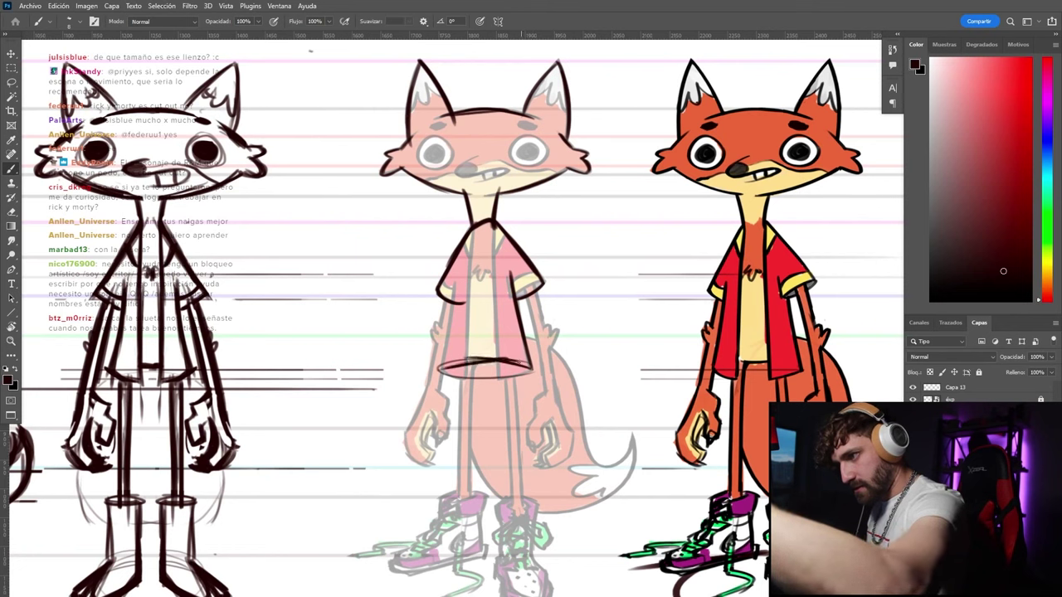
pyautogui.press('e')
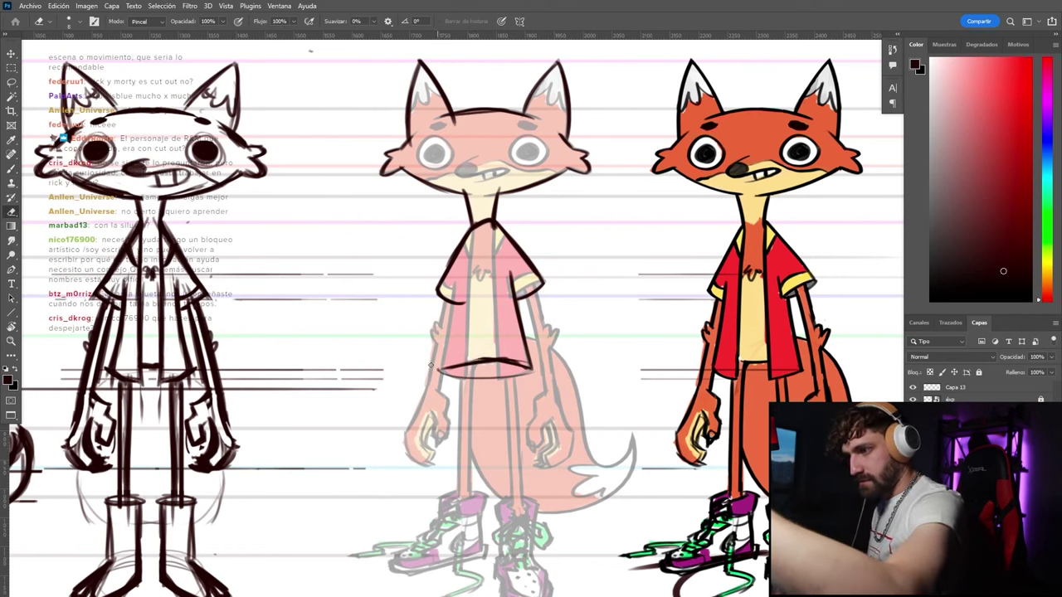
pyautogui.moveTo(524, 378); pyautogui.dragTo(458, 379)
pyautogui.press('b')
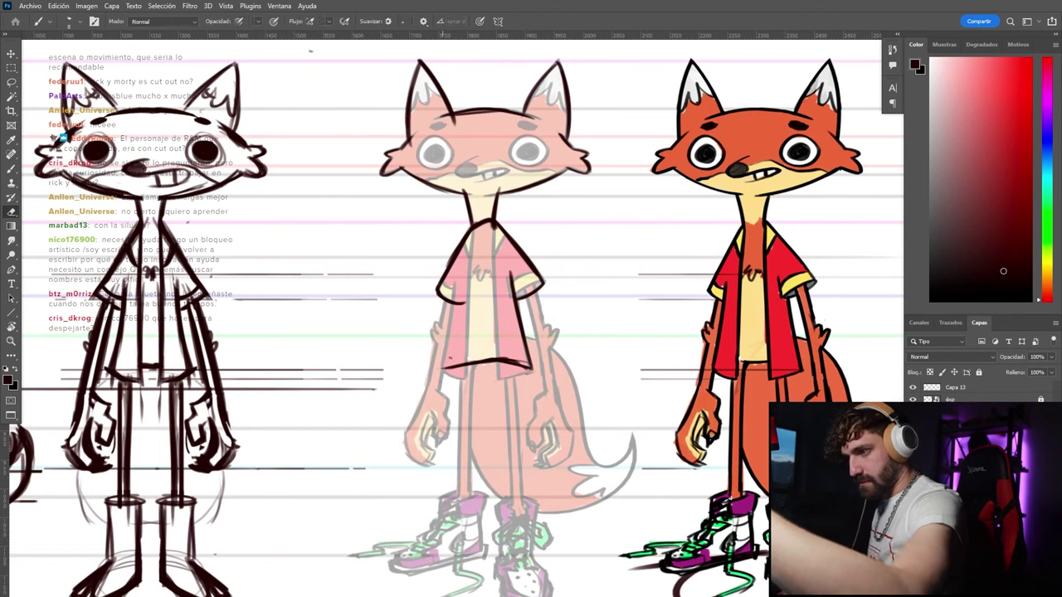
# Trace the shirt's remaining side edge and a sleeve cuff, and sketch a curved centre line down the head and back
pyautogui.moveTo(451, 307); pyautogui.dragTo(443, 368)
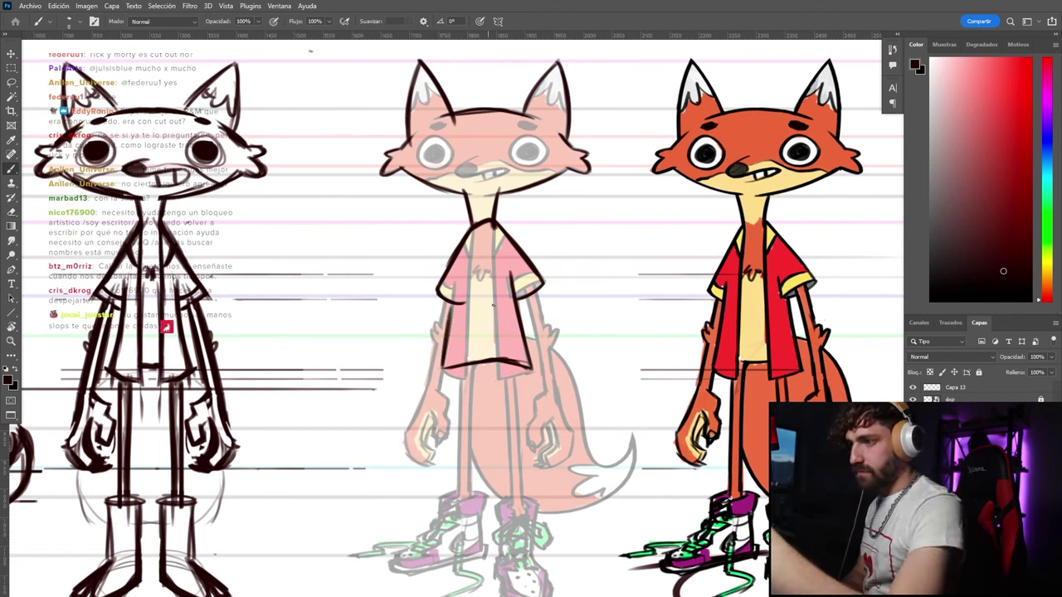
pyautogui.moveTo(491, 112); pyautogui.dragTo(498, 324)
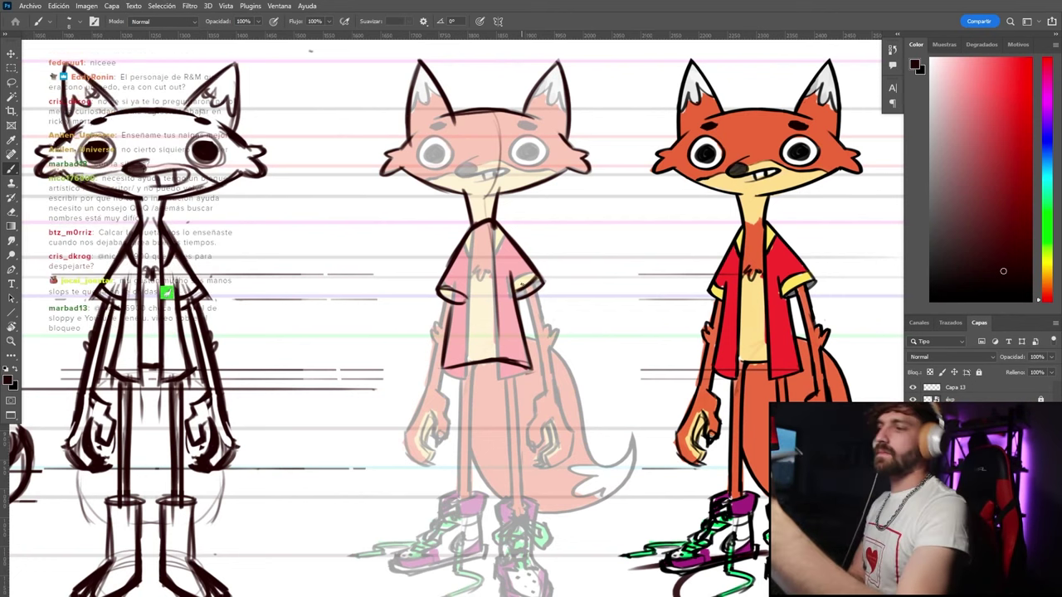
pyautogui.press('e')
pyautogui.press('b')
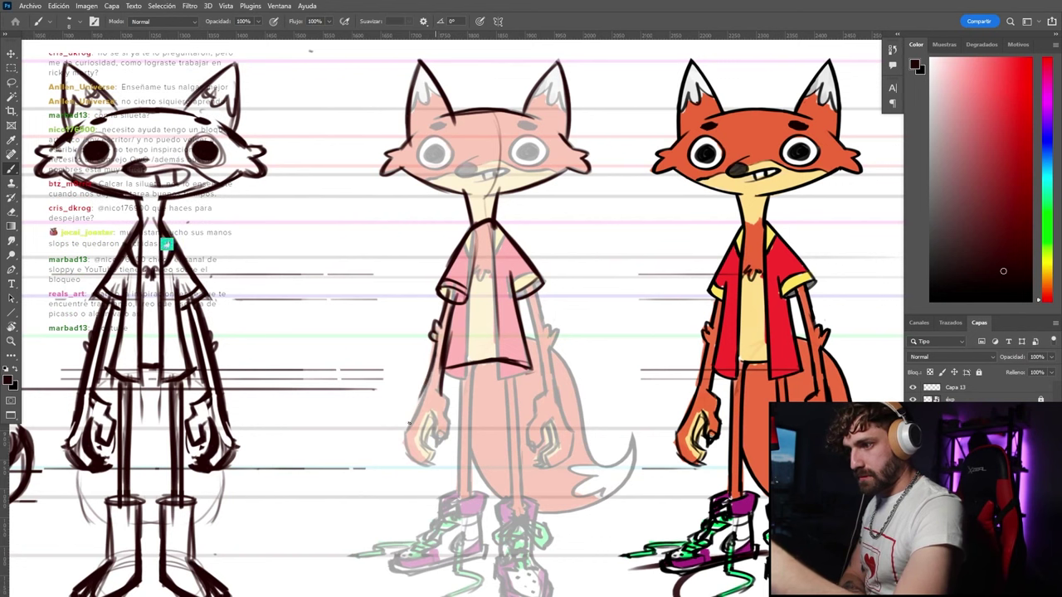
# Trace one arm's hand and both straight legs below the shirt over the faded fox
pyautogui.moveTo(408, 423)
pyautogui.mouseDown()
pyautogui.moveTo(404, 438)
pyautogui.moveTo(423, 468)
pyautogui.moveTo(432, 440)
pyautogui.mouseUp()
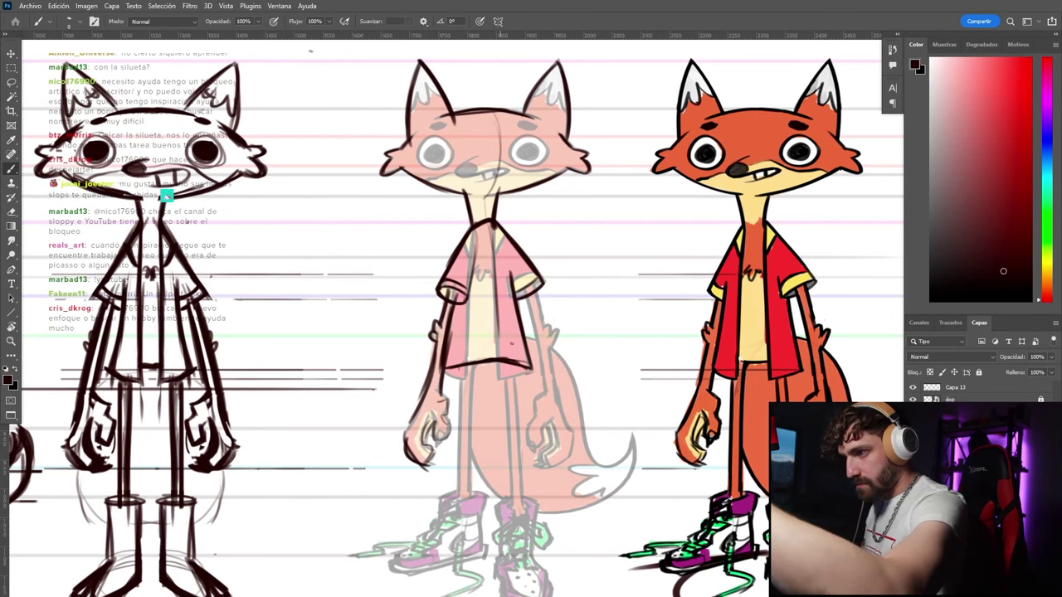
pyautogui.moveTo(474, 365)
pyautogui.mouseDown()
pyautogui.moveTo(470, 450)
pyautogui.moveTo(462, 411)
pyautogui.moveTo(462, 443)
pyautogui.mouseUp()
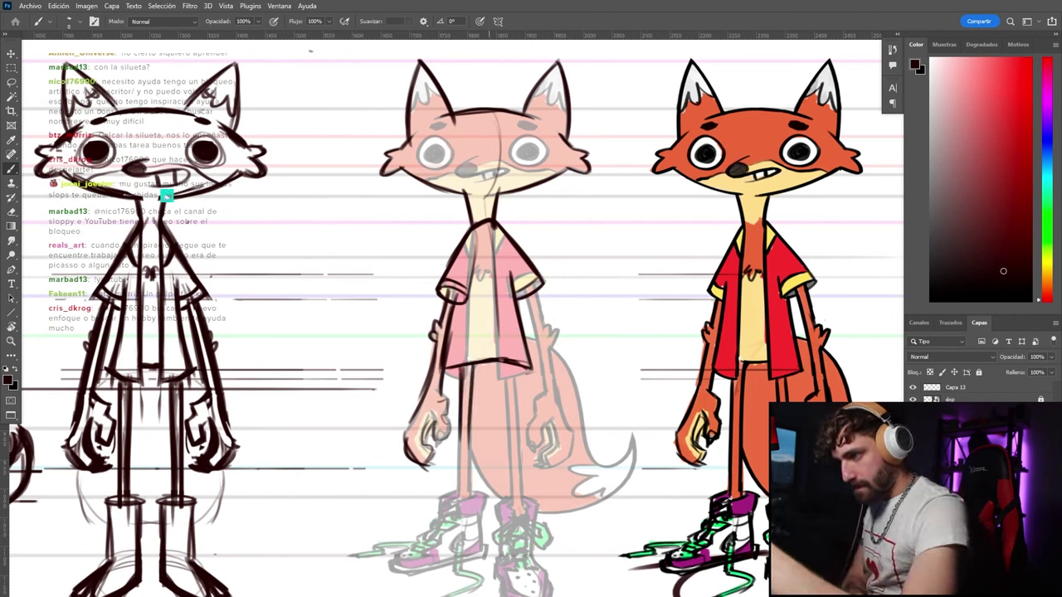
pyautogui.moveTo(503, 363)
pyautogui.mouseDown()
pyautogui.moveTo(507, 422)
pyautogui.moveTo(516, 414)
pyautogui.mouseUp()
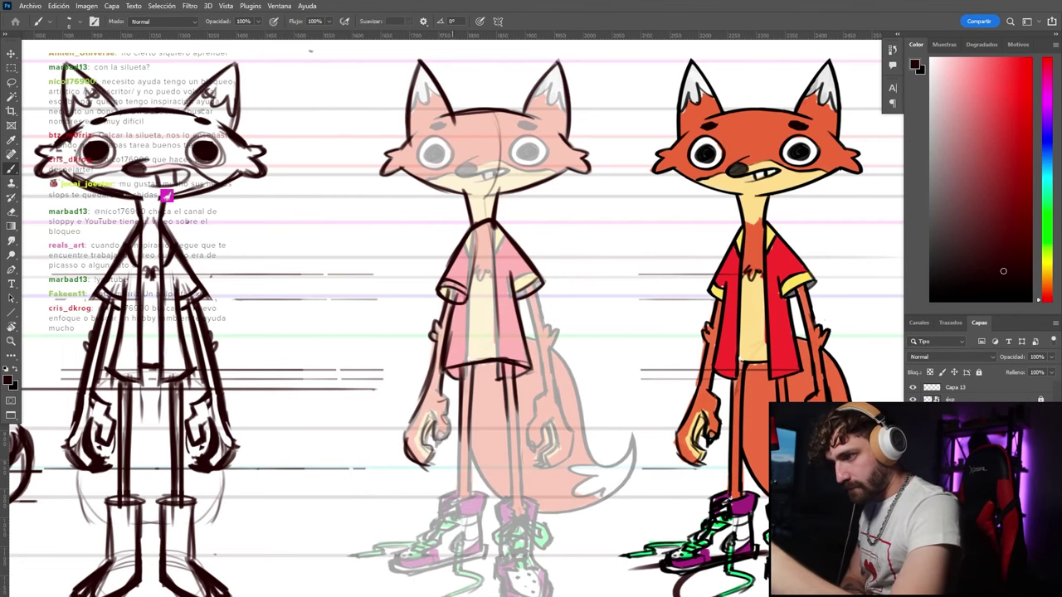
# Sketch the cuffs and shafts of both boots and one pointed foot over the faded fox's sneakers
pyautogui.moveTo(379, 353); pyautogui.dragTo(421, 276)
pyautogui.moveTo(549, 323)
pyautogui.mouseDown()
pyautogui.moveTo(551, 417)
pyautogui.moveTo(559, 323)
pyautogui.moveTo(563, 404)
pyautogui.moveTo(561, 312)
pyautogui.moveTo(507, 409)
pyautogui.moveTo(498, 407)
pyautogui.moveTo(560, 412)
pyautogui.moveTo(543, 434)
pyautogui.moveTo(517, 400)
pyautogui.moveTo(484, 419)
pyautogui.moveTo(485, 452)
pyautogui.mouseUp()
pyautogui.moveTo(525, 418); pyautogui.dragTo(523, 478)
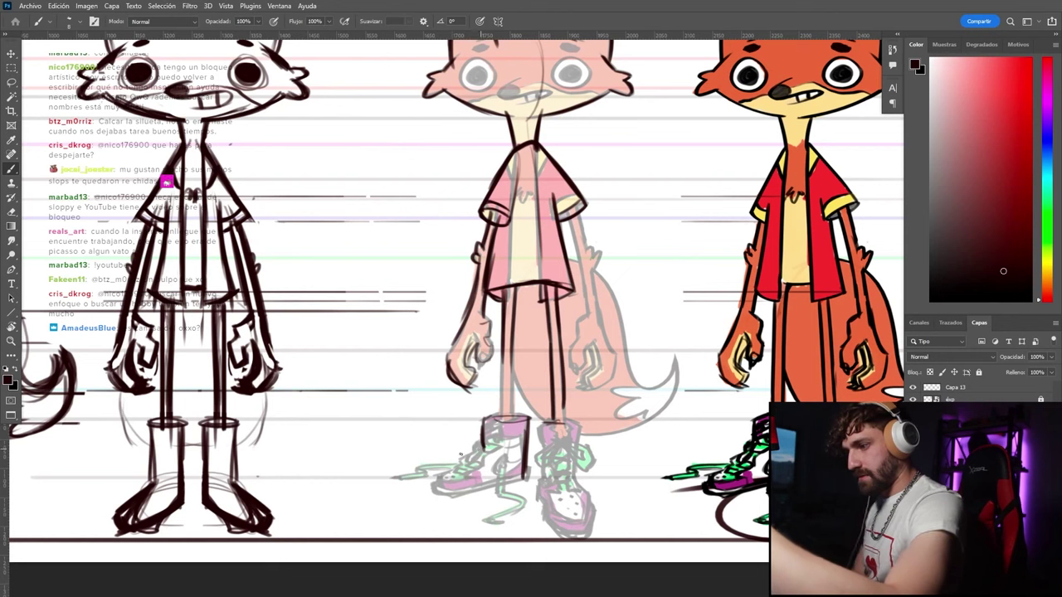
pyautogui.moveTo(482, 451)
pyautogui.mouseDown()
pyautogui.moveTo(437, 462)
pyautogui.moveTo(505, 476)
pyautogui.mouseUp()
pyautogui.moveTo(440, 462); pyautogui.dragTo(524, 481)
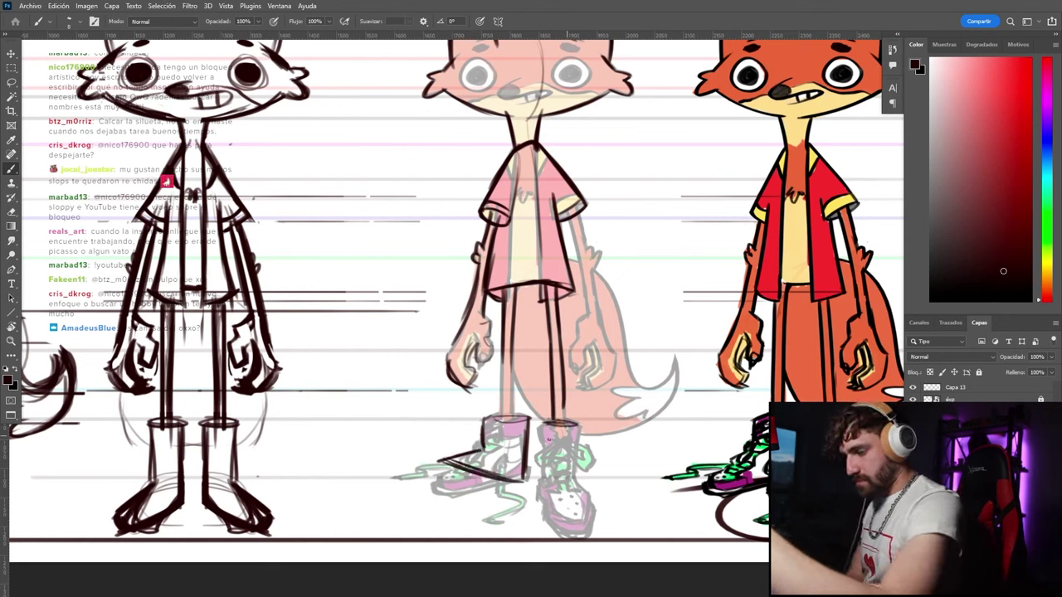
pyautogui.moveTo(578, 422)
pyautogui.mouseDown()
pyautogui.moveTo(579, 487)
pyautogui.moveTo(538, 482)
pyautogui.mouseUp()
pyautogui.hotkey('ctrl', 'z')
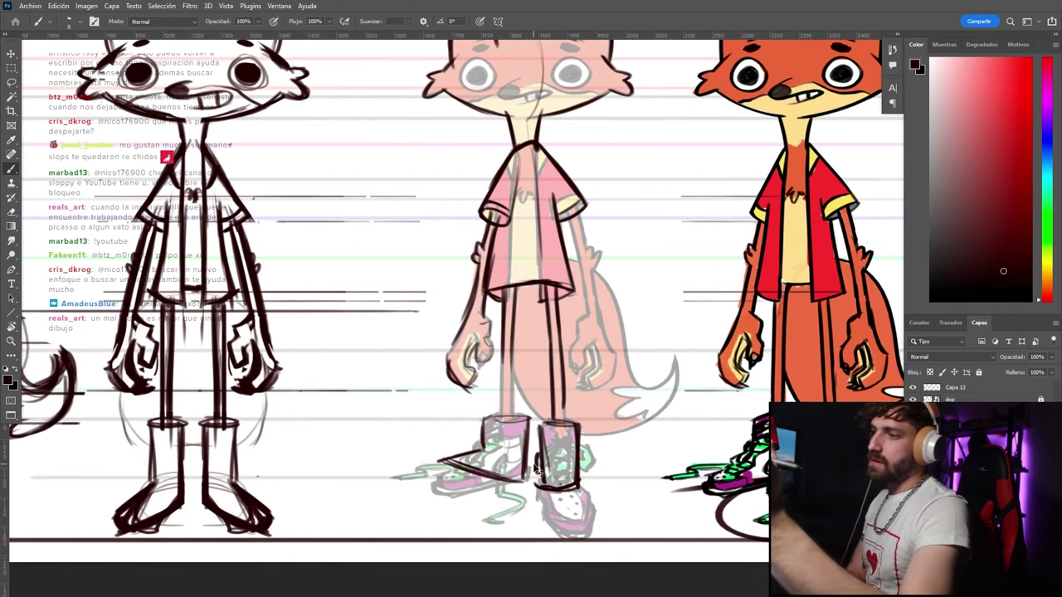
pyautogui.hotkey('ctrl', 'z')
pyautogui.moveTo(566, 418); pyautogui.dragTo(543, 421)
pyautogui.press('z')
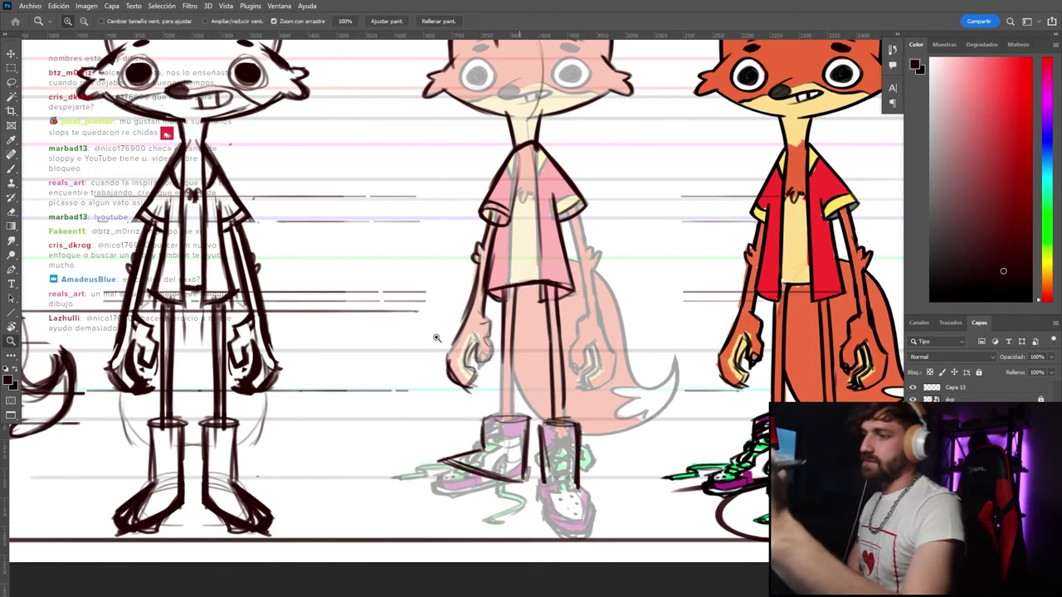
pyautogui.moveTo(442, 343); pyautogui.dragTo(398, 268)
pyautogui.press('b')
pyautogui.press('b')
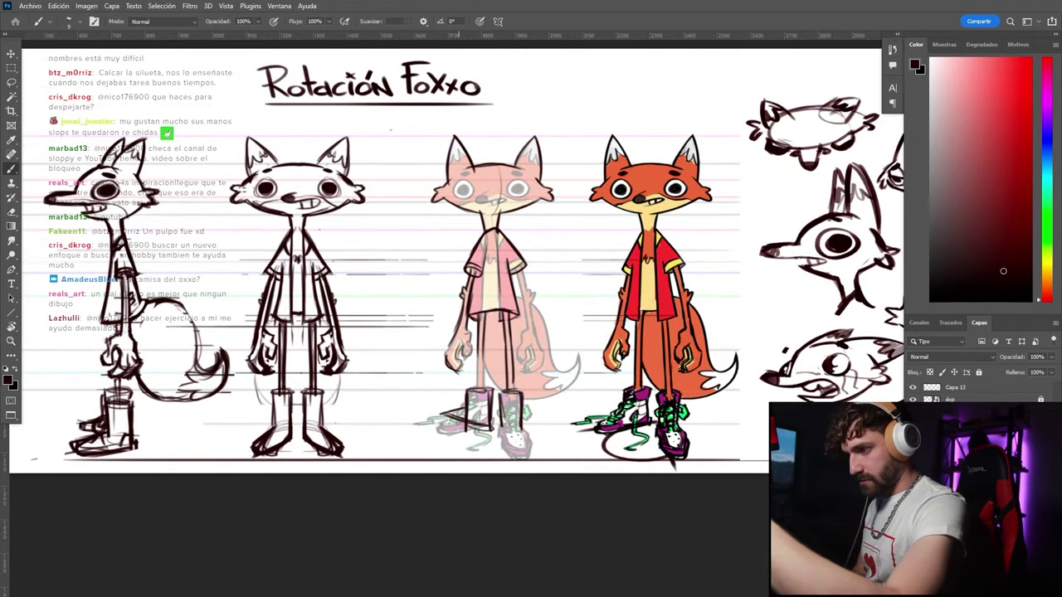
pyautogui.moveTo(446, 436)
pyautogui.mouseDown()
pyautogui.moveTo(489, 421)
pyautogui.moveTo(461, 447)
pyautogui.mouseUp()
pyautogui.hotkey('ctrl', 'z')
# Enlarge the eraser and rub out the boot sketch below the traced fox's legs
pyautogui.press('e')
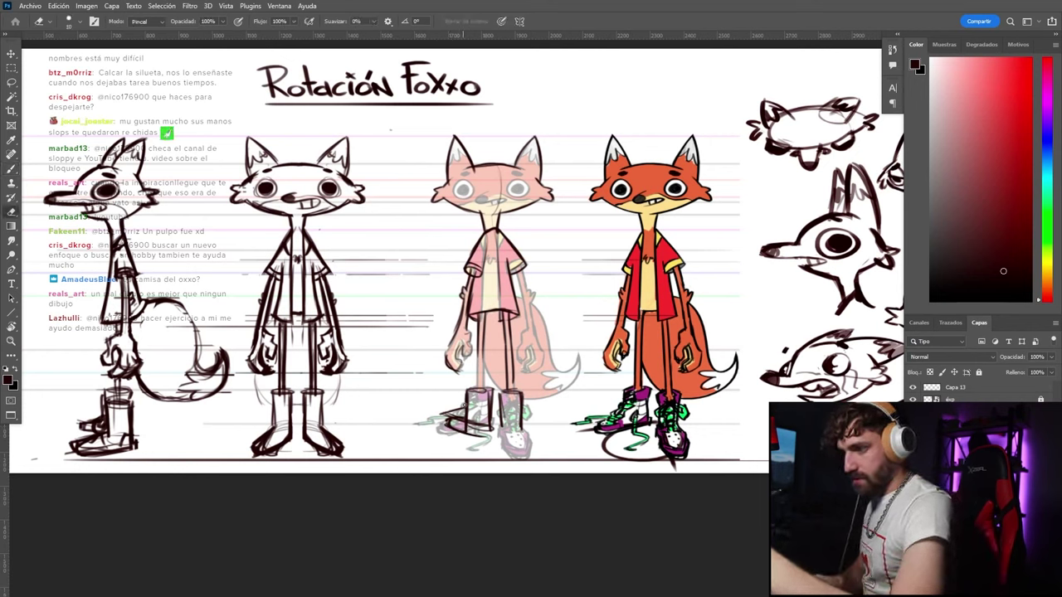
pyautogui.press(']')
pyautogui.press(']')
pyautogui.press(']')
pyautogui.press(']')
pyautogui.press(']')
pyautogui.press(']')
pyautogui.press(']')
pyautogui.moveTo(456, 405)
pyautogui.mouseDown()
pyautogui.moveTo(481, 433)
pyautogui.moveTo(472, 445)
pyautogui.moveTo(478, 405)
pyautogui.mouseUp()
# Strengthen the lower leg line and trace the large curved tail over the faded fox
pyautogui.press('b')
pyautogui.press('b')
pyautogui.moveTo(478, 346); pyautogui.dragTo(477, 397)
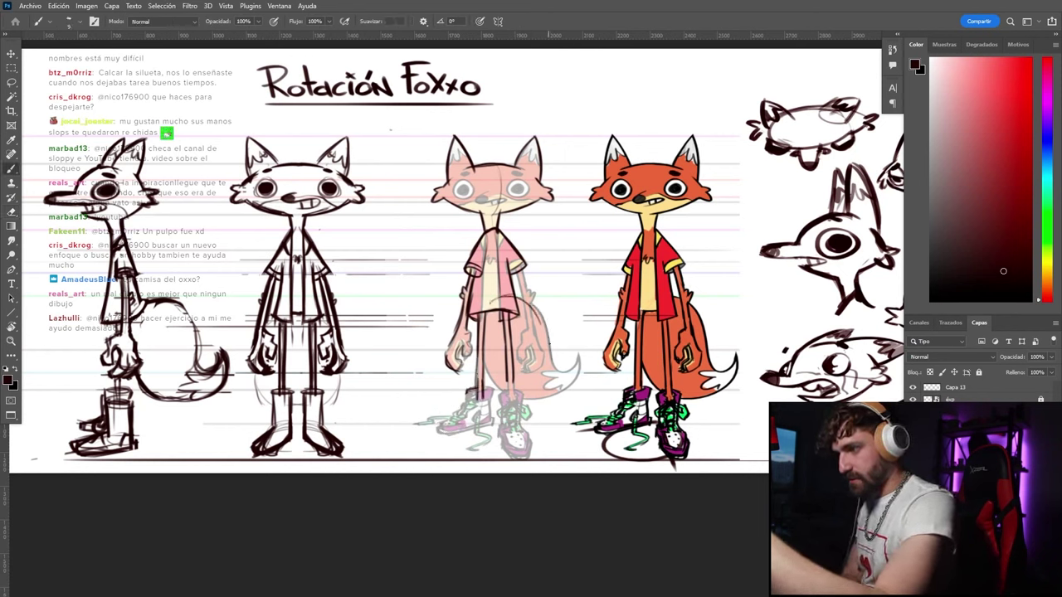
pyautogui.moveTo(581, 358); pyautogui.dragTo(513, 402)
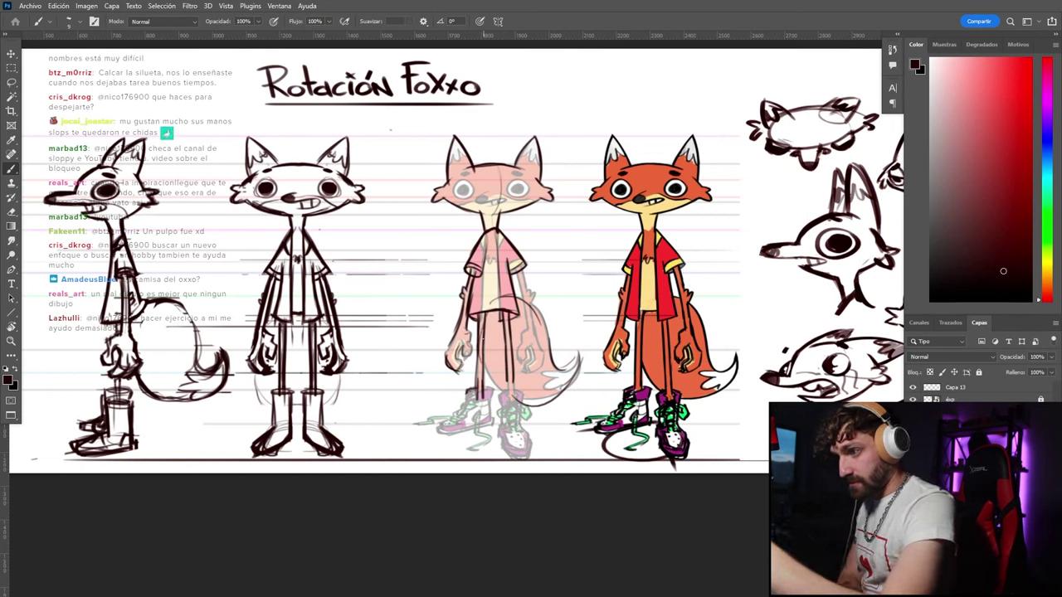
pyautogui.moveTo(484, 339); pyautogui.dragTo(515, 403)
# Switch the faded coloured fox off and on to check the traced line art by itself
pyautogui.press('v')
pyautogui.click(489, 340)
pyautogui.press('Delete')
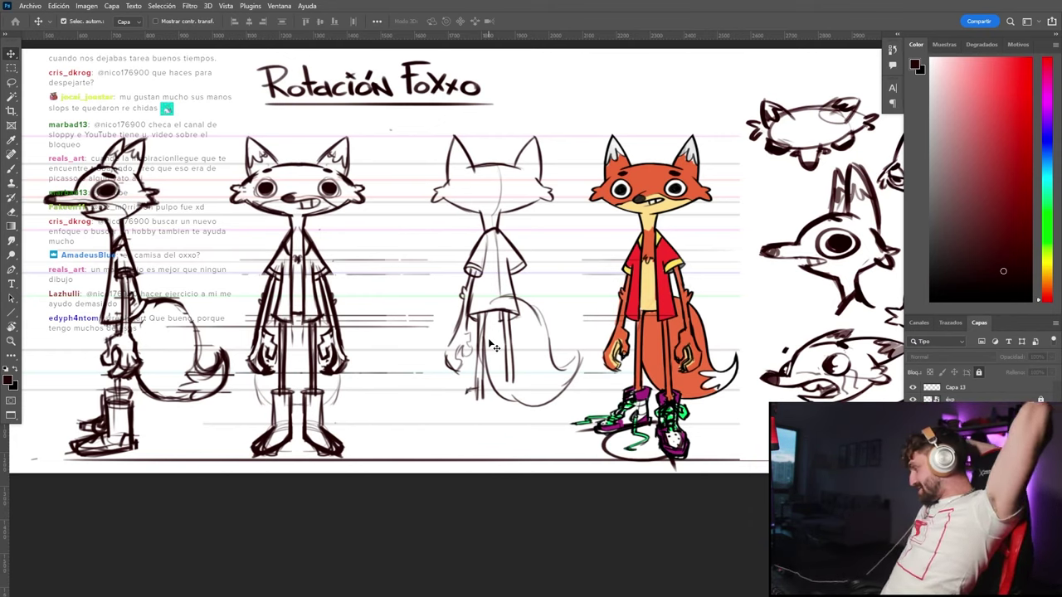
pyautogui.hotkey('ctrl', ',')
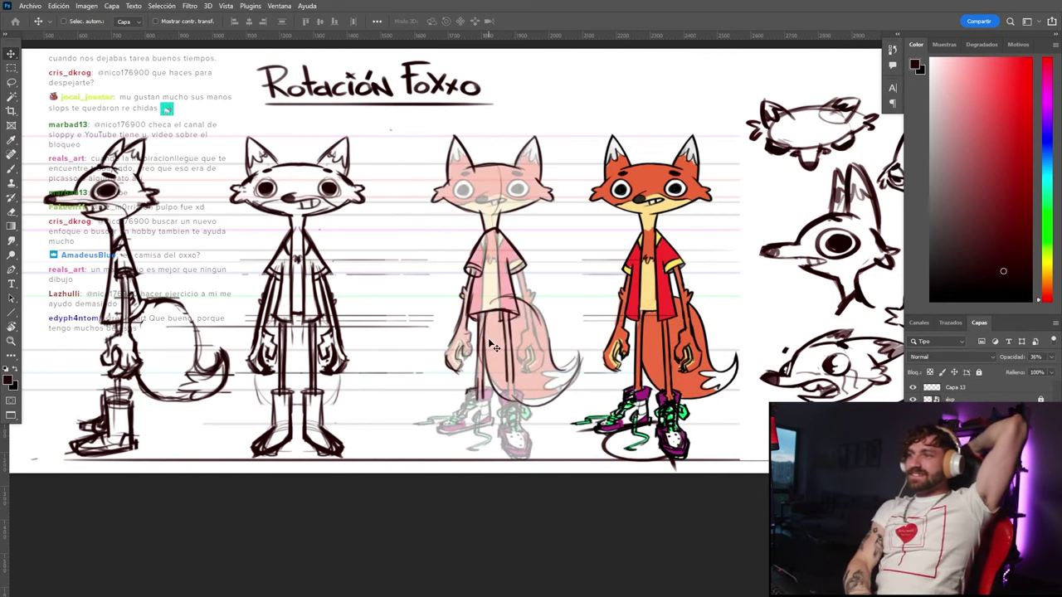
pyautogui.hotkey('ctrl', ',')
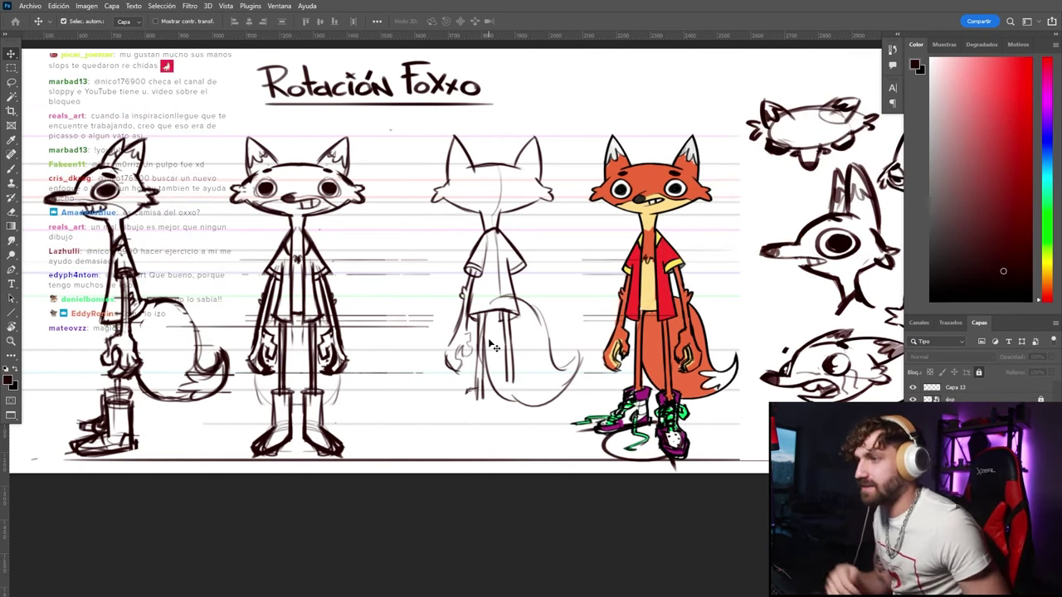
pyautogui.hotkey('ctrl', 'z')
# Trace the second arm and hand over the faded fox and sketch the boot cuffs and shafts
pyautogui.press('b')
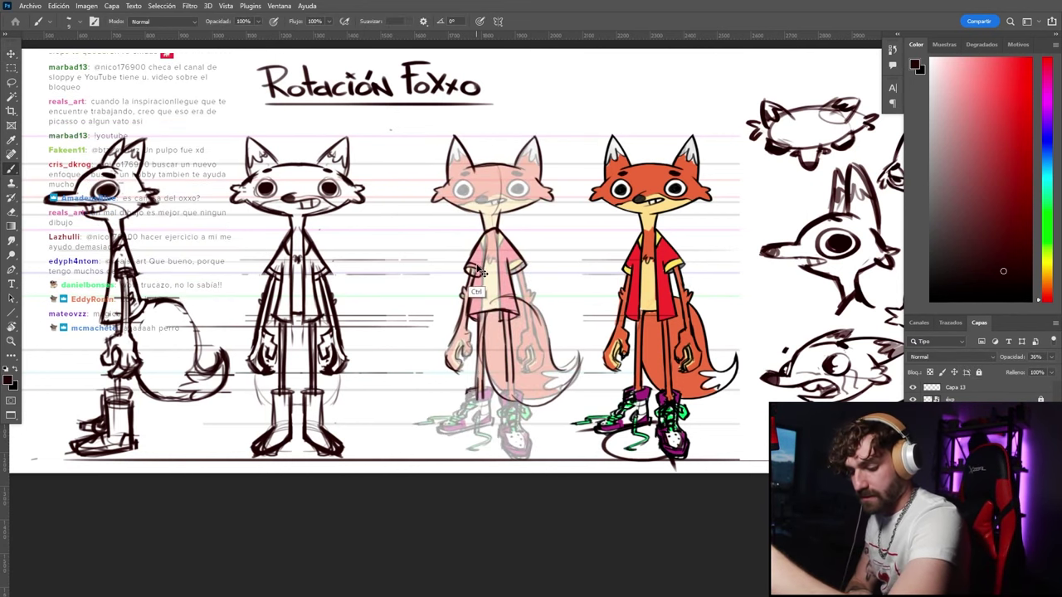
pyautogui.press('v')
pyautogui.press('0')
pyautogui.press('b')
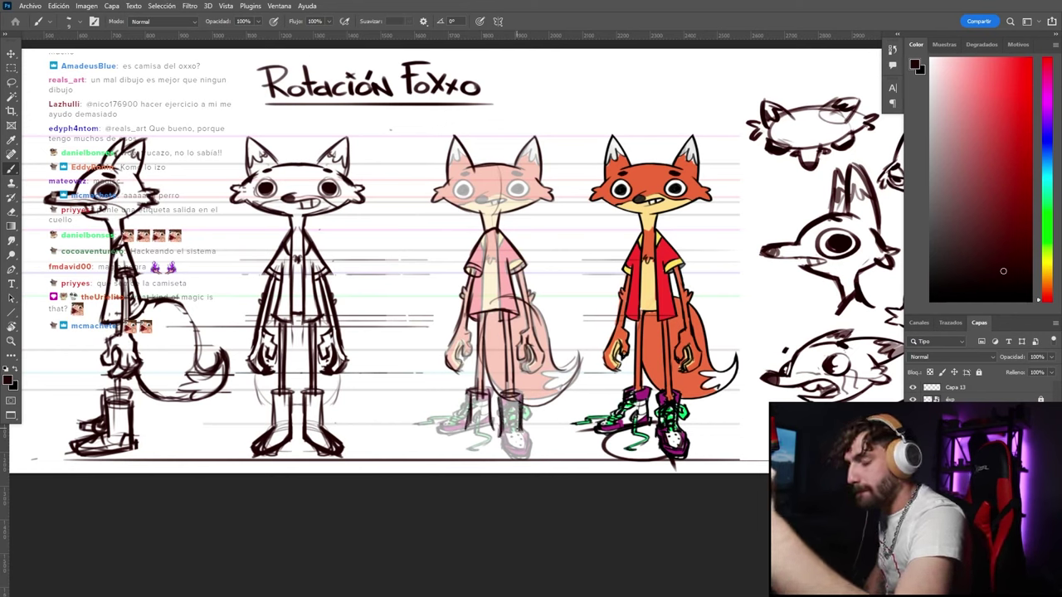
# Remove the faded coloured fox from beneath the traced line art
pyautogui.press('v')
pyautogui.click(449, 426)
pyautogui.press('Delete')
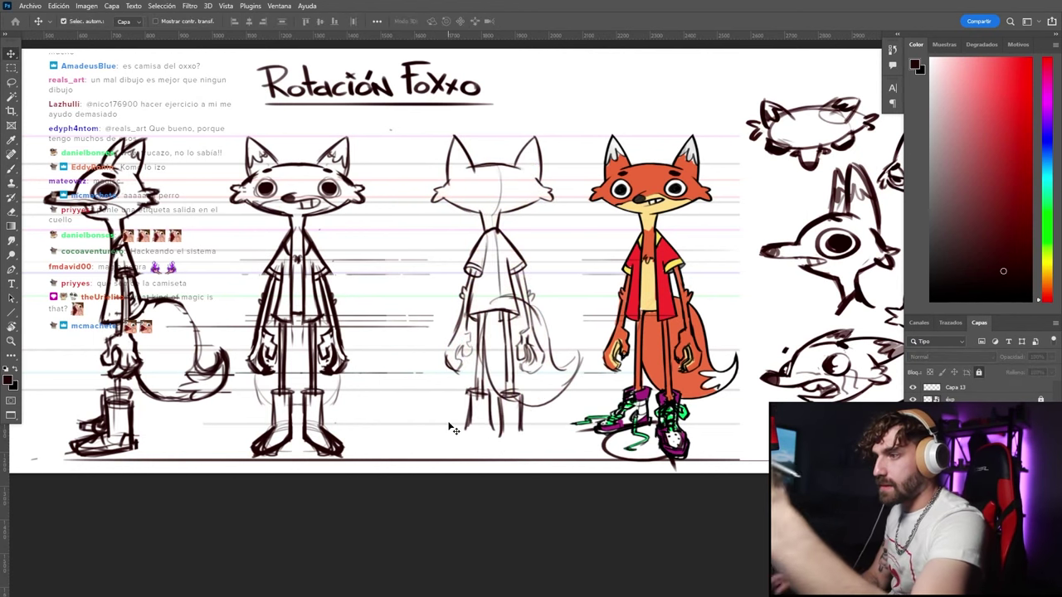
# Draw the feet and soles of both boots on the traced fox's line art
pyautogui.press('b')
pyautogui.click(481, 396)
pyautogui.press('Return')
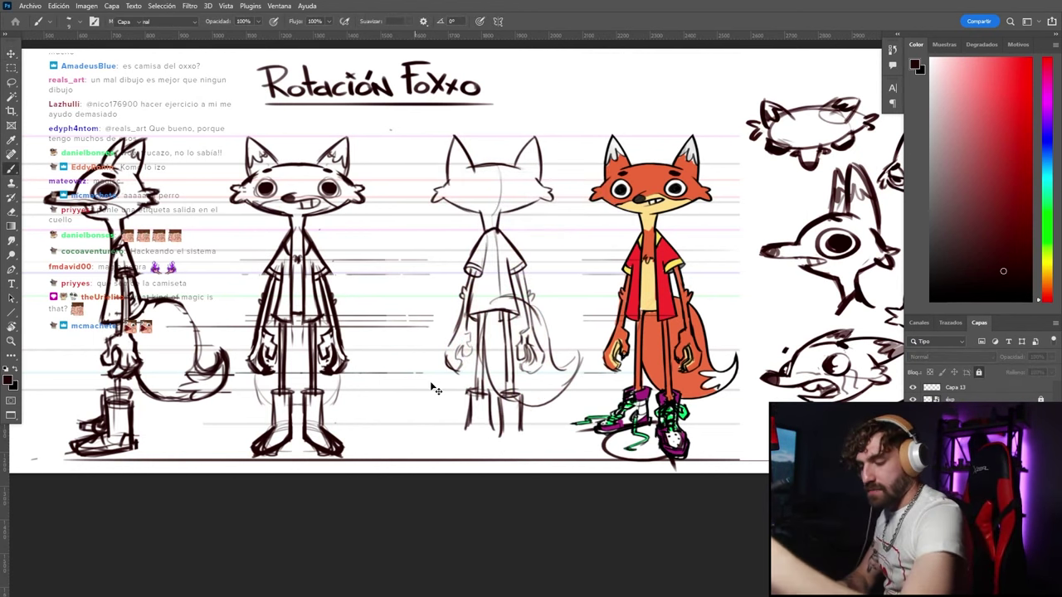
pyautogui.keyDown('ctrl'); pyautogui.click(469, 411); pyautogui.keyUp('ctrl')
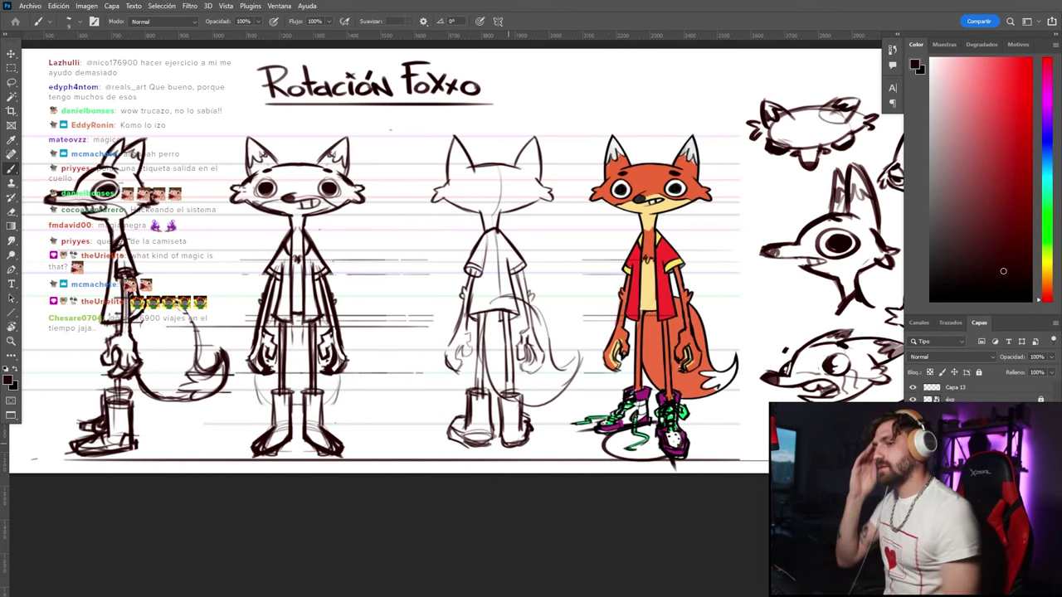
# Lasso the traced fox's boots, transform them down to the sheet's ground line, and deselect
pyautogui.press('l')
pyautogui.moveTo(440, 396); pyautogui.dragTo(490, 384)
pyautogui.hotkey('ctrl', 't')
pyautogui.hotkey('shift', 'Down')
pyautogui.hotkey('shift', 'Down')
pyautogui.hotkey('shift', 'Down')
pyautogui.hotkey('shift', 'Down')
pyautogui.press('Return')
pyautogui.hotkey('ctrl', 'd')
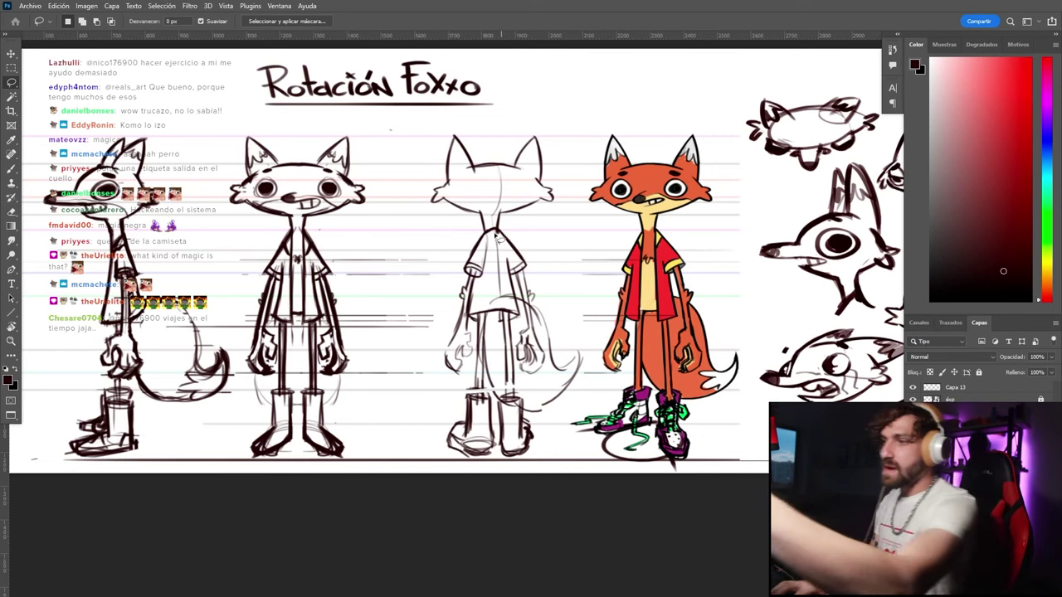
# Handwrite the label "3/4 B" above the traced fox's ears
pyautogui.press('b')
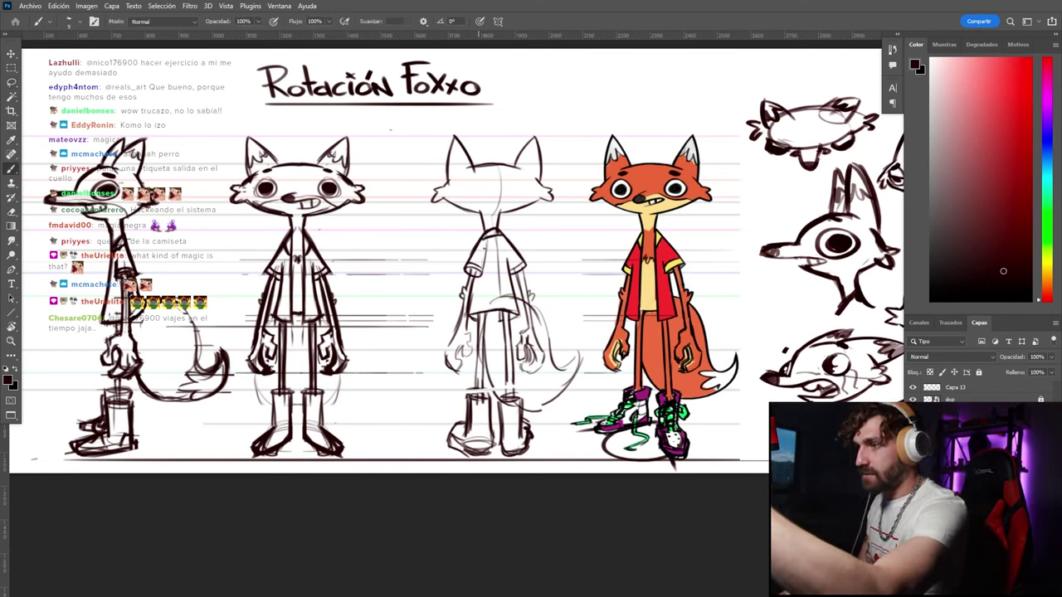
pyautogui.click(475, 128)
pyautogui.moveTo(470, 119); pyautogui.dragTo(469, 140)
pyautogui.moveTo(496, 118)
pyautogui.mouseDown()
pyautogui.moveTo(494, 140)
pyautogui.moveTo(510, 133)
pyautogui.mouseUp()
pyautogui.moveTo(505, 122)
pyautogui.mouseDown()
pyautogui.moveTo(506, 141)
pyautogui.moveTo(528, 130)
pyautogui.mouseUp()
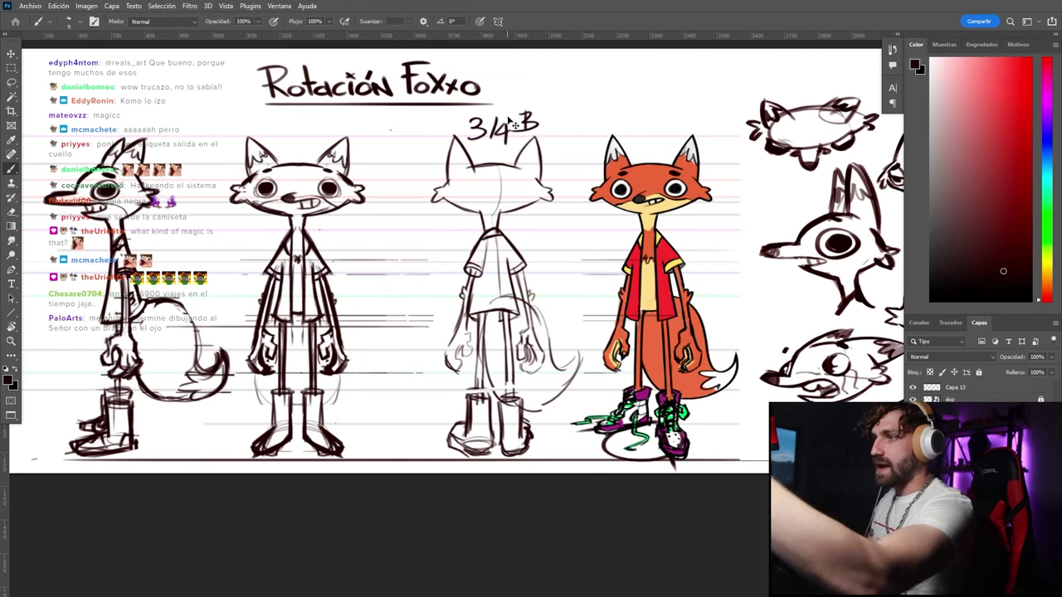
# Undo the handwritten label above the traced fox
pyautogui.hotkey('ctrl', 'z')
pyautogui.hotkey('ctrl', 'z')
pyautogui.hotkey('ctrl', 'z')
pyautogui.hotkey('ctrl', 'z')
pyautogui.hotkey('ctrl', 'z')
pyautogui.hotkey('ctrl', 'z')
pyautogui.hotkey('ctrl', 'z')
pyautogui.hotkey('ctrl', 'z')
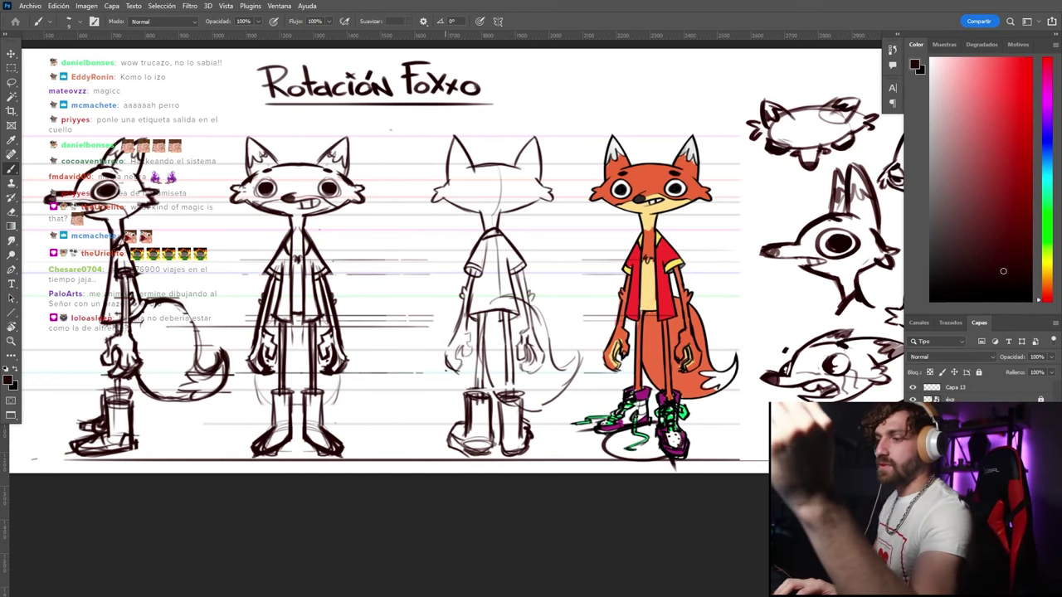
# Cross out the traced fox's boots with two diagonal strokes and undo both strokes
pyautogui.moveTo(445, 456); pyautogui.dragTo(528, 397)
pyautogui.moveTo(469, 414); pyautogui.dragTo(574, 471)
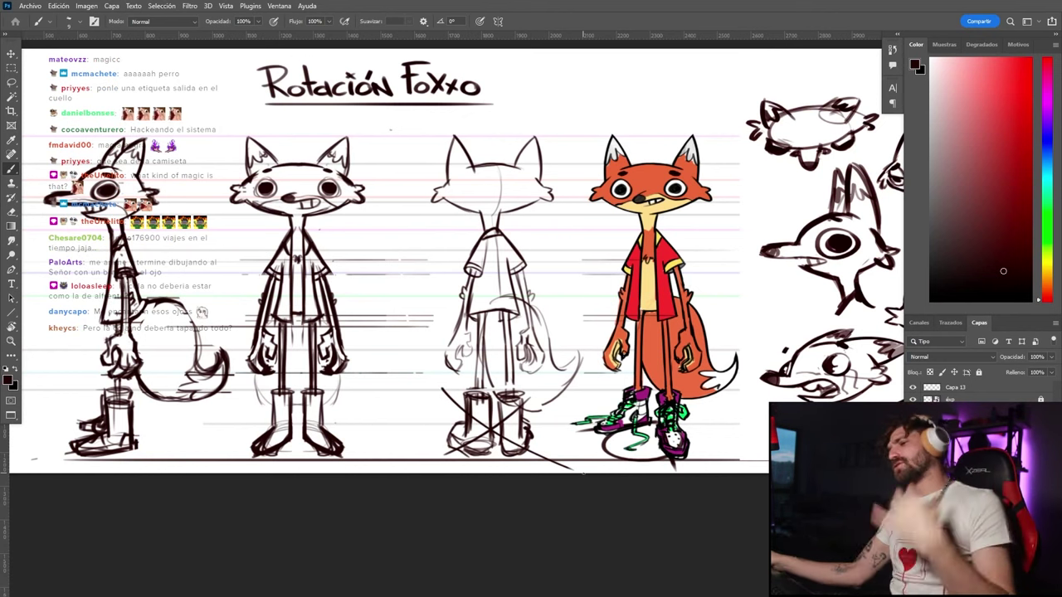
pyautogui.hotkey('ctrl', 'z')
pyautogui.hotkey('ctrl', 'z')
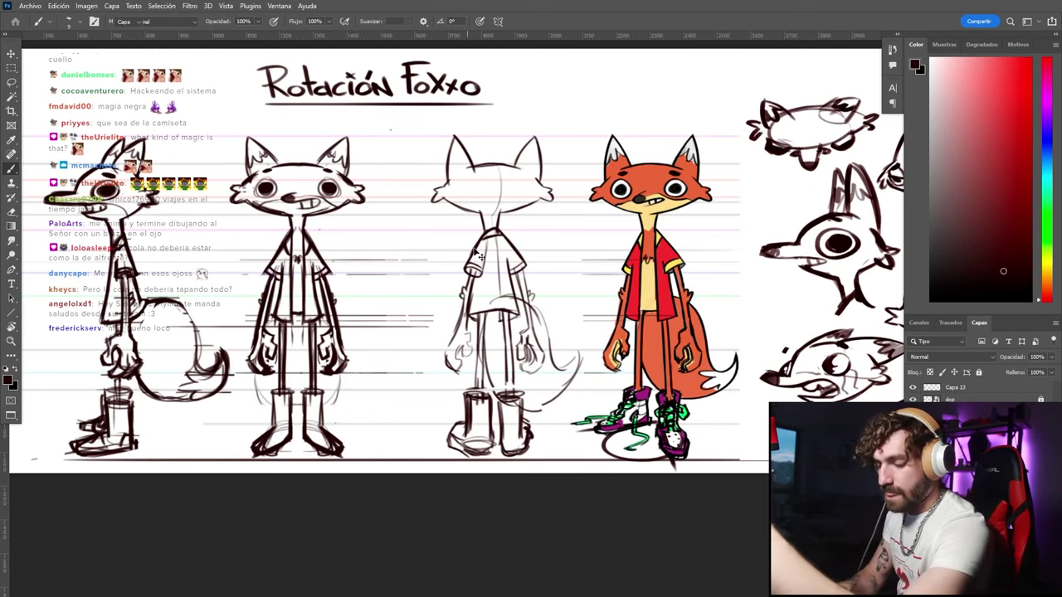
# Move the front view and the three-quarter back view closer to the side view
pyautogui.press('v')
pyautogui.moveTo(481, 239); pyautogui.dragTo(442, 243)
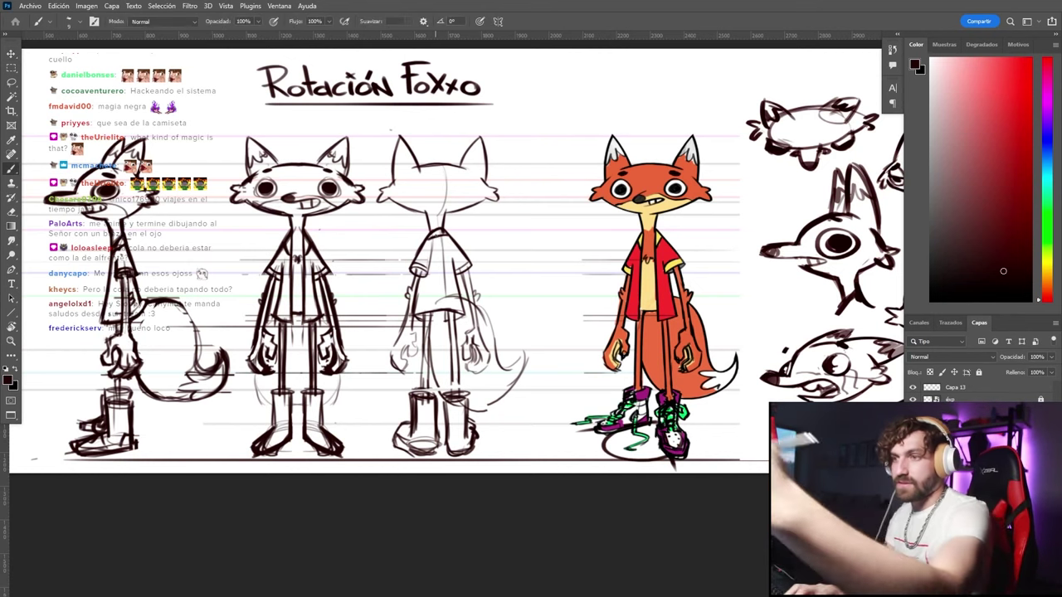
pyautogui.moveTo(338, 189); pyautogui.dragTo(320, 189)
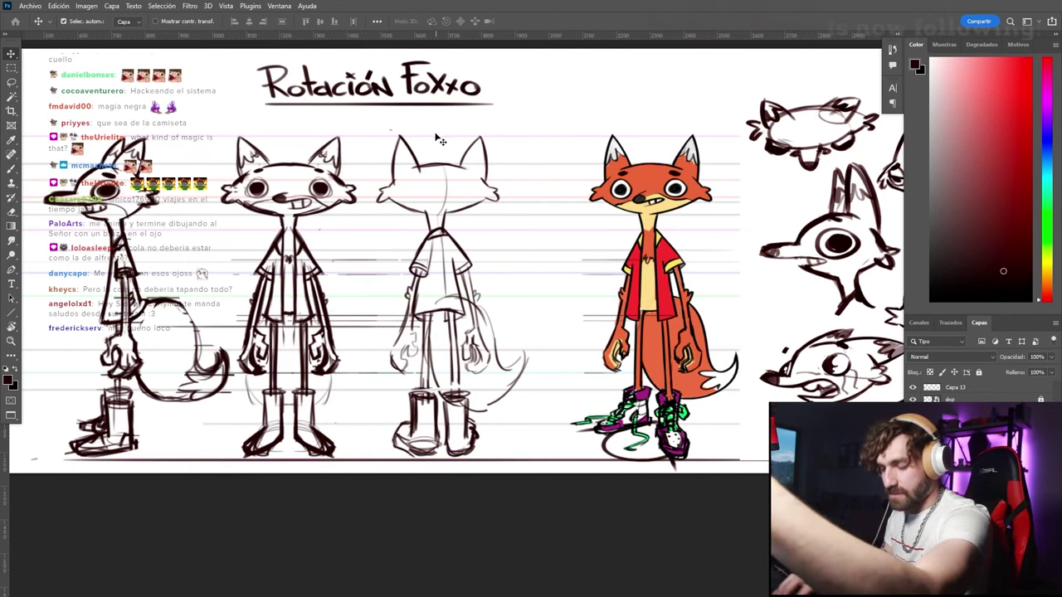
pyautogui.moveTo(433, 222); pyautogui.dragTo(419, 222)
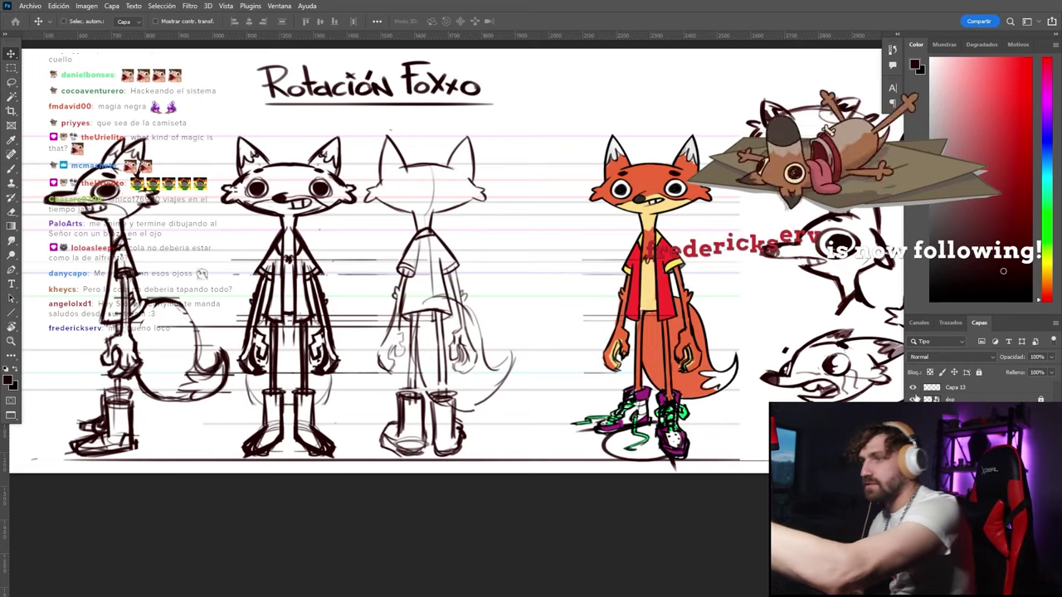
# Duplicate the front view into the empty space before the side view and lower the copy's opacity to 28%
pyautogui.moveTo(263, 188); pyautogui.dragTo(561, 187)
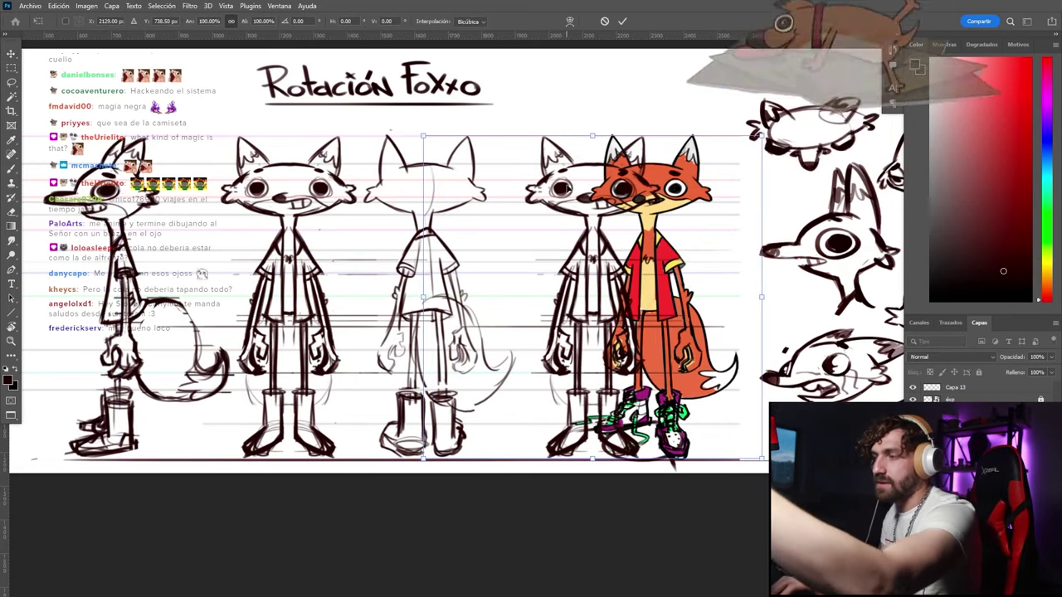
pyautogui.moveTo(470, 229)
pyautogui.mouseDown()
pyautogui.moveTo(347, 221)
pyautogui.moveTo(641, 232)
pyautogui.mouseUp()
pyautogui.moveTo(701, 233)
pyautogui.mouseDown()
pyautogui.moveTo(77, 241)
pyautogui.moveTo(351, 272)
pyautogui.mouseUp()
pyautogui.press('Return')
pyautogui.moveTo(1017, 359); pyautogui.dragTo(1010, 360)
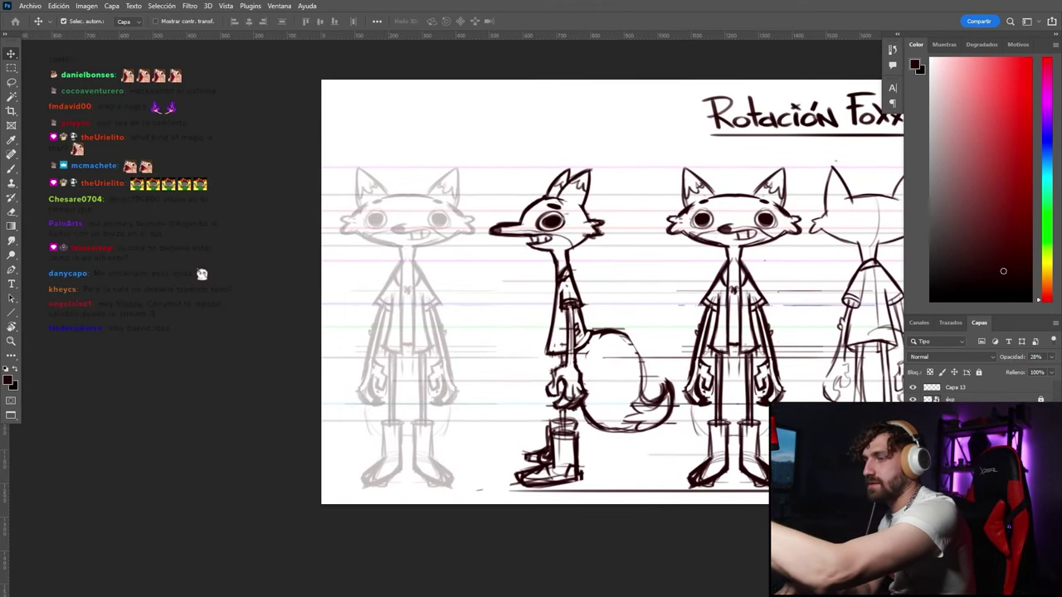
pyautogui.press('b')
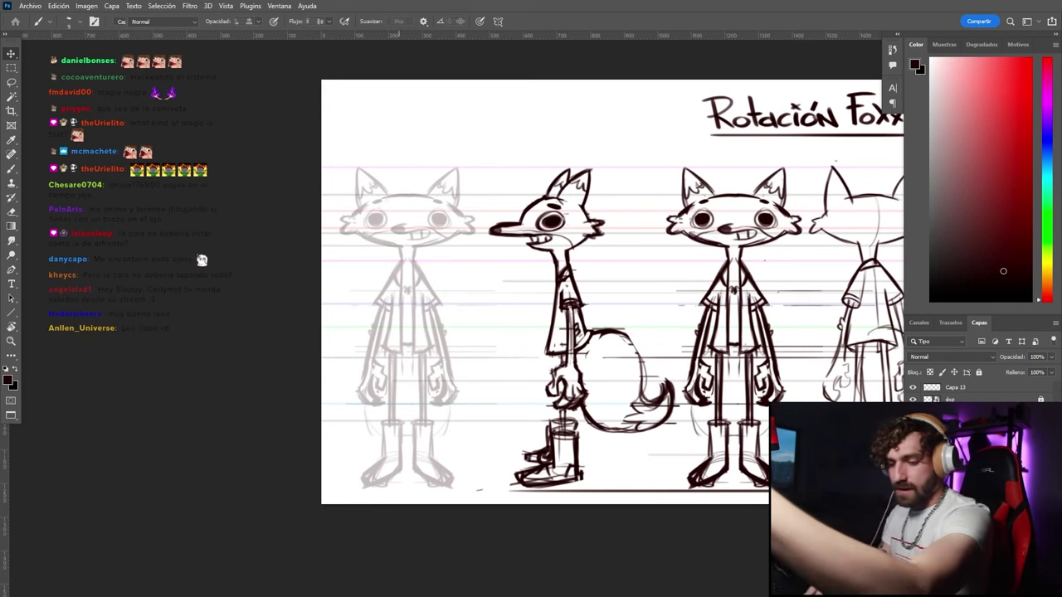
pyautogui.hotkey('ctrl', 'space')
pyautogui.moveTo(374, 178)
pyautogui.mouseDown()
pyautogui.moveTo(419, 233)
pyautogui.moveTo(452, 237)
pyautogui.mouseUp()
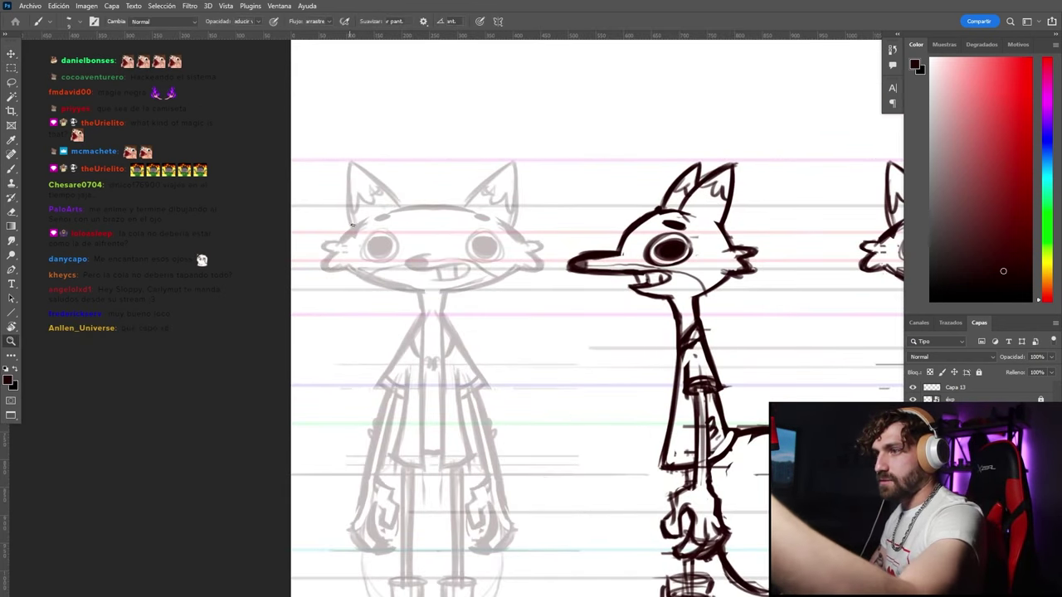
pyautogui.moveTo(342, 236); pyautogui.dragTo(365, 222)
pyautogui.hotkey('ctrl', 'z')
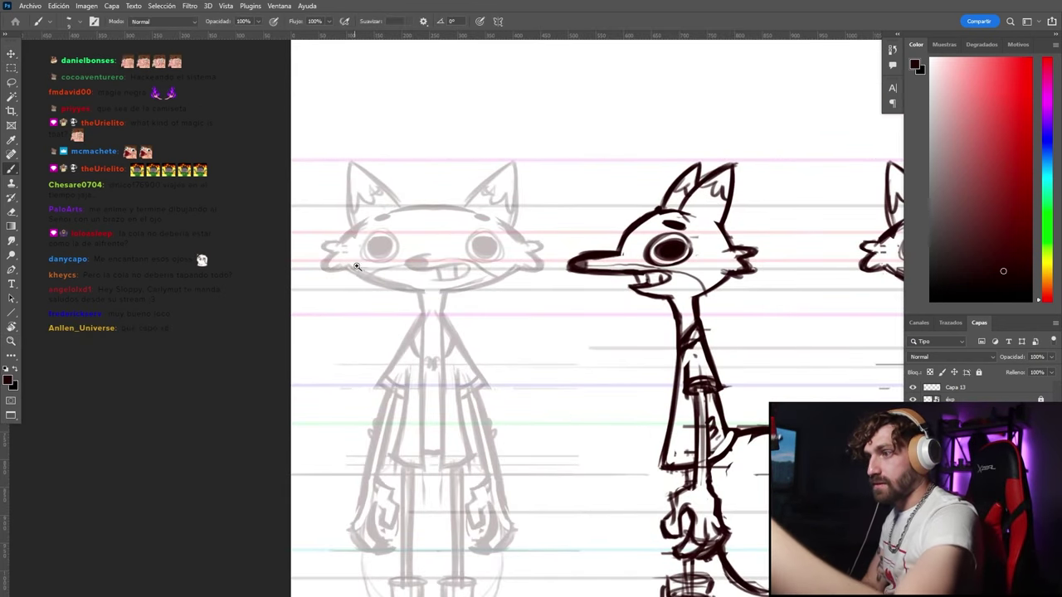
pyautogui.press('z')
pyautogui.moveTo(358, 278)
pyautogui.mouseDown()
pyautogui.moveTo(329, 206)
pyautogui.moveTo(334, 176)
pyautogui.mouseUp()
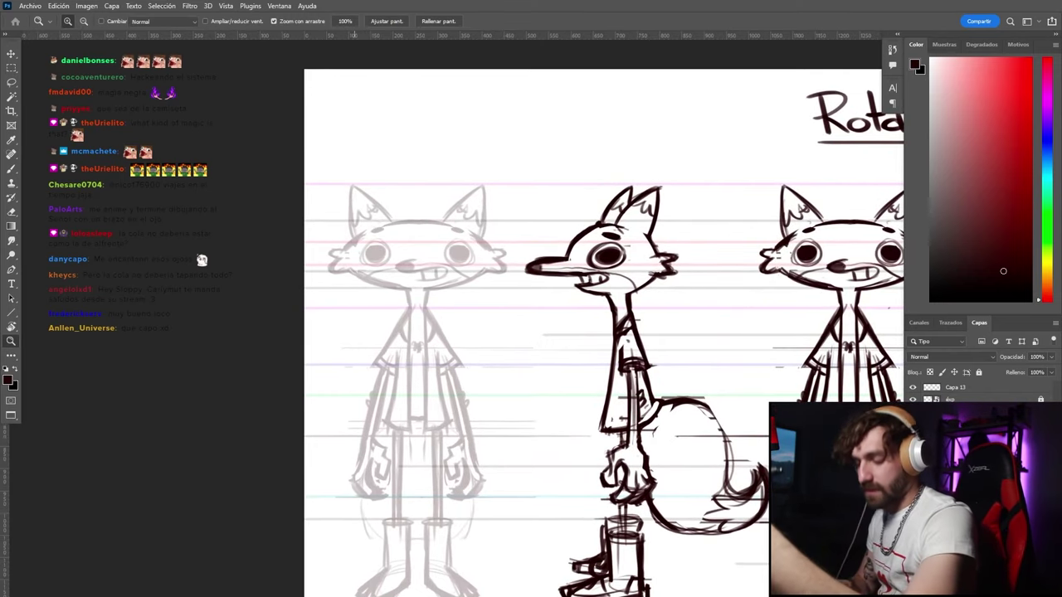
pyautogui.scroll(-2, 603, 316)
pyautogui.click(496, 21)
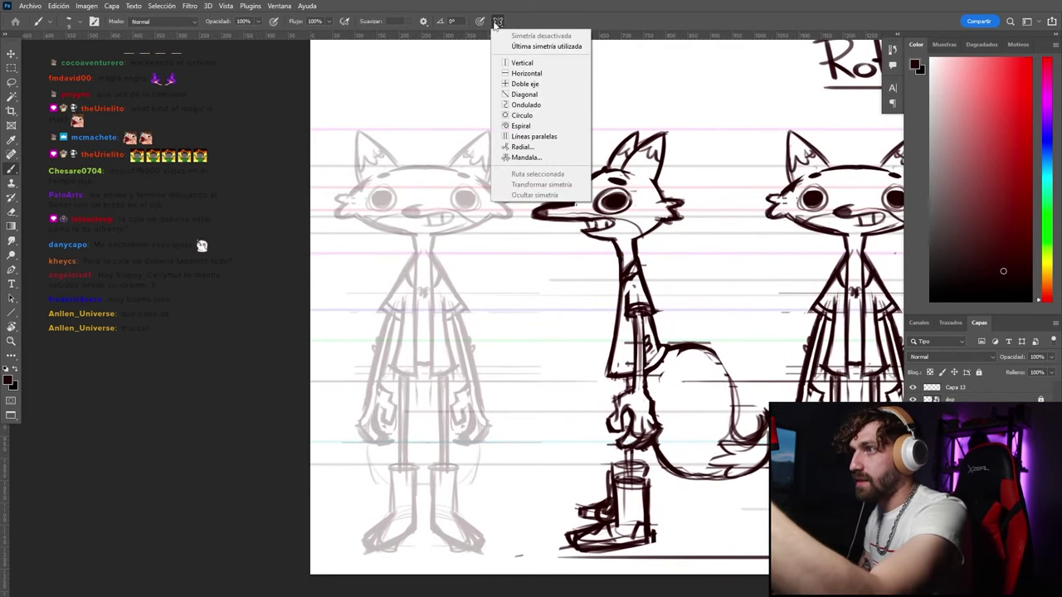
pyautogui.click(522, 63)
pyautogui.moveTo(691, 221); pyautogui.dragTo(511, 178)
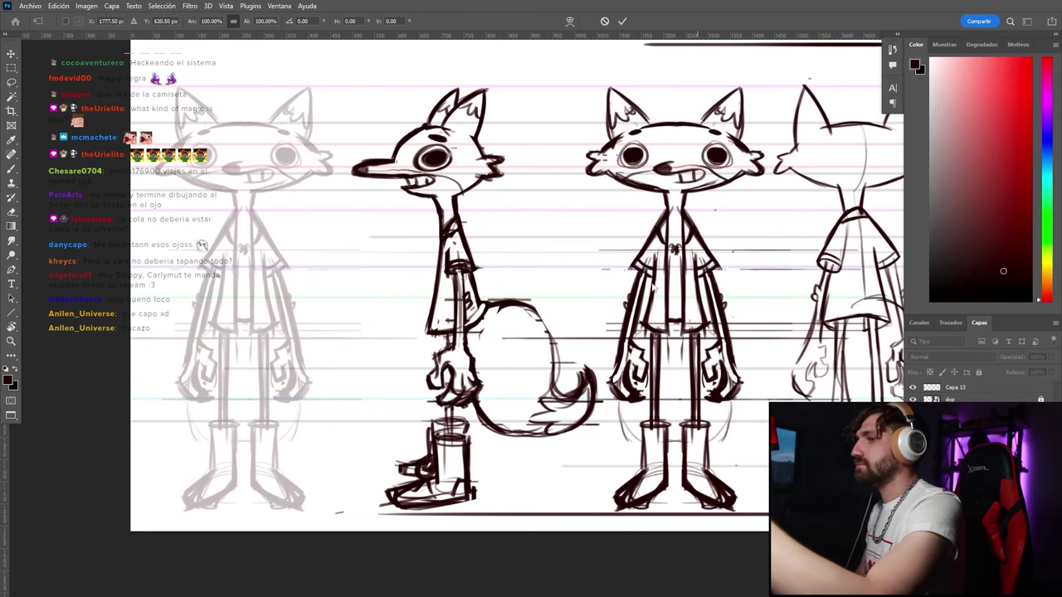
pyautogui.moveTo(205, 186); pyautogui.dragTo(207, 206)
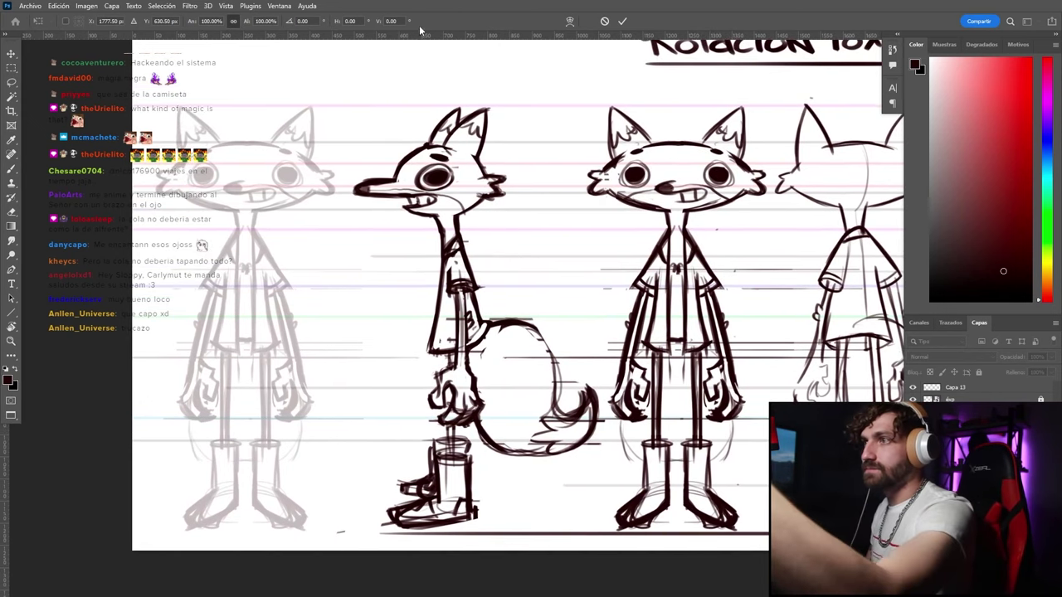
pyautogui.moveTo(296, 97); pyautogui.dragTo(330, 135)
pyautogui.press('Return')
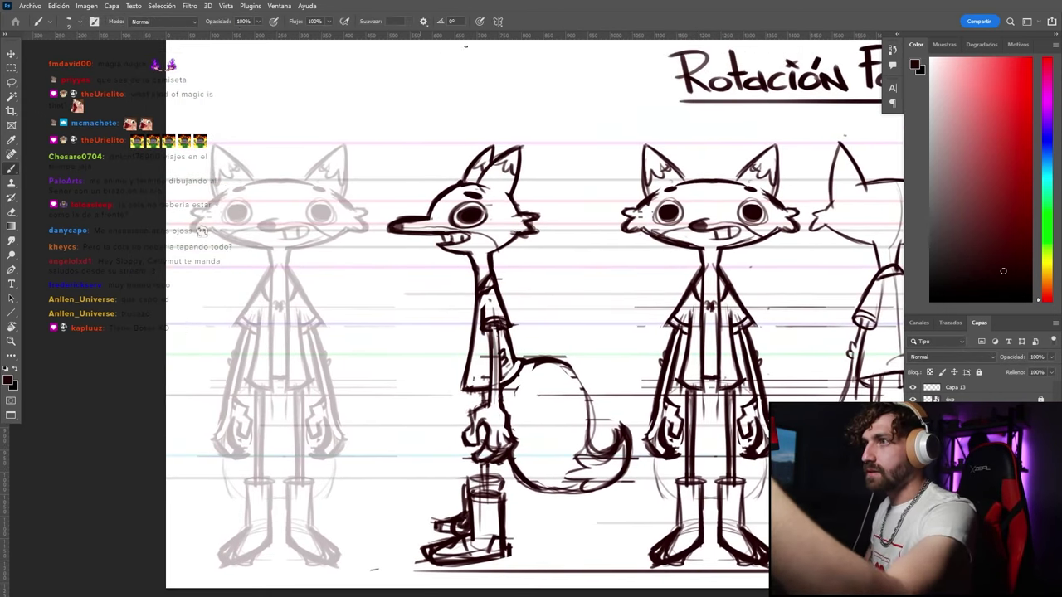
pyautogui.click(498, 23)
pyautogui.click(500, 37)
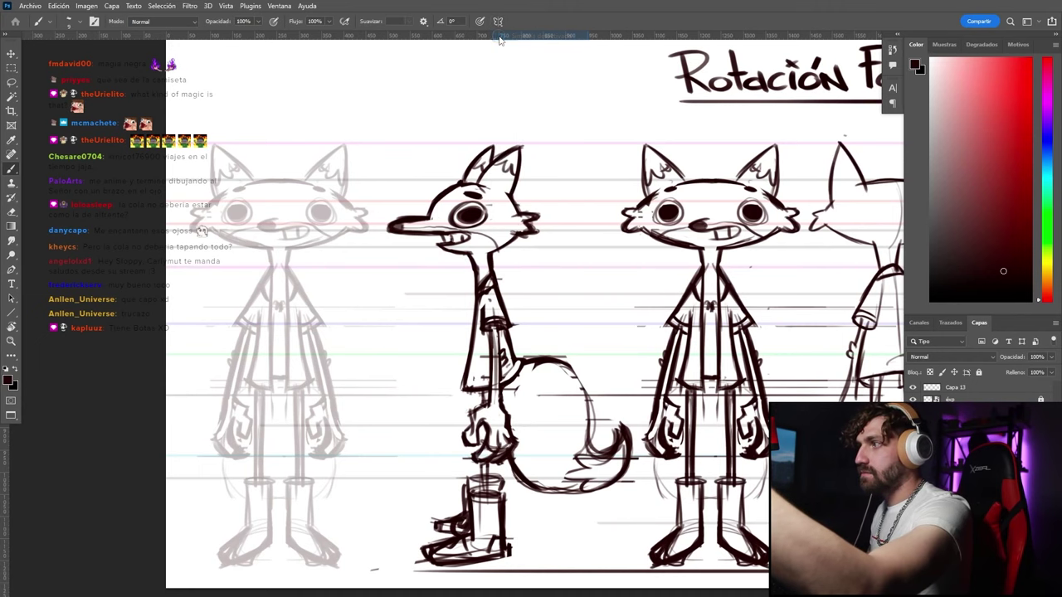
# Set up a vertical paint symmetry axis and centre it on the faded front-view copy
pyautogui.click(498, 20)
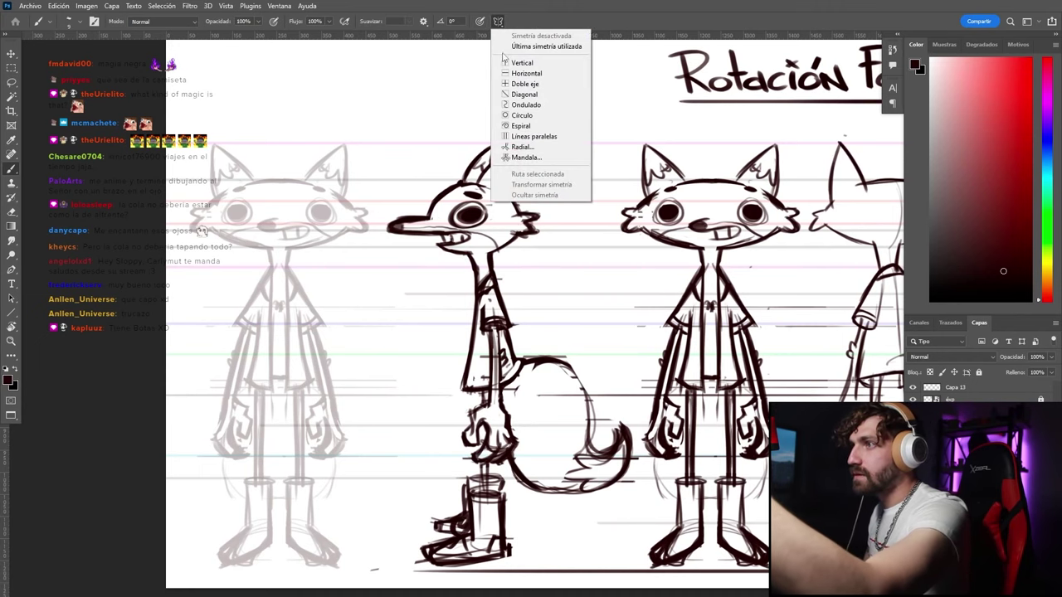
pyautogui.click(519, 62)
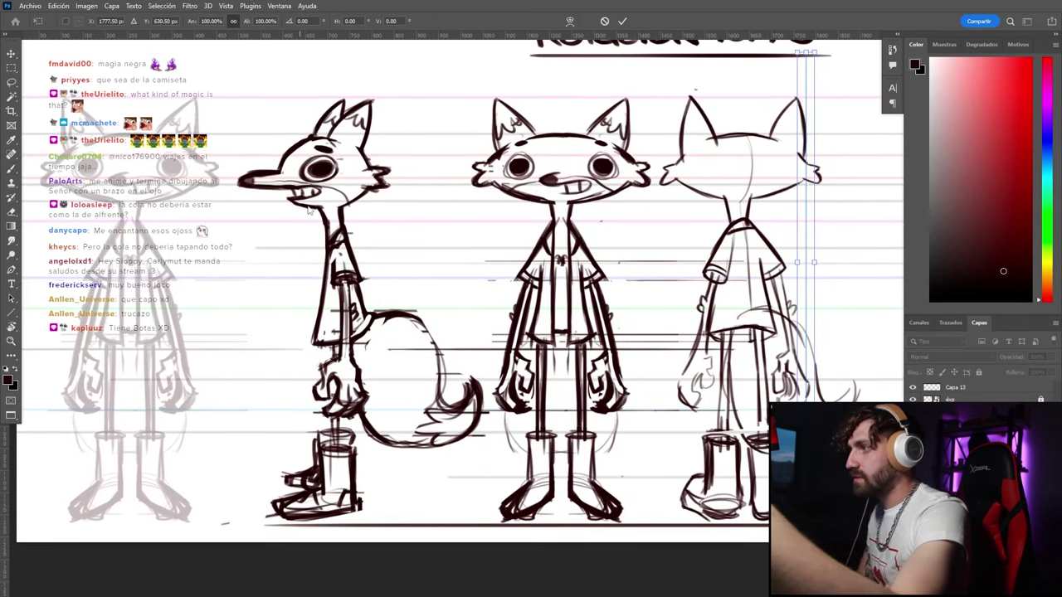
pyautogui.moveTo(805, 244); pyautogui.dragTo(130, 250)
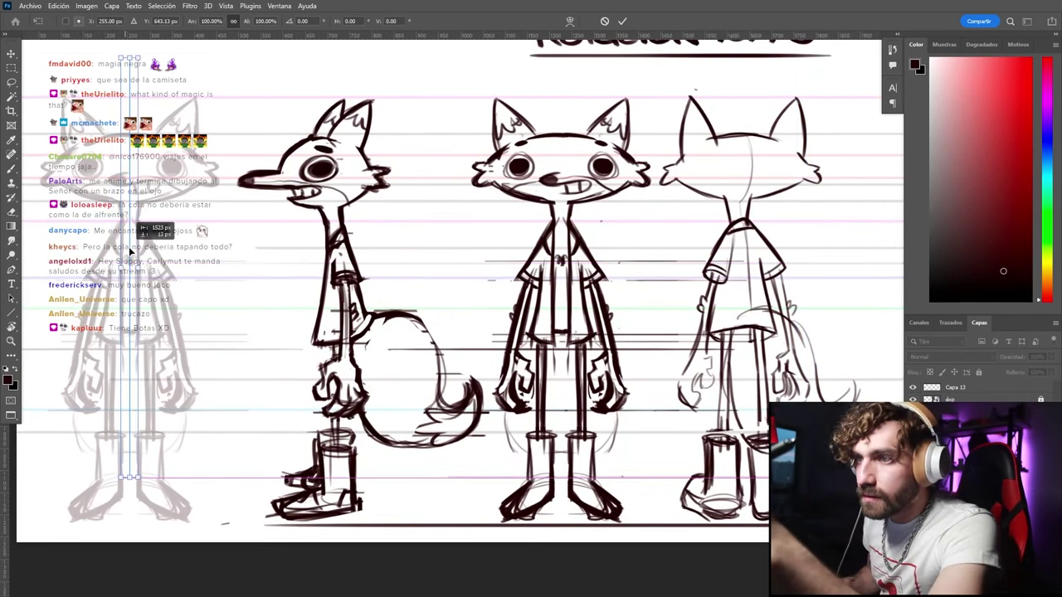
pyautogui.press('Return')
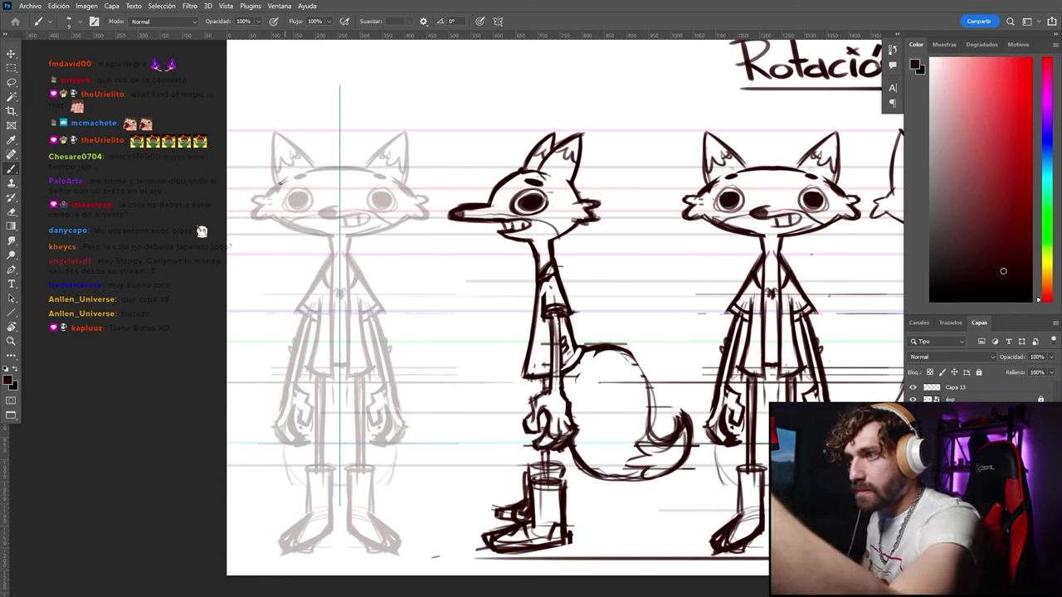
# Trace the head outline, neck and closed T-shirt over the faded copy with mirrored strokes, undoing the stray ones
pyautogui.moveTo(284, 181)
pyautogui.mouseDown()
pyautogui.moveTo(254, 220)
pyautogui.moveTo(331, 236)
pyautogui.mouseUp()
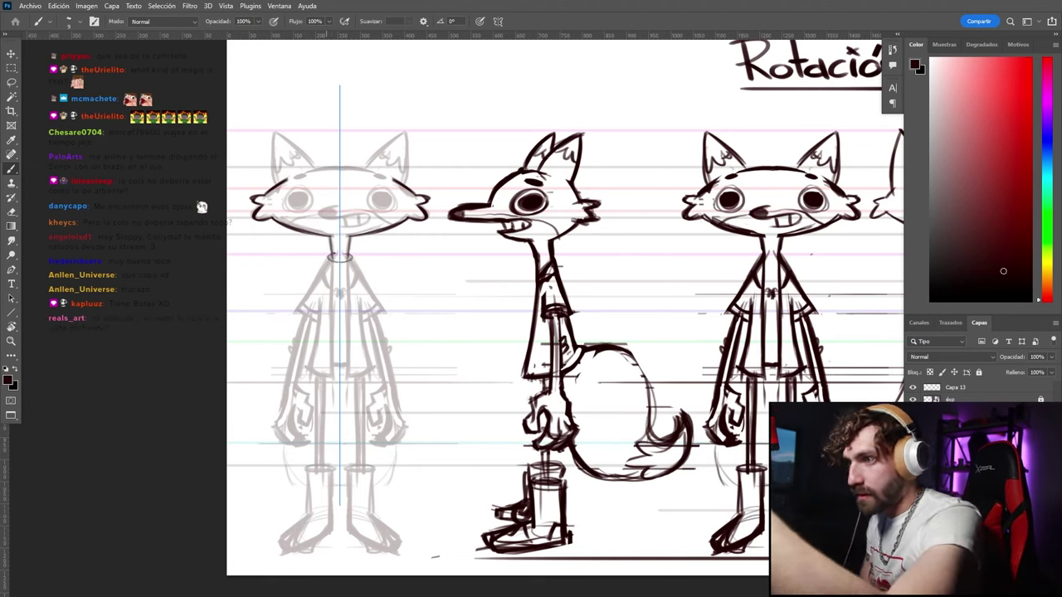
pyautogui.hotkey('ctrl', 'z')
pyautogui.moveTo(352, 256); pyautogui.dragTo(342, 250)
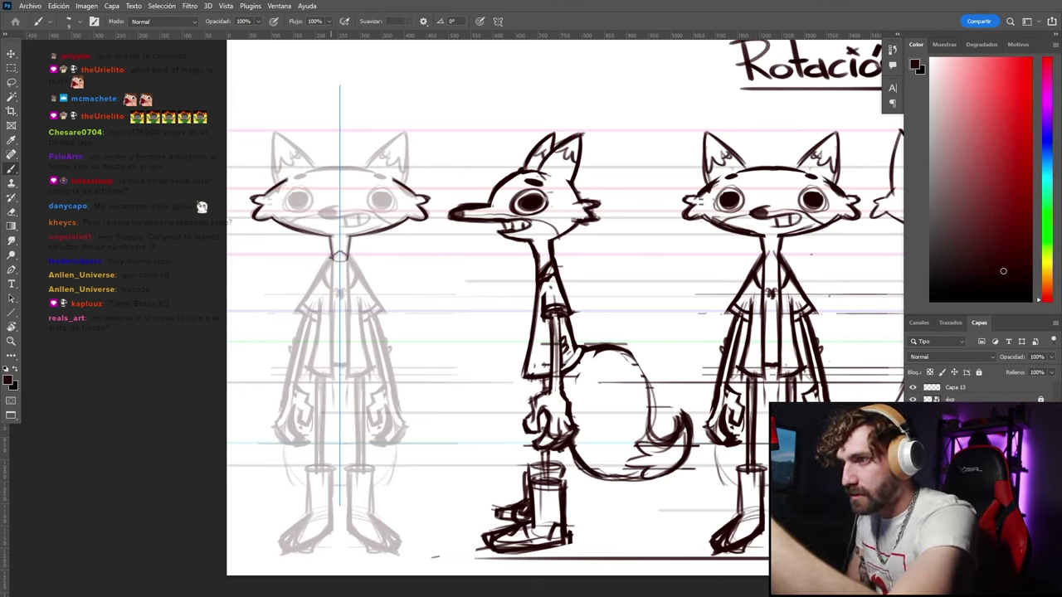
pyautogui.moveTo(331, 255)
pyautogui.mouseDown()
pyautogui.moveTo(297, 310)
pyautogui.moveTo(316, 348)
pyautogui.moveTo(307, 370)
pyautogui.moveTo(354, 376)
pyautogui.moveTo(340, 378)
pyautogui.moveTo(341, 361)
pyautogui.mouseUp()
pyautogui.hotkey('ctrl', 'z')
pyautogui.hotkey('ctrl', 'z')
pyautogui.hotkey('ctrl', 'z')
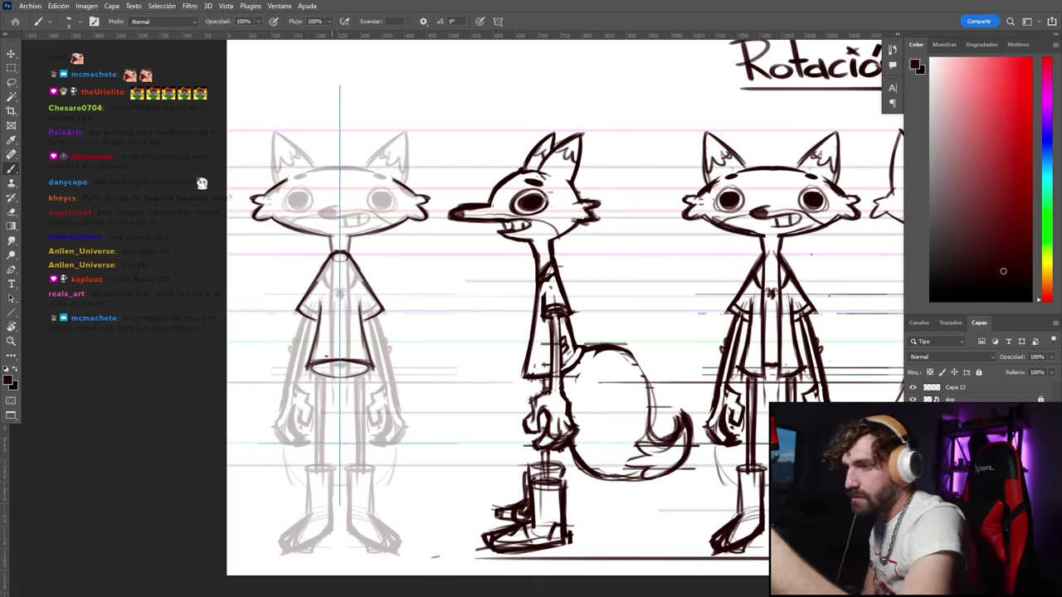
# Draw the mirrored legs below the shirt hem and the boots seen from behind, replacing the first leg strokes
pyautogui.moveTo(317, 378); pyautogui.dragTo(317, 467)
pyautogui.moveTo(363, 379); pyautogui.dragTo(362, 468)
pyautogui.moveTo(316, 367); pyautogui.dragTo(322, 466)
pyautogui.hotkey('ctrl', 'z')
pyautogui.hotkey('ctrl', 'z')
pyautogui.hotkey('ctrl', 'z')
pyautogui.moveTo(325, 364)
pyautogui.mouseDown()
pyautogui.moveTo(322, 471)
pyautogui.moveTo(333, 468)
pyautogui.moveTo(308, 521)
pyautogui.mouseUp()
pyautogui.moveTo(309, 468)
pyautogui.mouseDown()
pyautogui.moveTo(308, 518)
pyautogui.moveTo(328, 536)
pyautogui.mouseUp()
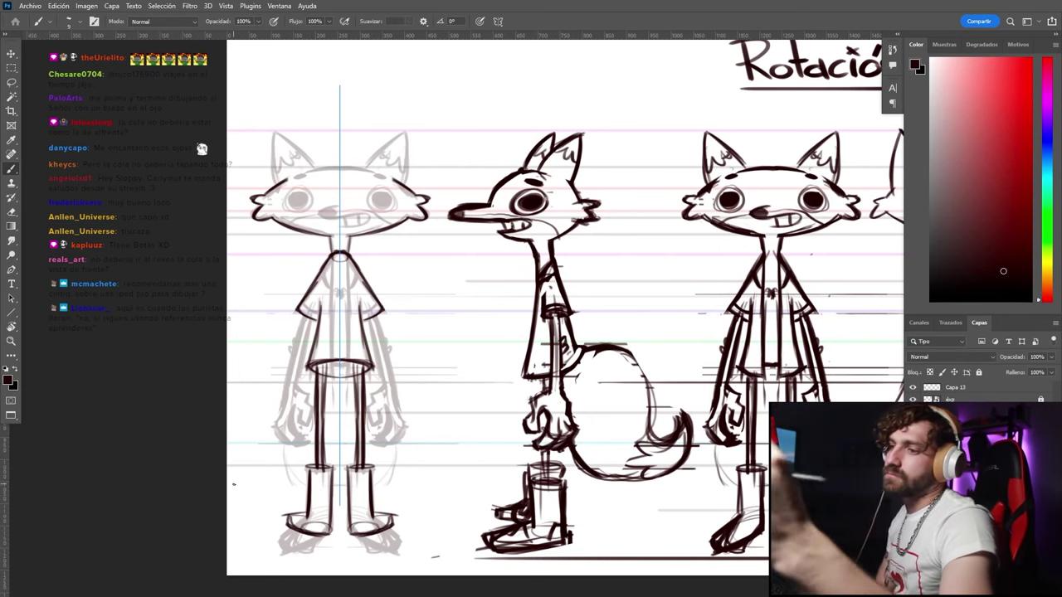
# Trace the mirrored arms from the sleeves down and outline the hands
pyautogui.moveTo(300, 317); pyautogui.dragTo(290, 368)
pyautogui.moveTo(308, 331)
pyautogui.mouseDown()
pyautogui.moveTo(272, 420)
pyautogui.moveTo(290, 397)
pyautogui.moveTo(287, 425)
pyautogui.mouseUp()
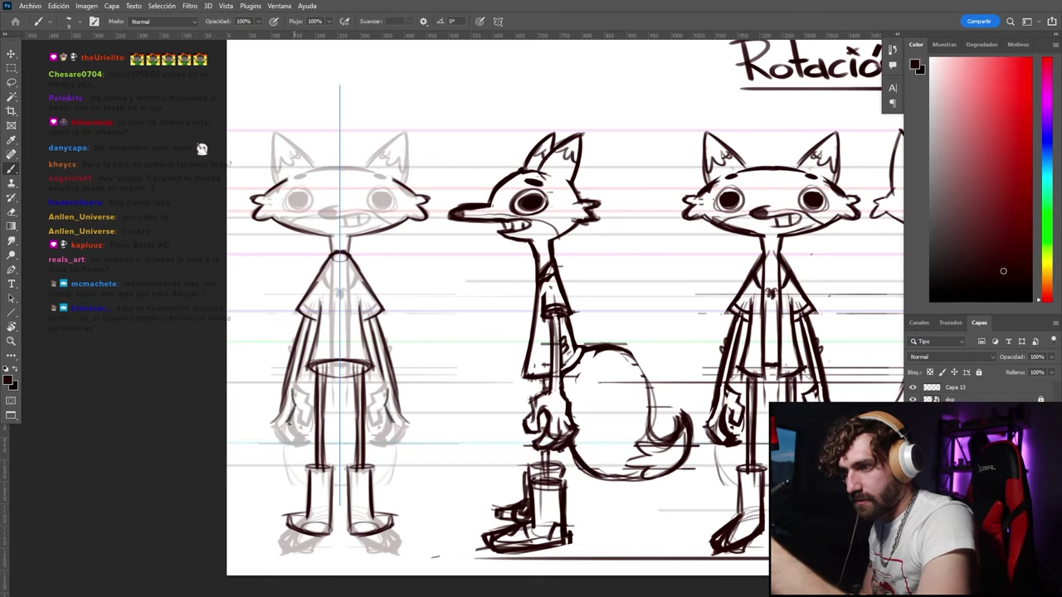
pyautogui.moveTo(295, 382)
pyautogui.mouseDown()
pyautogui.moveTo(297, 417)
pyautogui.moveTo(309, 435)
pyautogui.moveTo(279, 445)
pyautogui.mouseUp()
pyautogui.moveTo(302, 434); pyautogui.dragTo(287, 445)
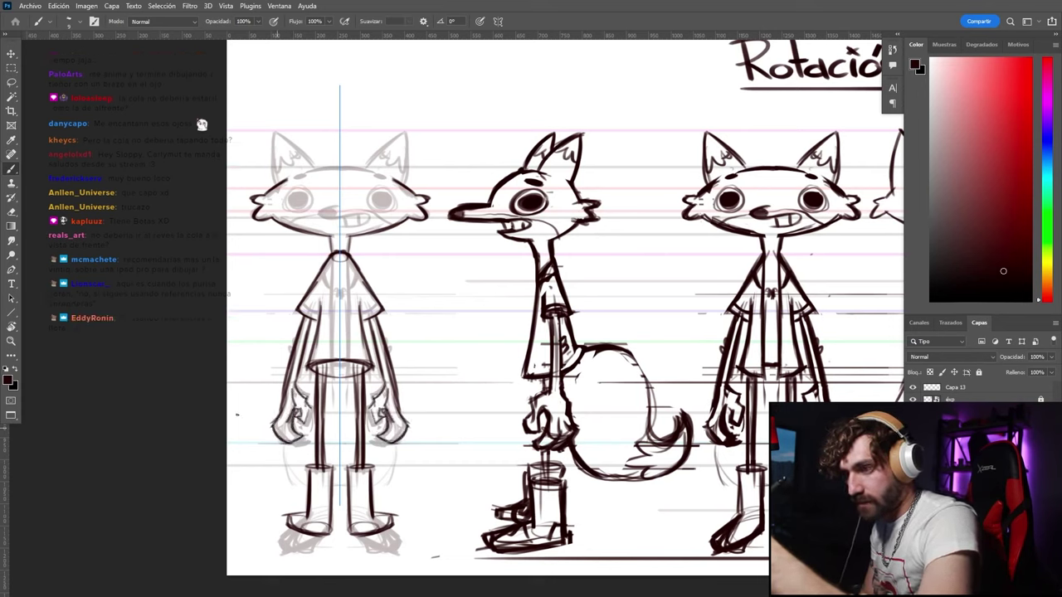
# Draw the ears and top of the head, and add the shirt's collar, sleeve cuffs and hem lines
pyautogui.moveTo(274, 186)
pyautogui.mouseDown()
pyautogui.moveTo(276, 151)
pyautogui.moveTo(315, 171)
pyautogui.moveTo(340, 167)
pyautogui.mouseUp()
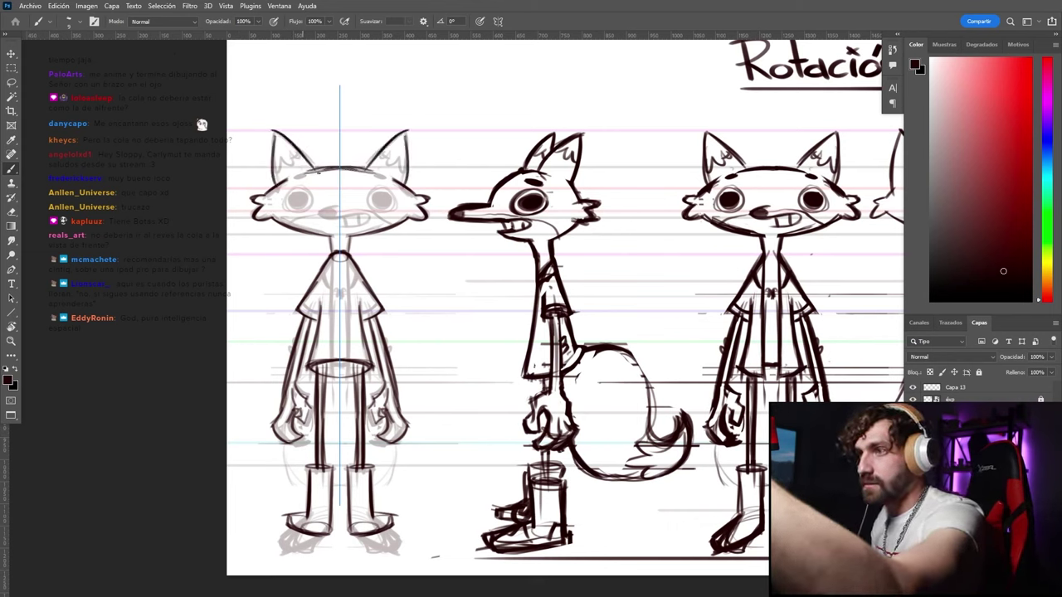
pyautogui.moveTo(324, 260); pyautogui.dragTo(339, 267)
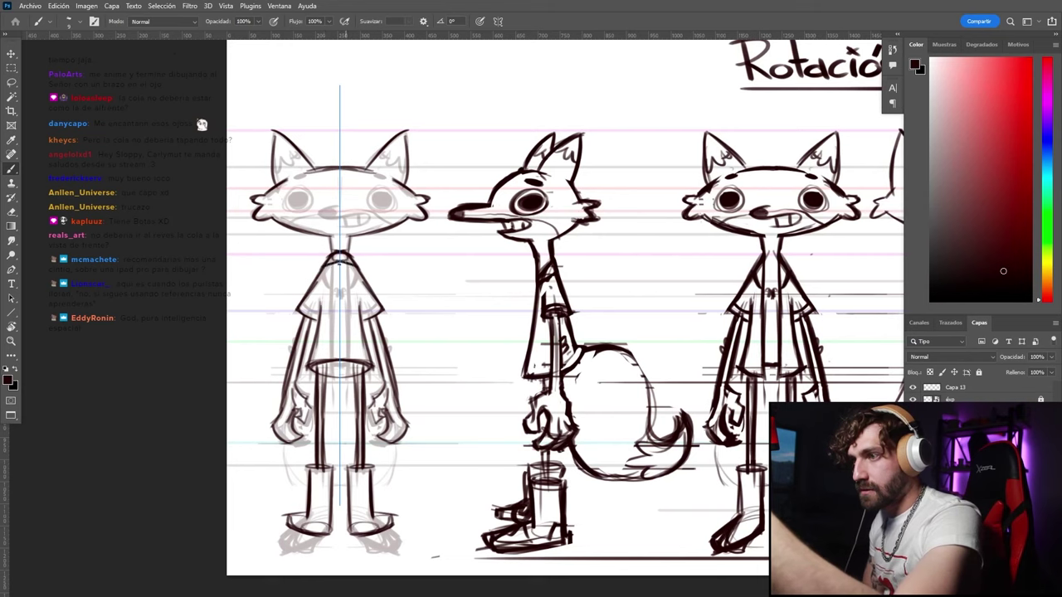
pyautogui.moveTo(301, 302)
pyautogui.mouseDown()
pyautogui.moveTo(321, 312)
pyautogui.moveTo(308, 370)
pyautogui.moveTo(342, 355)
pyautogui.moveTo(338, 365)
pyautogui.mouseUp()
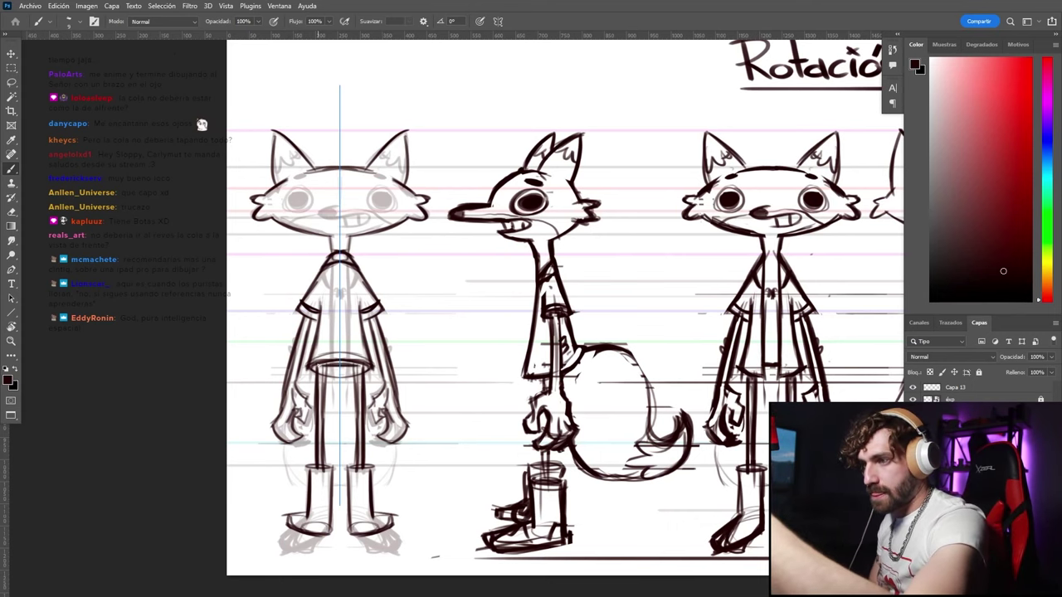
# Delete the faded front-view copy underneath the new back-view drawing
pyautogui.hotkey('ctrl', 'space')
pyautogui.moveTo(286, 293); pyautogui.dragTo(164, 321)
pyautogui.press('v')
pyautogui.click(303, 219)
pyautogui.press('Delete')
pyautogui.press('b')
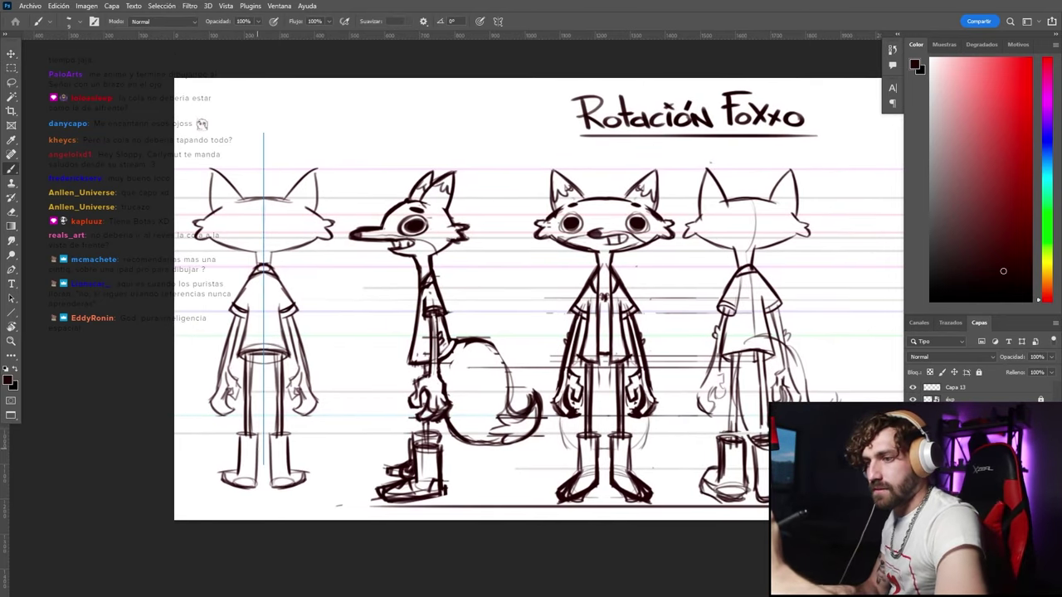
# Try stretching the back view's boots downward to about 103% height and undo the change
pyautogui.moveTo(257, 449)
pyautogui.mouseDown()
pyautogui.moveTo(258, 492)
pyautogui.moveTo(238, 489)
pyautogui.moveTo(258, 491)
pyautogui.mouseUp()
pyautogui.press('z')
pyautogui.moveTo(248, 414); pyautogui.dragTo(215, 268)
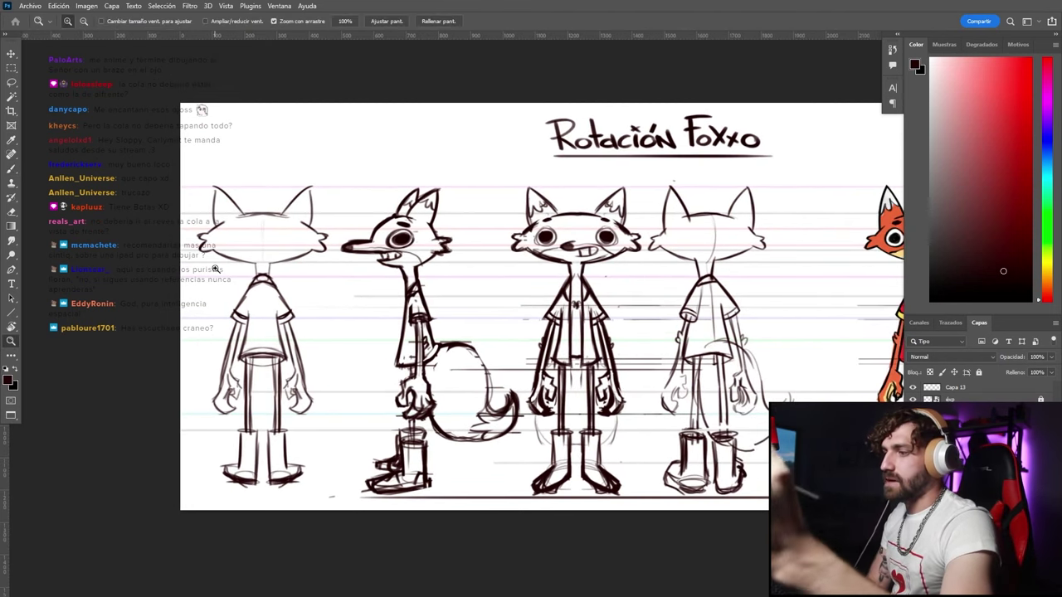
pyautogui.moveTo(277, 380); pyautogui.dragTo(247, 297)
pyautogui.keyDown('alt'); pyautogui.click(269, 340); pyautogui.keyUp('alt')
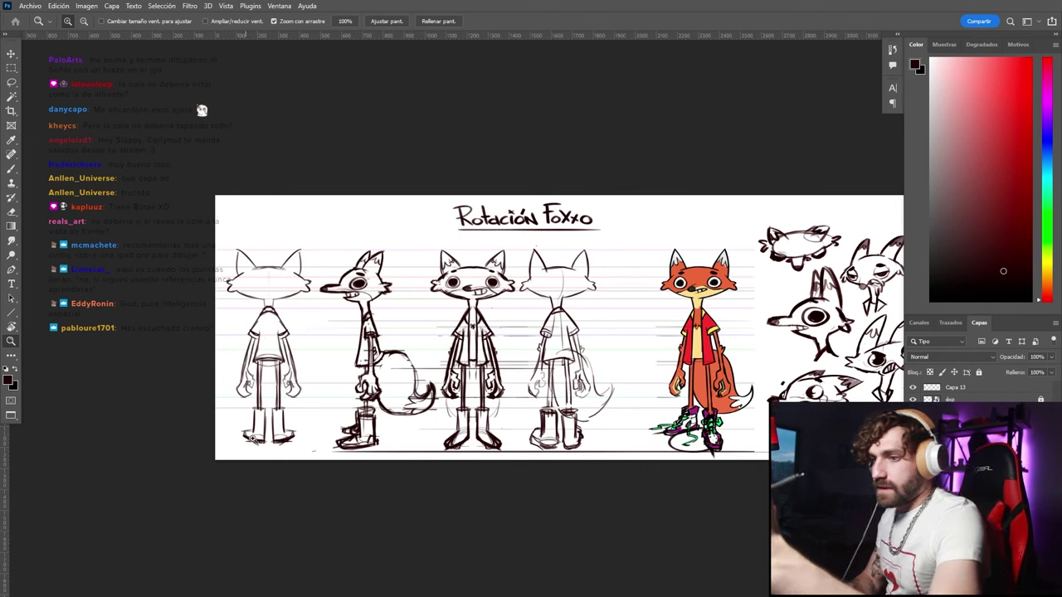
pyautogui.press('l')
pyautogui.moveTo(255, 448)
pyautogui.mouseDown()
pyautogui.moveTo(282, 415)
pyautogui.moveTo(267, 459)
pyautogui.mouseUp()
pyautogui.hotkey('ctrl', 't')
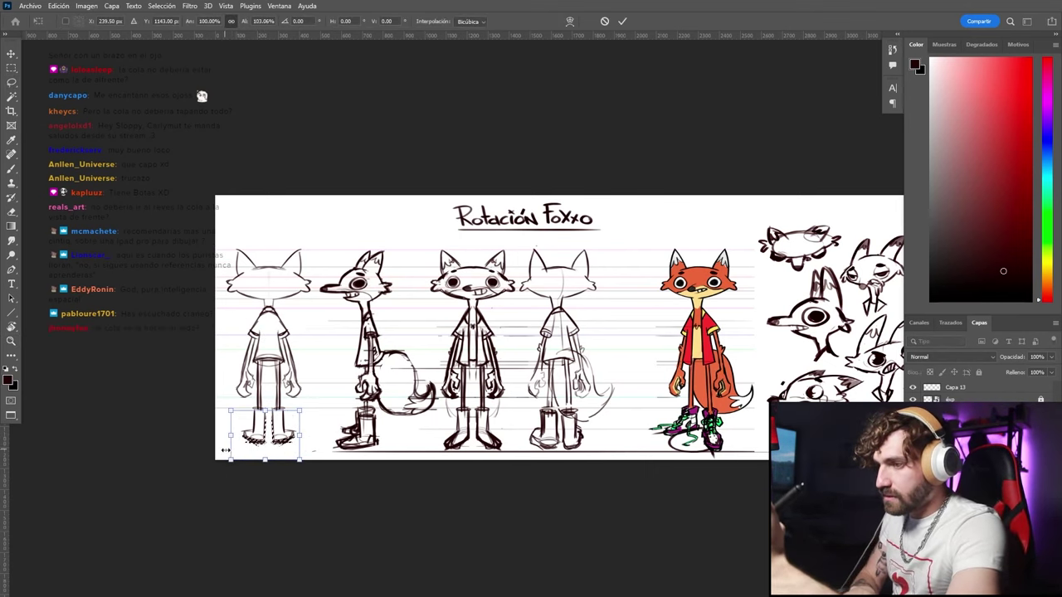
pyautogui.press('Return')
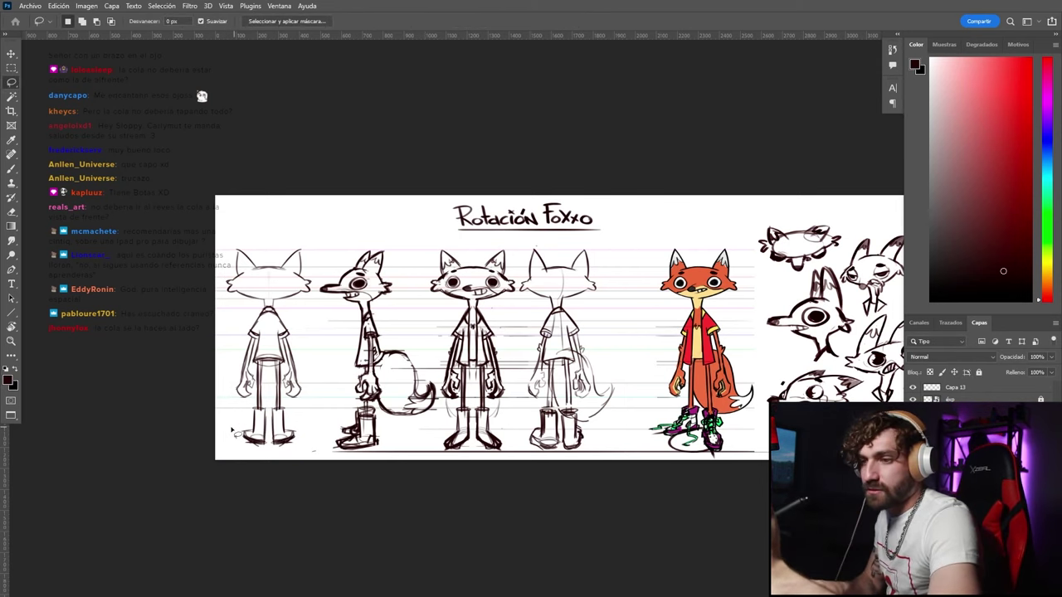
pyautogui.hotkey('ctrl', 'z')
pyautogui.hotkey('ctrl', 'z')
pyautogui.hotkey('ctrl', 'z')
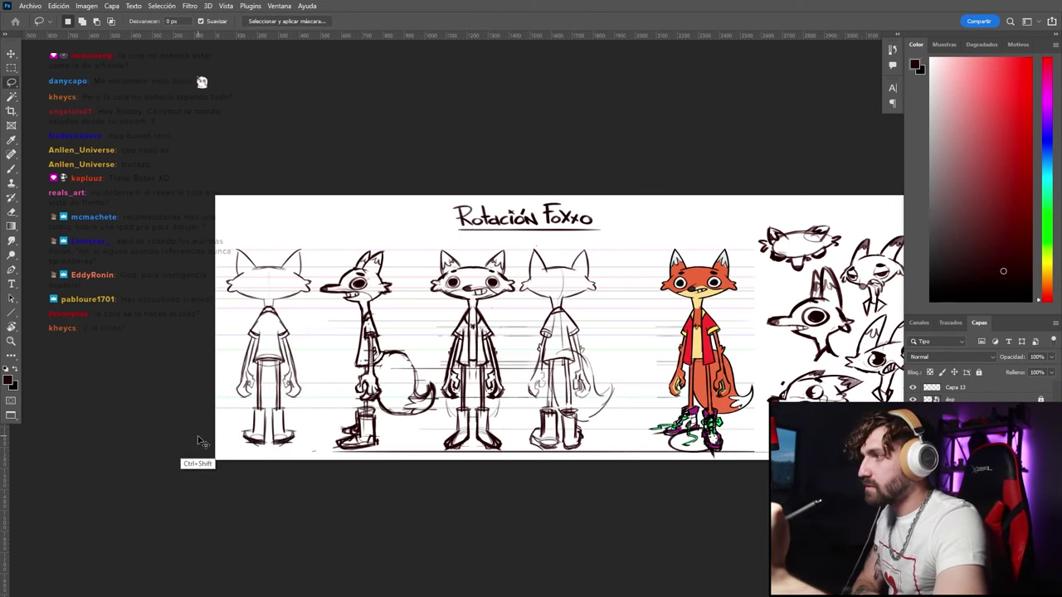
# Select the back view's boots and stretch them down to the ground line at 121.56% height
pyautogui.press('v')
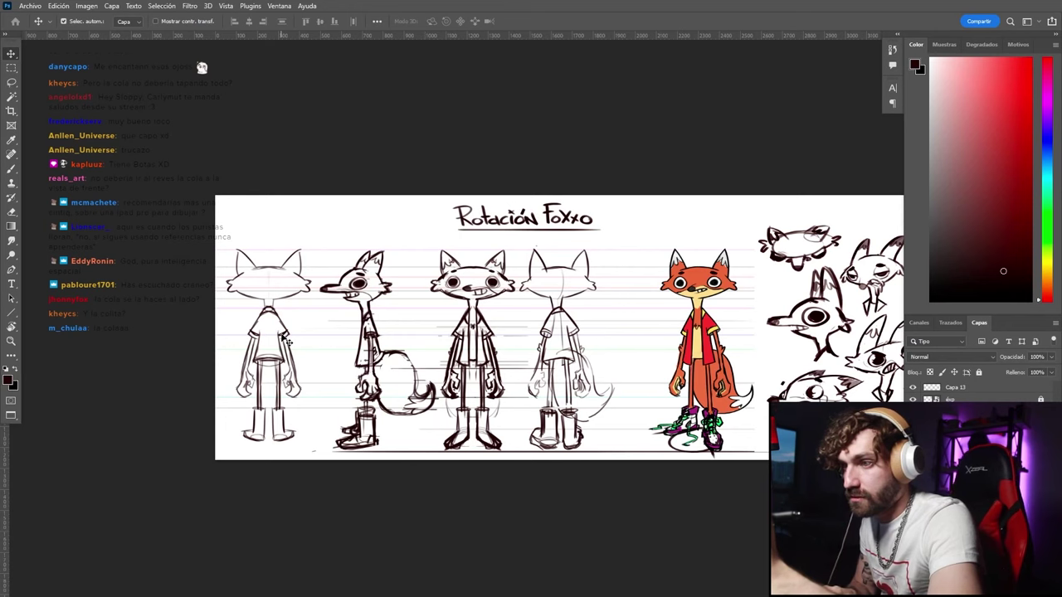
pyautogui.press('l')
pyautogui.moveTo(234, 419)
pyautogui.mouseDown()
pyautogui.moveTo(297, 419)
pyautogui.moveTo(273, 416)
pyautogui.mouseUp()
pyautogui.hotkey('ctrl', 't')
pyautogui.moveTo(265, 459); pyautogui.dragTo(265, 469)
pyautogui.press('Return')
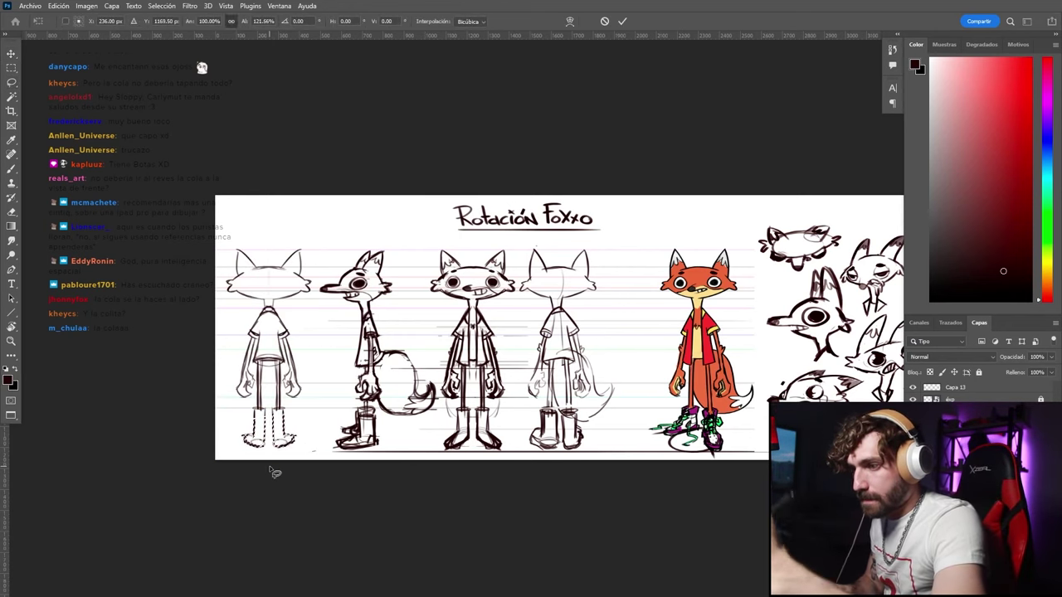
pyautogui.hotkey('ctrl', 'd')
# Try sketching a large rounded tail over the back view's legs with mirrored strokes and undo every version
pyautogui.moveTo(214, 343); pyautogui.dragTo(165, 325)
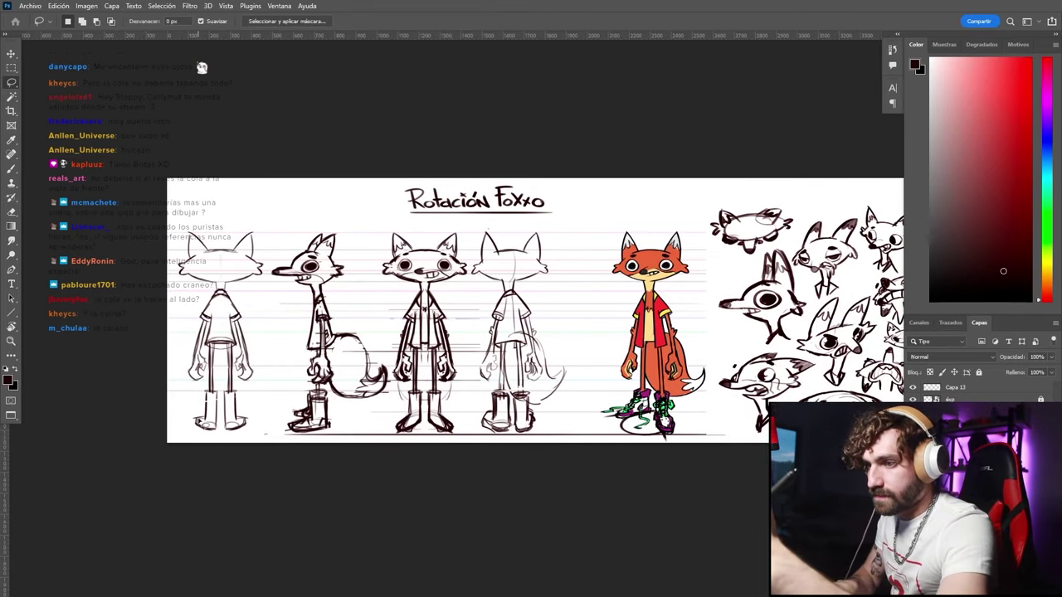
pyautogui.press('b')
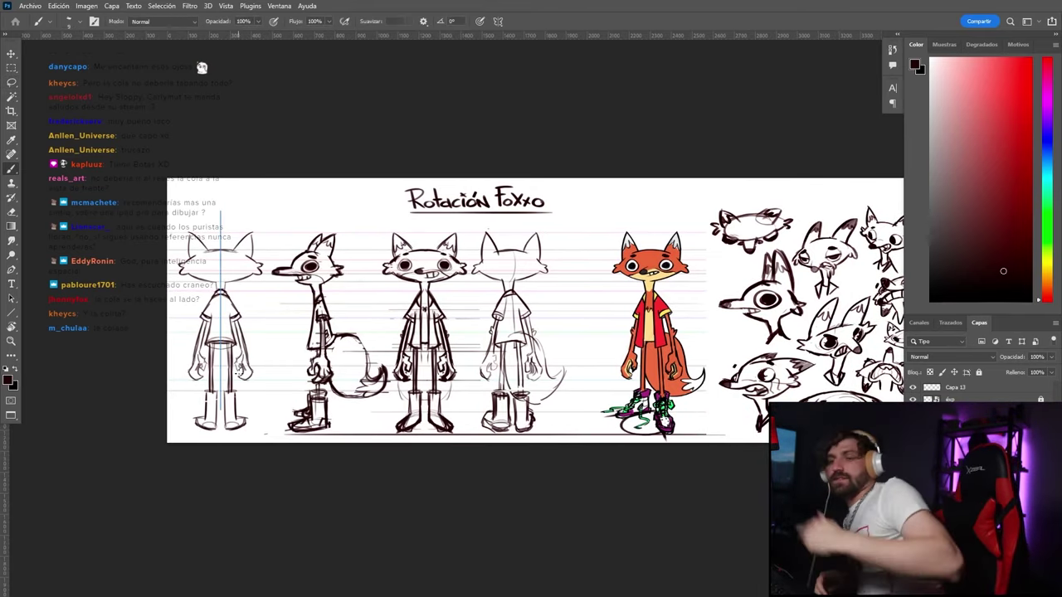
pyautogui.moveTo(218, 337); pyautogui.dragTo(218, 409)
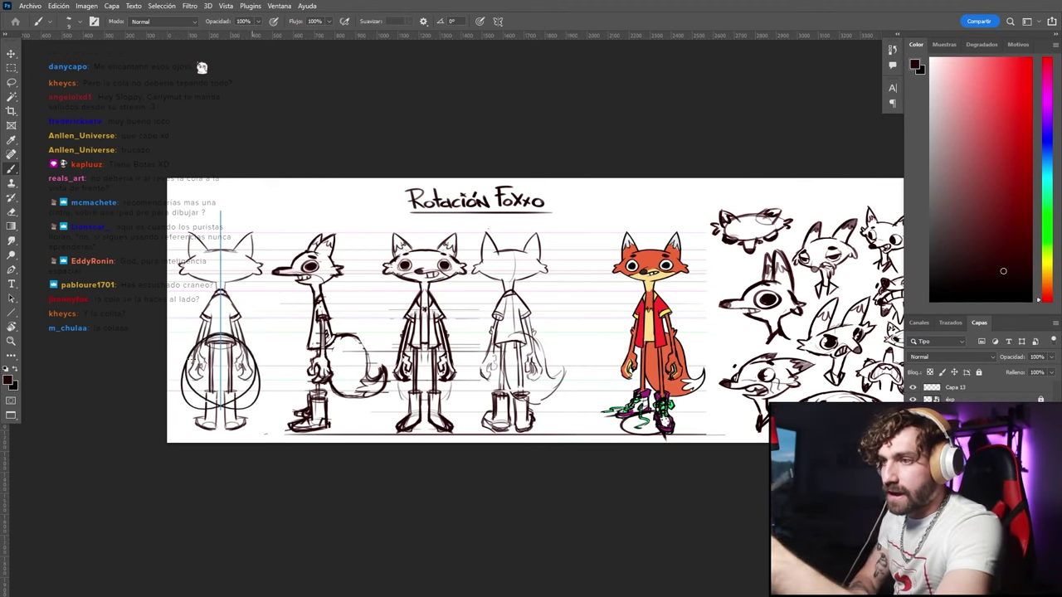
pyautogui.hotkey('ctrl', 'z')
pyautogui.moveTo(218, 339)
pyautogui.mouseDown()
pyautogui.moveTo(217, 396)
pyautogui.moveTo(251, 370)
pyautogui.moveTo(239, 411)
pyautogui.moveTo(220, 416)
pyautogui.moveTo(250, 378)
pyautogui.moveTo(244, 398)
pyautogui.mouseUp()
pyautogui.hotkey('ctrl', 'z')
pyautogui.hotkey('ctrl', 'z')
pyautogui.moveTo(245, 363)
pyautogui.mouseDown()
pyautogui.moveTo(236, 399)
pyautogui.moveTo(222, 404)
pyautogui.mouseUp()
pyautogui.moveTo(250, 389); pyautogui.dragTo(240, 399)
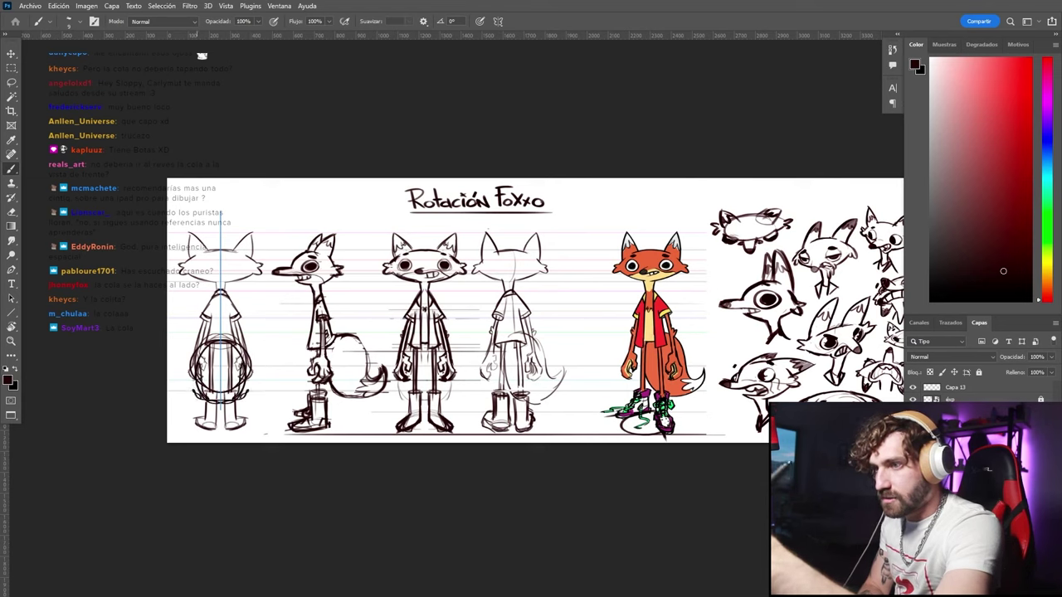
pyautogui.hotkey('ctrl', 'z')
pyautogui.hotkey('ctrl', 'z')
pyautogui.hotkey('ctrl', 'z')
pyautogui.hotkey('ctrl', 'z')
pyautogui.hotkey('ctrl', 'z')
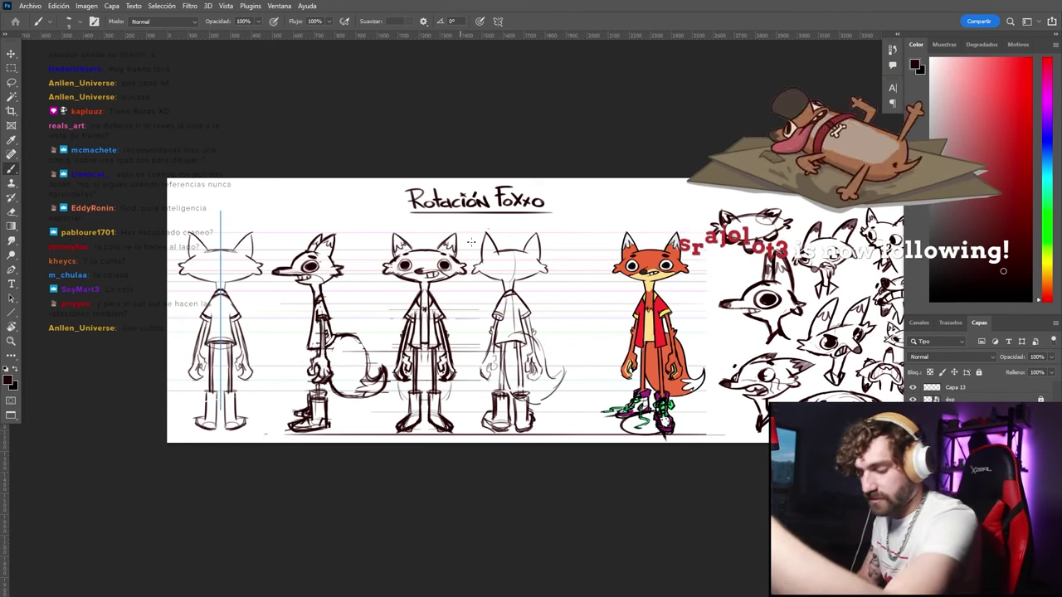
# Move the three-quarter back view away from the front view, next to the coloured fox
pyautogui.moveTo(403, 272)
pyautogui.mouseDown()
pyautogui.moveTo(330, 290)
pyautogui.moveTo(377, 326)
pyautogui.mouseUp()
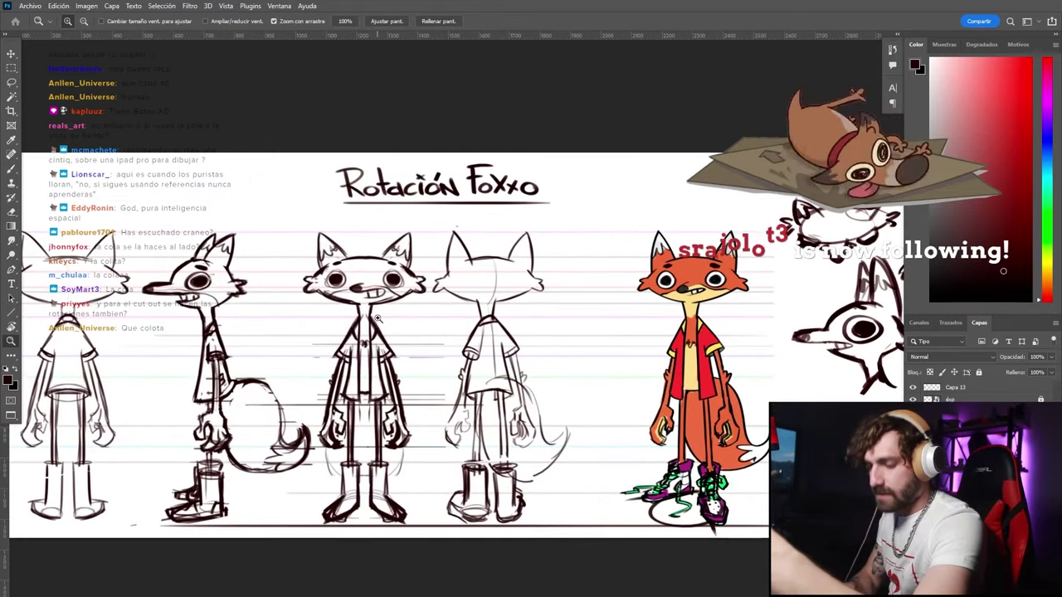
pyautogui.press('v')
pyautogui.moveTo(486, 261); pyautogui.dragTo(556, 261)
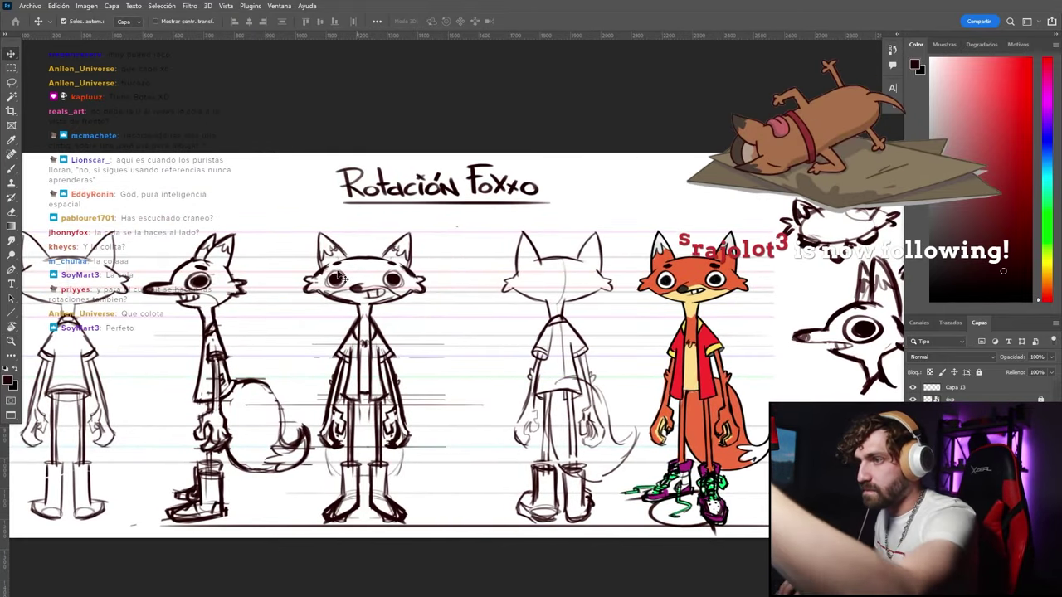
# Move the front, side and back views closer together so they line up beside the three-quarter back view
pyautogui.moveTo(350, 280)
pyautogui.mouseDown()
pyautogui.moveTo(400, 281)
pyautogui.moveTo(344, 291)
pyautogui.moveTo(415, 286)
pyautogui.moveTo(400, 286)
pyautogui.mouseUp()
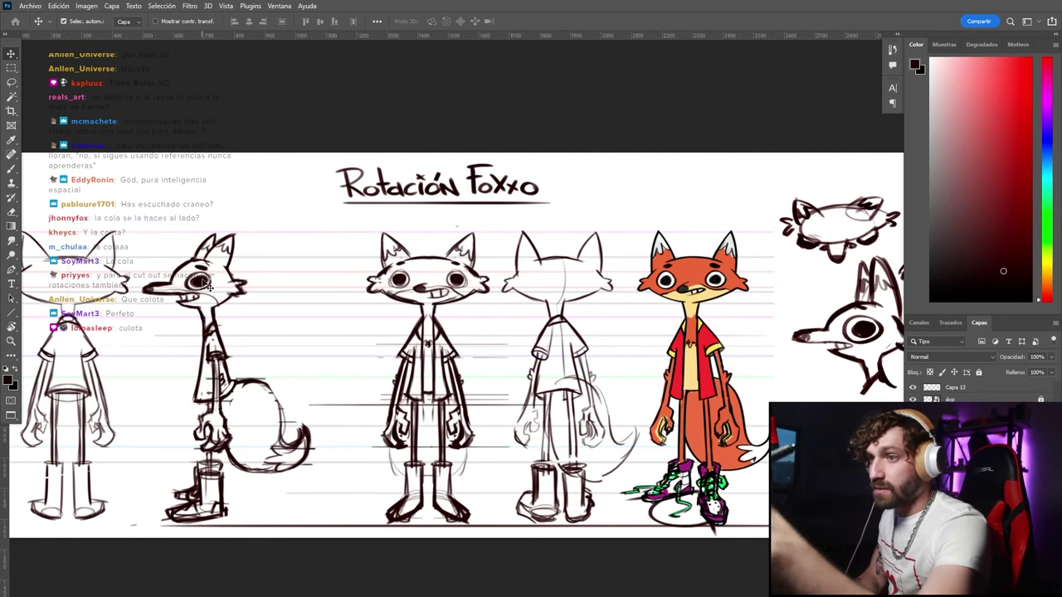
pyautogui.moveTo(257, 283); pyautogui.dragTo(363, 284)
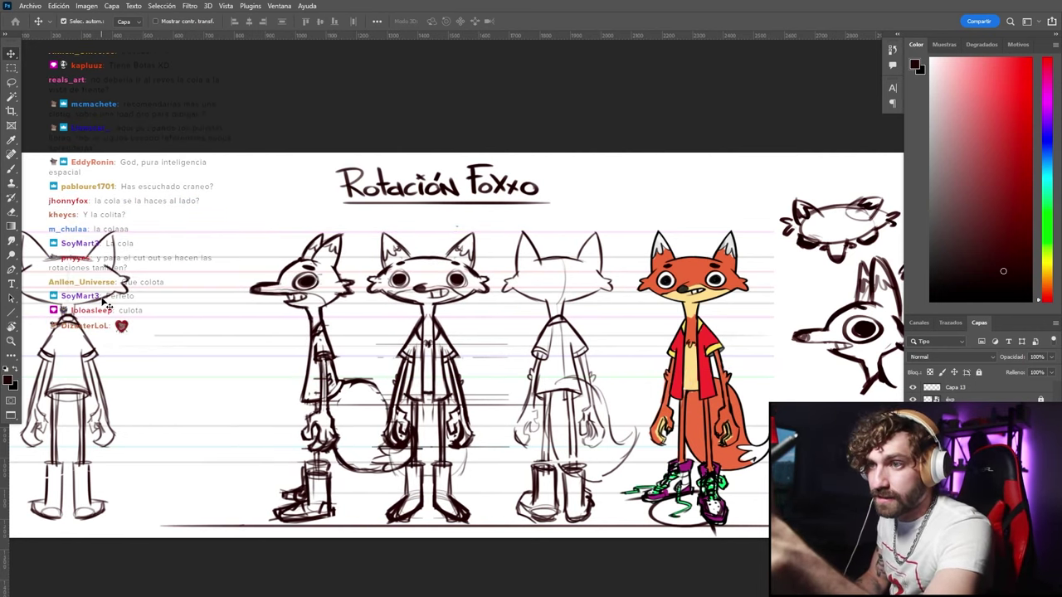
pyautogui.moveTo(100, 303); pyautogui.dragTo(205, 303)
pyautogui.moveTo(210, 206); pyautogui.dragTo(250, 179)
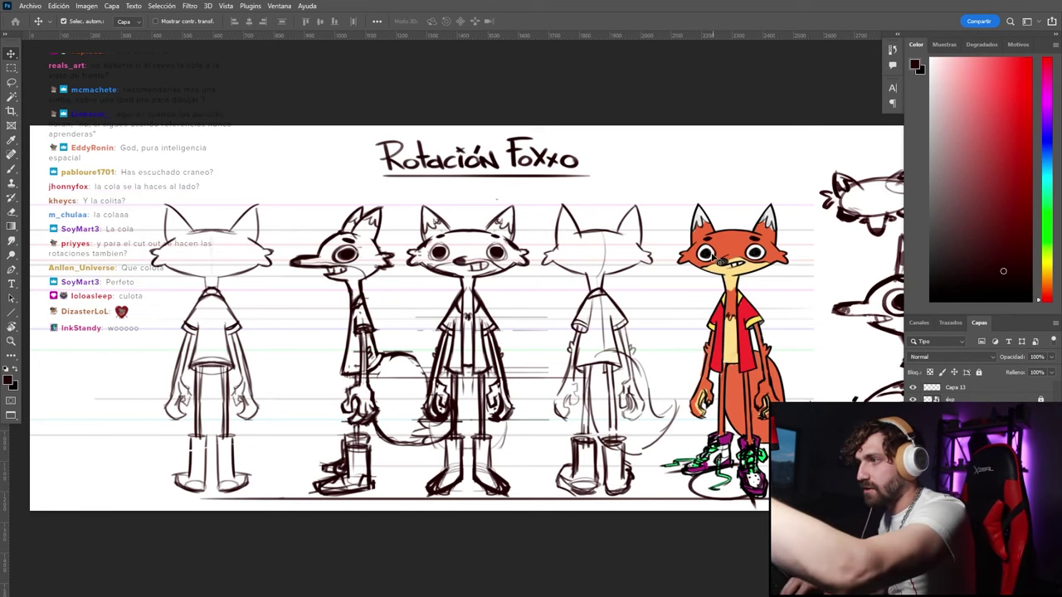
# Rearrange the side view, coloured fox and front view in that order, and delete the leftover ground line and oval scribble
pyautogui.moveTo(725, 263)
pyautogui.mouseDown()
pyautogui.moveTo(672, 274)
pyautogui.moveTo(583, 260)
pyautogui.mouseUp()
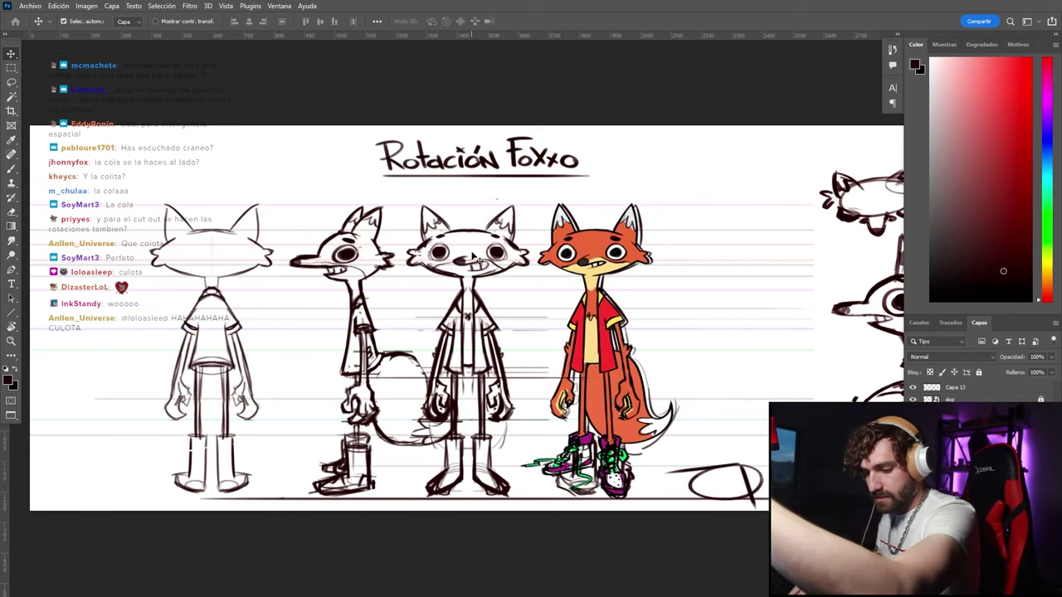
pyautogui.moveTo(496, 262); pyautogui.dragTo(760, 252)
pyautogui.click(680, 472)
pyautogui.press('Delete')
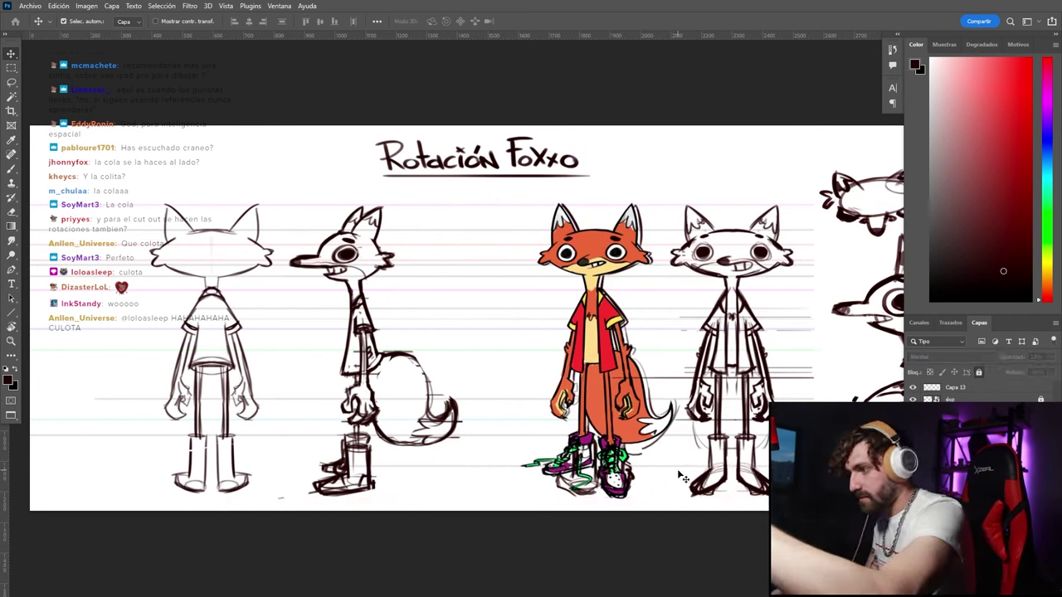
pyautogui.moveTo(646, 236)
pyautogui.mouseDown()
pyautogui.moveTo(282, 233)
pyautogui.moveTo(106, 253)
pyautogui.moveTo(497, 249)
pyautogui.moveTo(471, 264)
pyautogui.mouseUp()
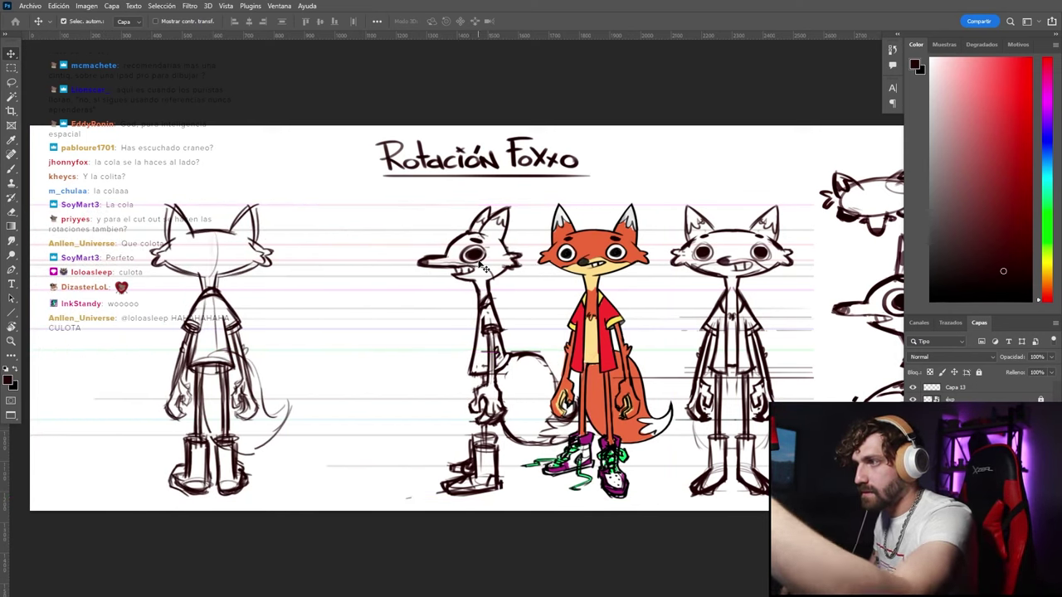
# Place the three-quarter back view beside the side view and the full back view at the start of the row, evenly spaced
pyautogui.moveTo(223, 280); pyautogui.dragTo(133, 281)
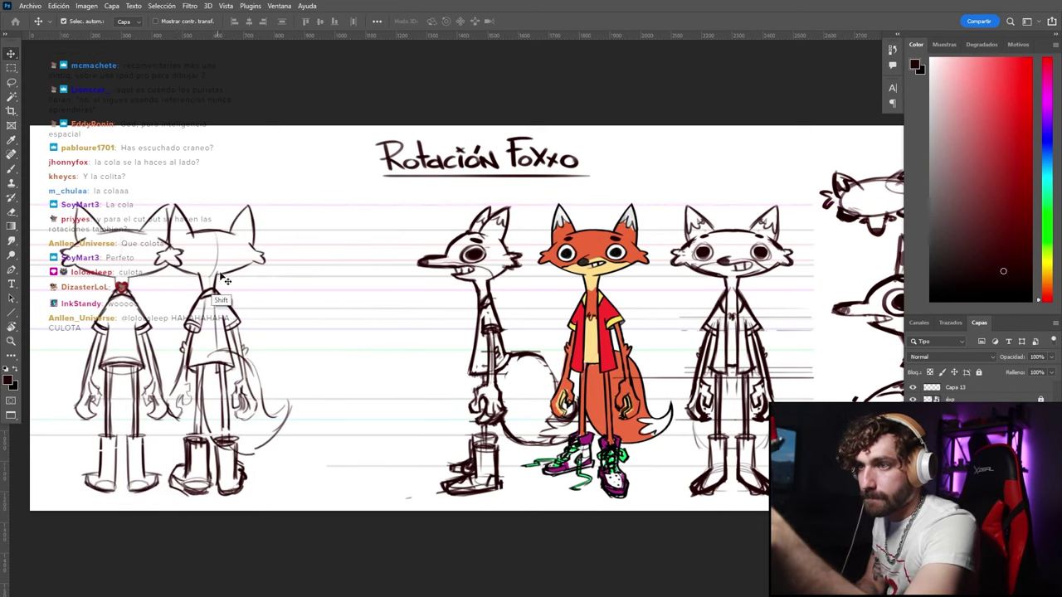
pyautogui.moveTo(224, 275); pyautogui.dragTo(362, 279)
pyautogui.moveTo(238, 276)
pyautogui.mouseDown()
pyautogui.moveTo(349, 266)
pyautogui.moveTo(387, 273)
pyautogui.mouseUp()
pyautogui.press('shift')
pyautogui.press('shift')
pyautogui.press('shift')
pyautogui.press('shift')
pyautogui.press('shift')
pyautogui.press('Escape')
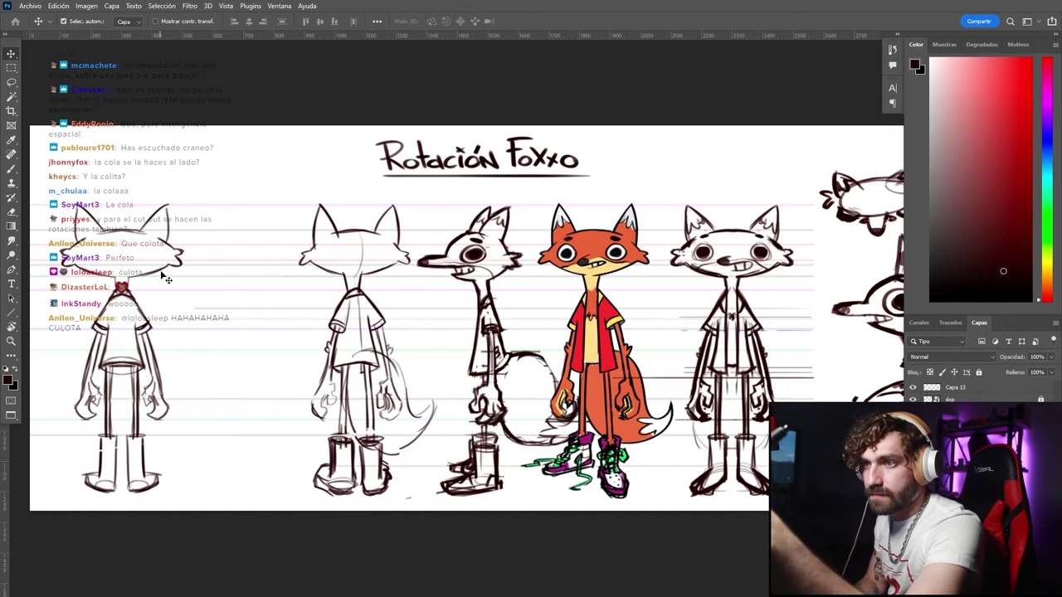
pyautogui.moveTo(162, 276); pyautogui.dragTo(251, 263)
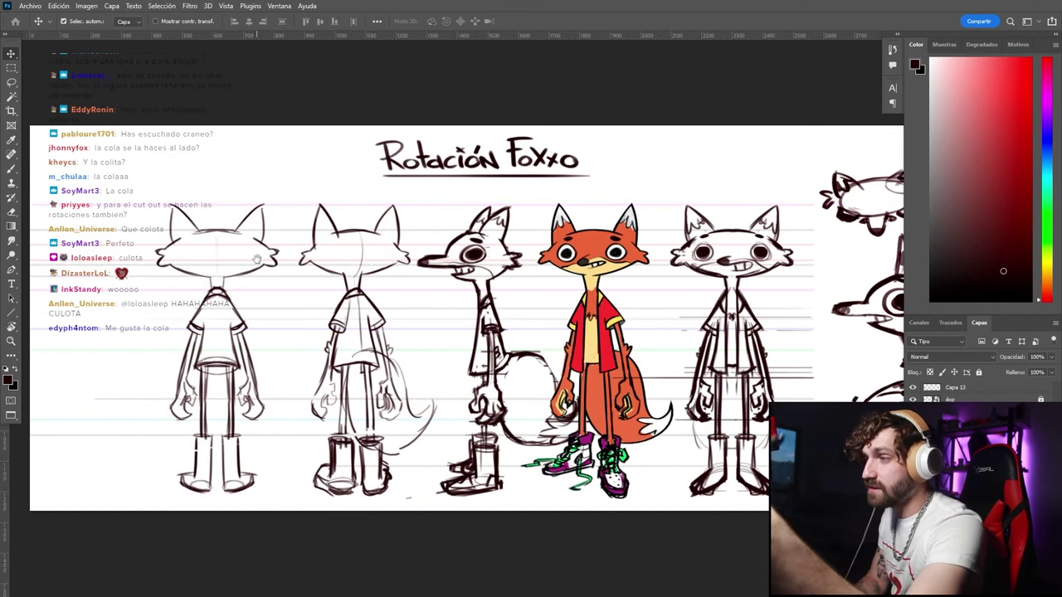
pyautogui.moveTo(269, 193); pyautogui.dragTo(229, 187)
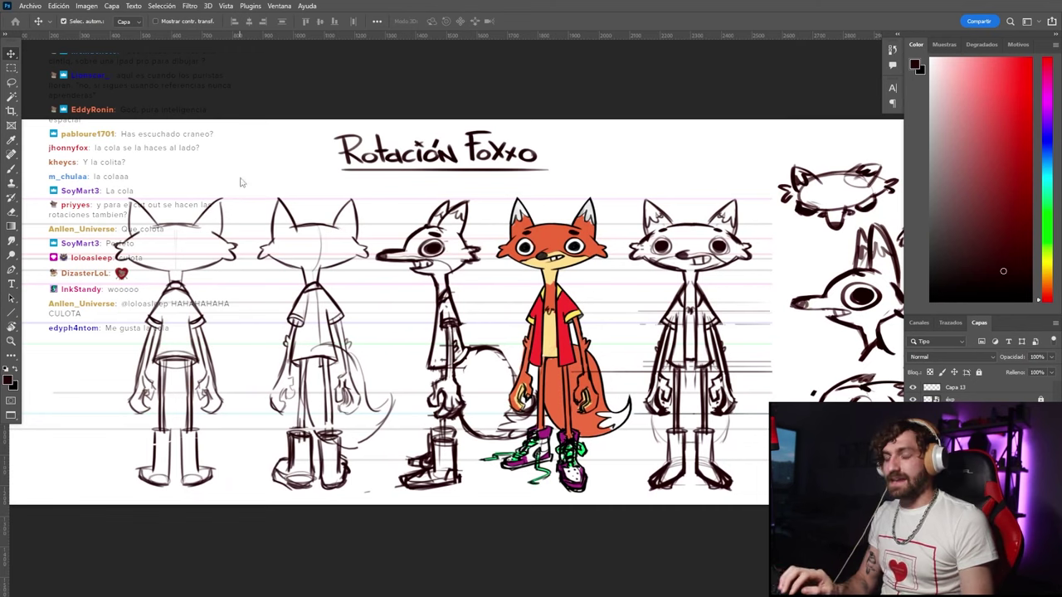